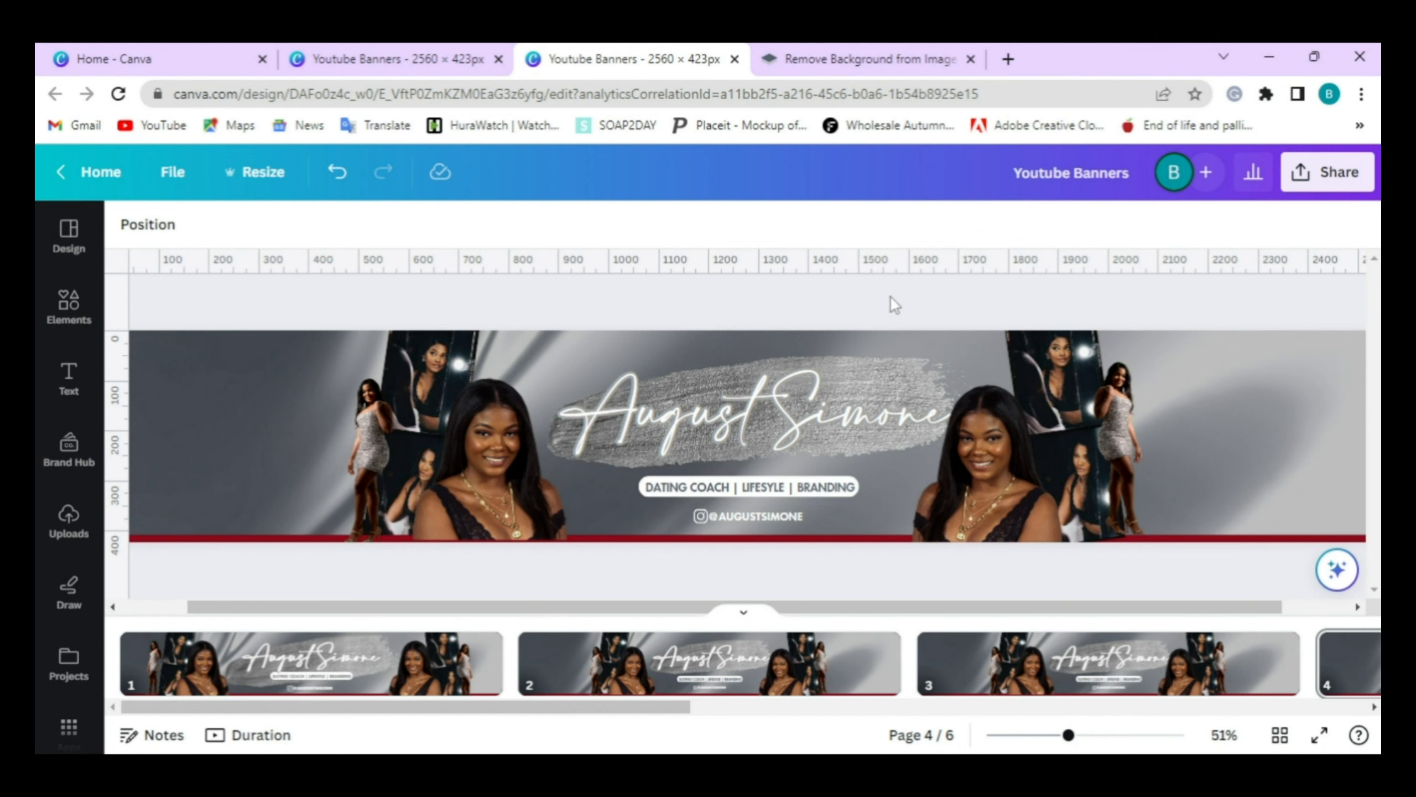
# - Remove the background of 2-removebg-preview in remove.bg, then return to the Youtube Banners design
pyautogui.click(891, 50)
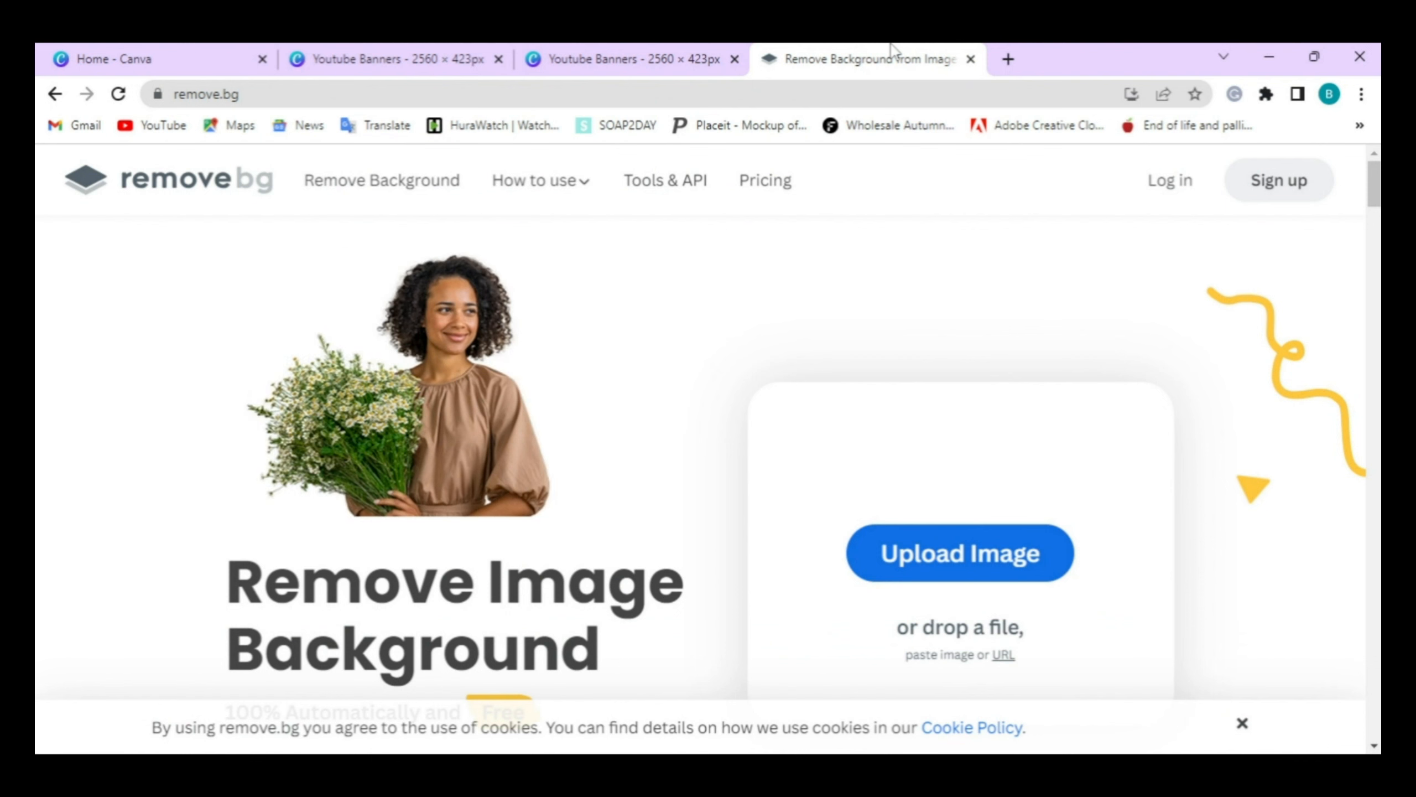
pyautogui.click(923, 554)
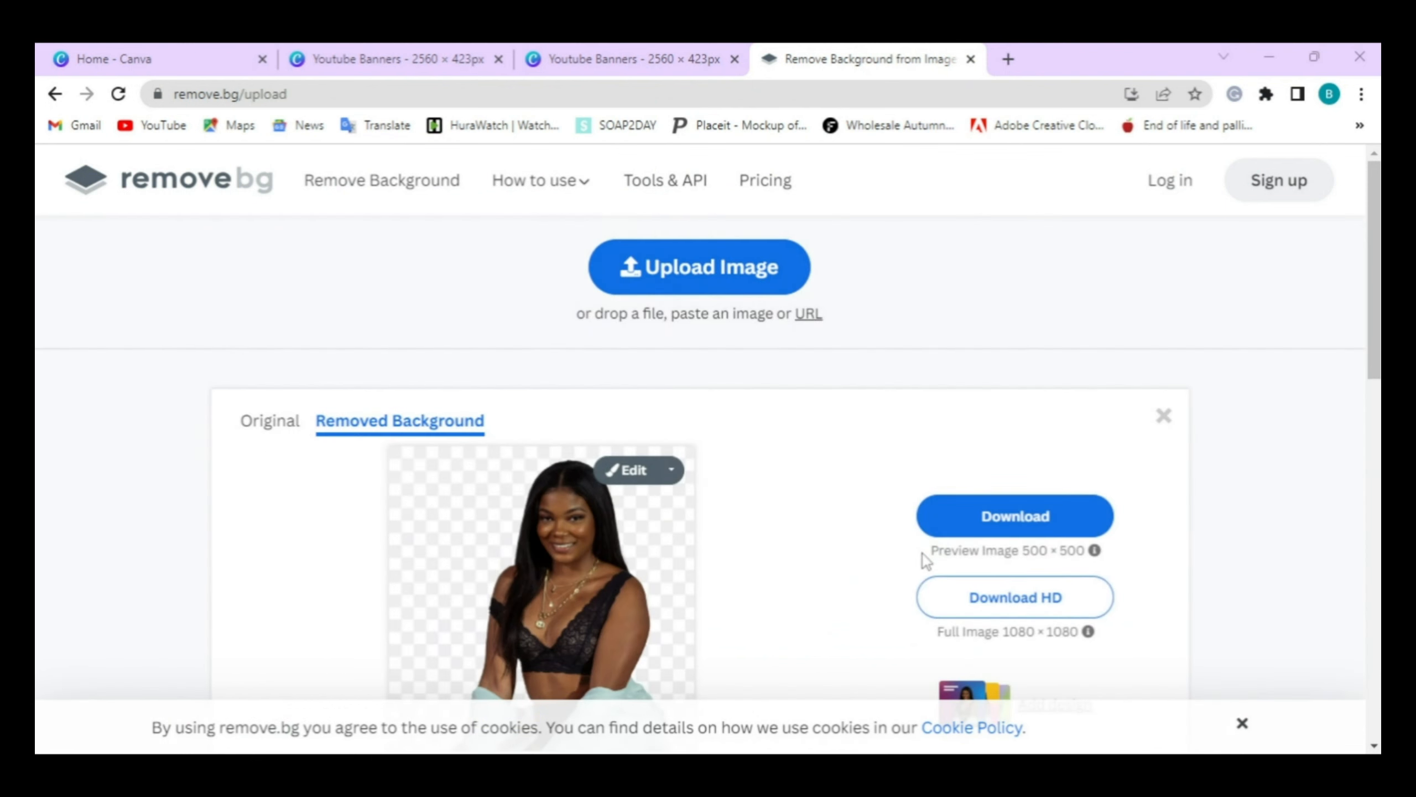
pyautogui.click(499, 304)
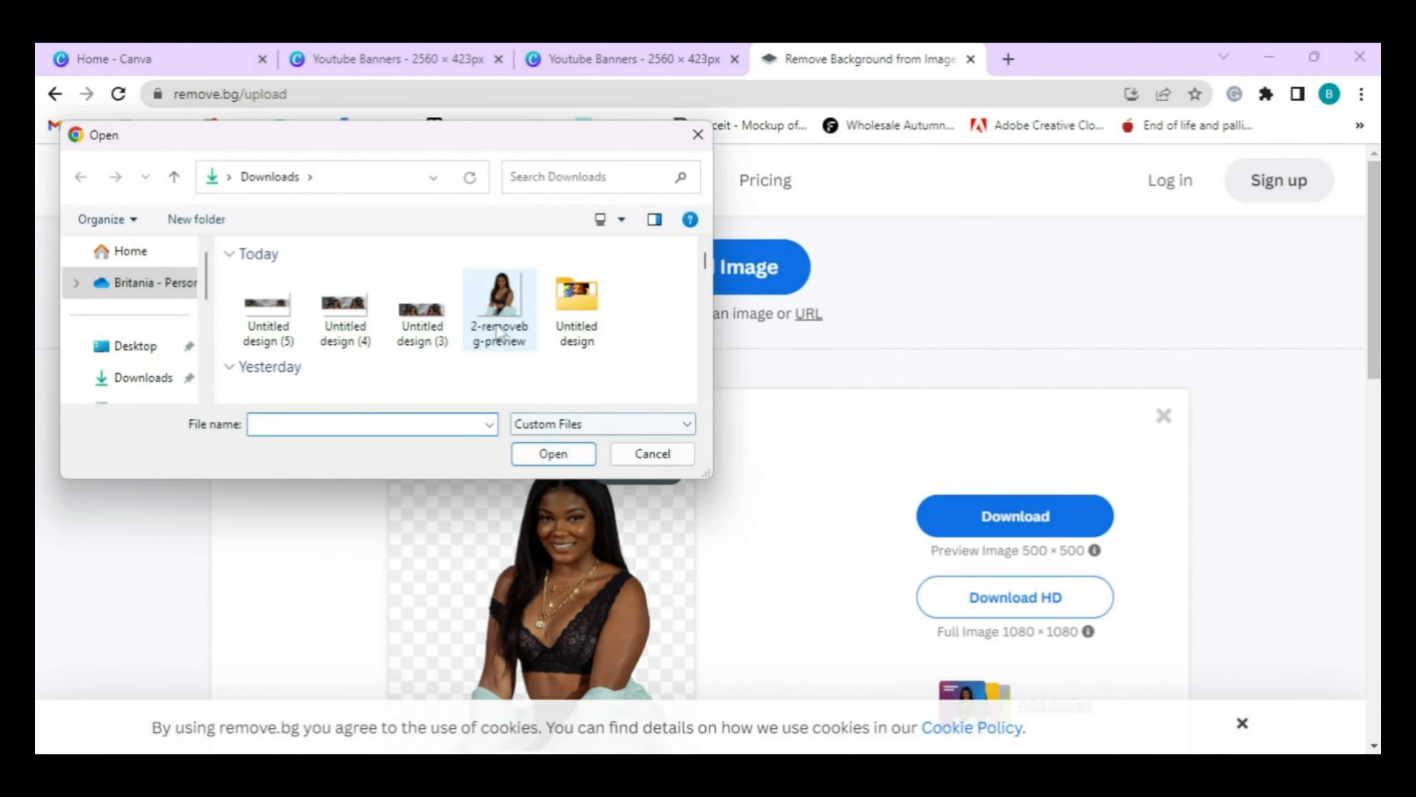
pyautogui.click(558, 453)
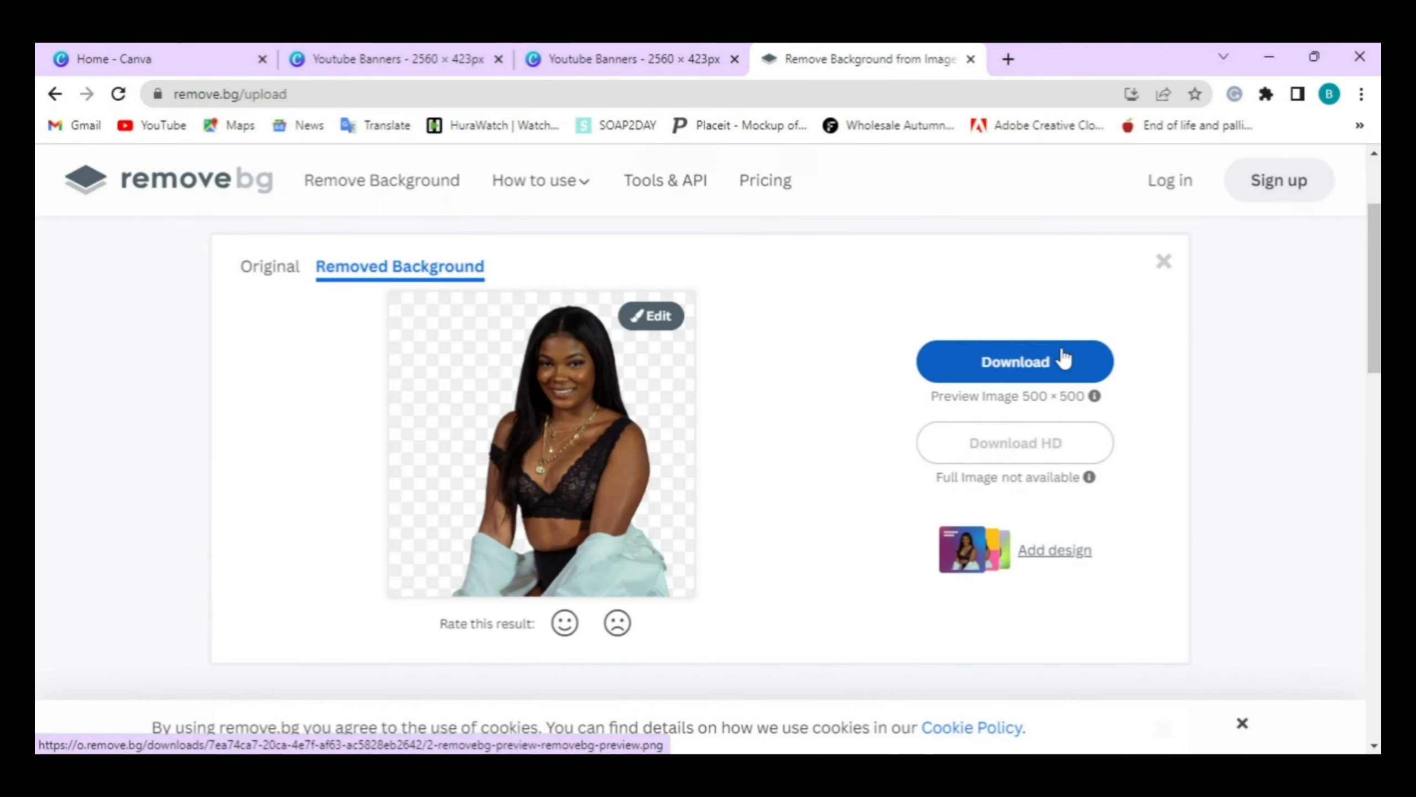
pyautogui.click(595, 56)
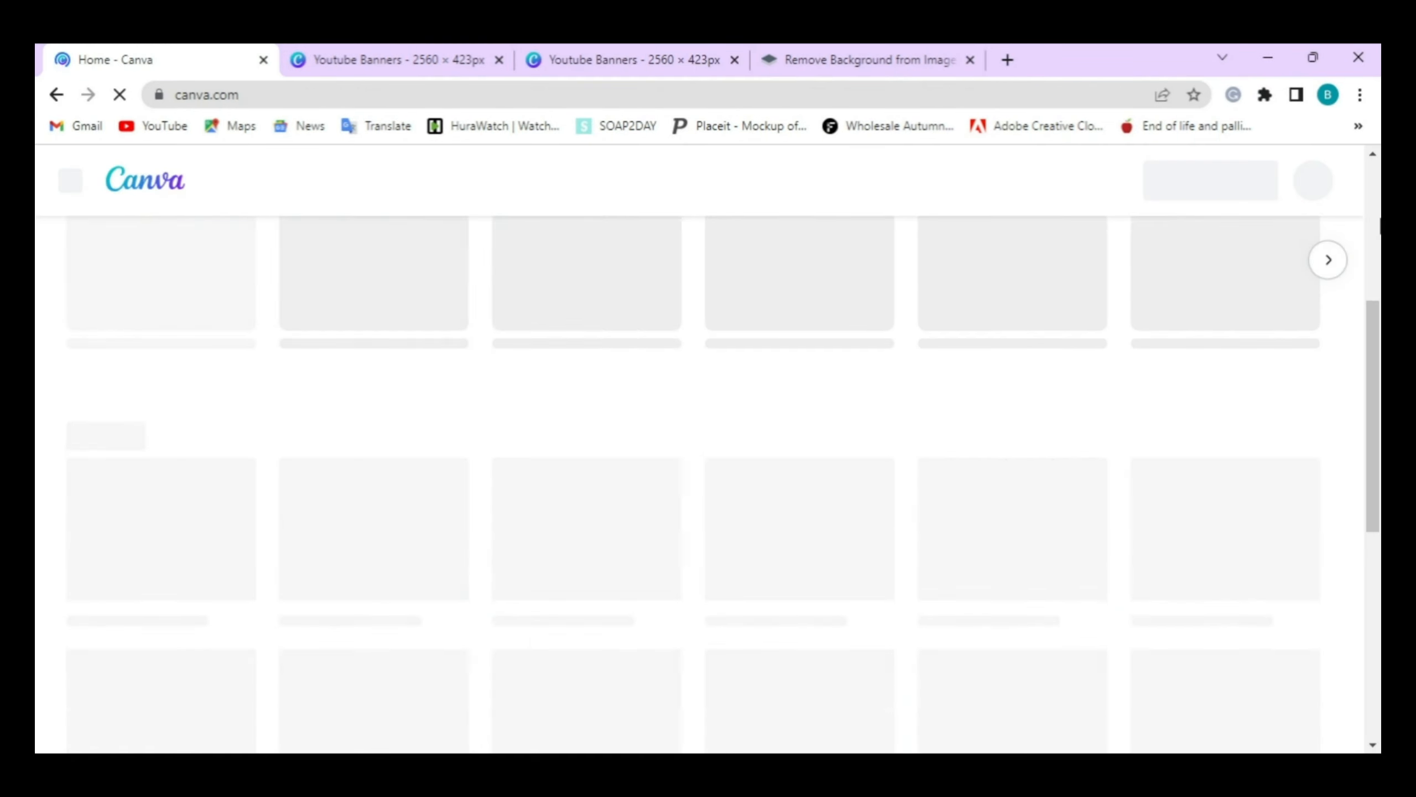
# - Create a new custom-size design 2560 px wide by 423 px high
pyautogui.moveTo(1373, 357); pyautogui.dragTo(1376, 227)
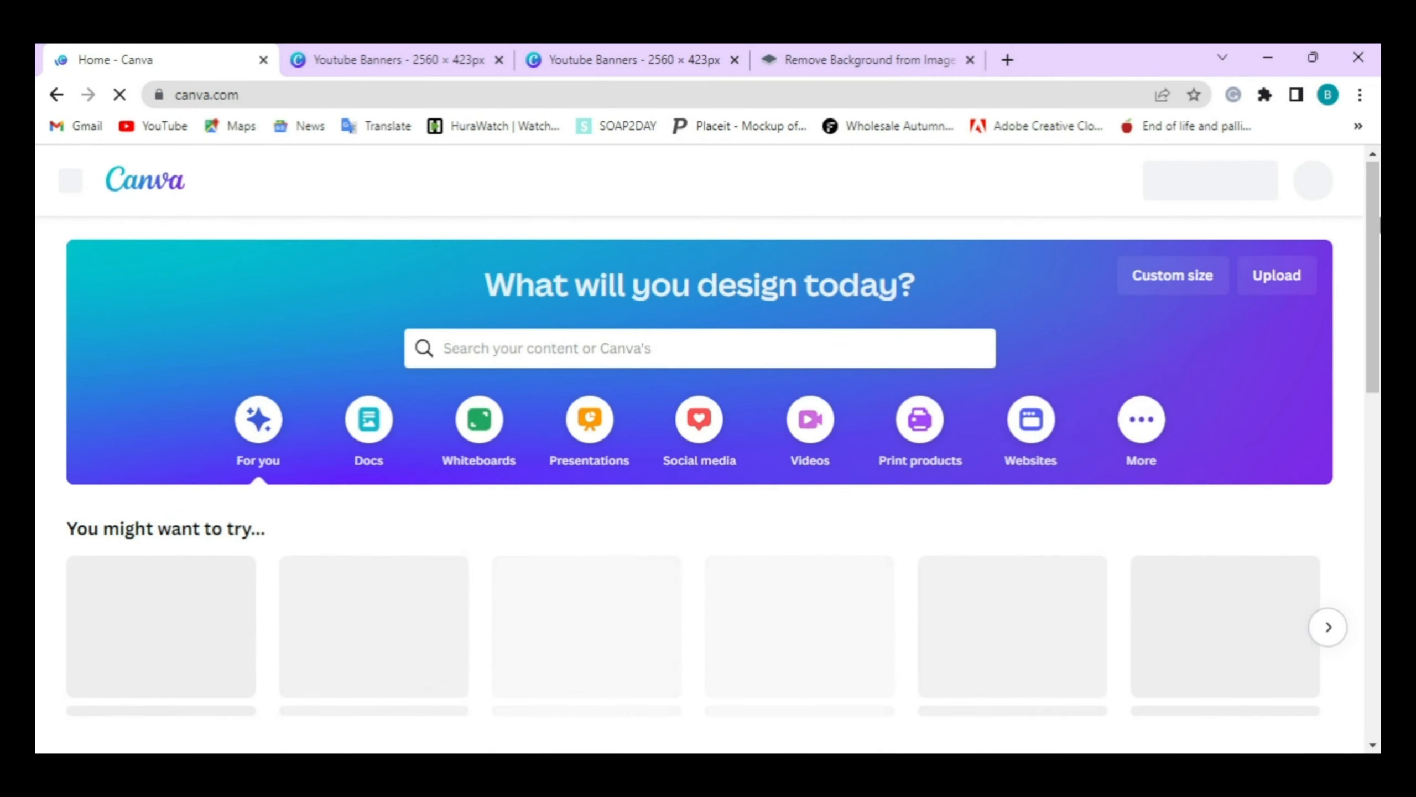
pyautogui.click(1198, 288)
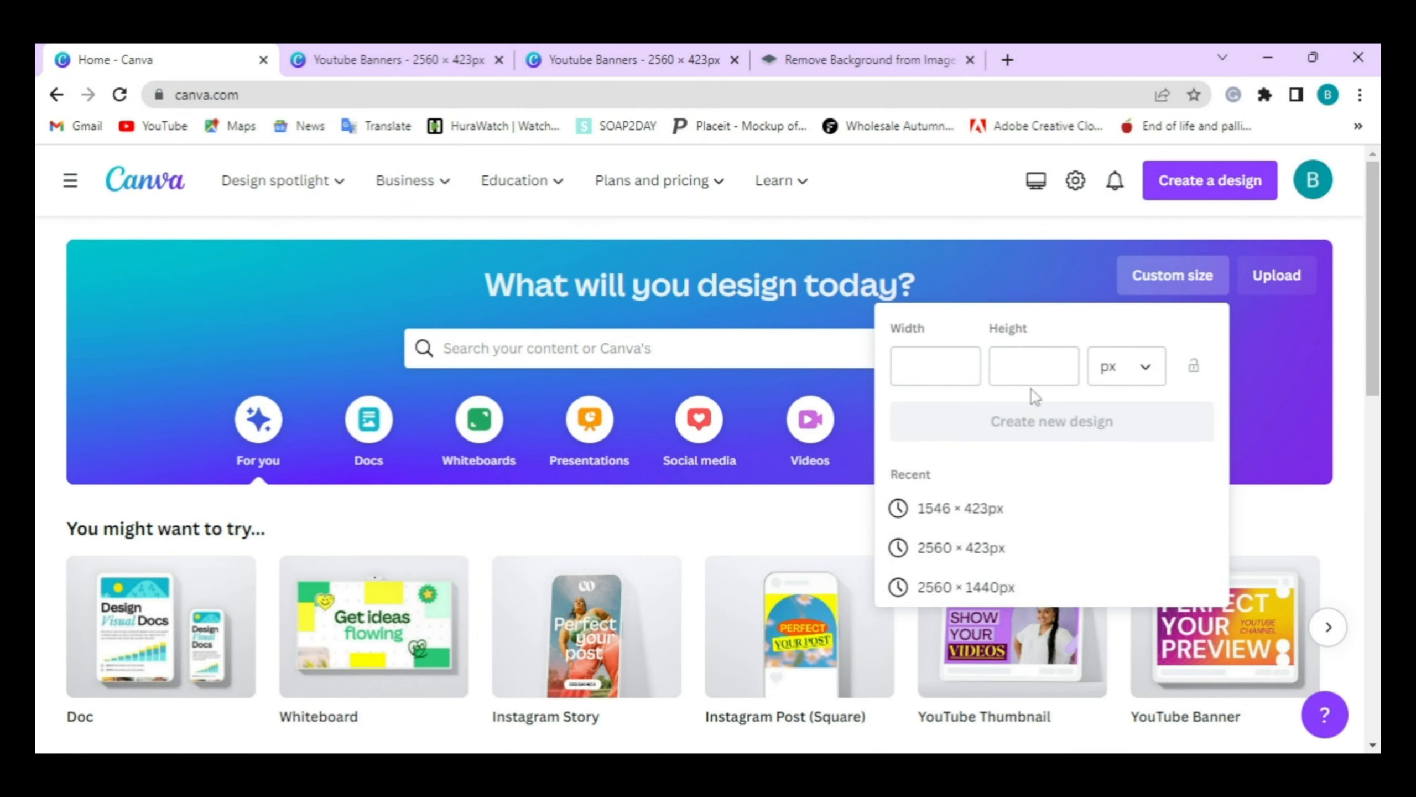
pyautogui.click(952, 360)
pyautogui.write('2560')
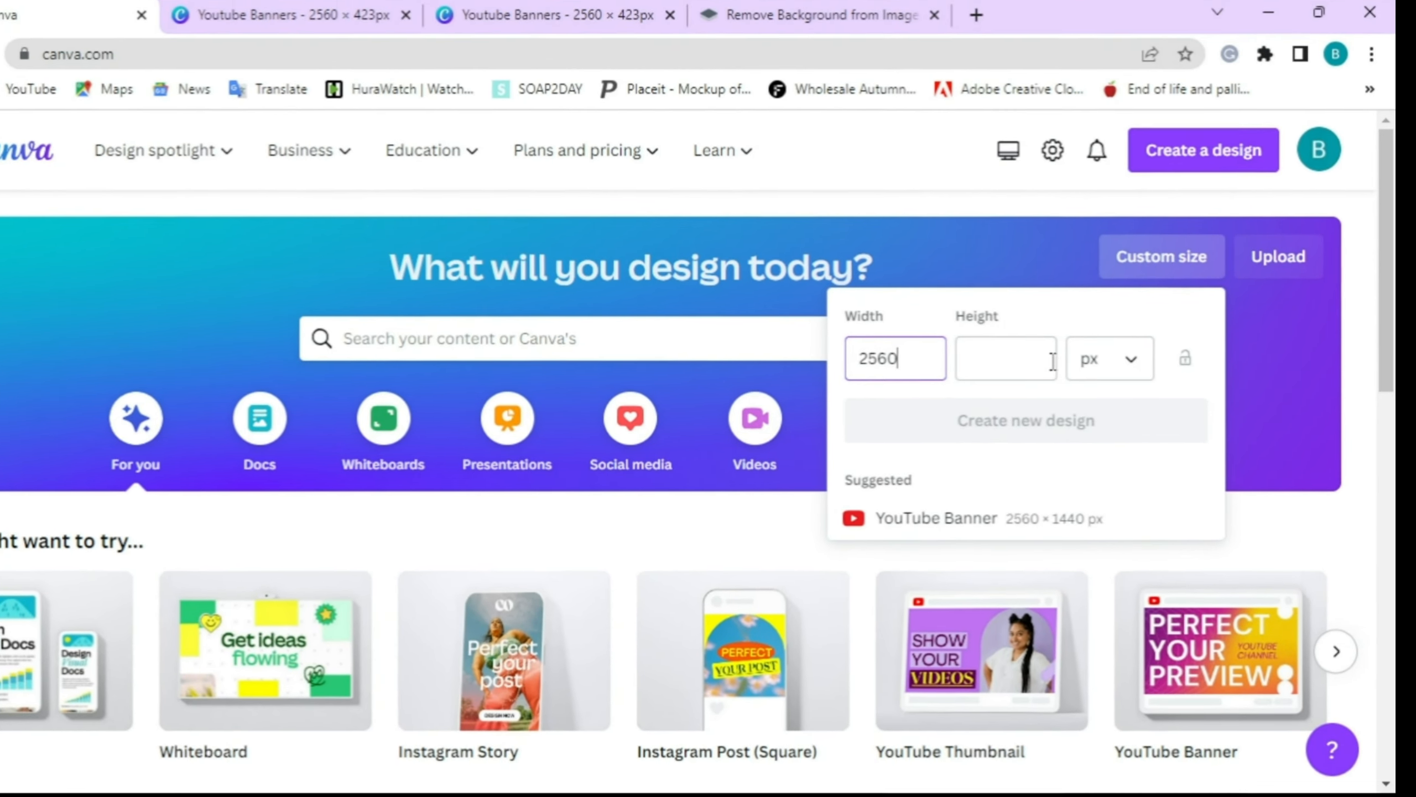
pyautogui.click(987, 359)
pyautogui.write('423')
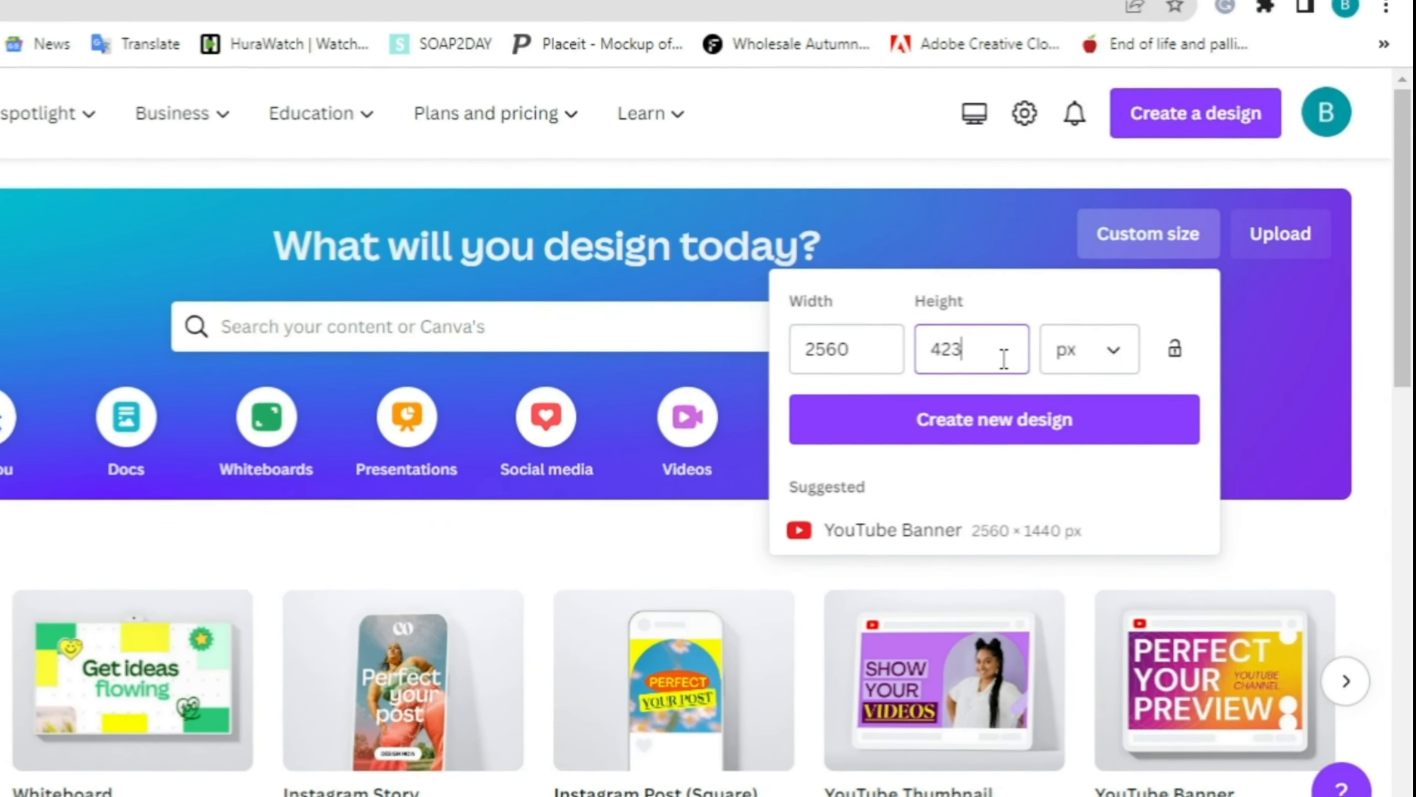
pyautogui.click(1113, 355)
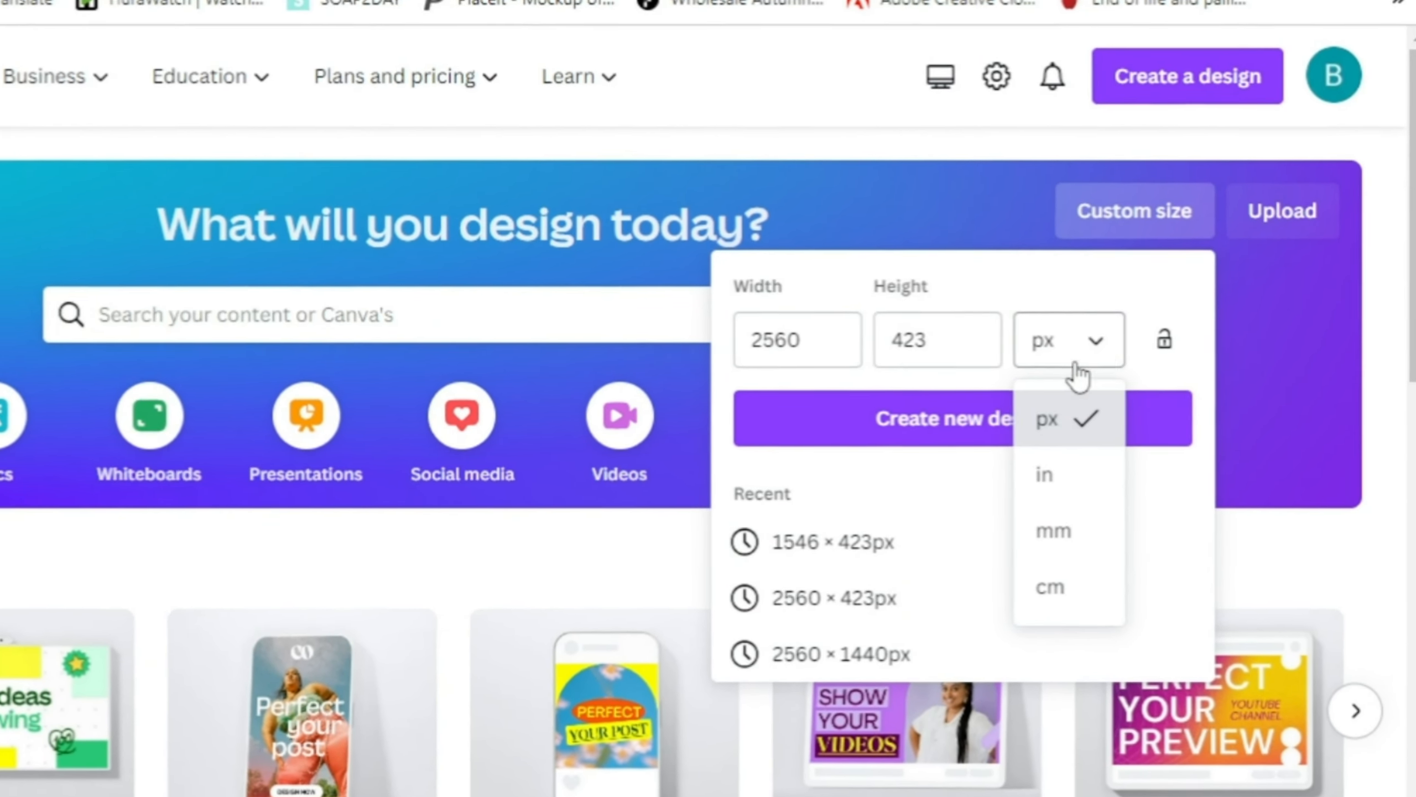
pyautogui.click(1048, 419)
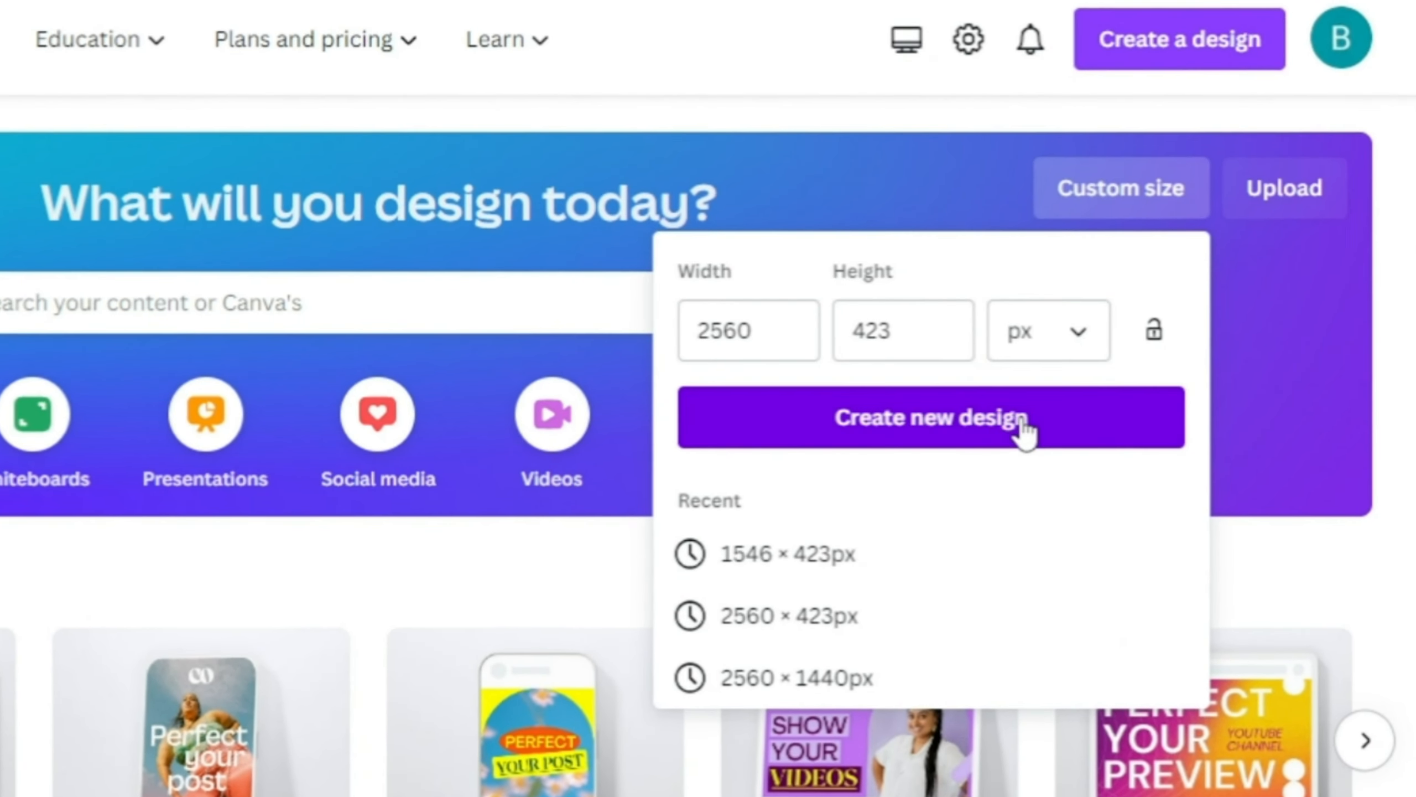
pyautogui.click(905, 425)
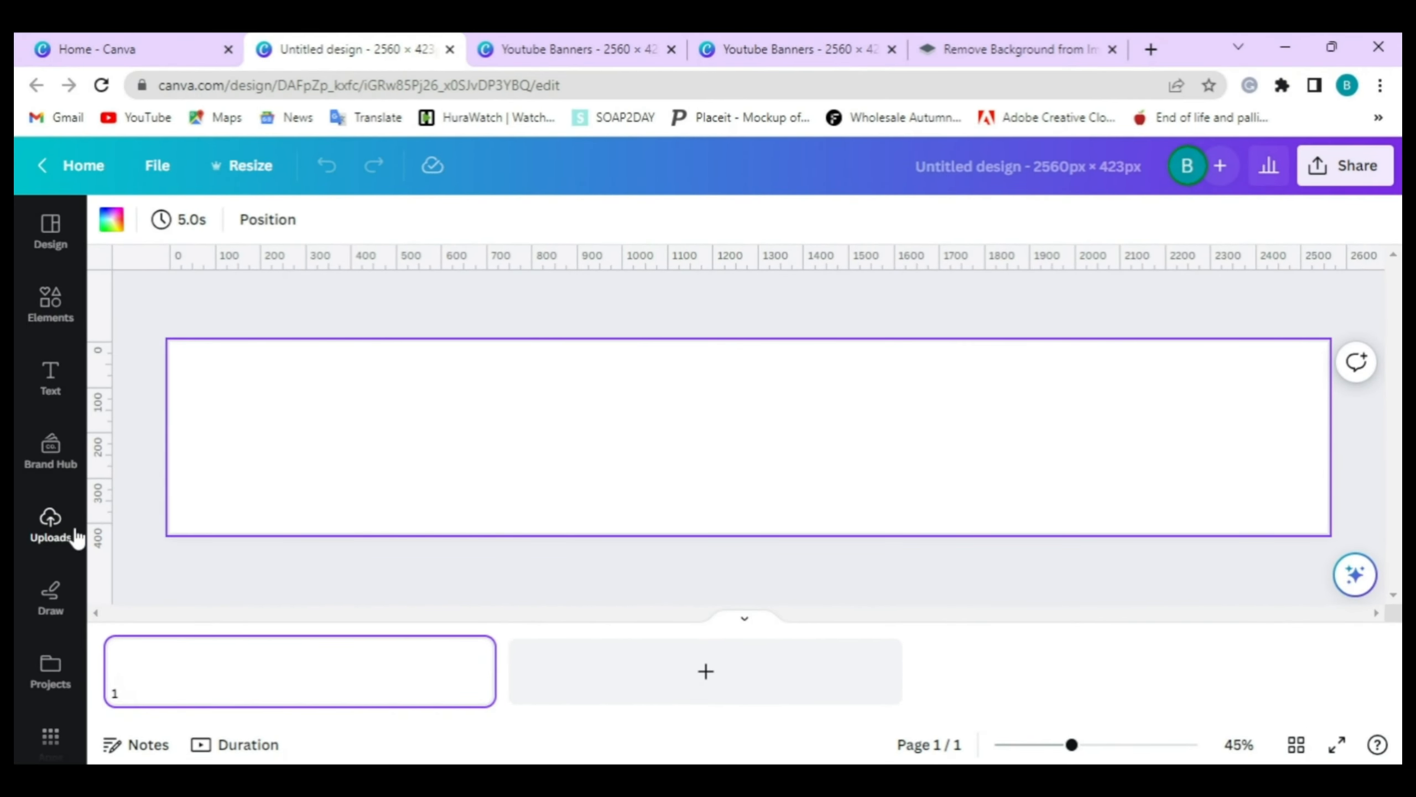
# - Upload the 2-removebg-preview cut-out portrait to Canva's Uploads library
pyautogui.click(32, 534)
pyautogui.click(298, 284)
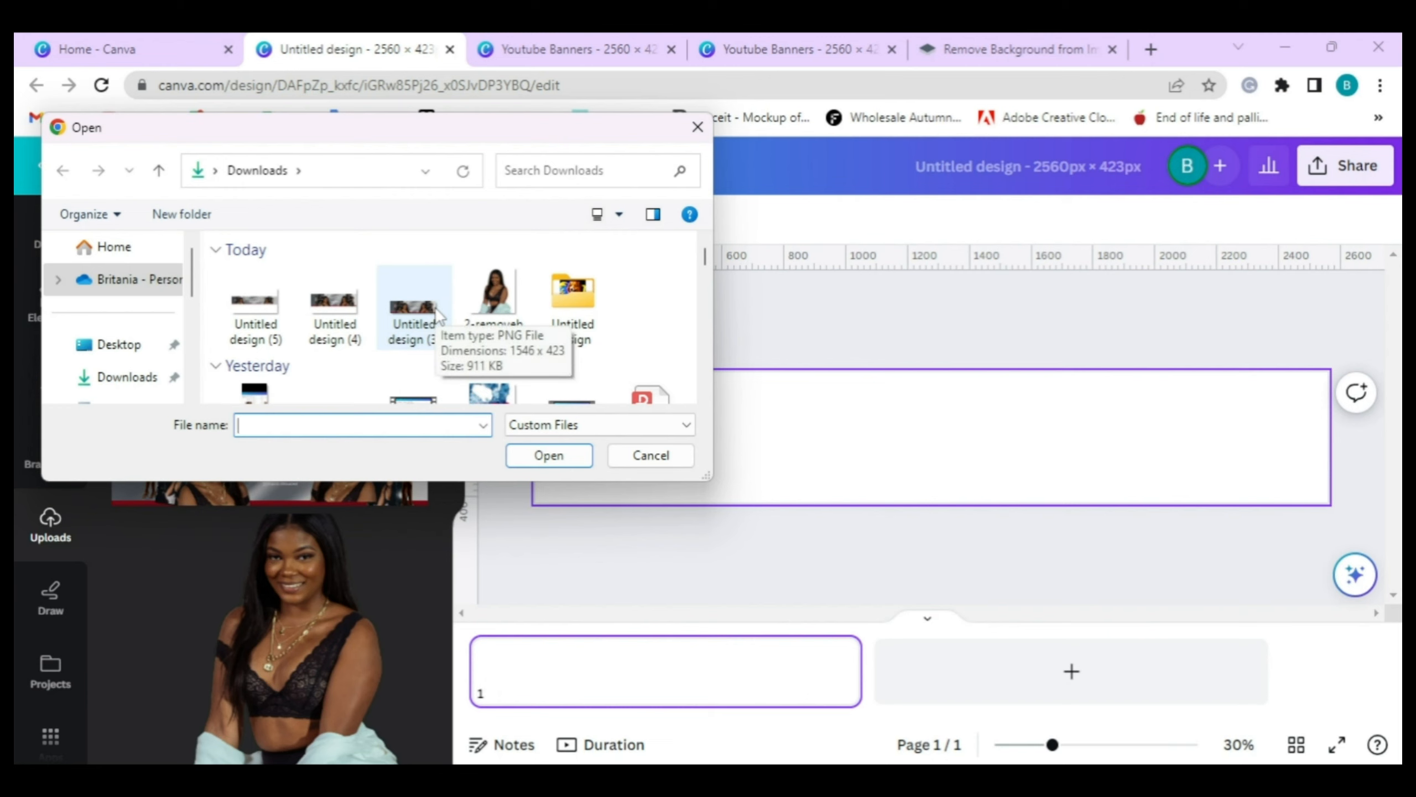
pyautogui.click(502, 318)
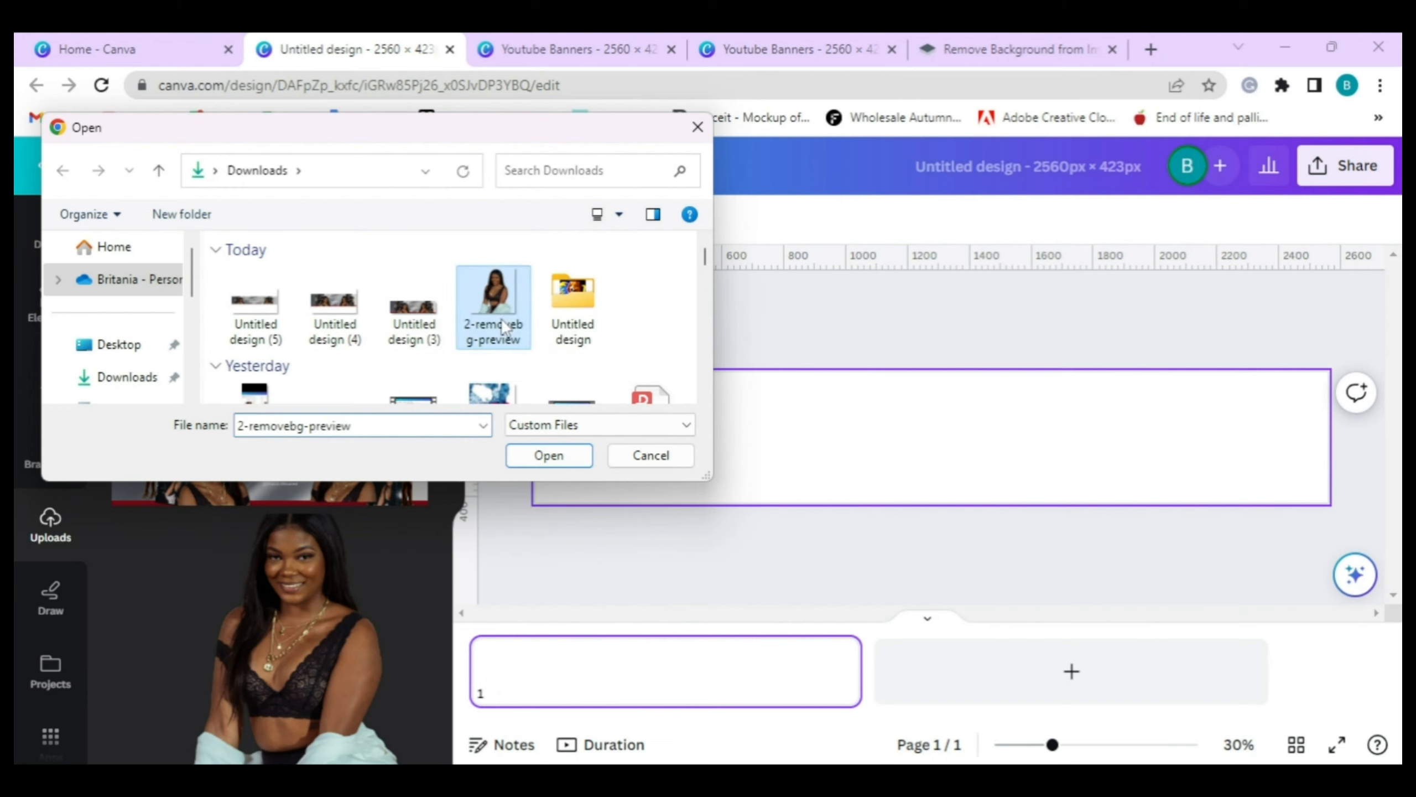
pyautogui.click(561, 456)
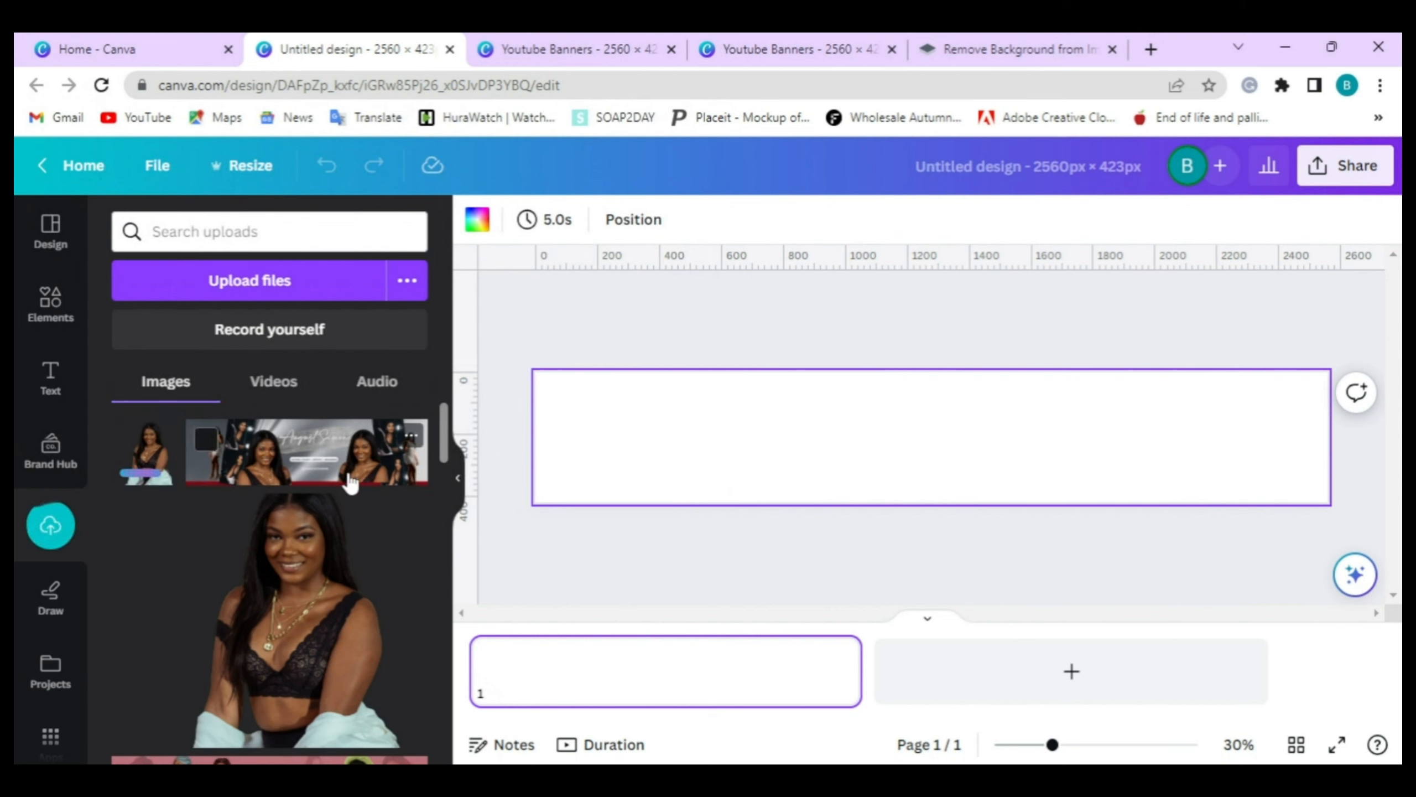
pyautogui.click(457, 477)
pyautogui.click(695, 315)
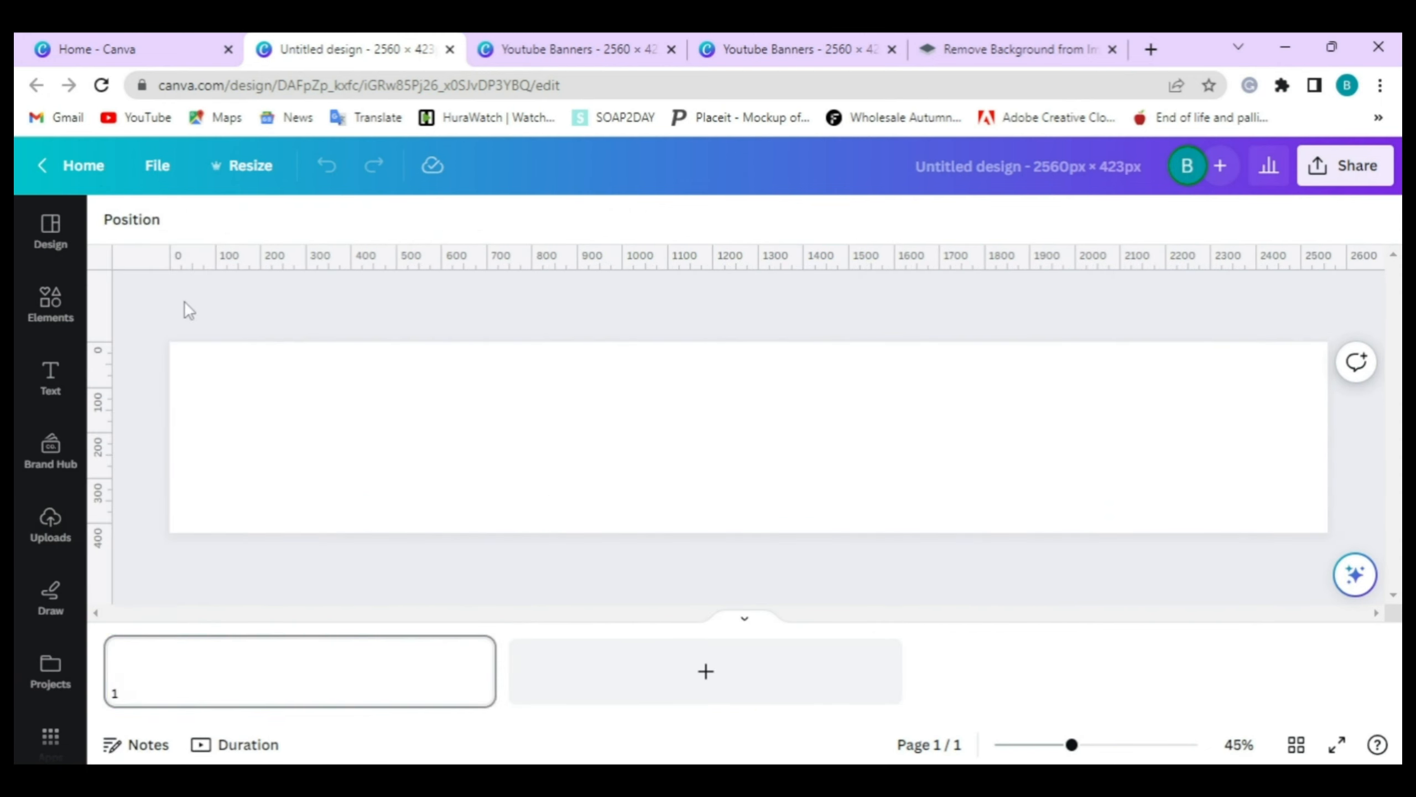
# - Search Elements for 'abstract silver background' and add the wavy silver photo to the banner
pyautogui.click(19, 308)
pyautogui.click(212, 231)
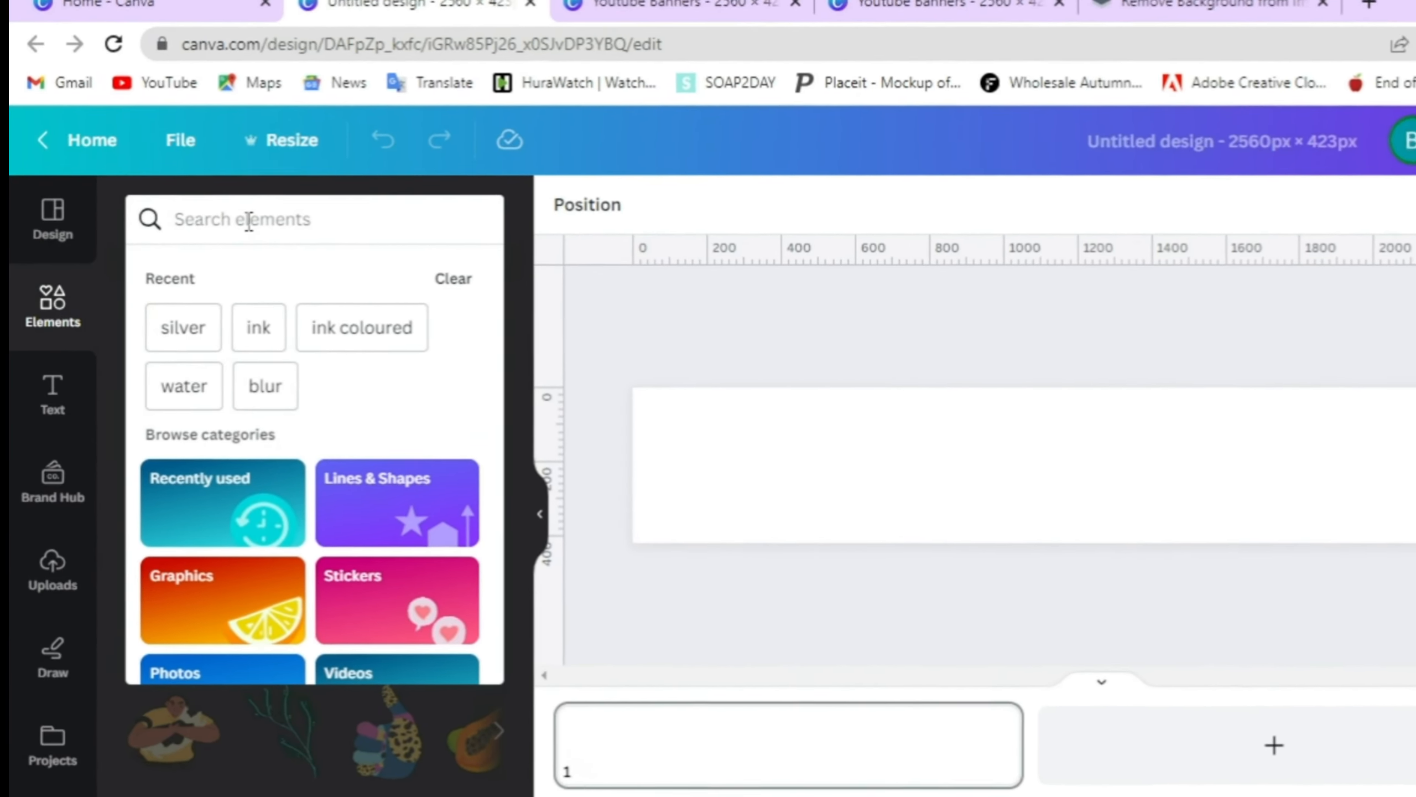
pyautogui.write('abstract silver back')
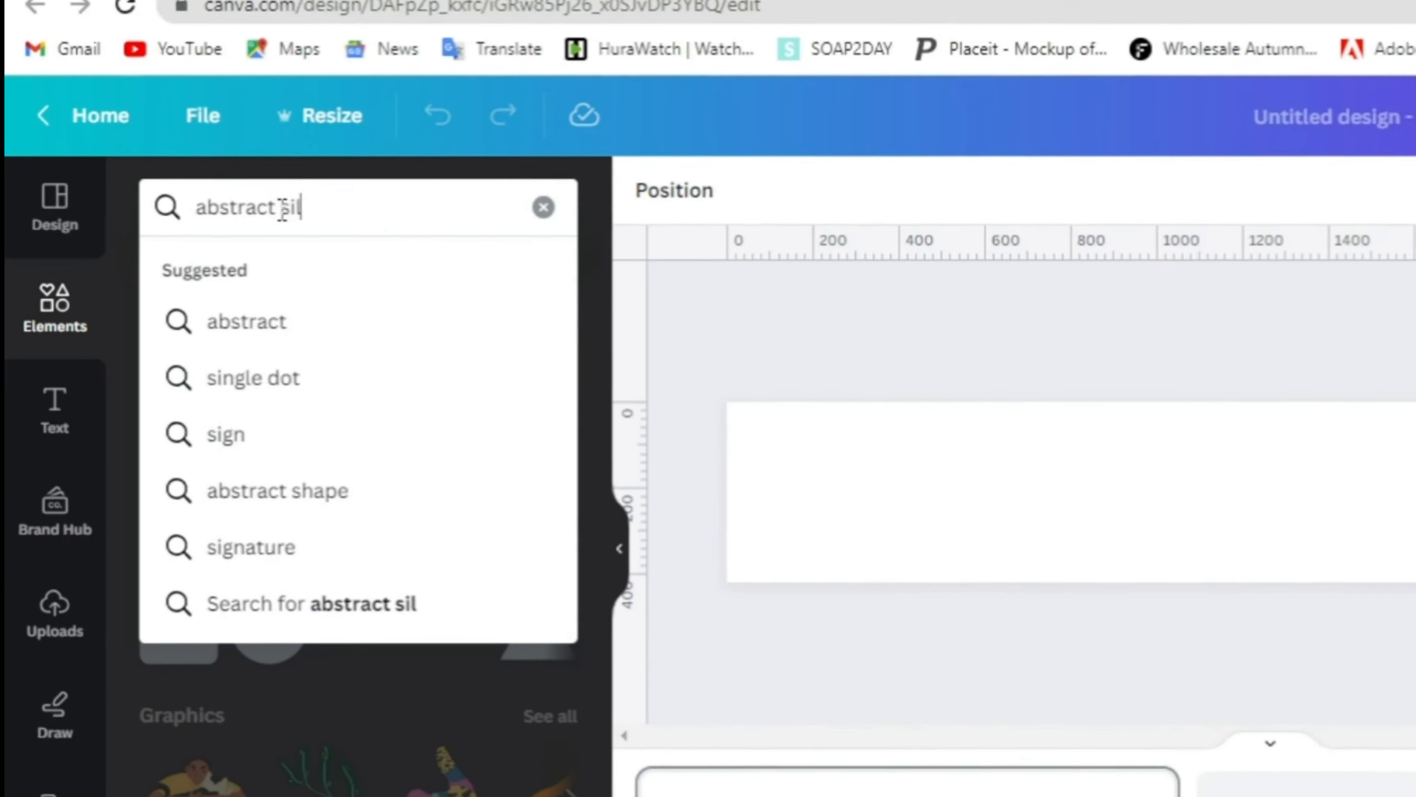
pyautogui.write('ground')
pyautogui.press('Return')
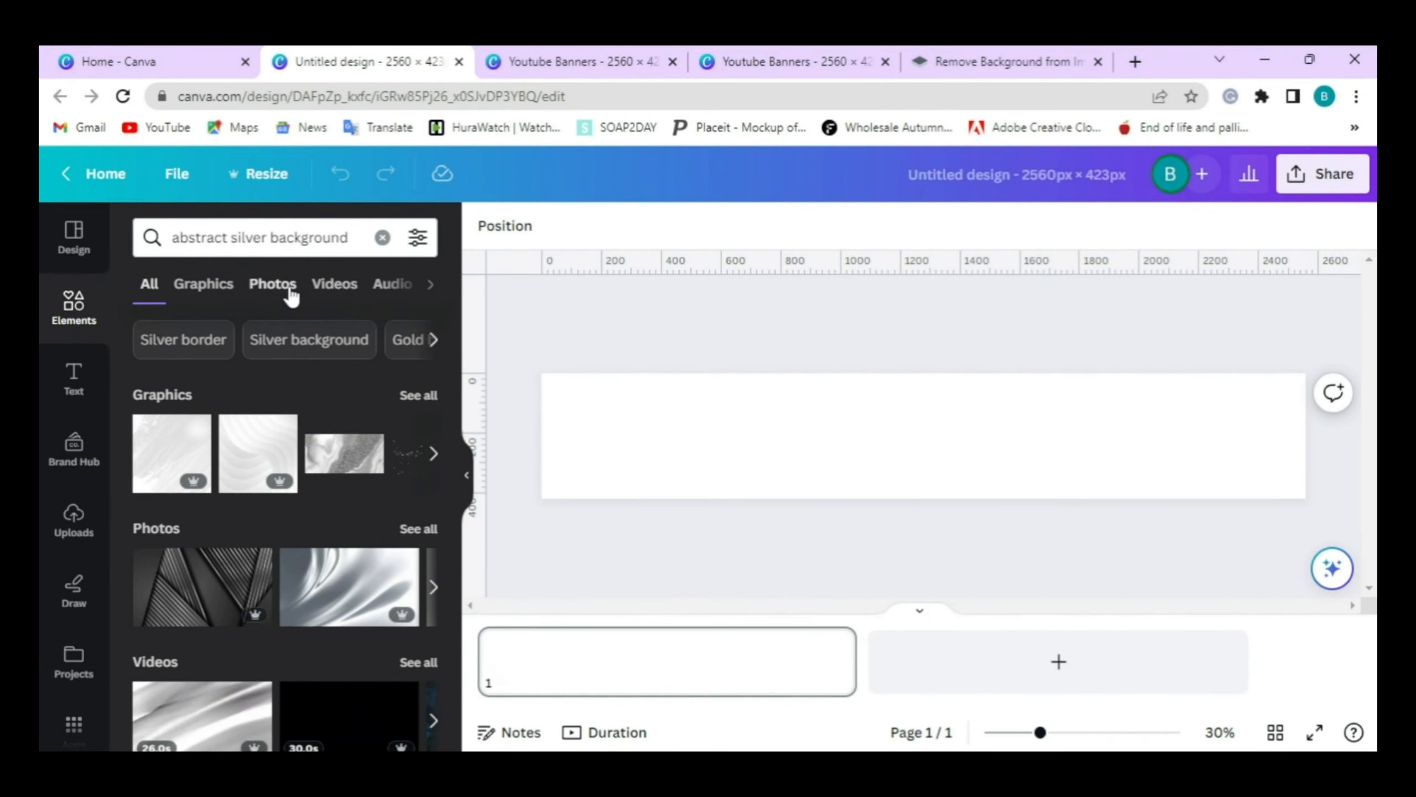
pyautogui.click(307, 279)
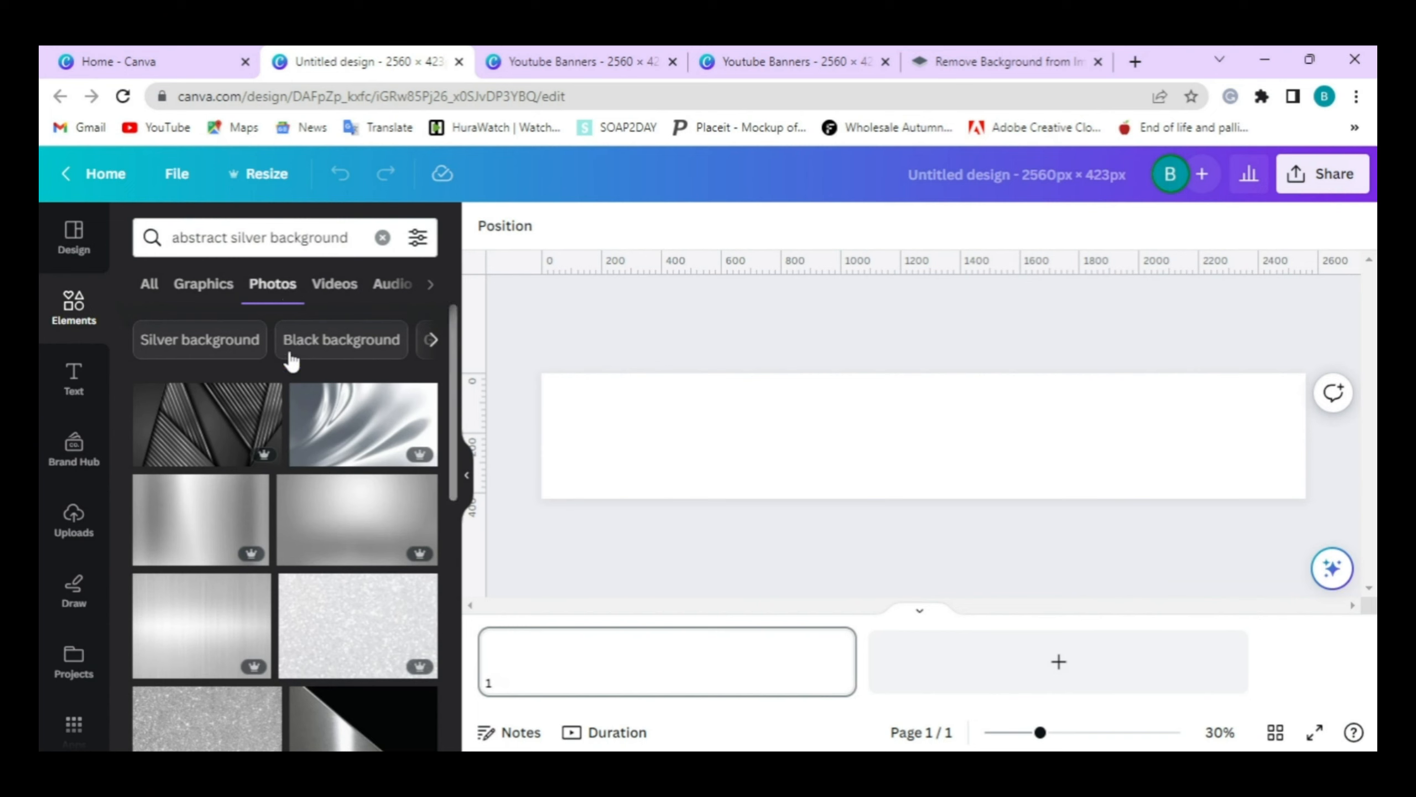
pyautogui.click(422, 399)
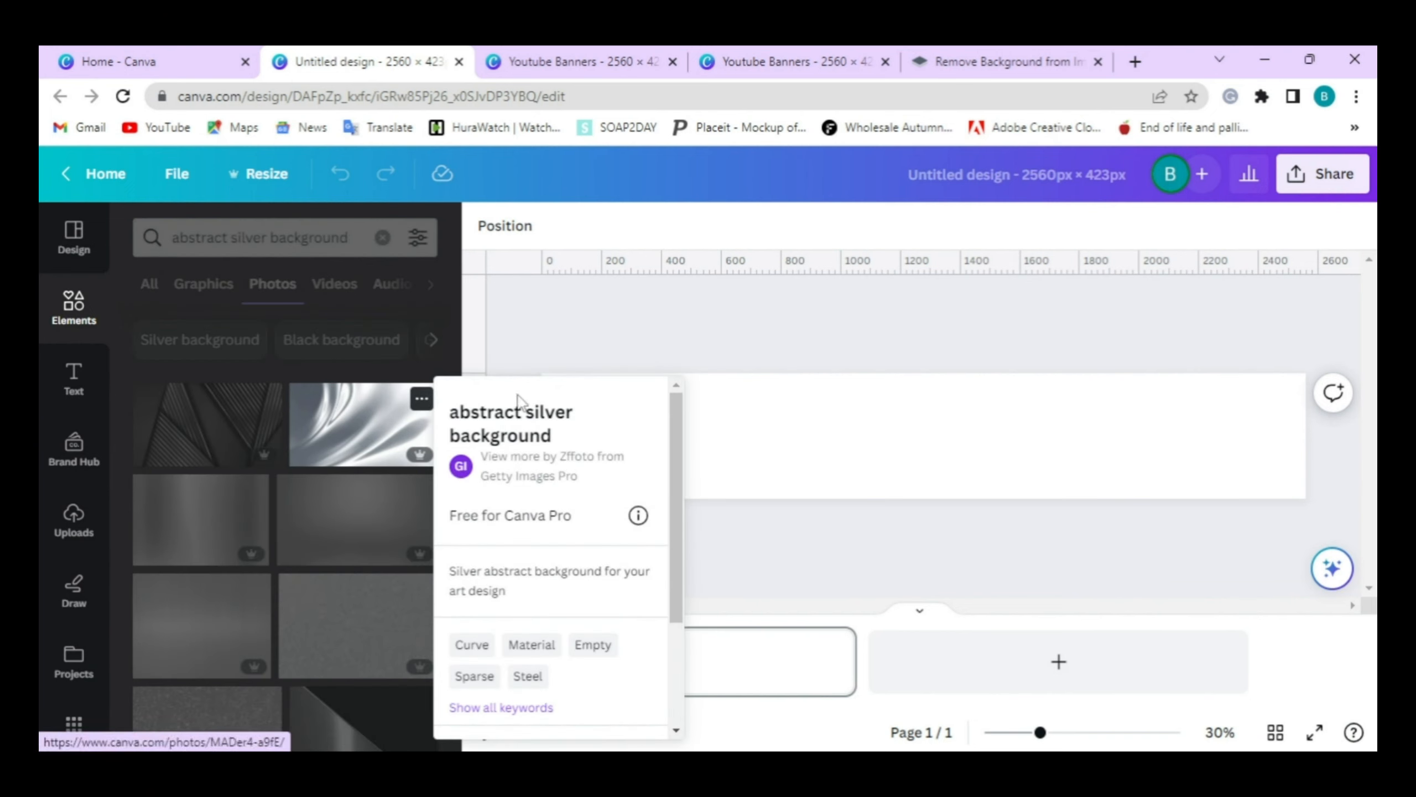
pyautogui.click(372, 418)
pyautogui.click(372, 419)
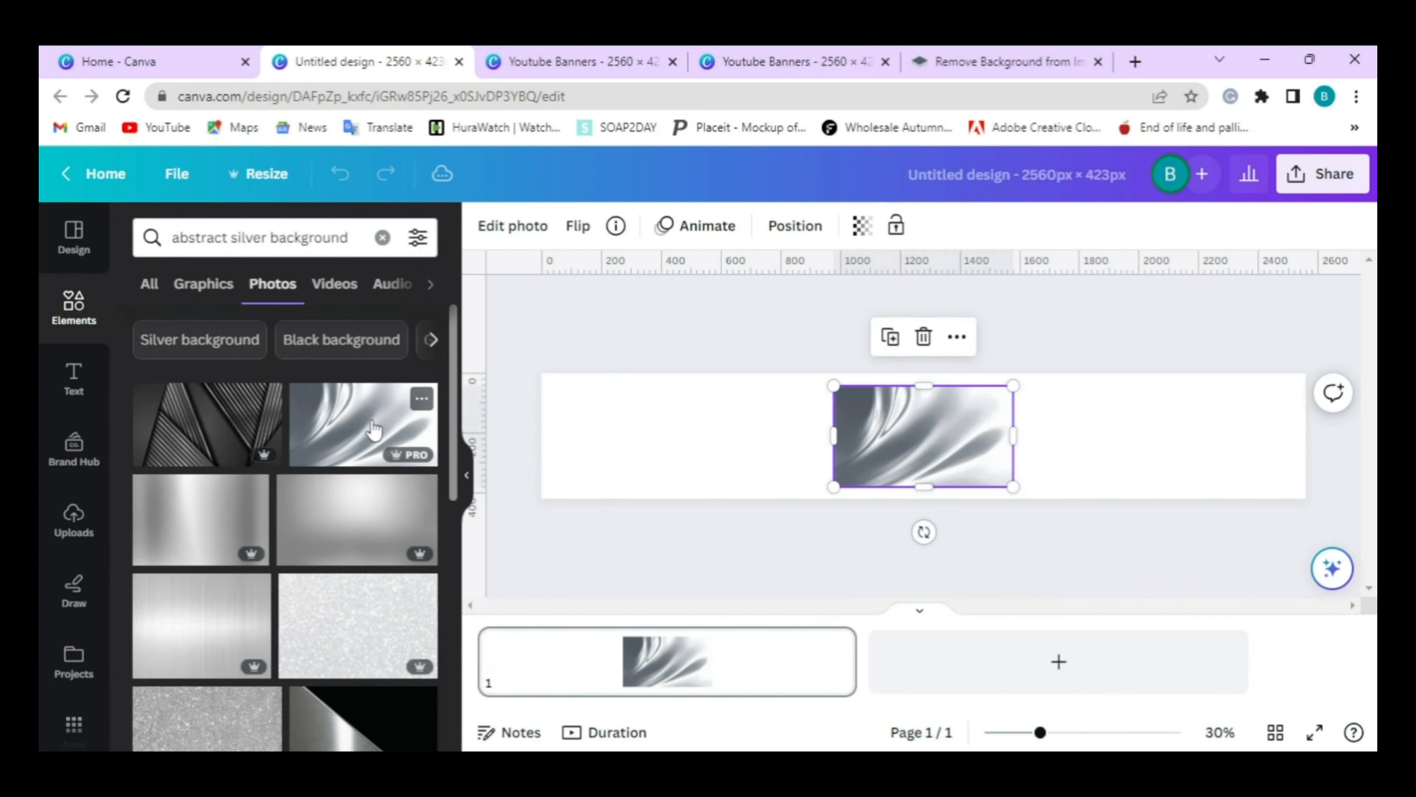
# - Set the wavy silver photo as the page background
pyautogui.click(466, 474)
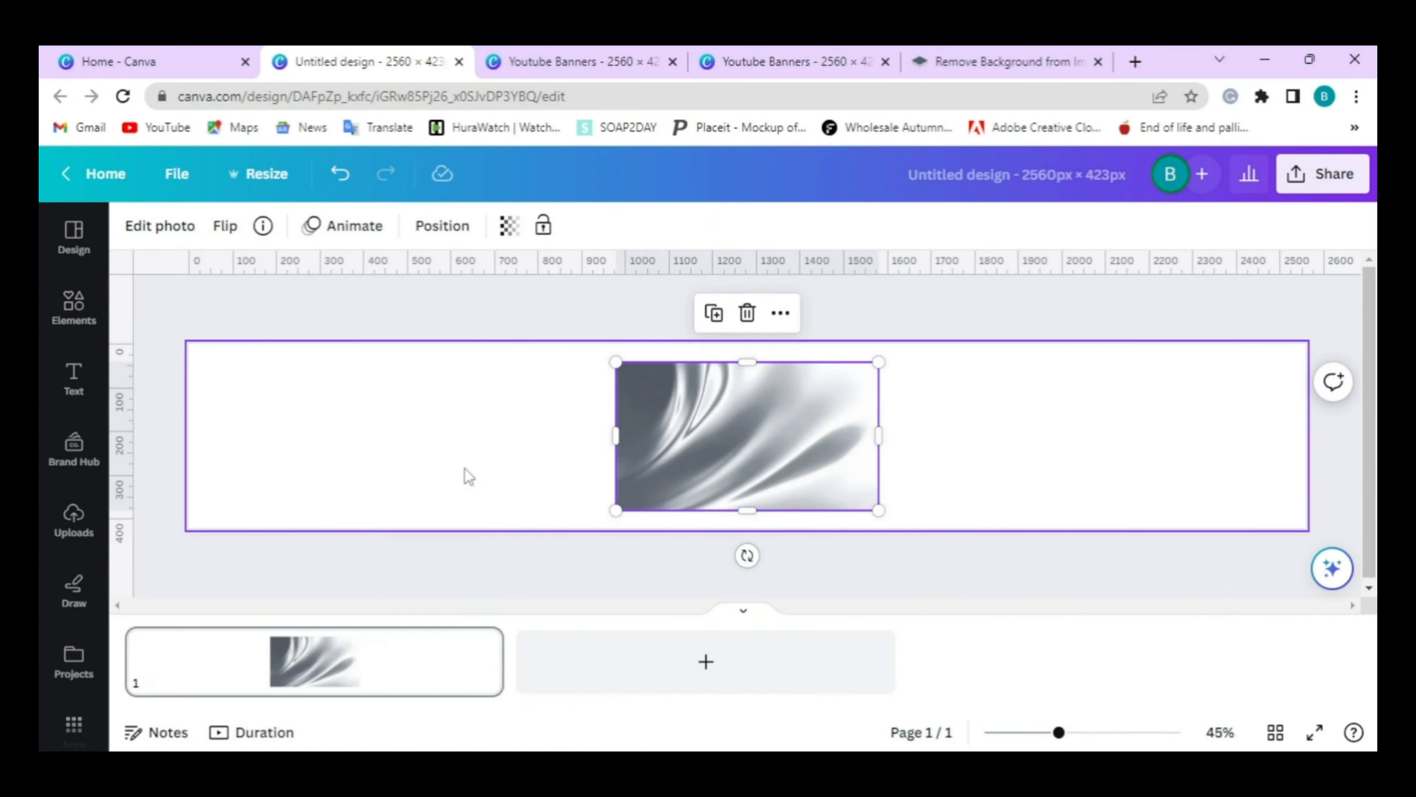
pyautogui.click(572, 474)
pyautogui.rightClick(748, 437)
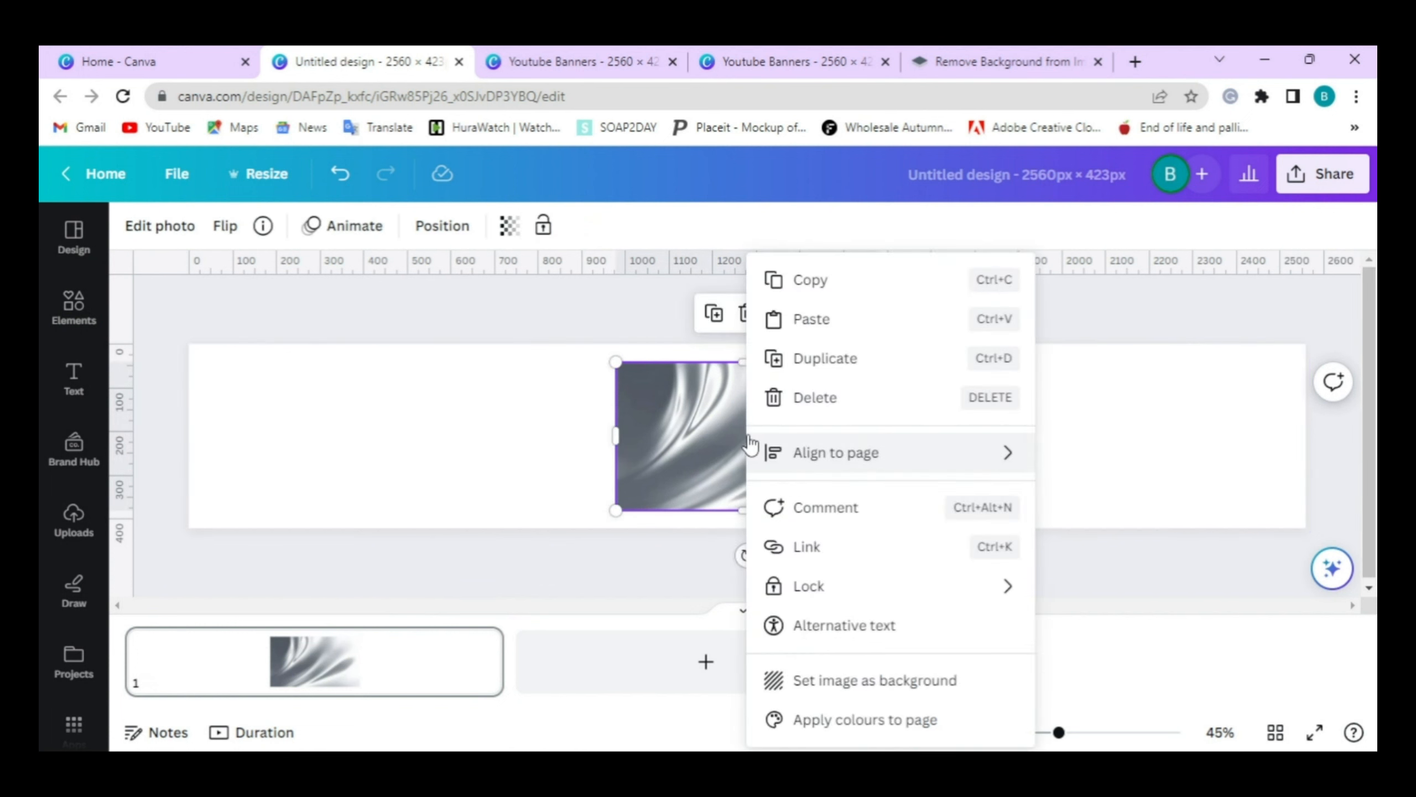
pyautogui.click(899, 690)
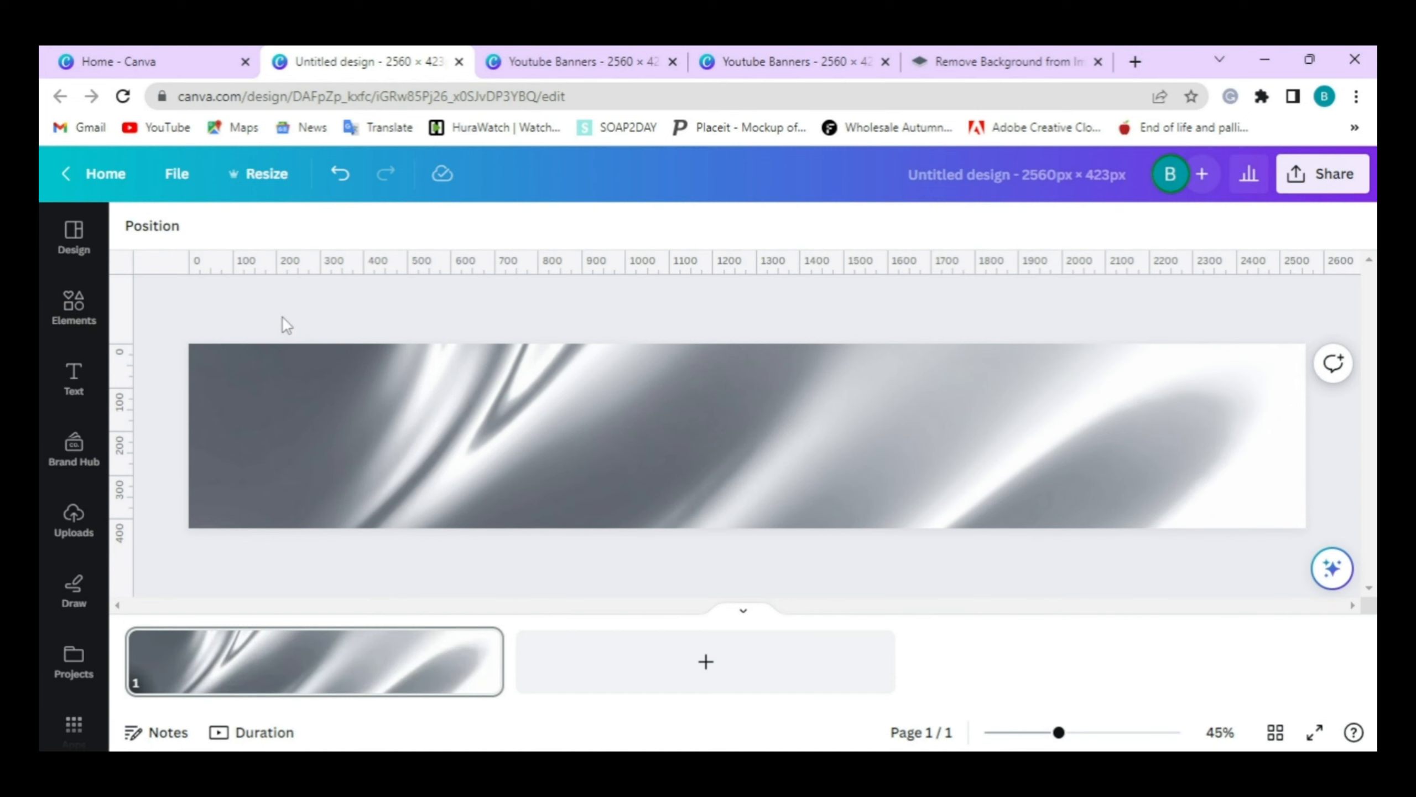
# - Add a square shape to the banner and clear the previous photo search
pyautogui.press('r')
pyautogui.click(447, 377)
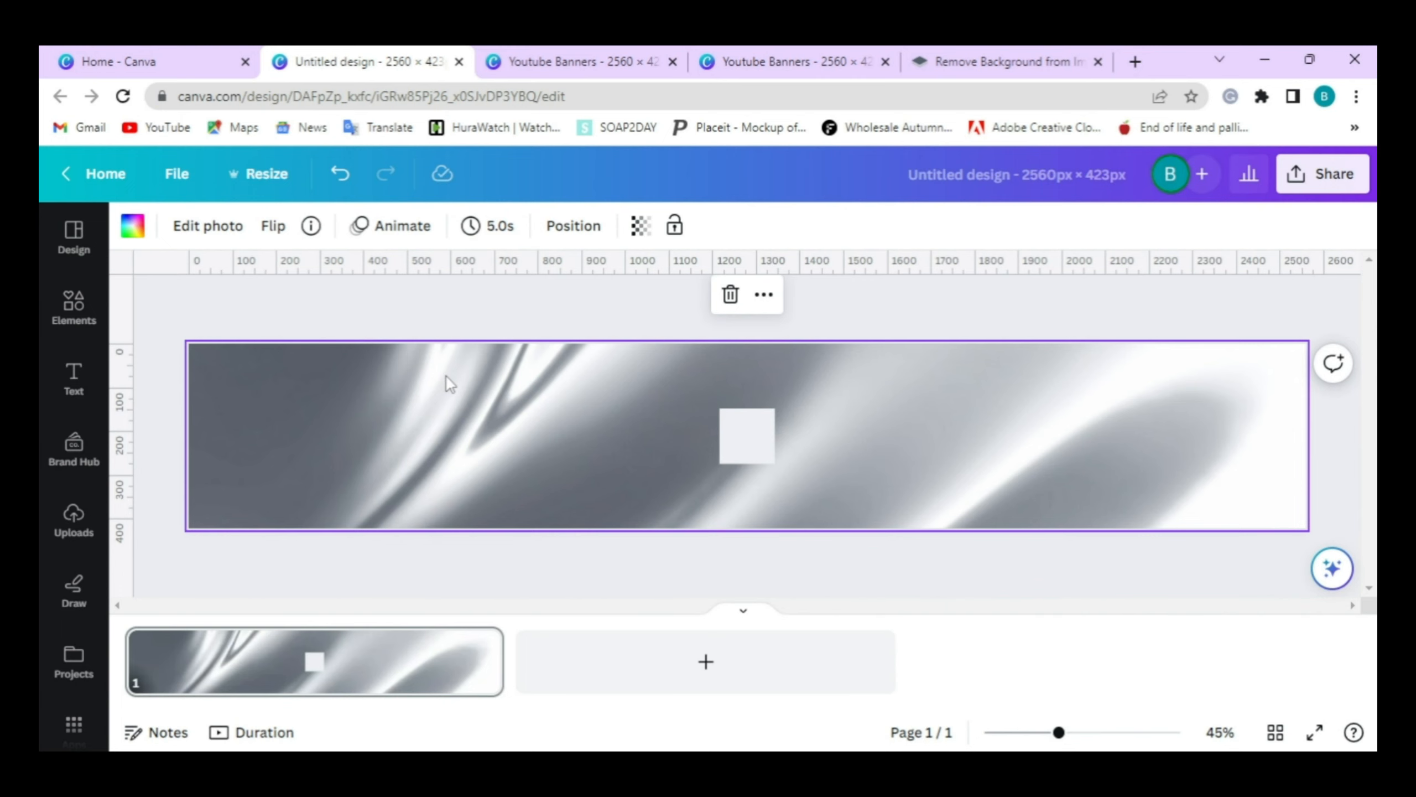
pyautogui.click(72, 312)
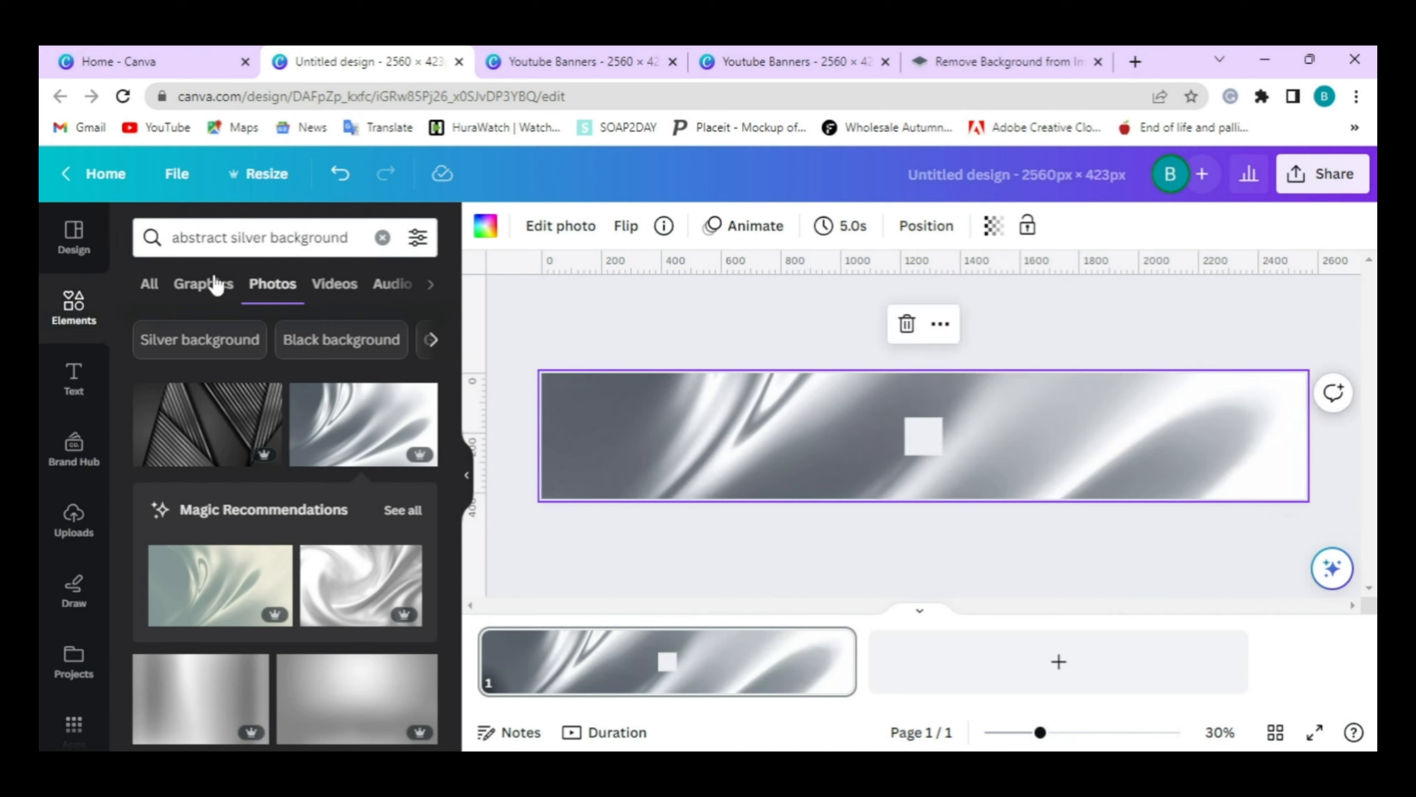
pyautogui.click(383, 239)
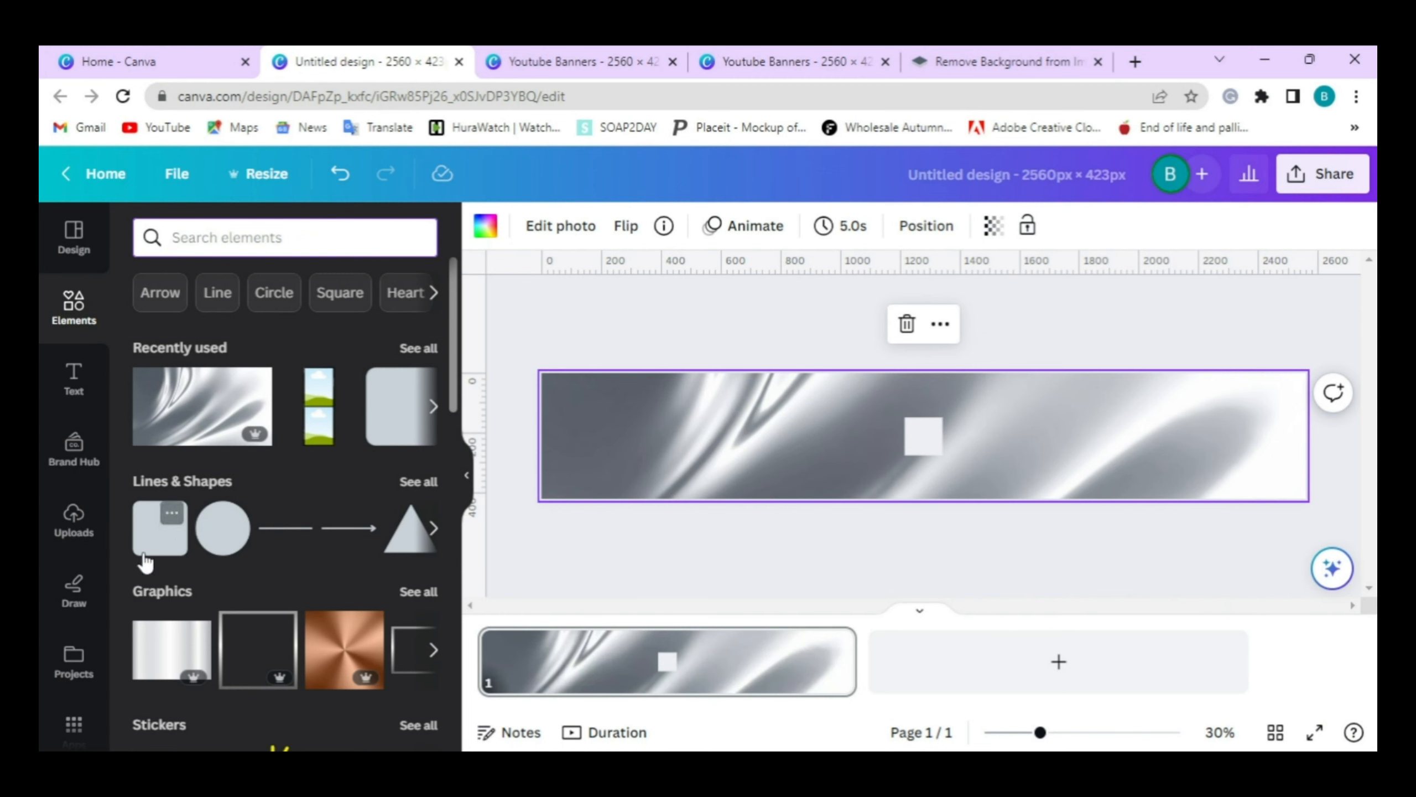
pyautogui.click(467, 475)
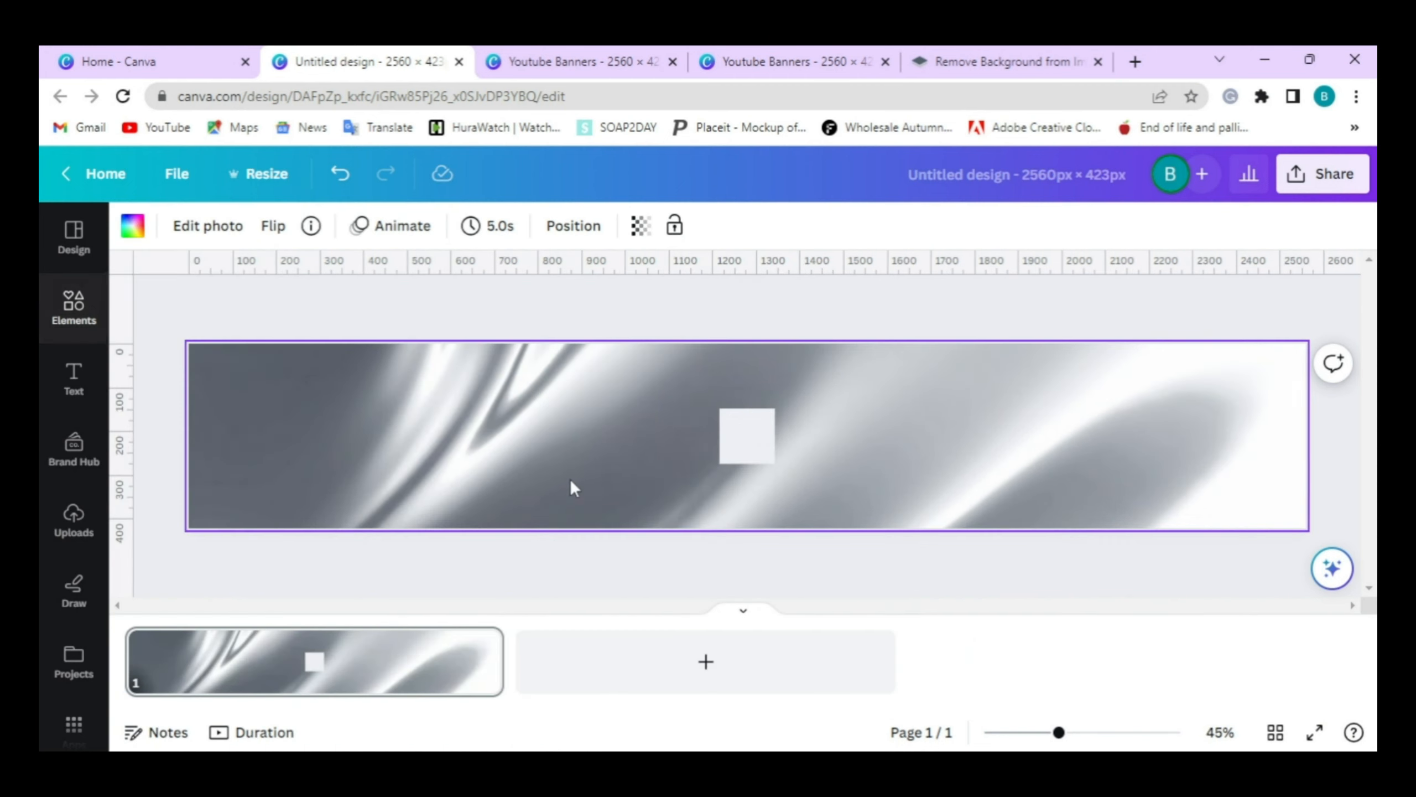
# - Make the square black and stretch it to cover the entire canvas
pyautogui.click(746, 440)
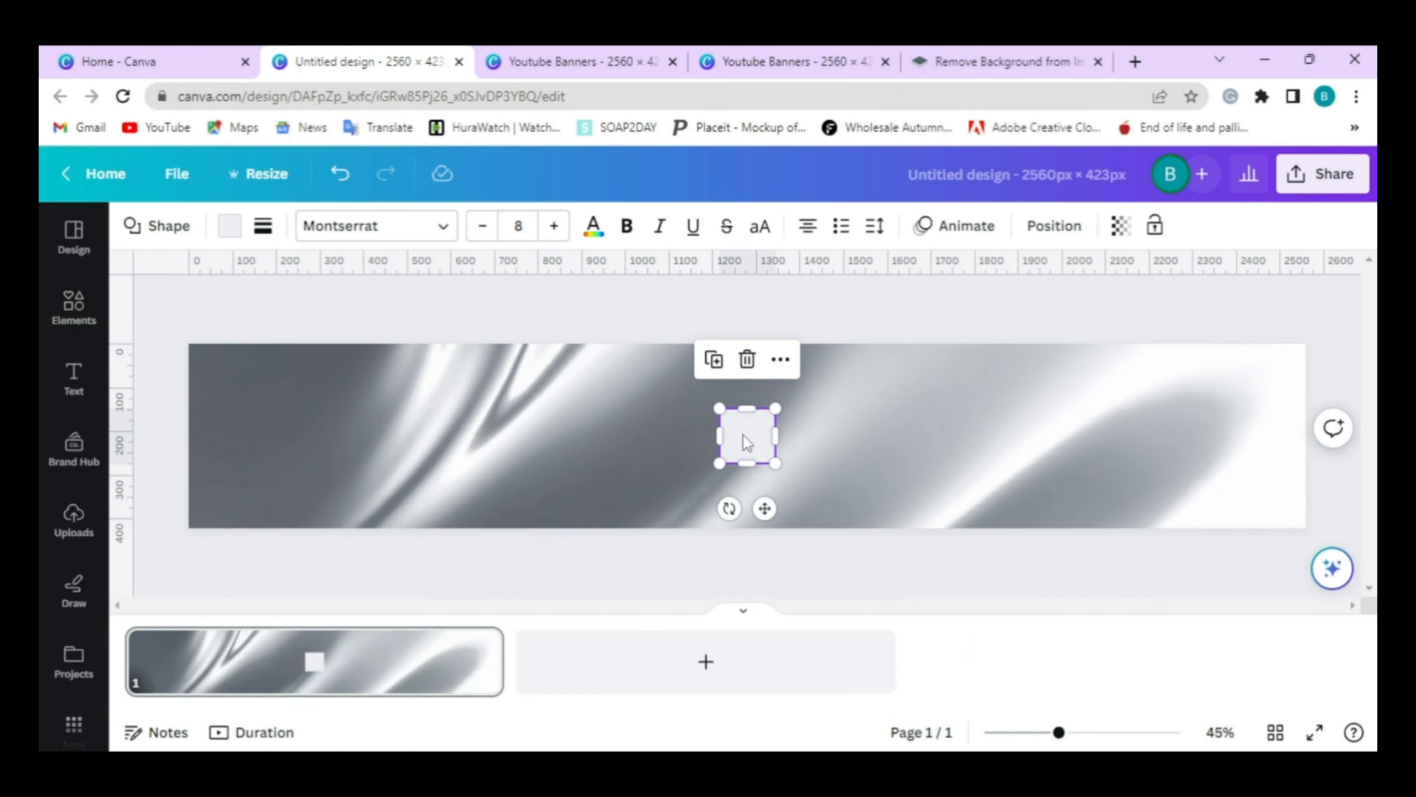
pyautogui.click(229, 225)
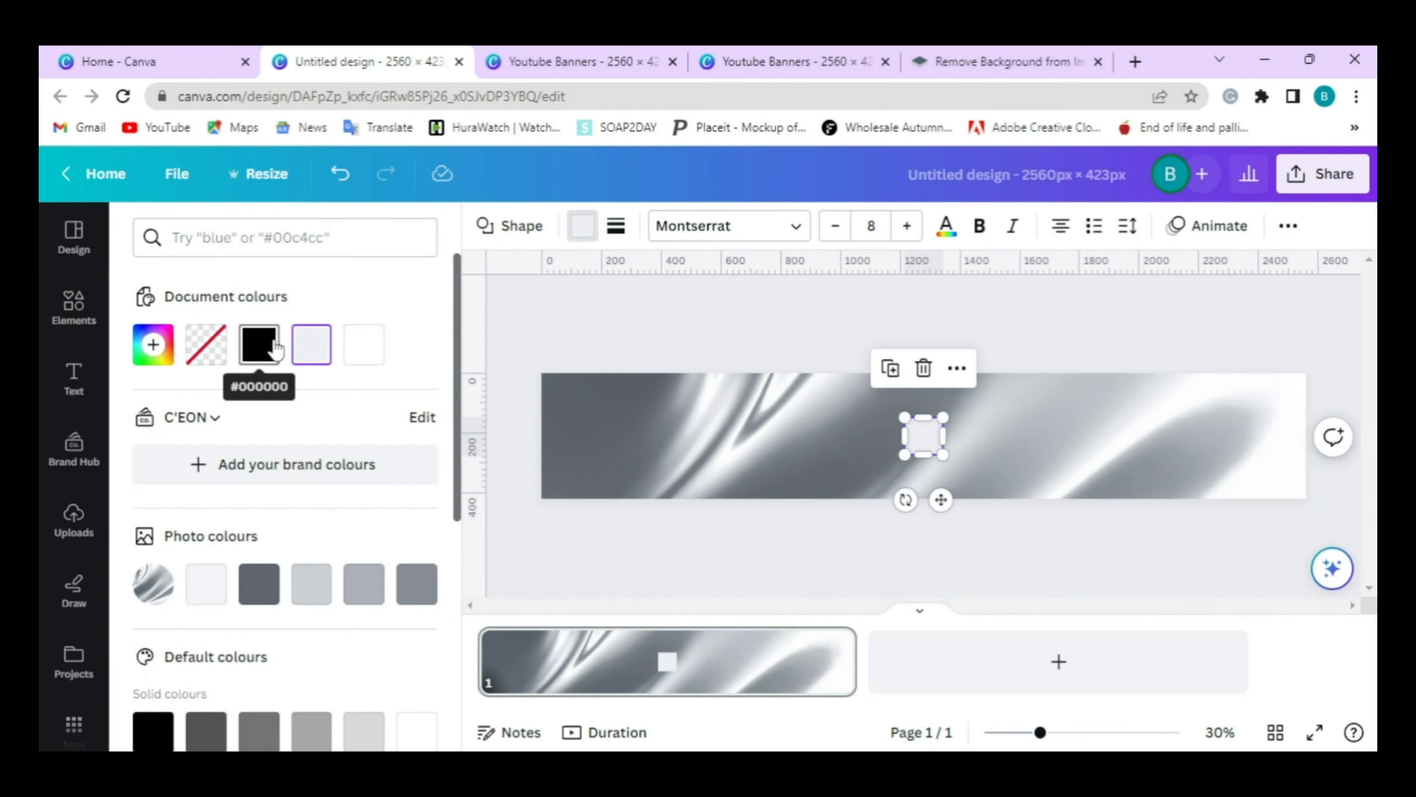
pyautogui.click(259, 344)
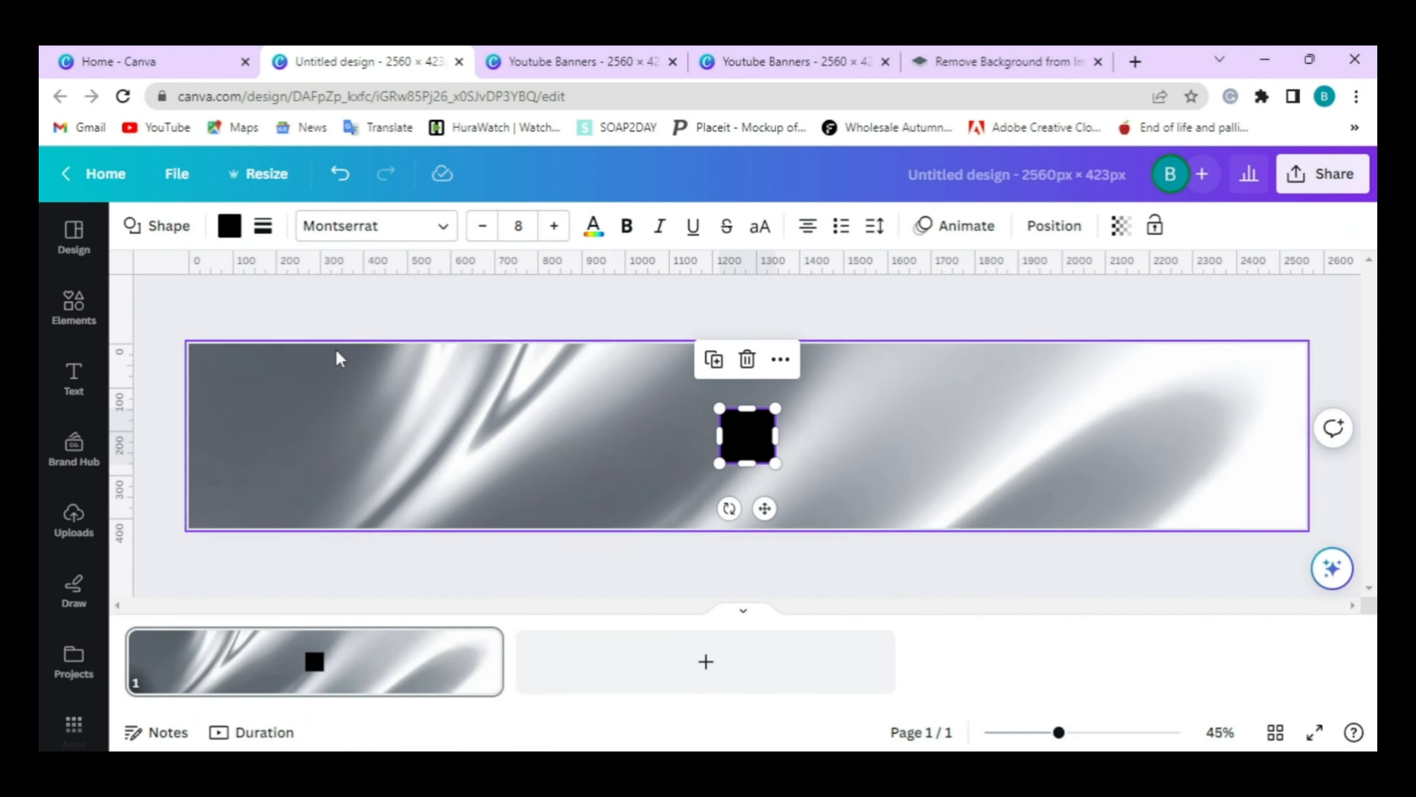
pyautogui.moveTo(719, 436); pyautogui.dragTo(190, 422)
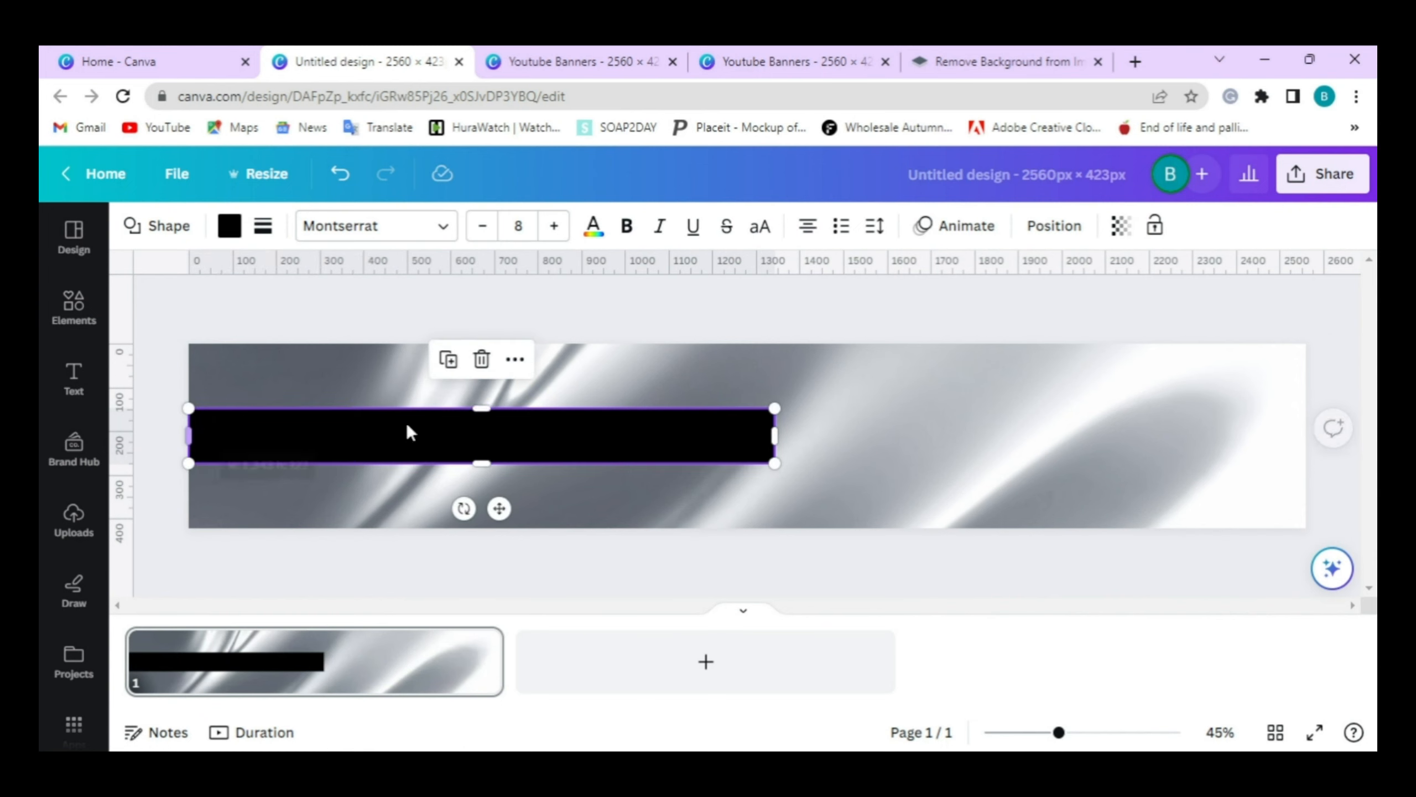
pyautogui.moveTo(480, 406); pyautogui.dragTo(497, 344)
pyautogui.moveTo(775, 404); pyautogui.dragTo(1314, 429)
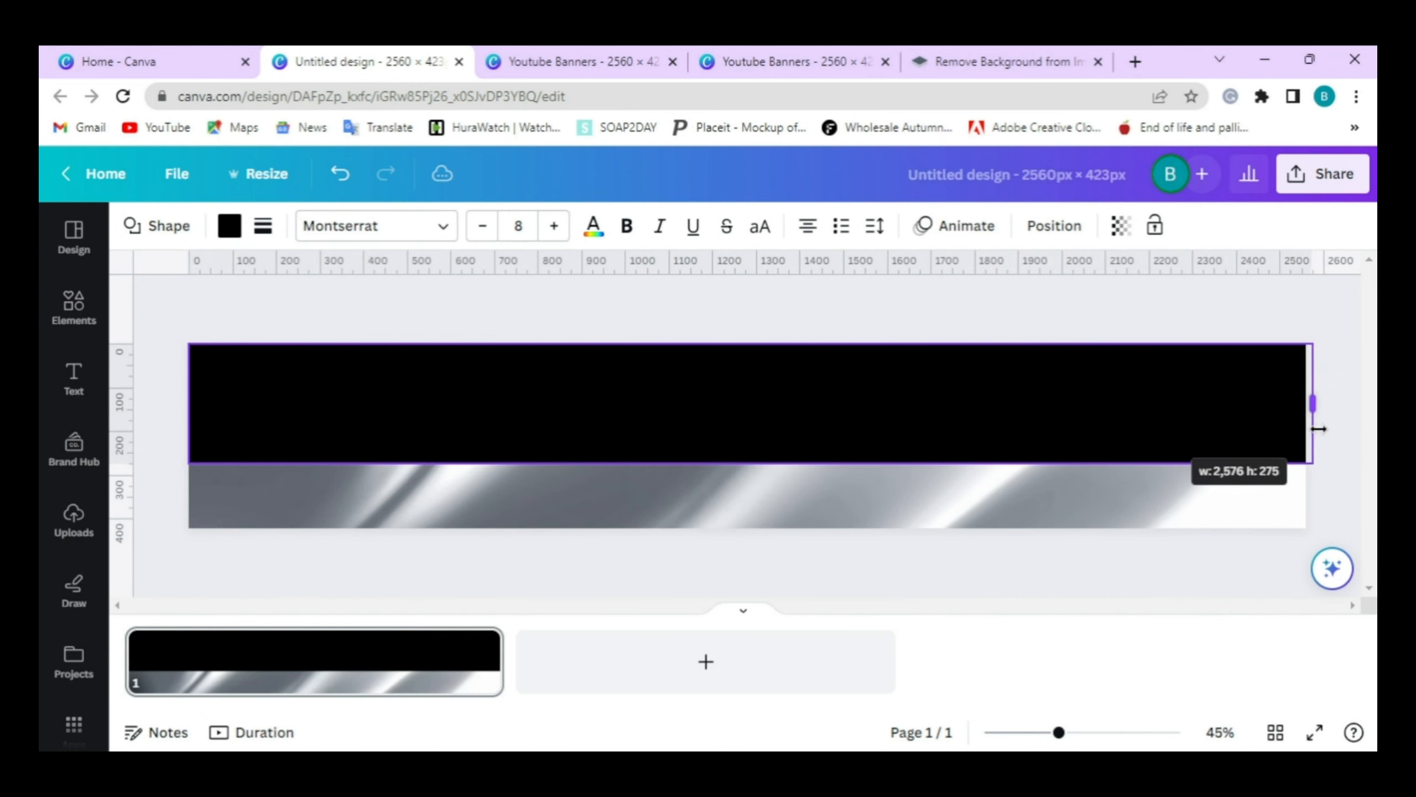
pyautogui.moveTo(1171, 464); pyautogui.dragTo(1177, 530)
# - Set the black overlay's transparency to 19
pyautogui.click(812, 426)
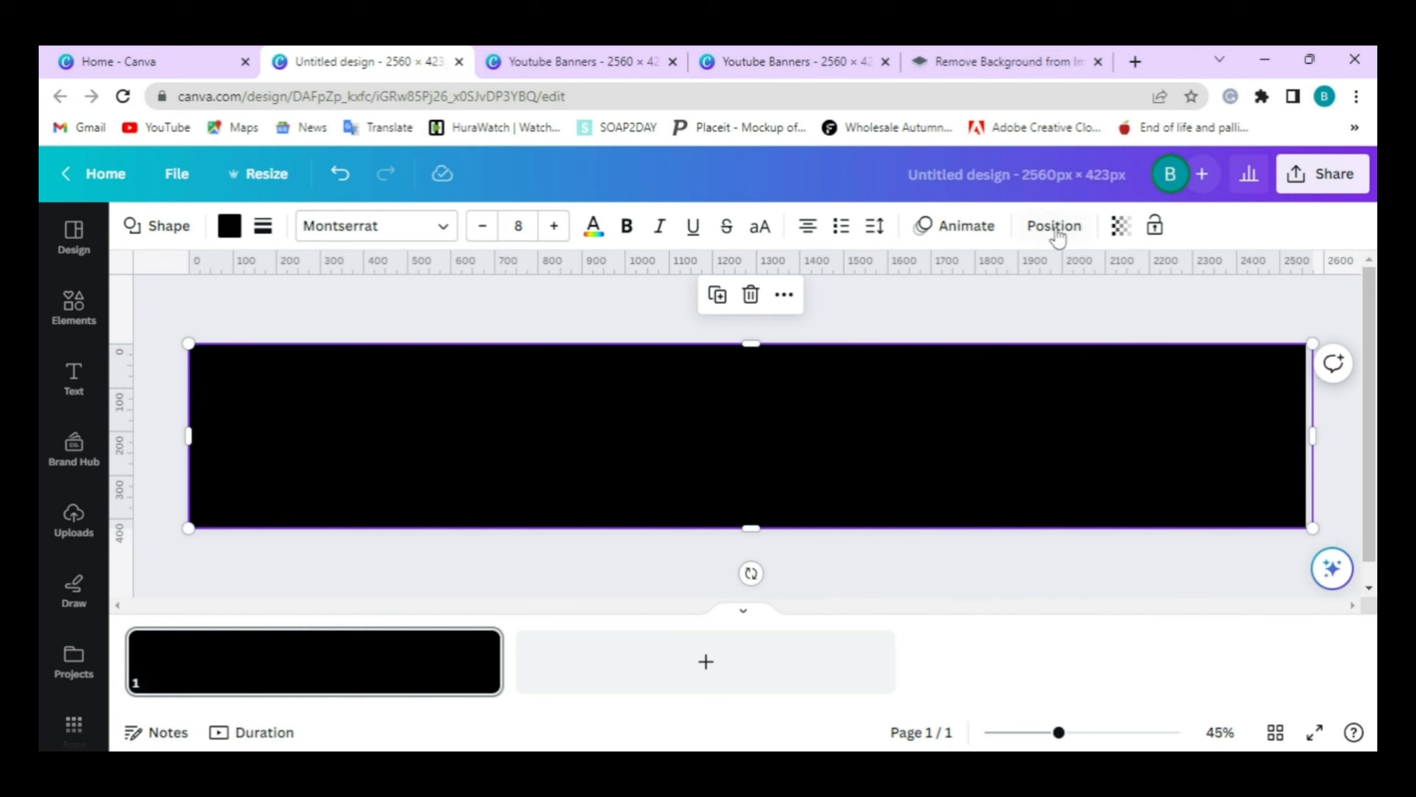
pyautogui.click(1119, 228)
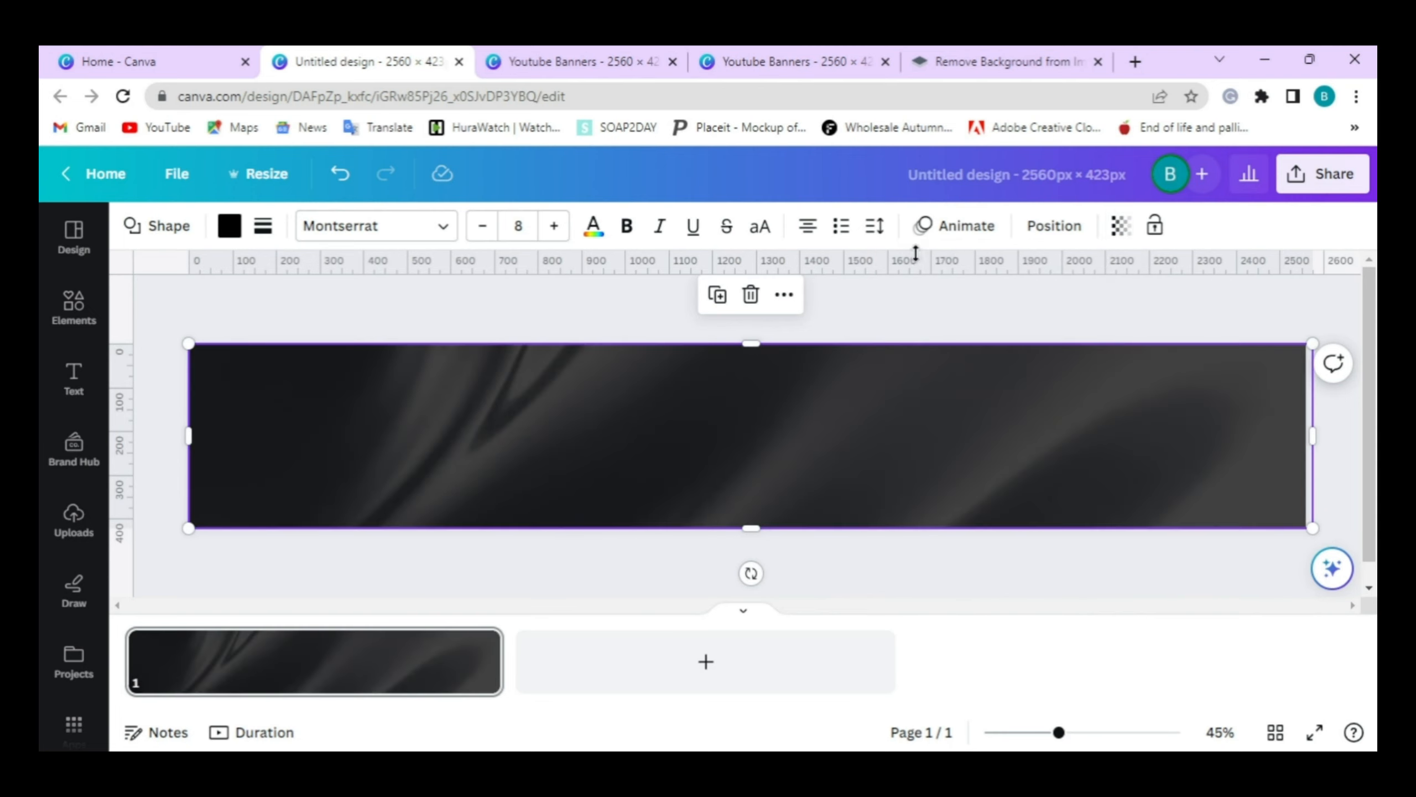
pyautogui.click(1123, 230)
pyautogui.moveTo(1074, 305); pyautogui.dragTo(971, 305)
# - Add a new square and give it a custom deep dark red fill
pyautogui.click(642, 304)
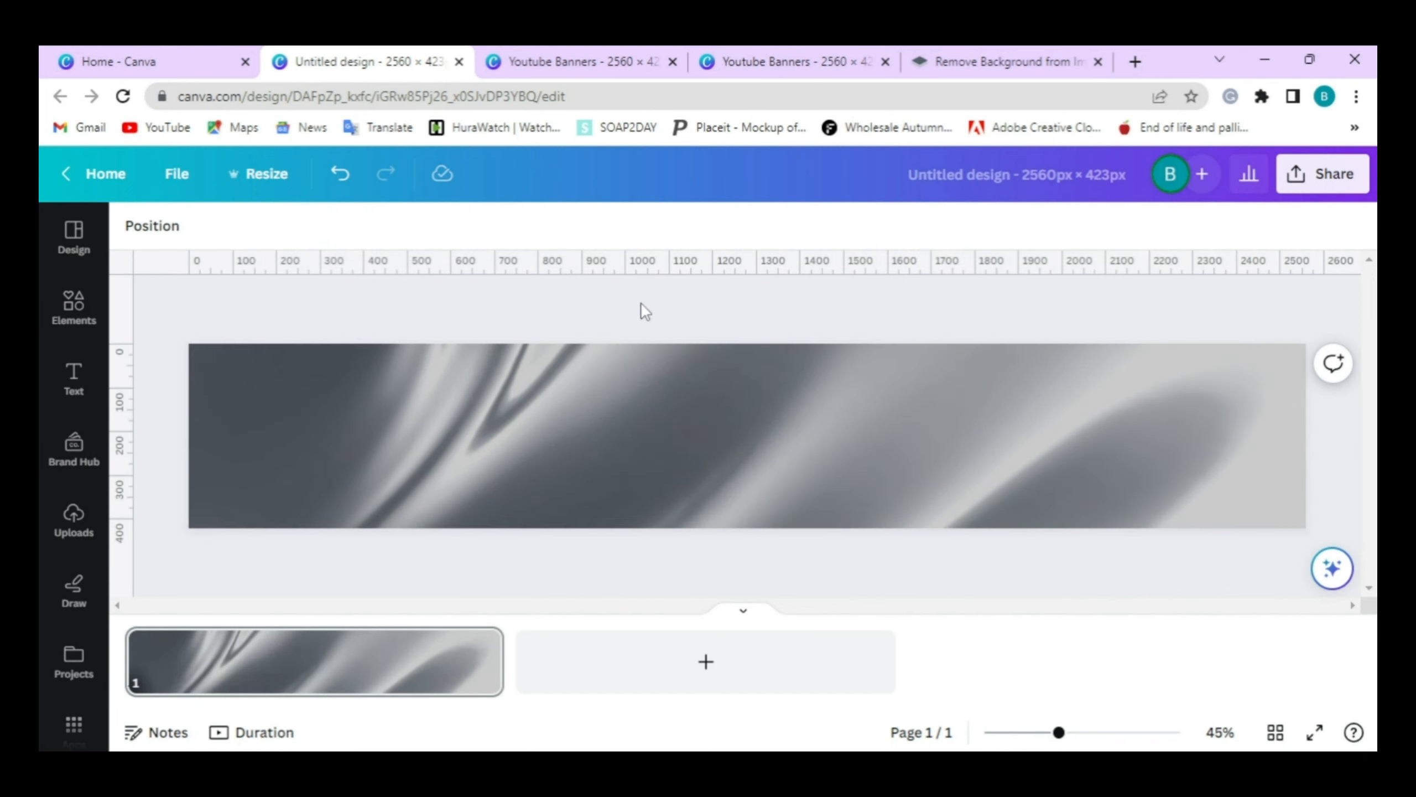
pyautogui.press('r')
pyautogui.click(644, 315)
pyautogui.click(759, 434)
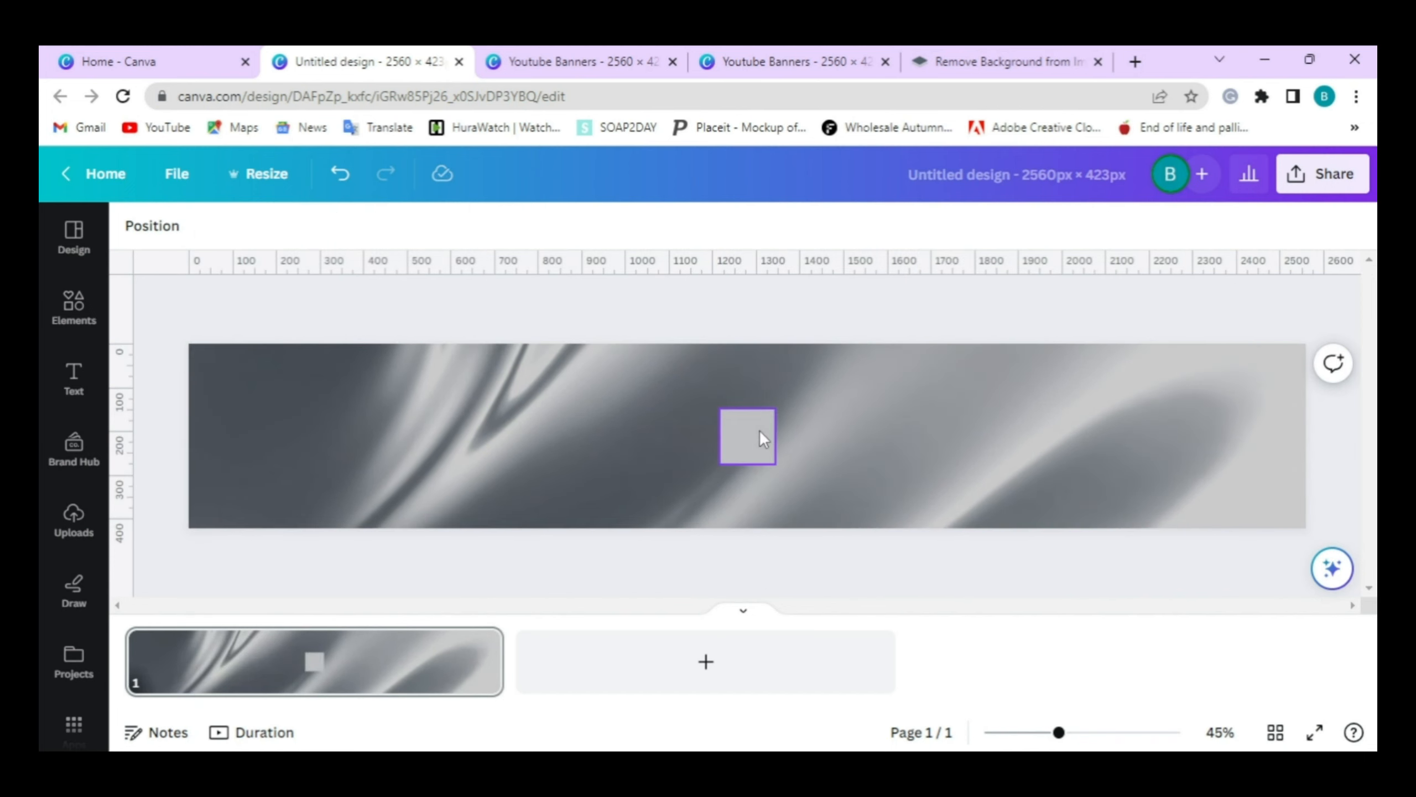
pyautogui.click(229, 226)
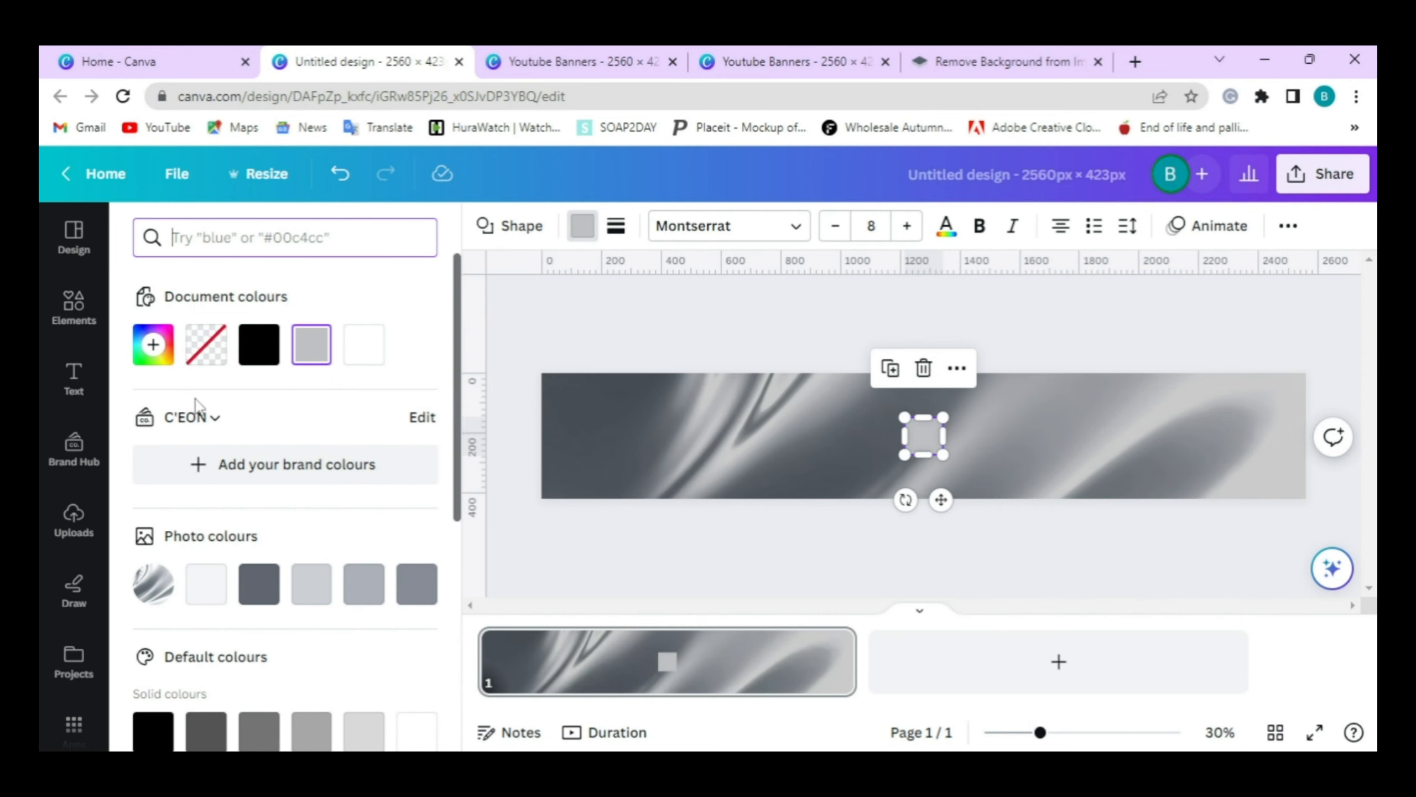
pyautogui.scroll(-7, 197, 393)
pyautogui.click(153, 357)
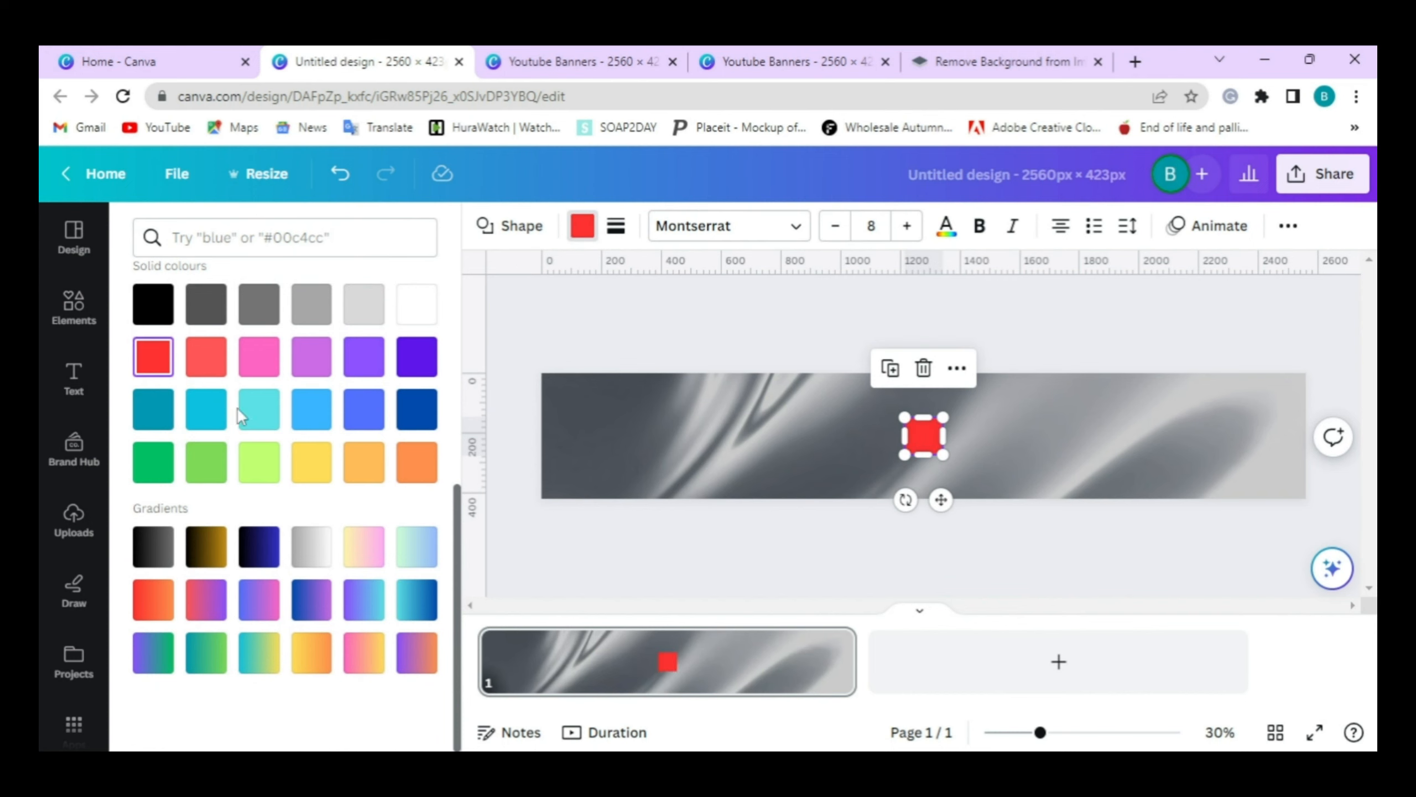
pyautogui.scroll(7, 237, 407)
pyautogui.click(143, 356)
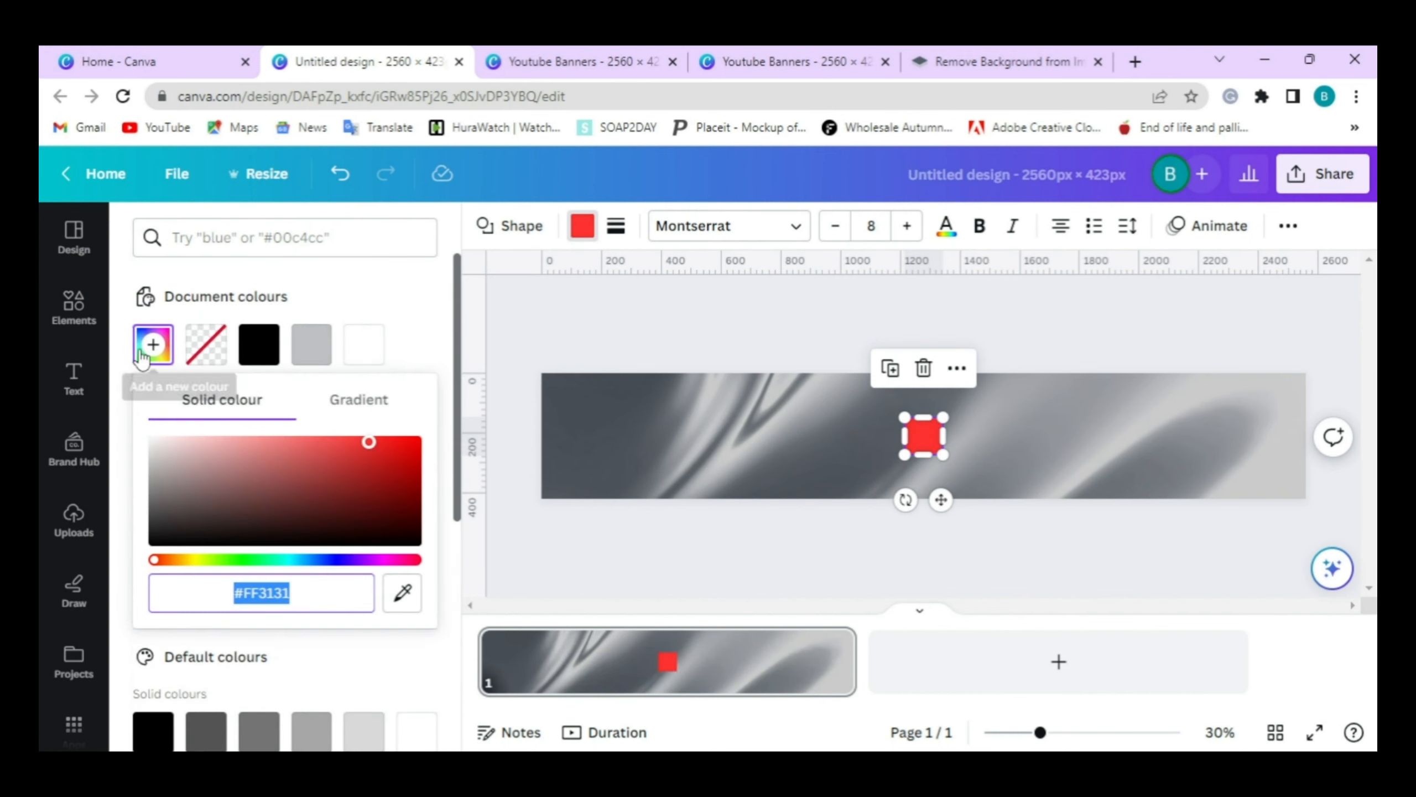
pyautogui.moveTo(371, 453); pyautogui.dragTo(397, 496)
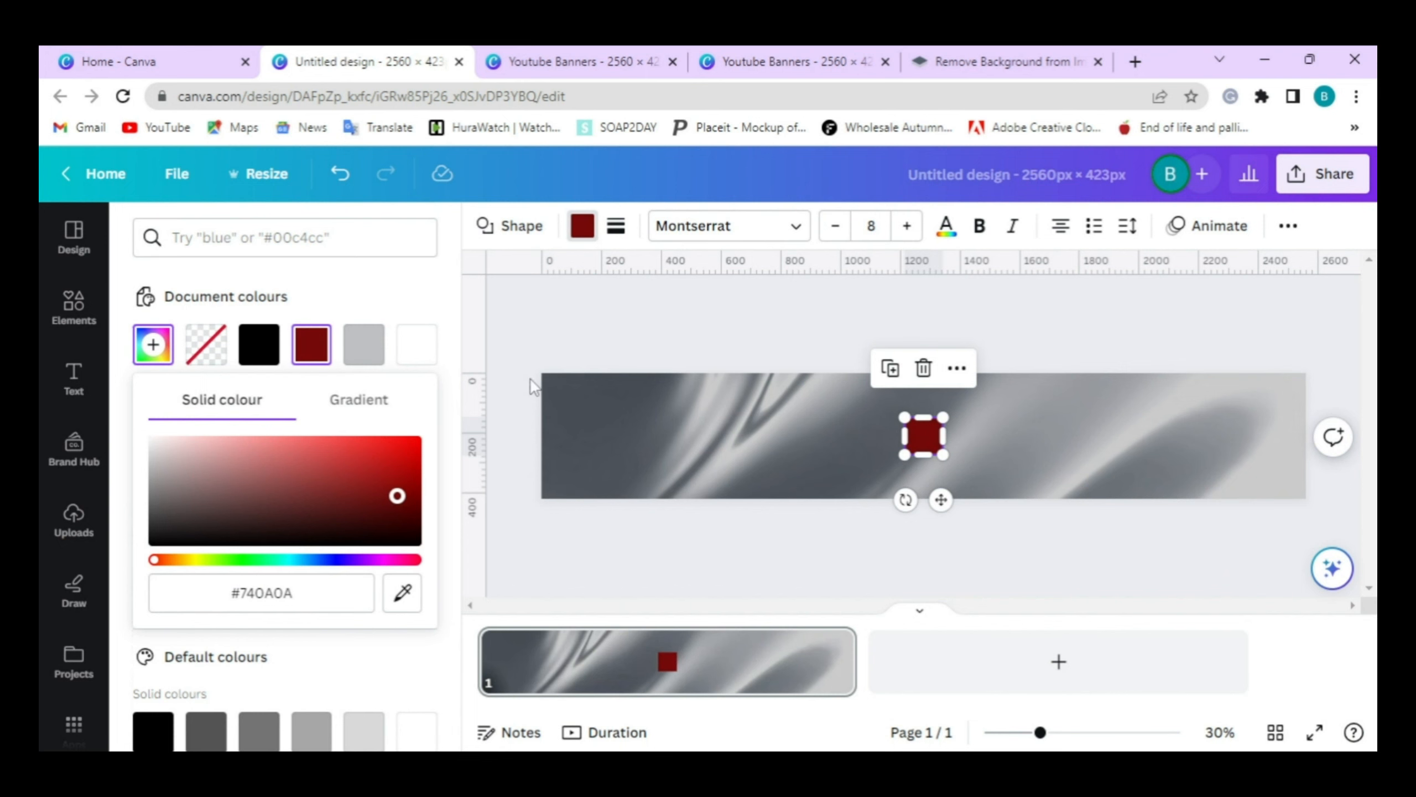
pyautogui.click(533, 385)
# - Stretch the red square across the full width, move it to the bottom edge, and make it thin
pyautogui.click(699, 412)
pyautogui.click(737, 423)
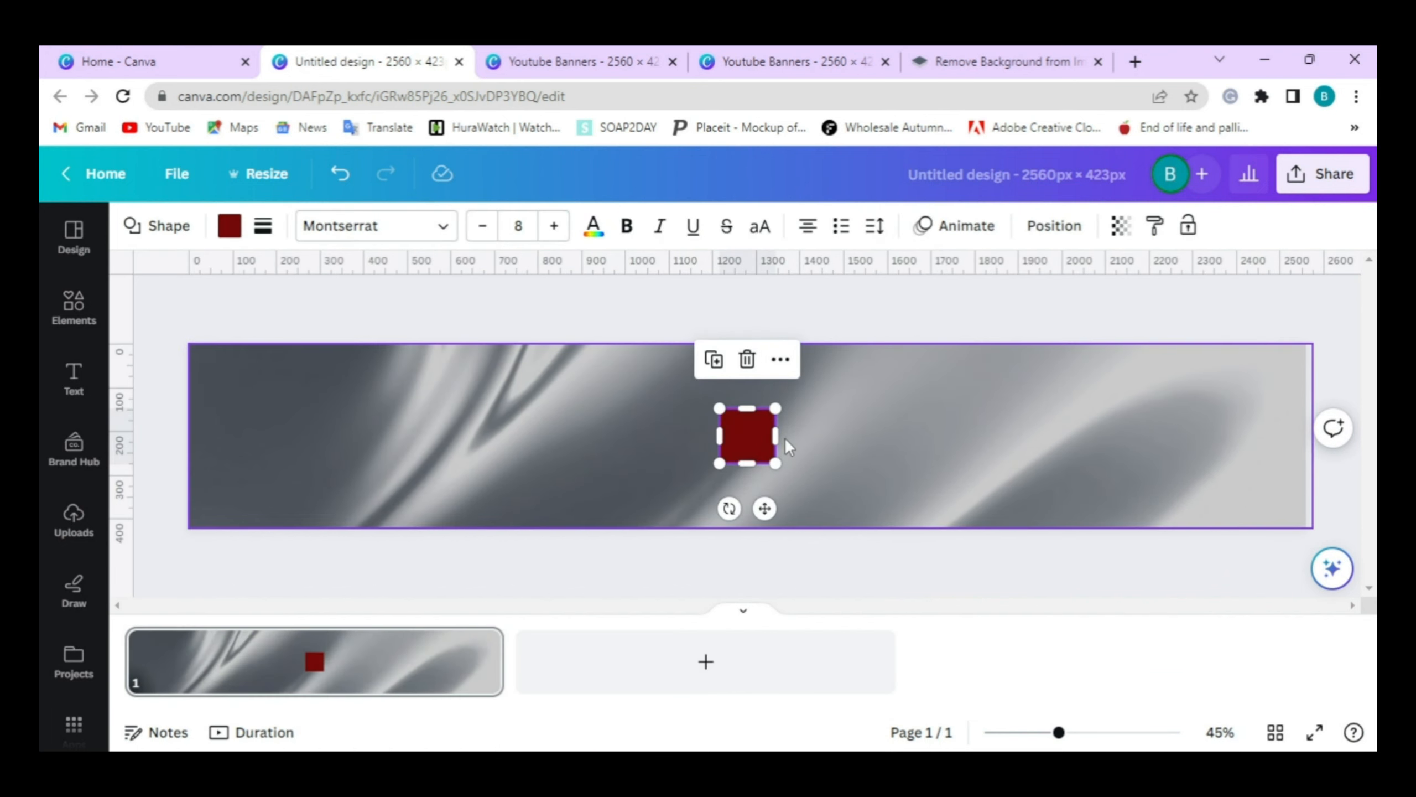
pyautogui.moveTo(778, 437); pyautogui.dragTo(1327, 447)
pyautogui.moveTo(719, 436); pyautogui.dragTo(154, 436)
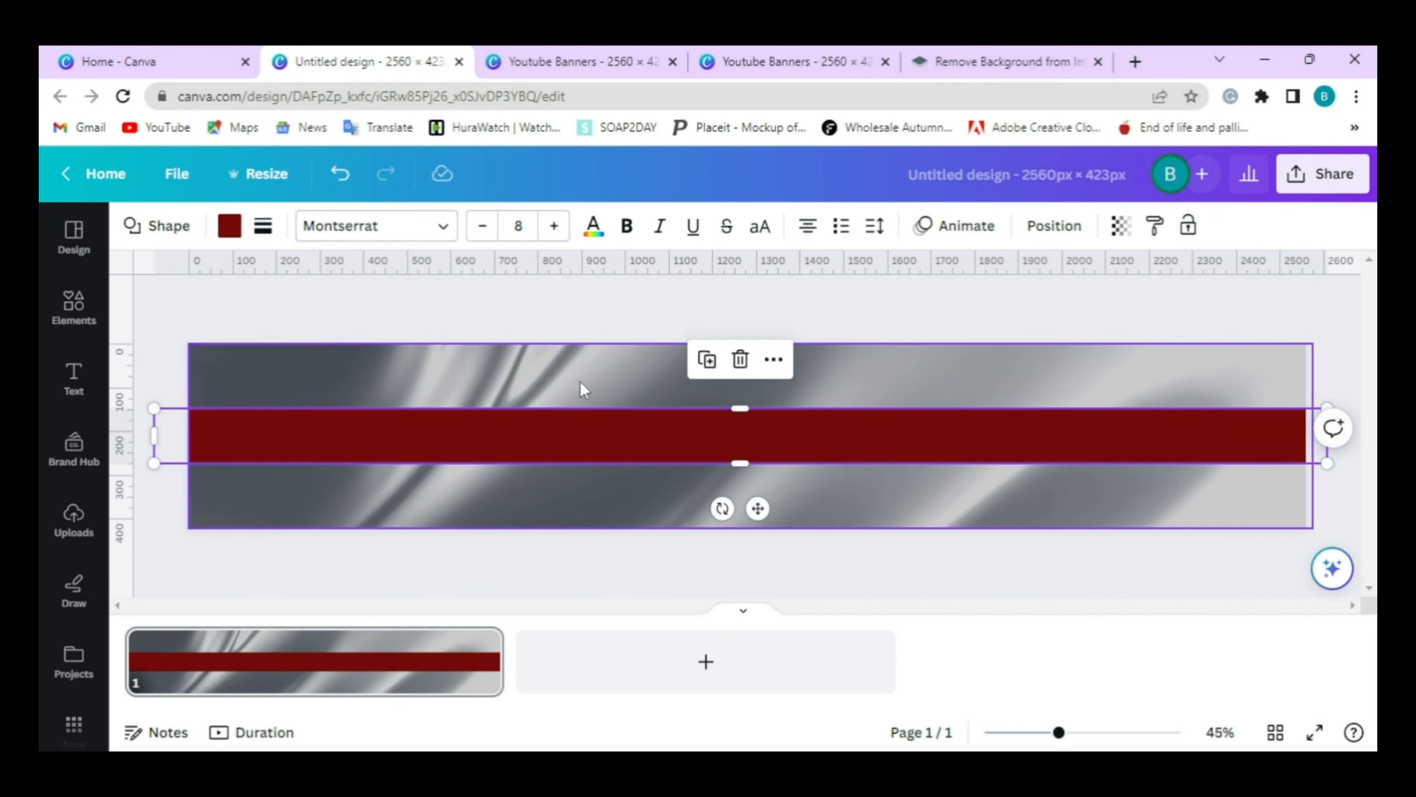
pyautogui.moveTo(709, 444); pyautogui.dragTo(763, 519)
pyautogui.click(681, 470)
pyautogui.click(716, 512)
pyautogui.click(623, 450)
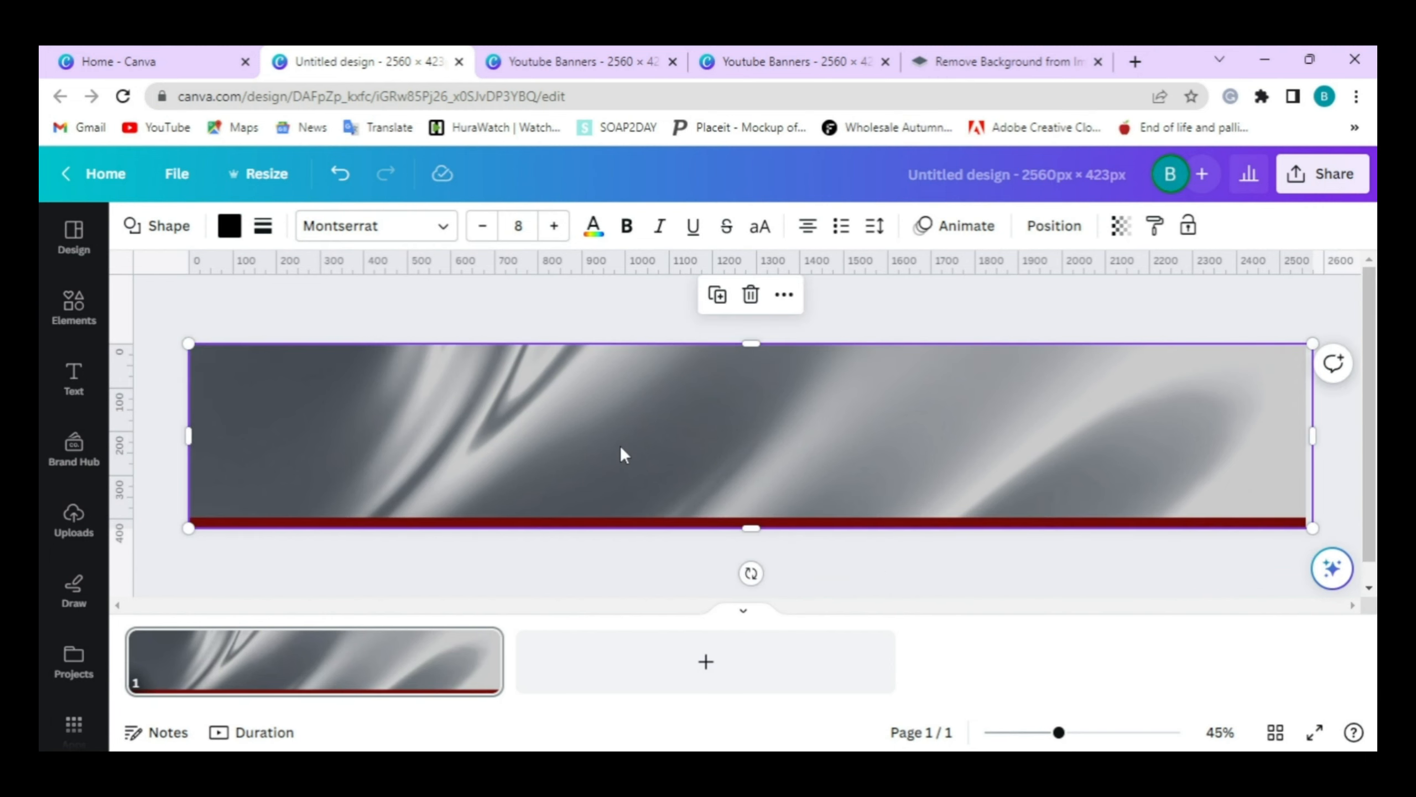
pyautogui.click(247, 285)
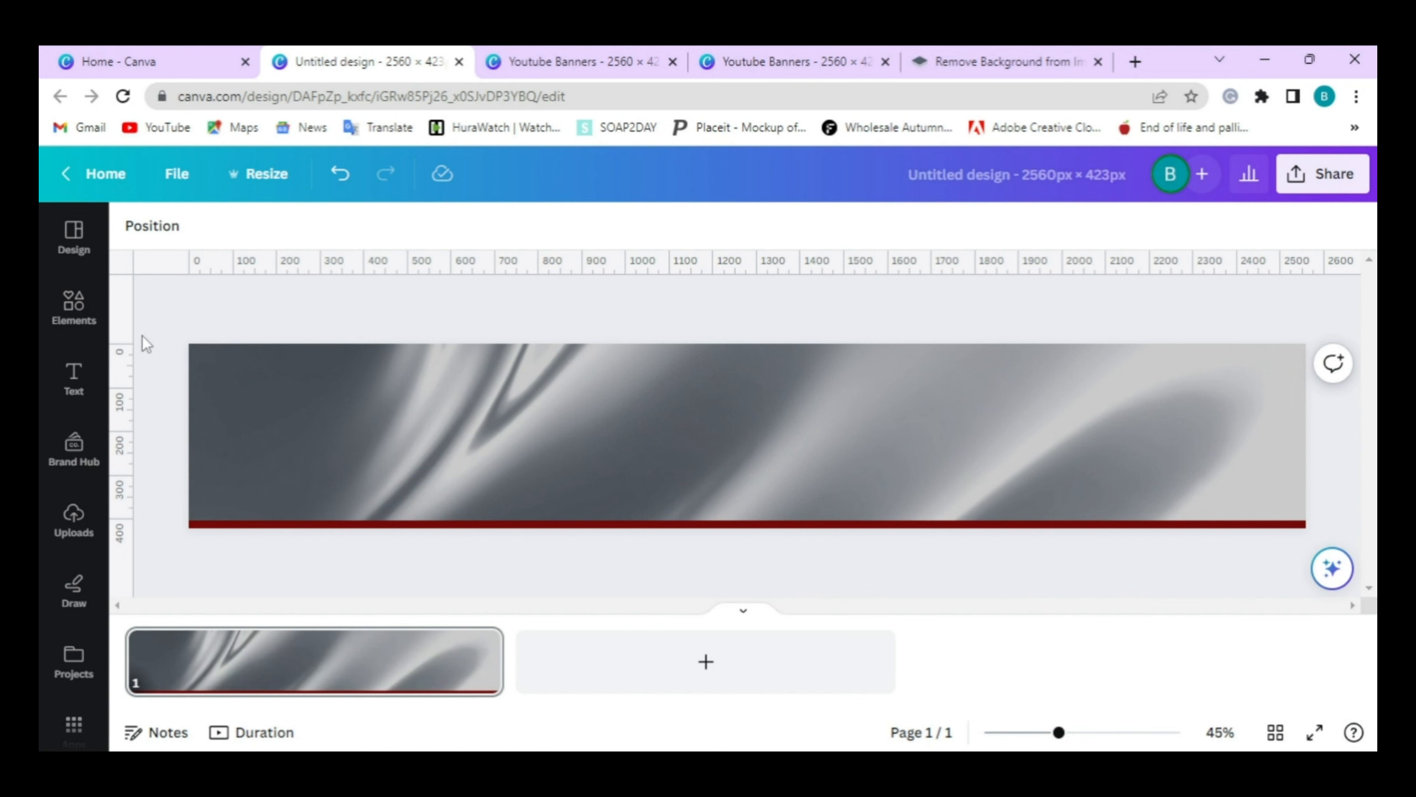
# - Add the bedroom model photo from the models folder and move it left of centre
pyautogui.click(74, 521)
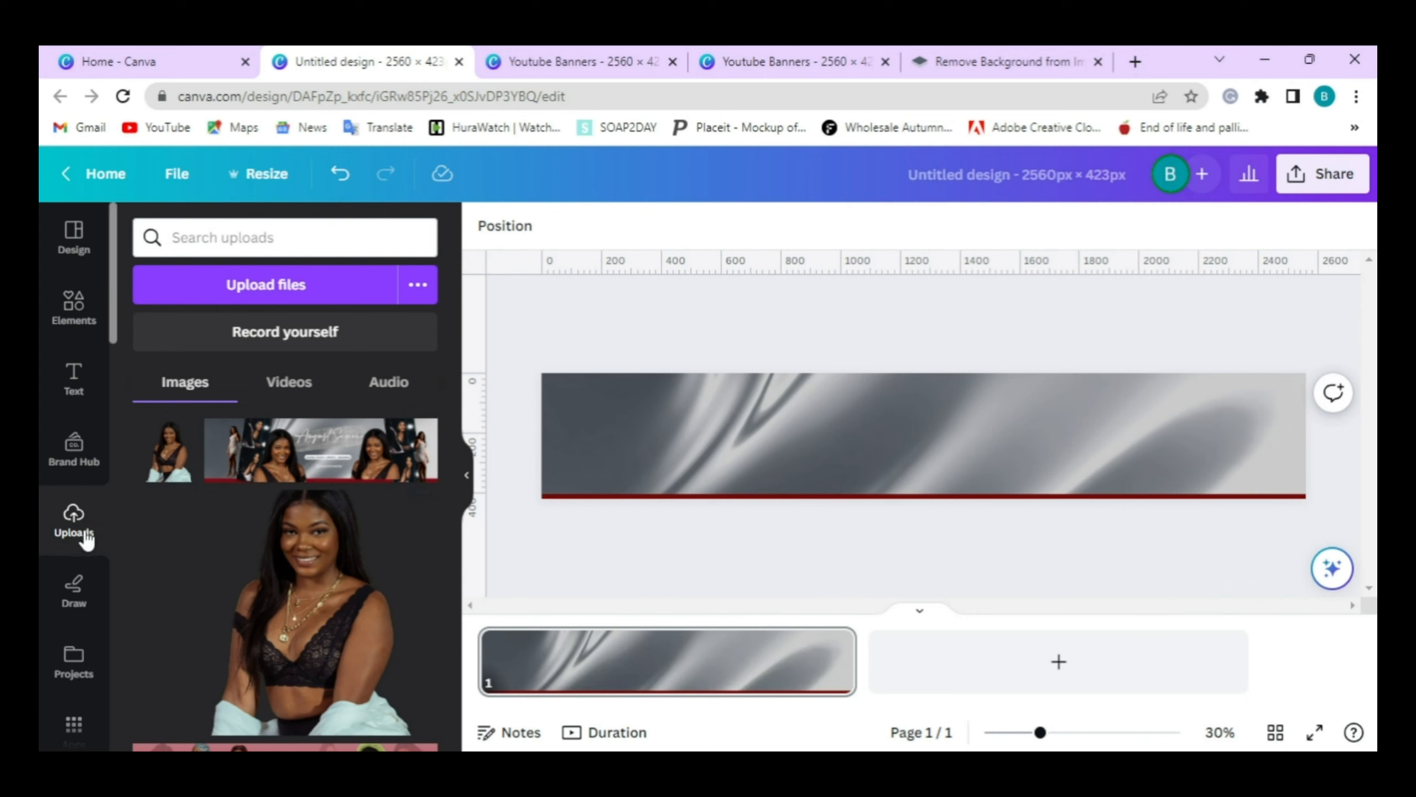
pyautogui.scroll(-10, 85, 538)
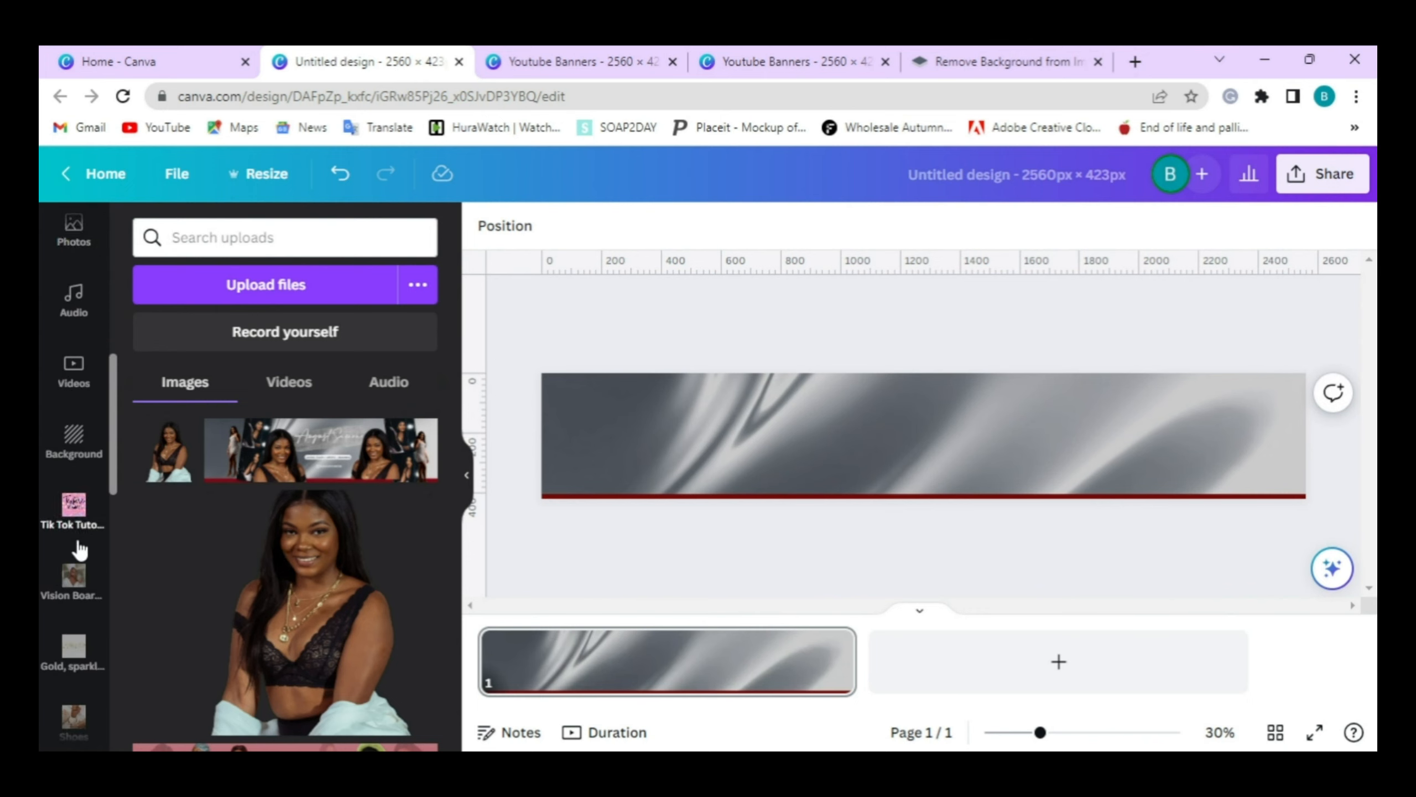
pyautogui.scroll(-3, 78, 552)
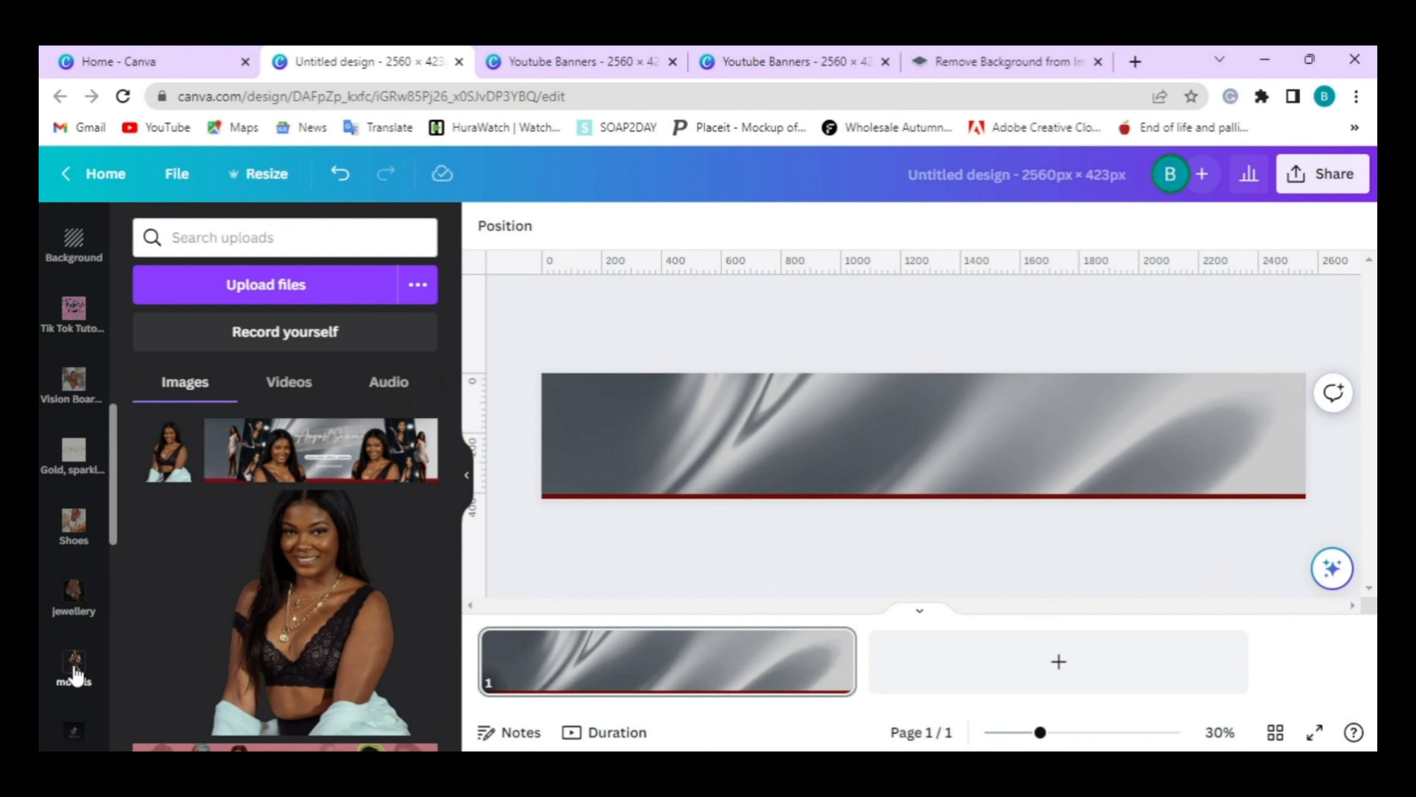
pyautogui.click(74, 670)
pyautogui.scroll(-5, 297, 536)
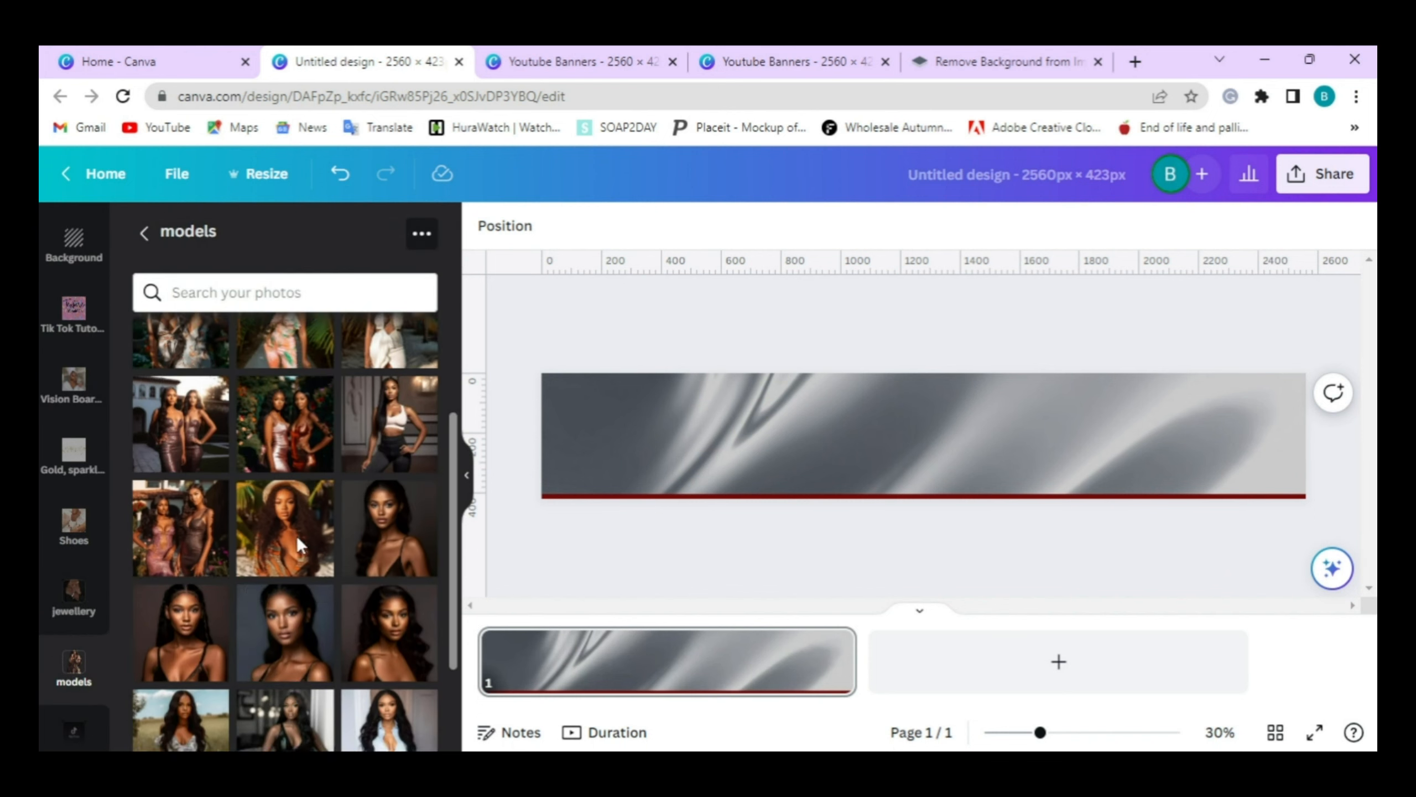
pyautogui.scroll(-10, 301, 547)
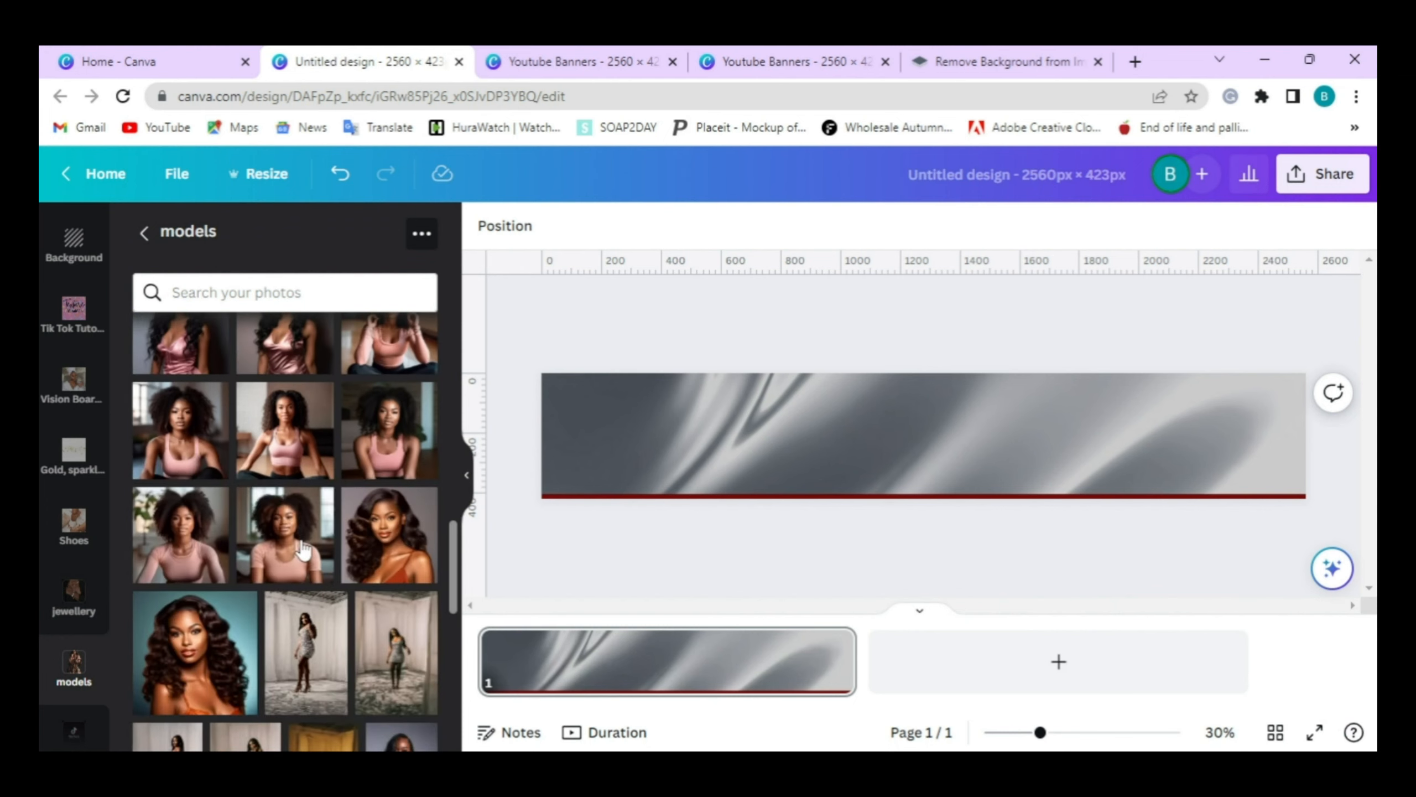
pyautogui.scroll(-10, 304, 550)
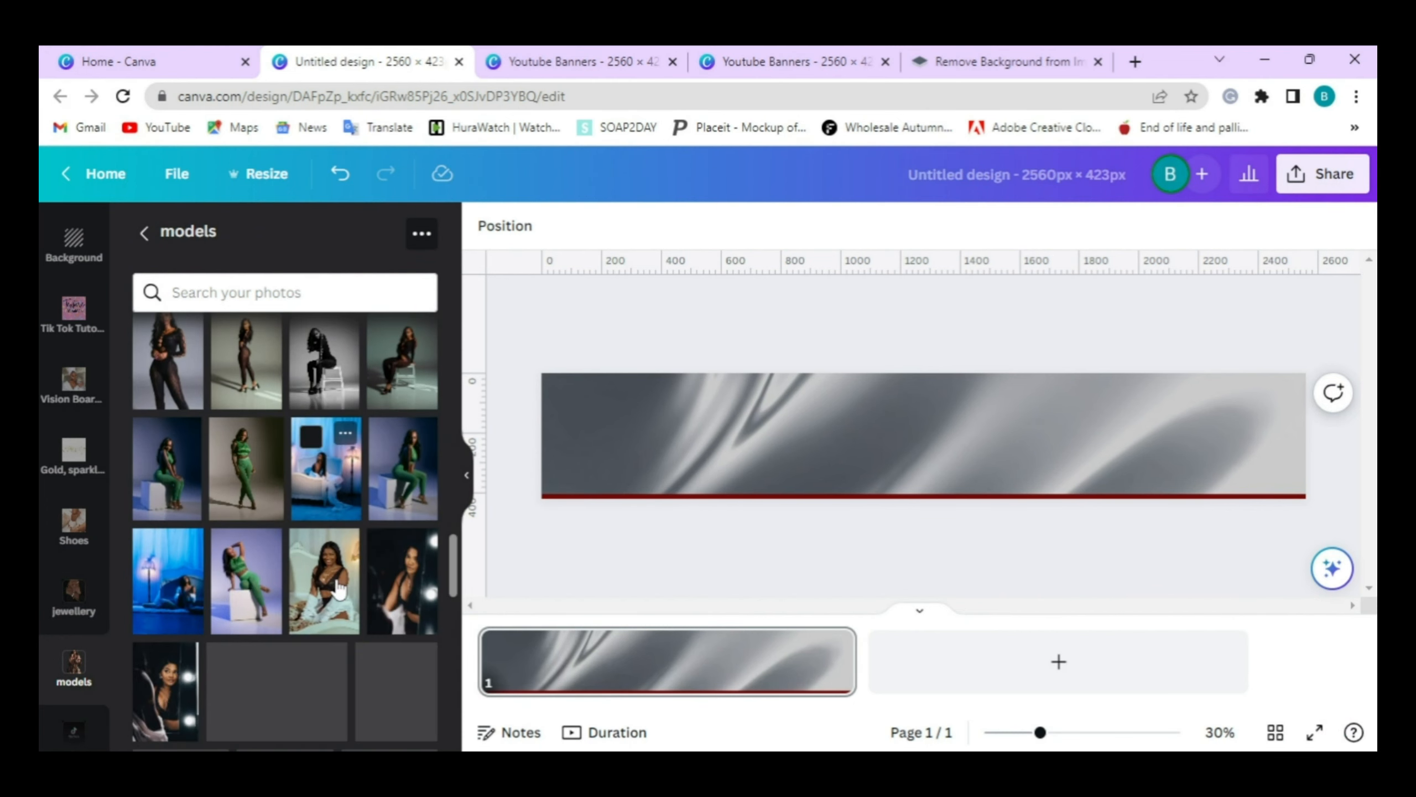
pyautogui.click(326, 581)
pyautogui.click(467, 475)
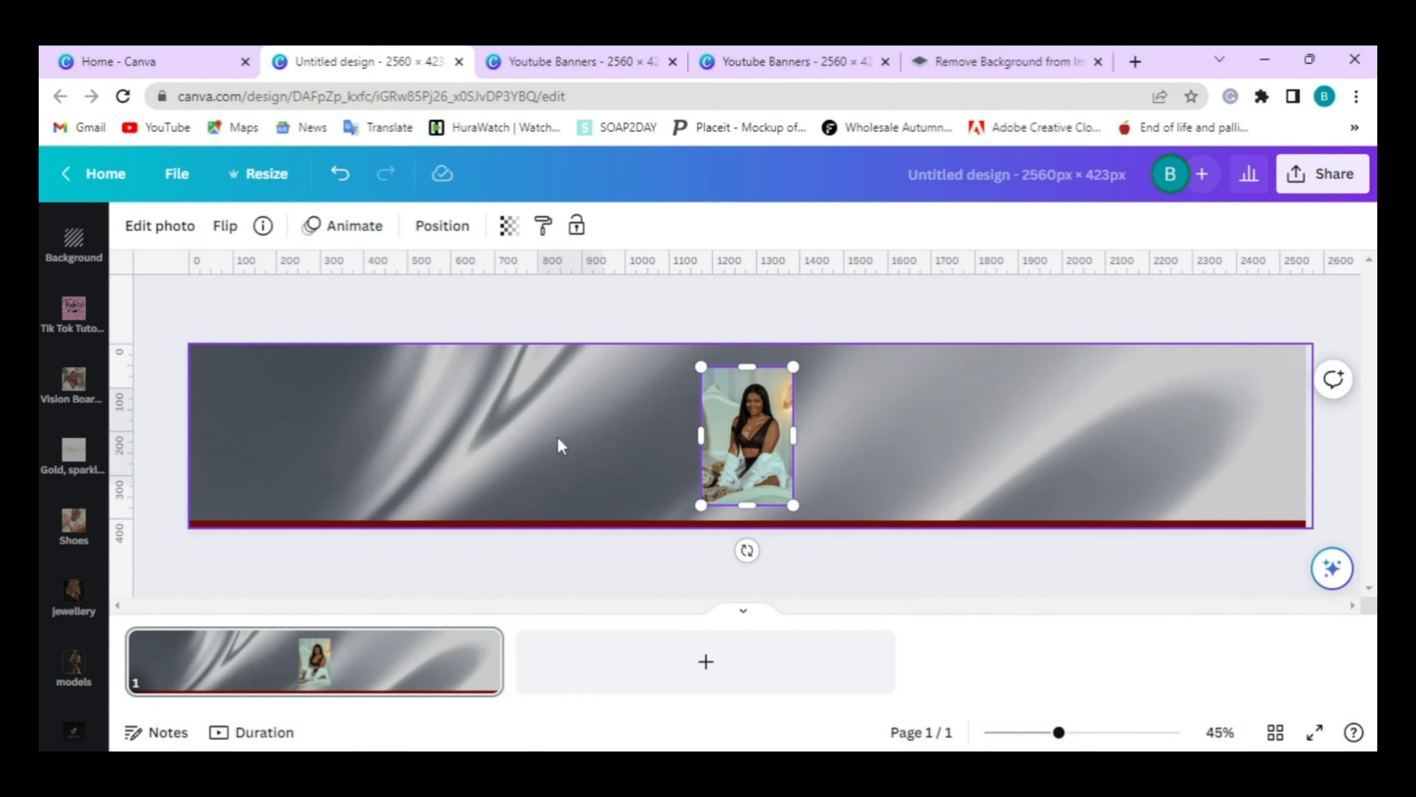
pyautogui.click(624, 429)
pyautogui.click(717, 418)
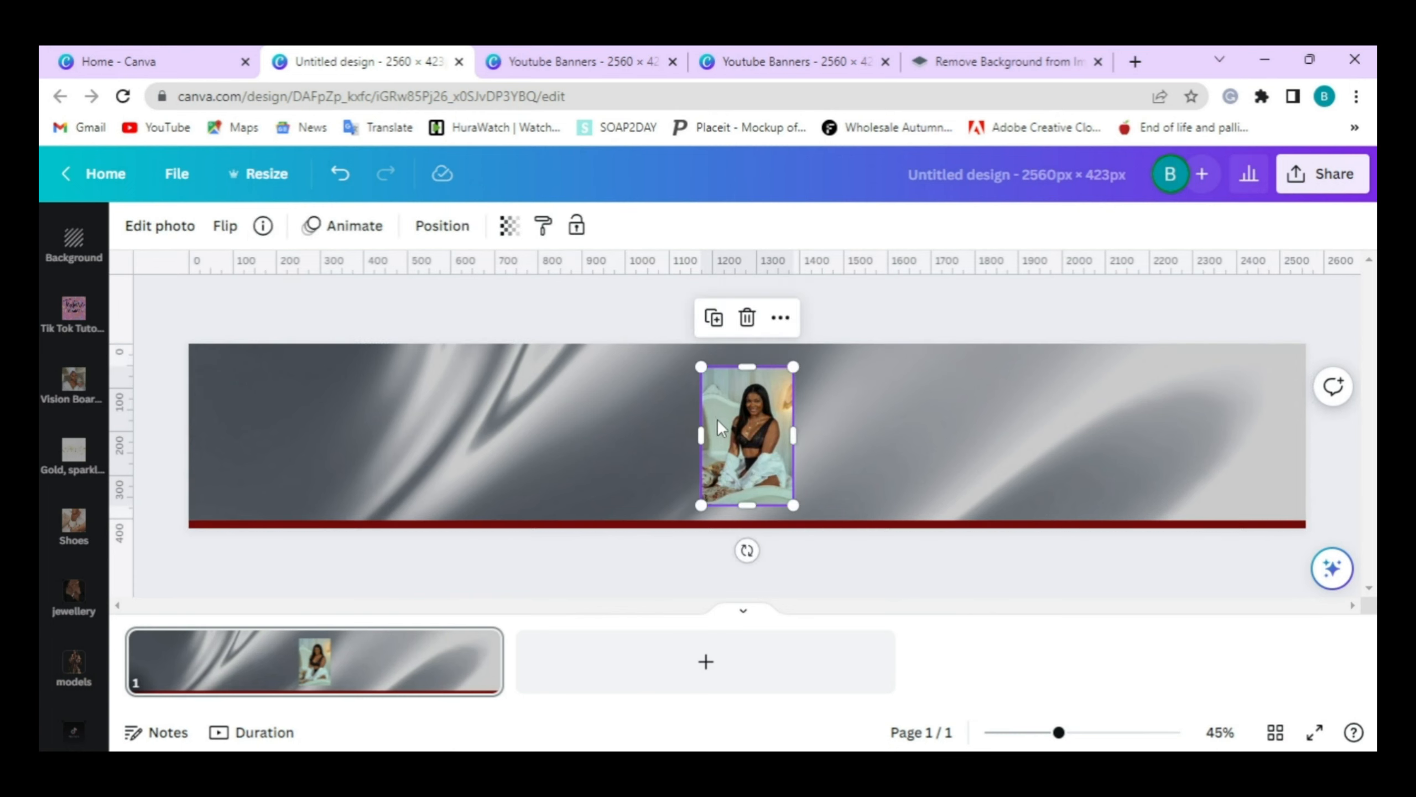
pyautogui.moveTo(744, 424); pyautogui.dragTo(580, 439)
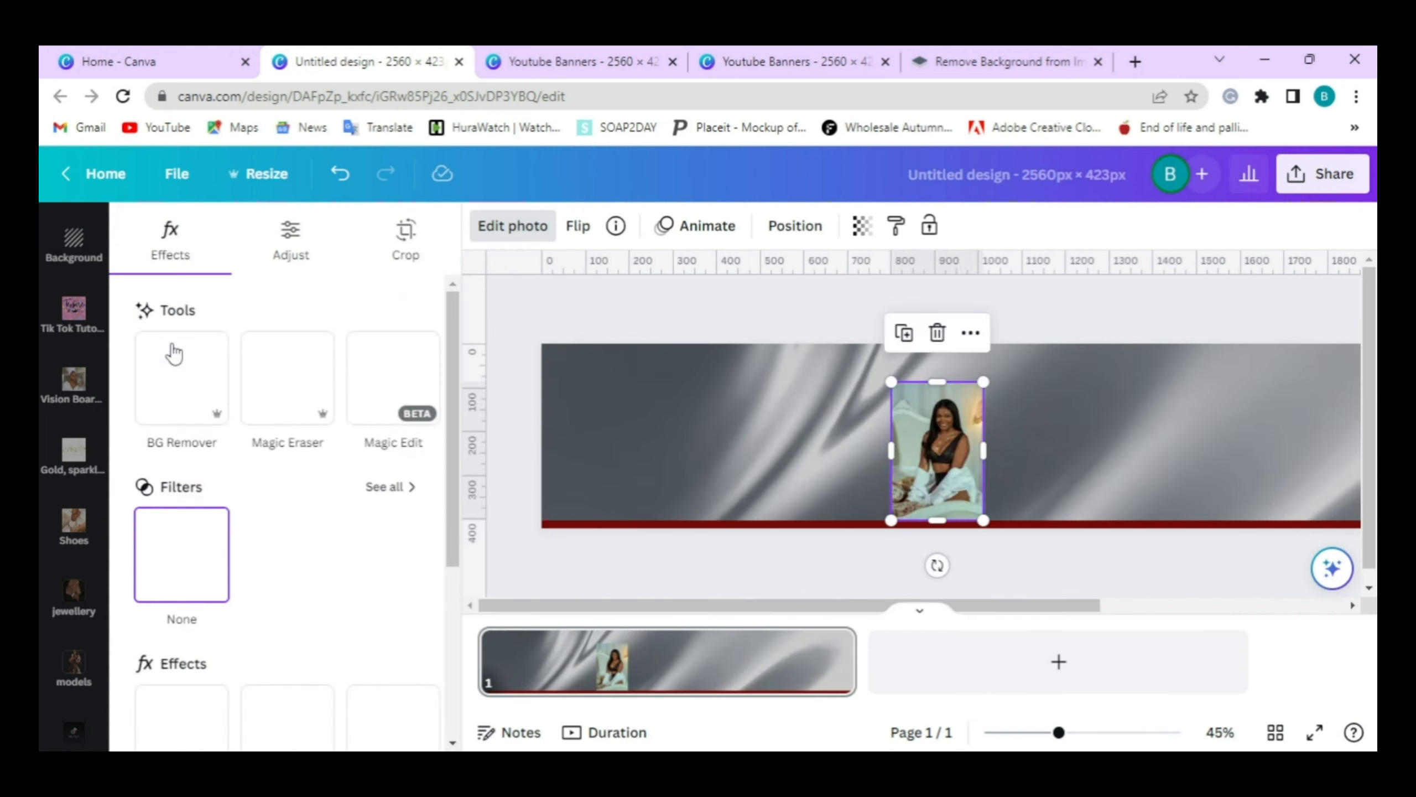
# - Remove the model photo's background and flip it horizontally
pyautogui.click(174, 348)
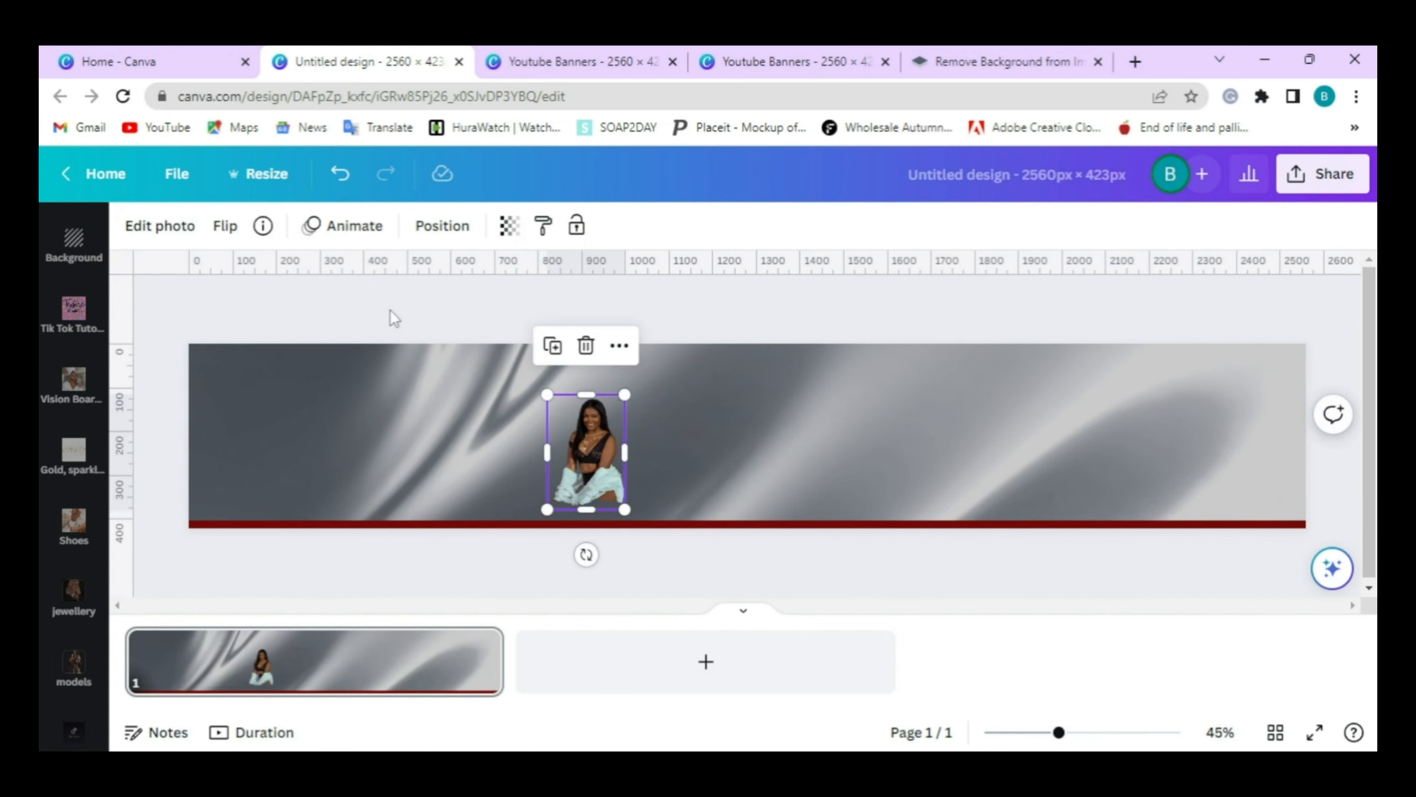
pyautogui.click(564, 458)
pyautogui.click(239, 239)
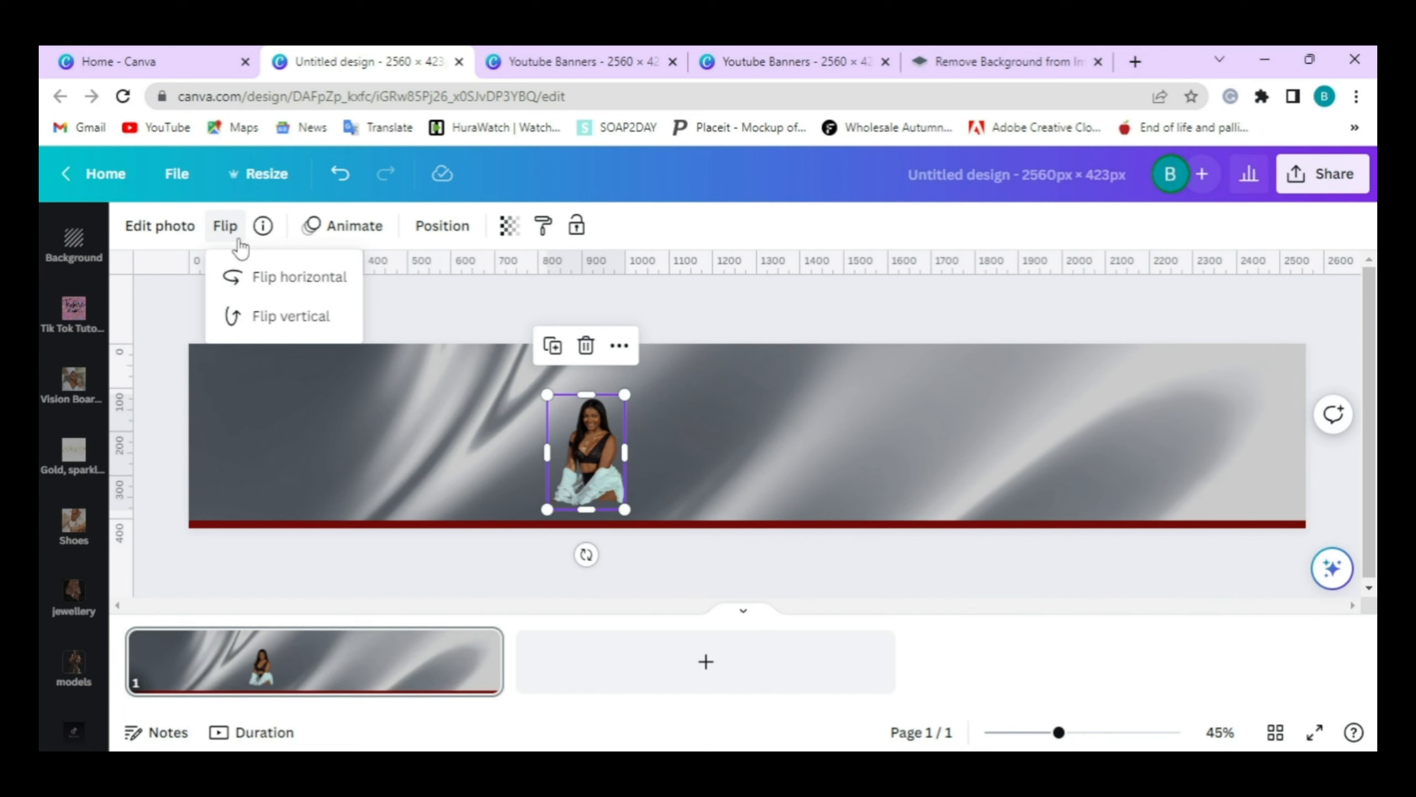
pyautogui.click(281, 277)
pyautogui.click(684, 462)
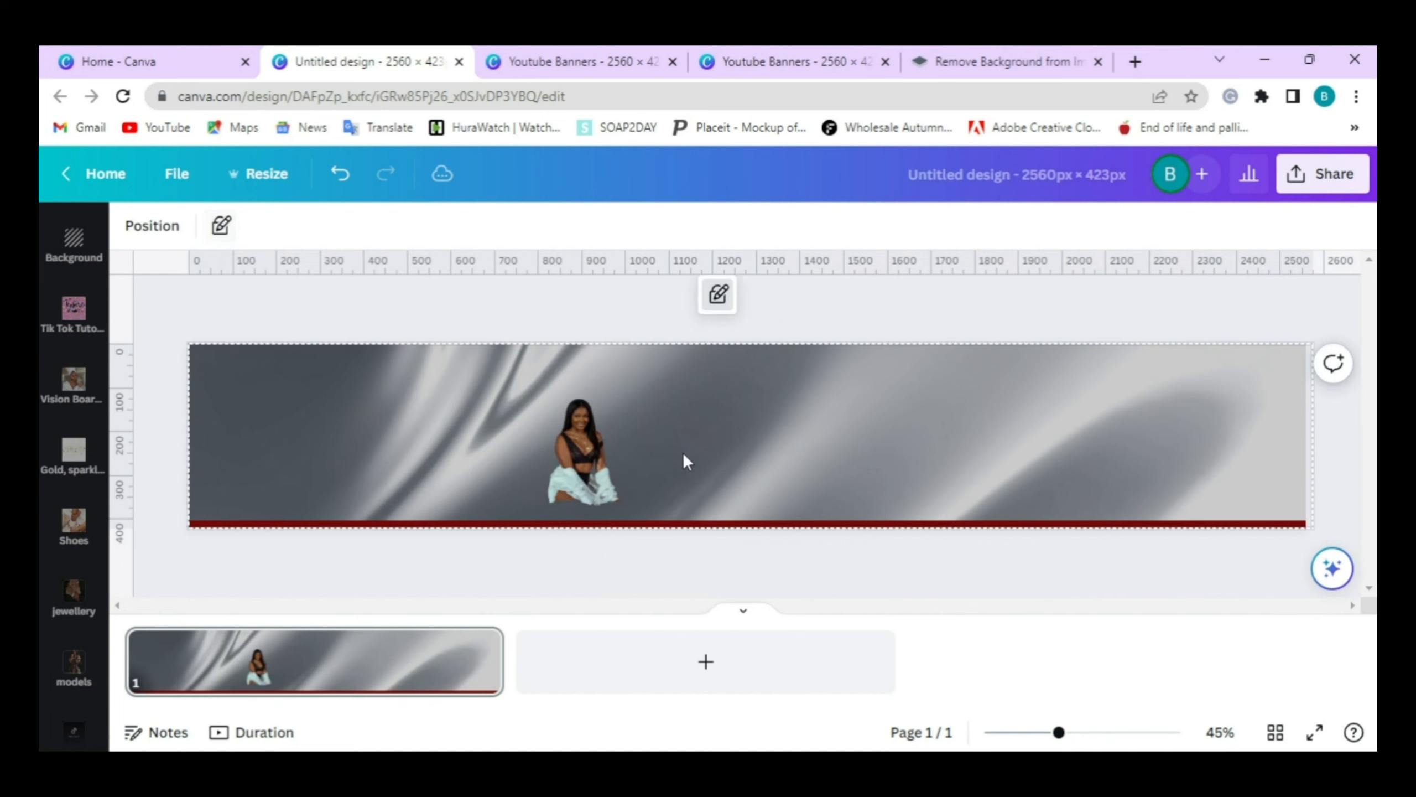
pyautogui.click(596, 462)
# - Enlarge the cutout portrait and settle it onto the bottom red stripe
pyautogui.moveTo(596, 462); pyautogui.dragTo(648, 686)
pyautogui.moveTo(523, 481); pyautogui.dragTo(458, 464)
pyautogui.moveTo(581, 361); pyautogui.dragTo(596, 337)
pyautogui.moveTo(548, 382); pyautogui.dragTo(550, 408)
pyautogui.moveTo(594, 367); pyautogui.dragTo(611, 341)
pyautogui.moveTo(525, 408); pyautogui.dragTo(1124, 424)
pyautogui.click(728, 398)
pyautogui.click(596, 317)
# - Duplicate the cutout, flip the right-hand copy horizontally, and shift it slightly left
pyautogui.hotkey('ctrl', 'd')
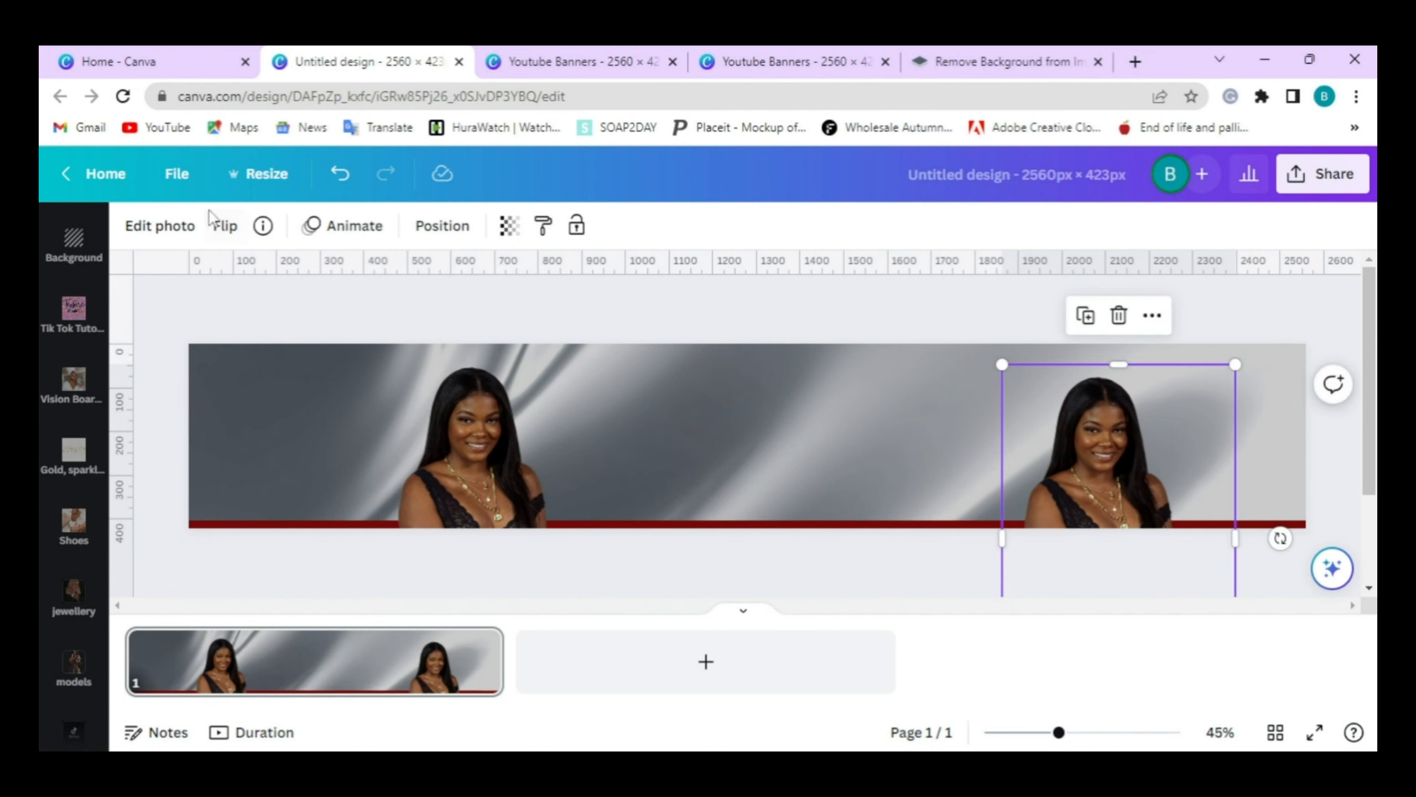
pyautogui.click(220, 225)
pyautogui.click(262, 276)
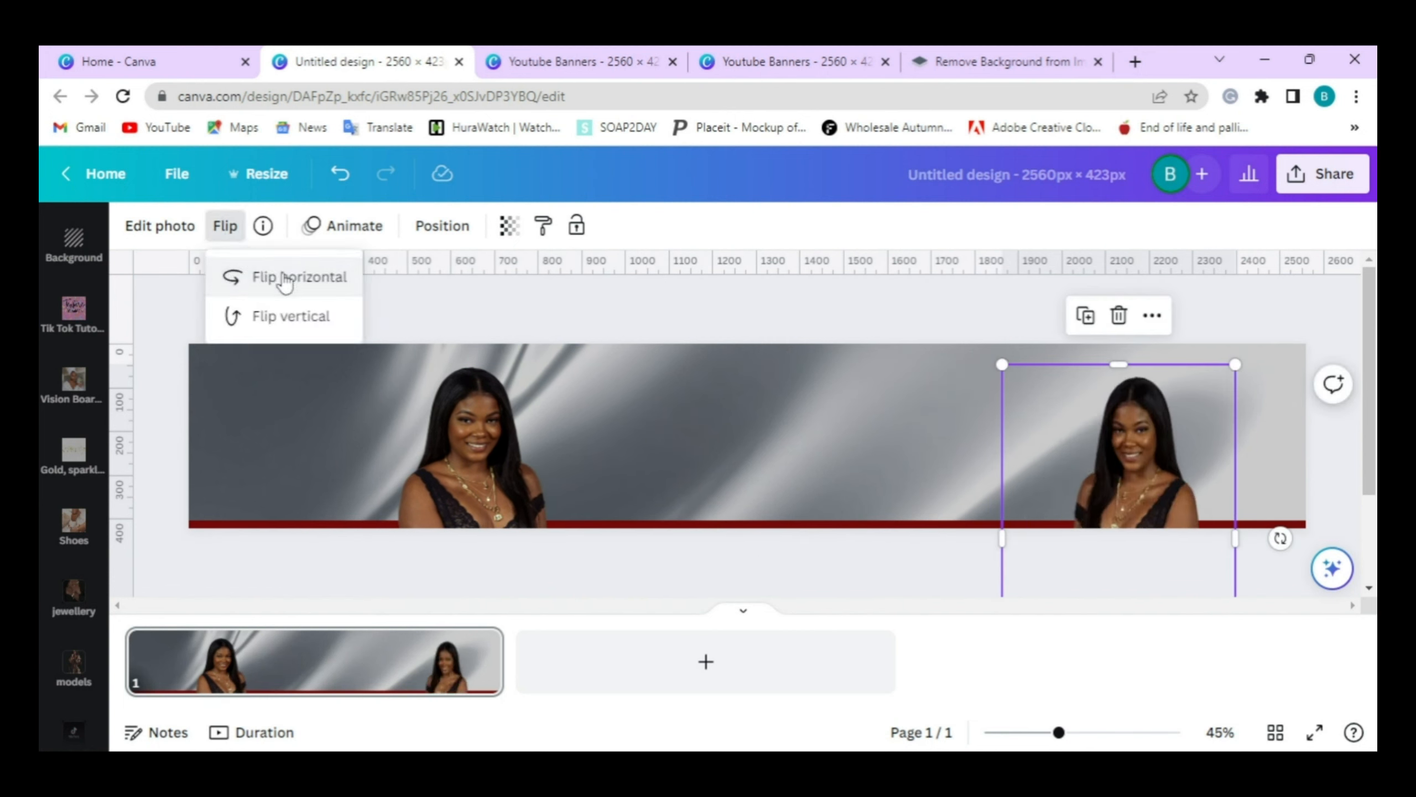
pyautogui.press('Escape')
pyautogui.moveTo(1137, 474); pyautogui.dragTo(982, 471)
pyautogui.click(1110, 333)
# - Add the Simple Film Frame from Elements > Frames to the banner
pyautogui.scroll(10, 63, 399)
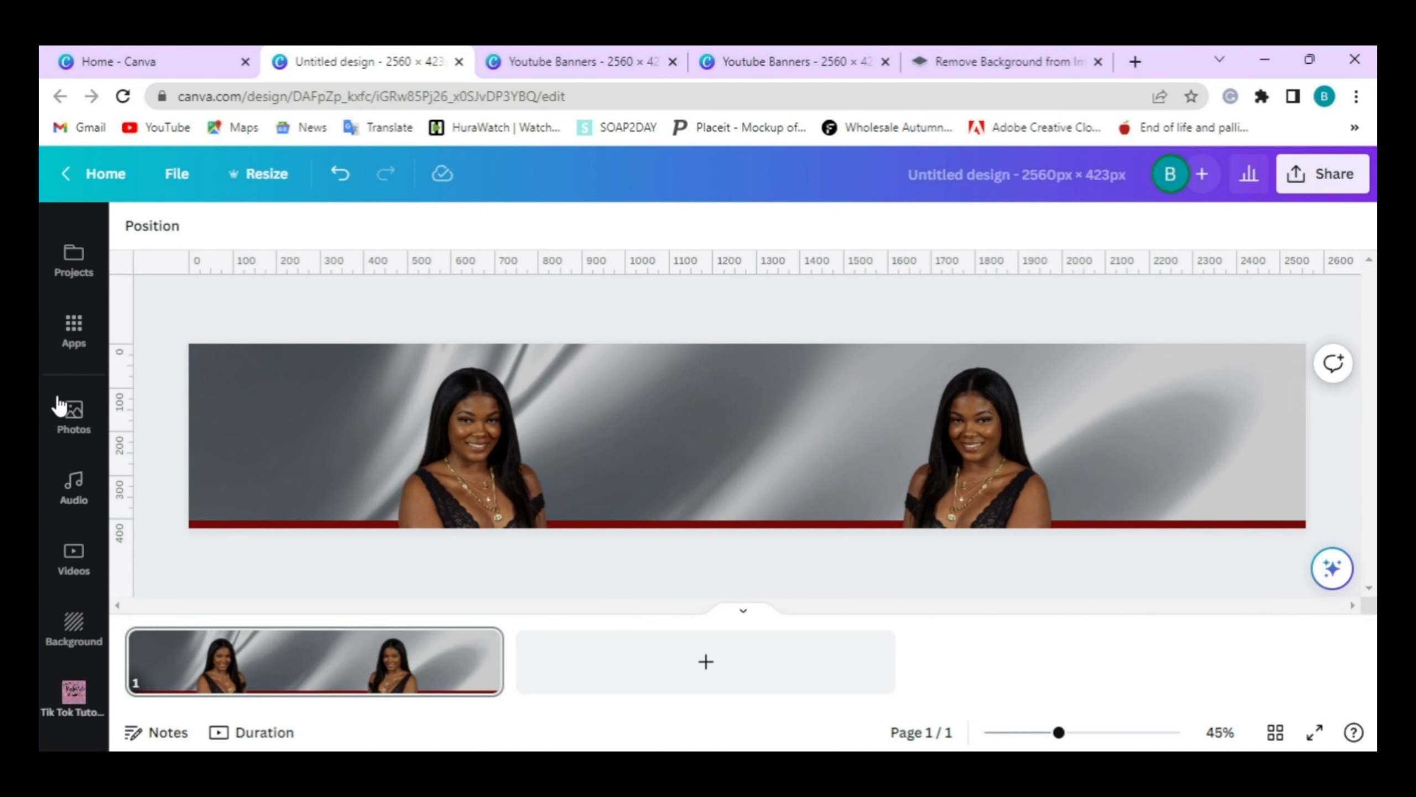
pyautogui.click(56, 334)
pyautogui.scroll(-10, 269, 414)
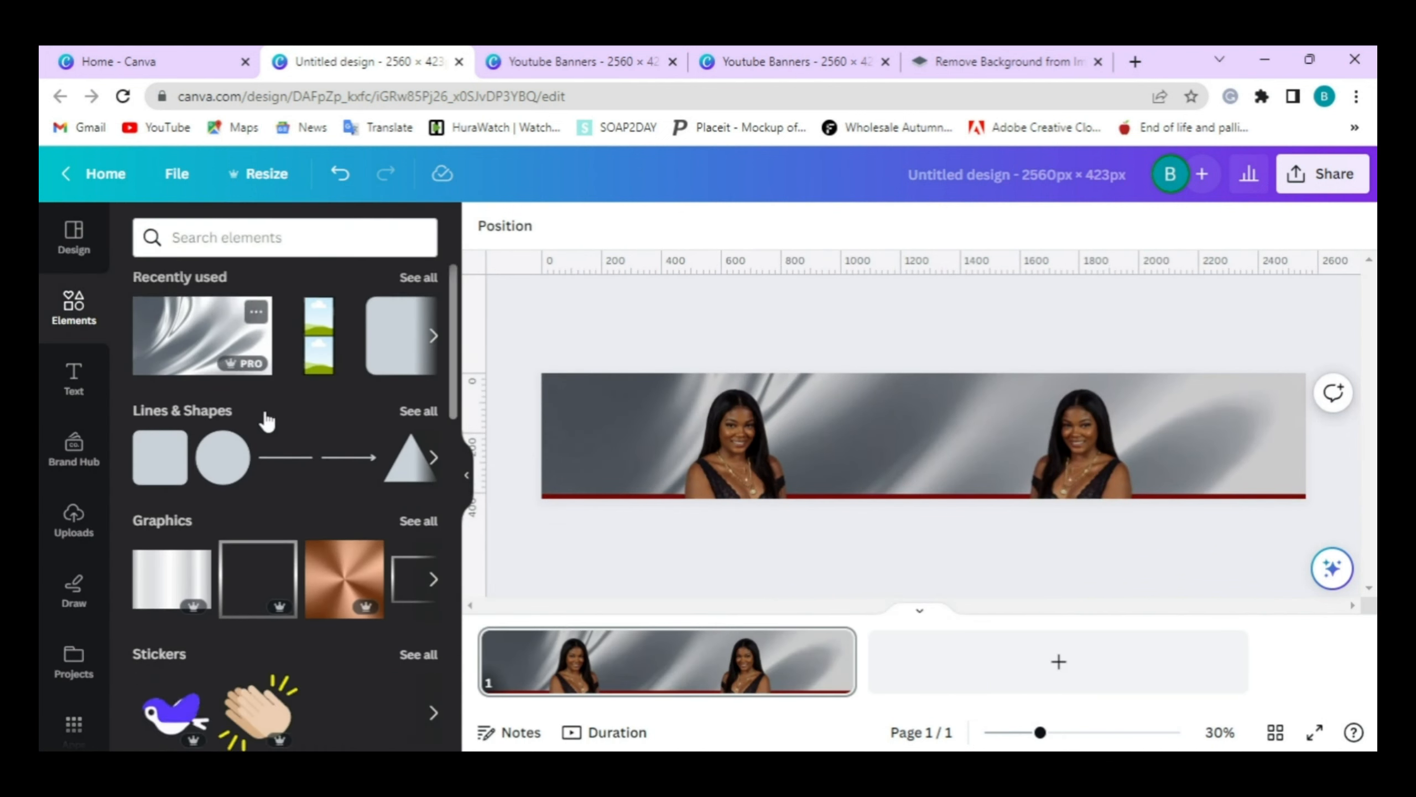
pyautogui.scroll(-2, 272, 430)
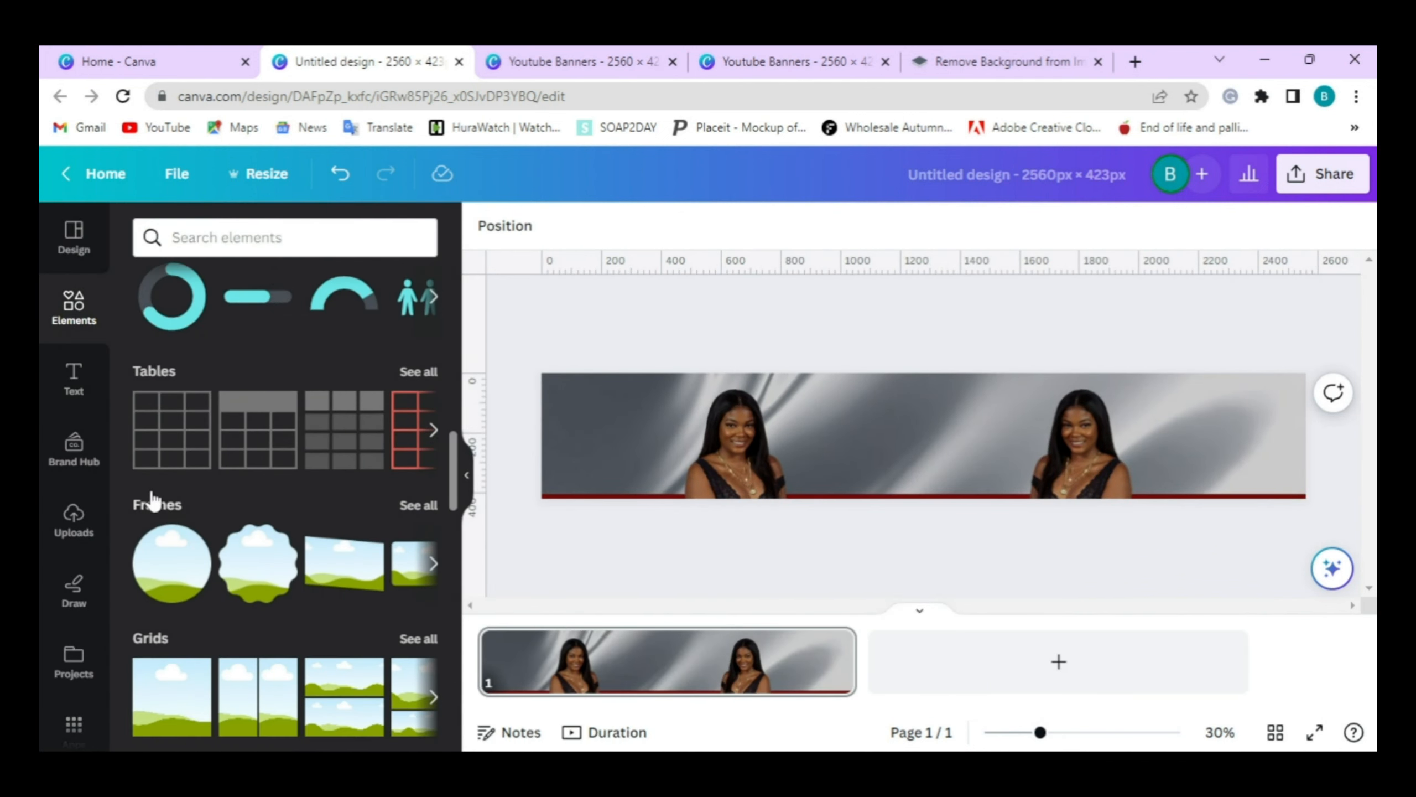
pyautogui.click(412, 496)
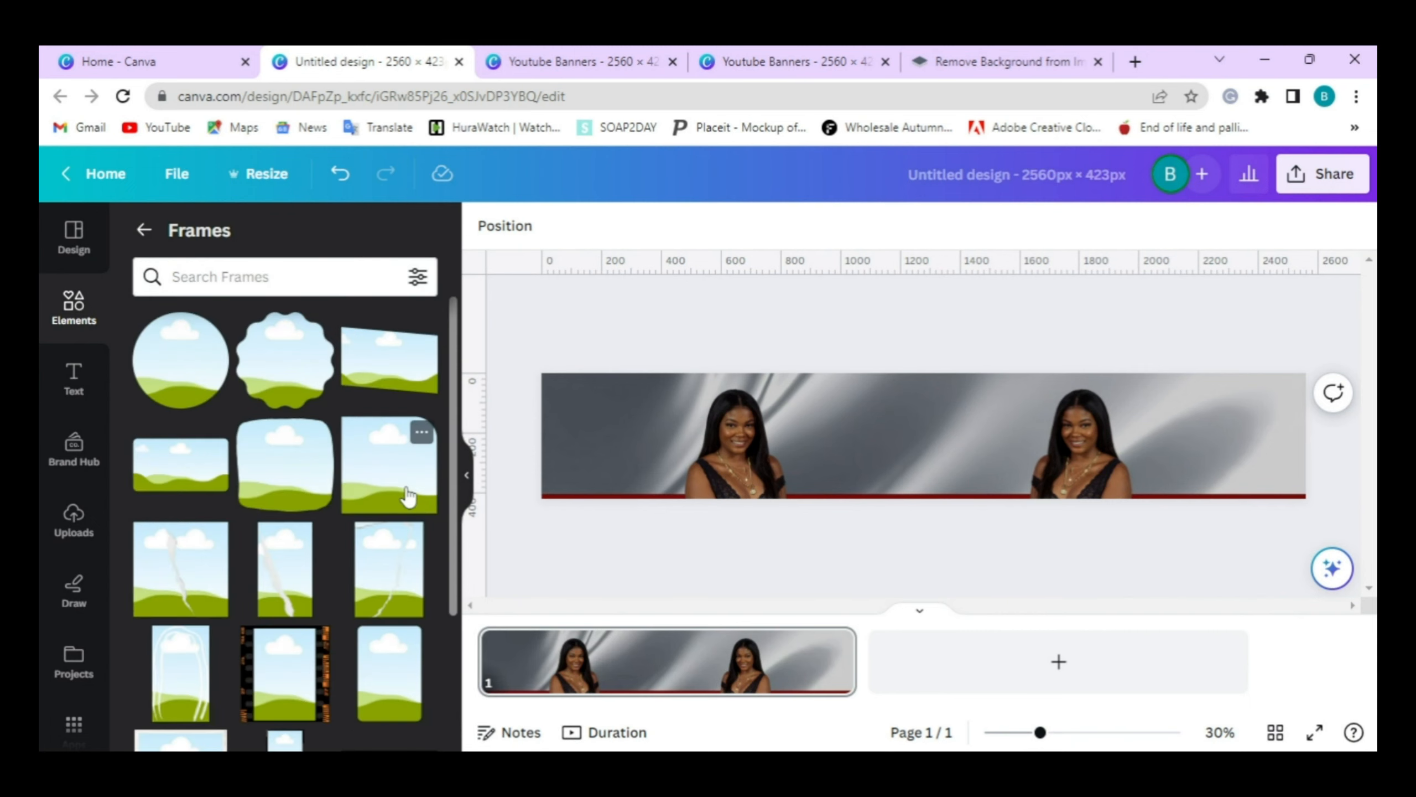
pyautogui.scroll(-5, 379, 496)
pyautogui.scroll(2, 378, 501)
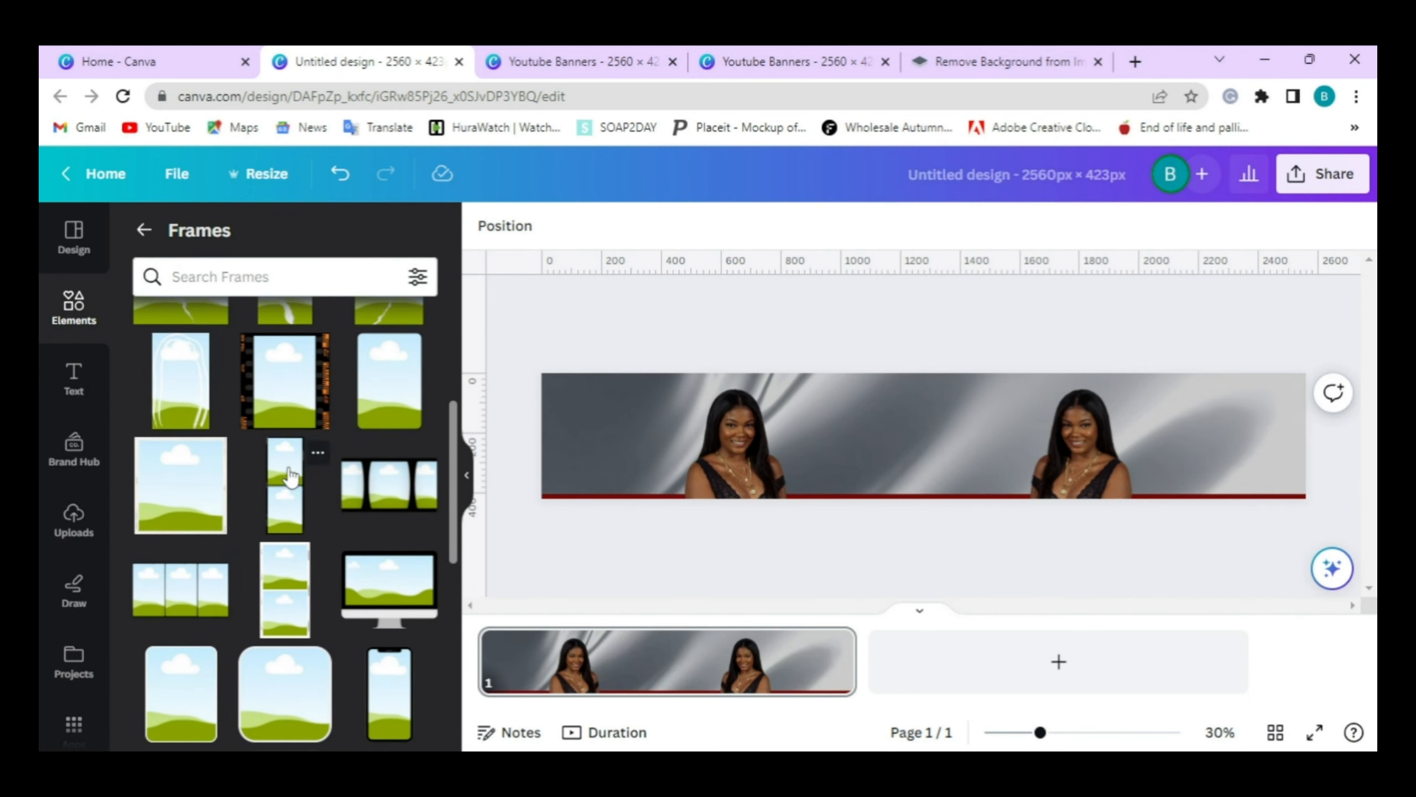
pyautogui.click(318, 457)
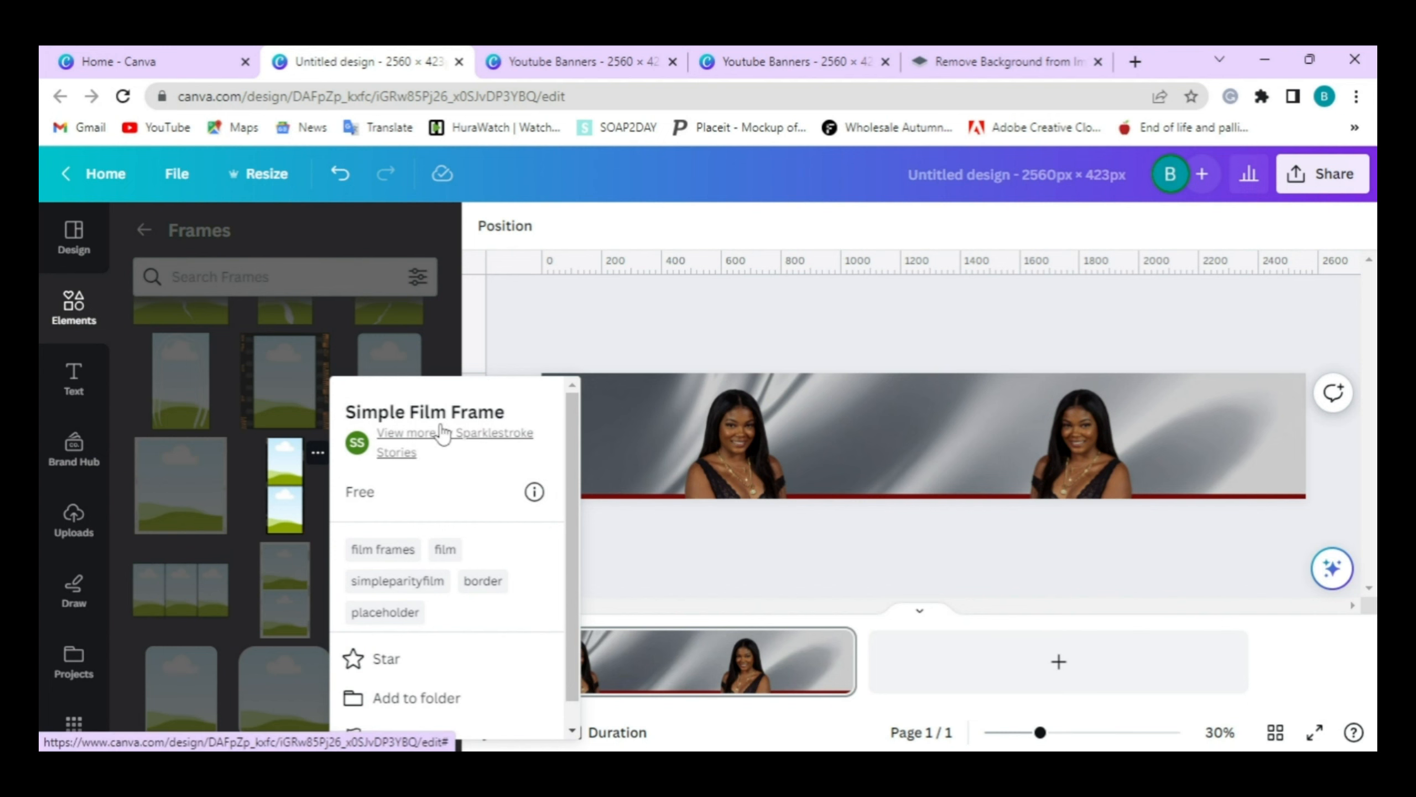
pyautogui.click(233, 478)
pyautogui.click(287, 484)
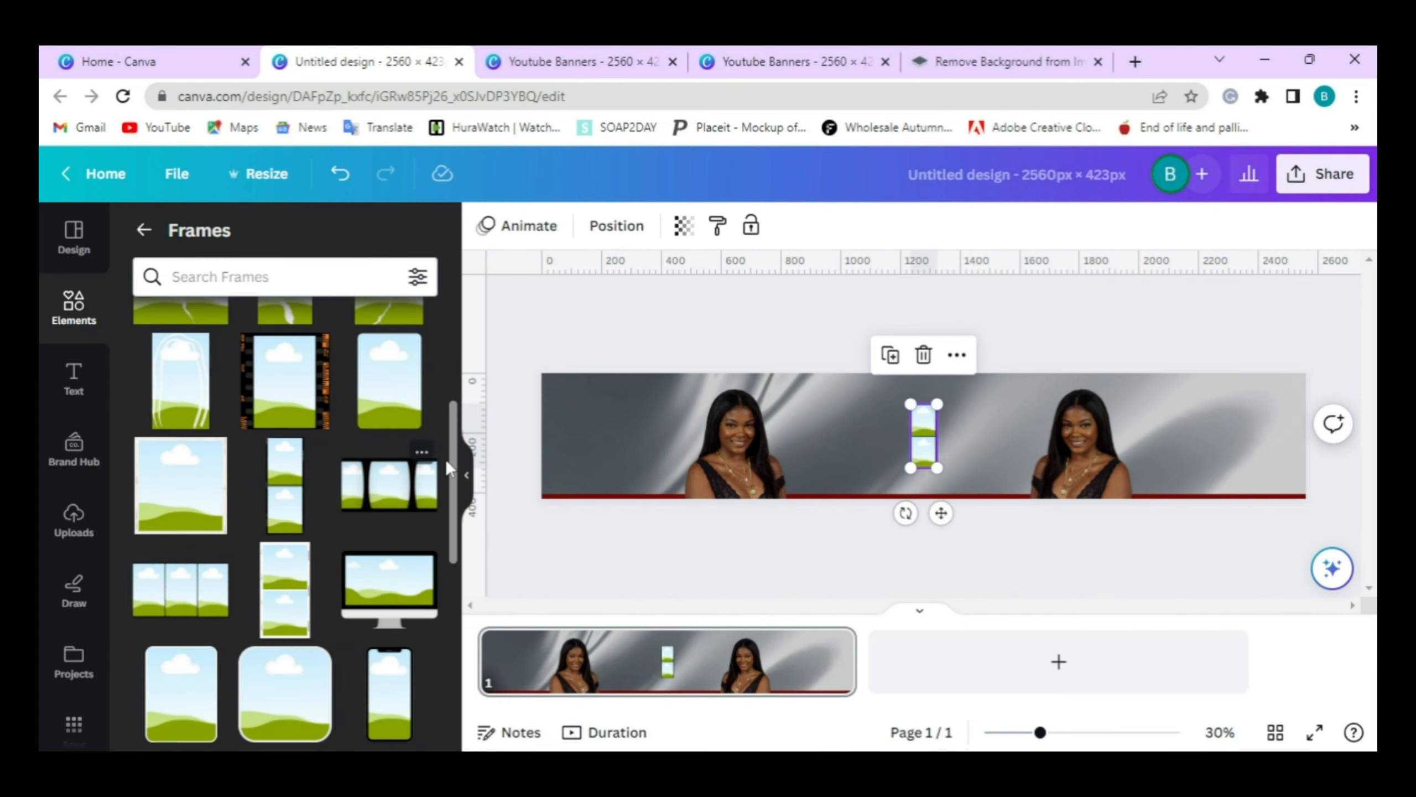
pyautogui.click(470, 478)
# - Tilt the film frame counter-clockwise, enlarge it, and place it behind the left-hand woman
pyautogui.moveTo(758, 479); pyautogui.dragTo(457, 527)
pyautogui.moveTo(421, 572); pyautogui.dragTo(394, 574)
pyautogui.moveTo(400, 477); pyautogui.dragTo(397, 483)
pyautogui.moveTo(461, 352); pyautogui.dragTo(471, 339)
pyautogui.moveTo(430, 384); pyautogui.dragTo(423, 390)
pyautogui.click(535, 402)
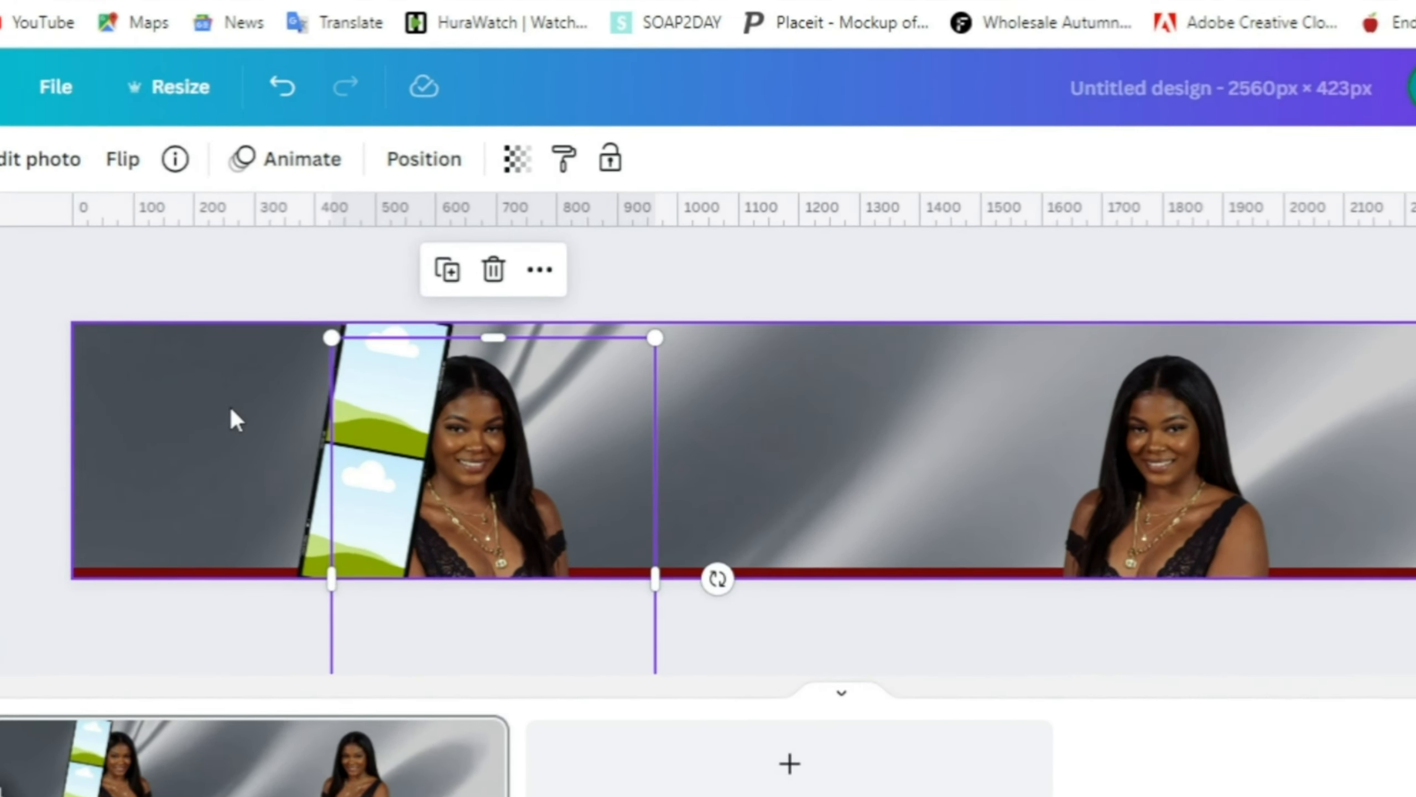
pyautogui.click(339, 410)
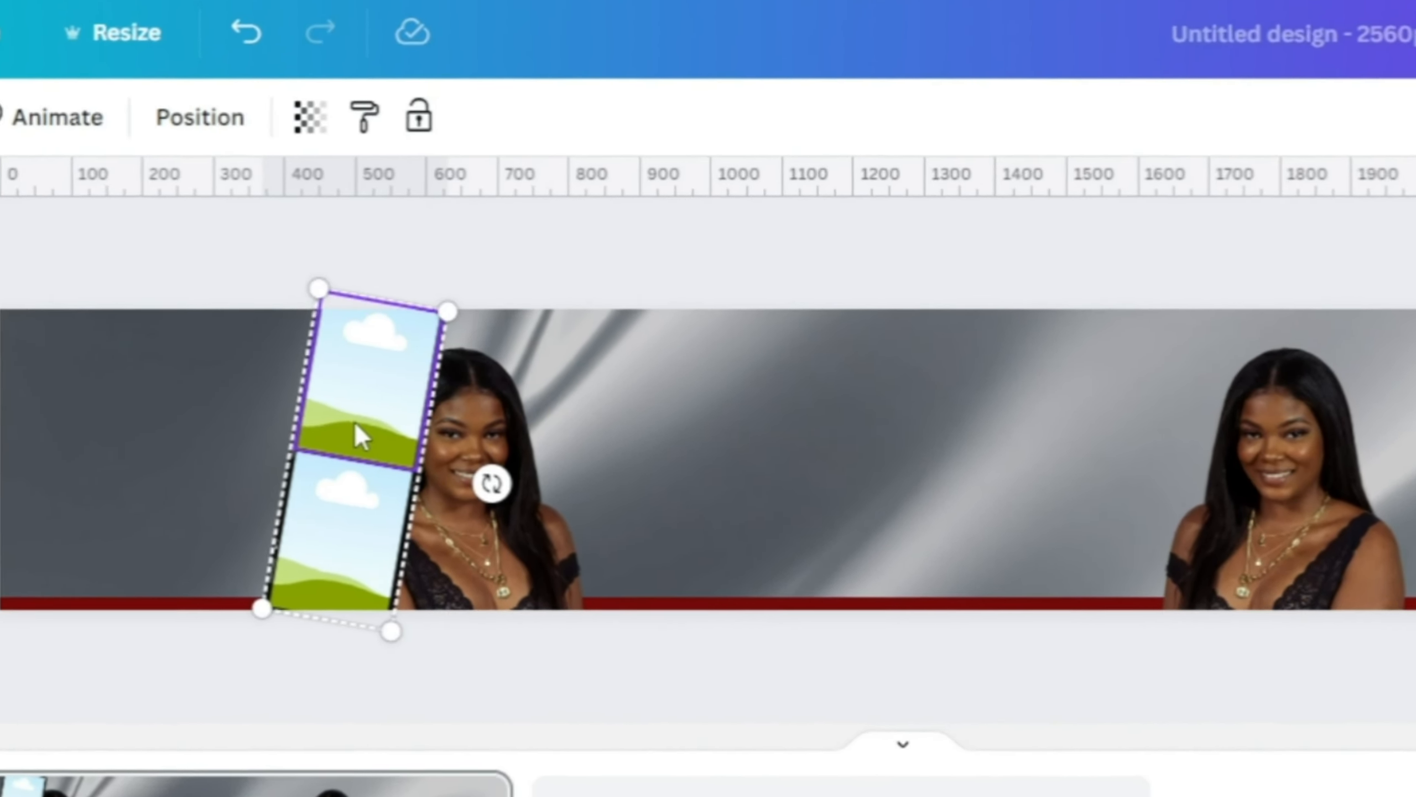
pyautogui.click(100, 449)
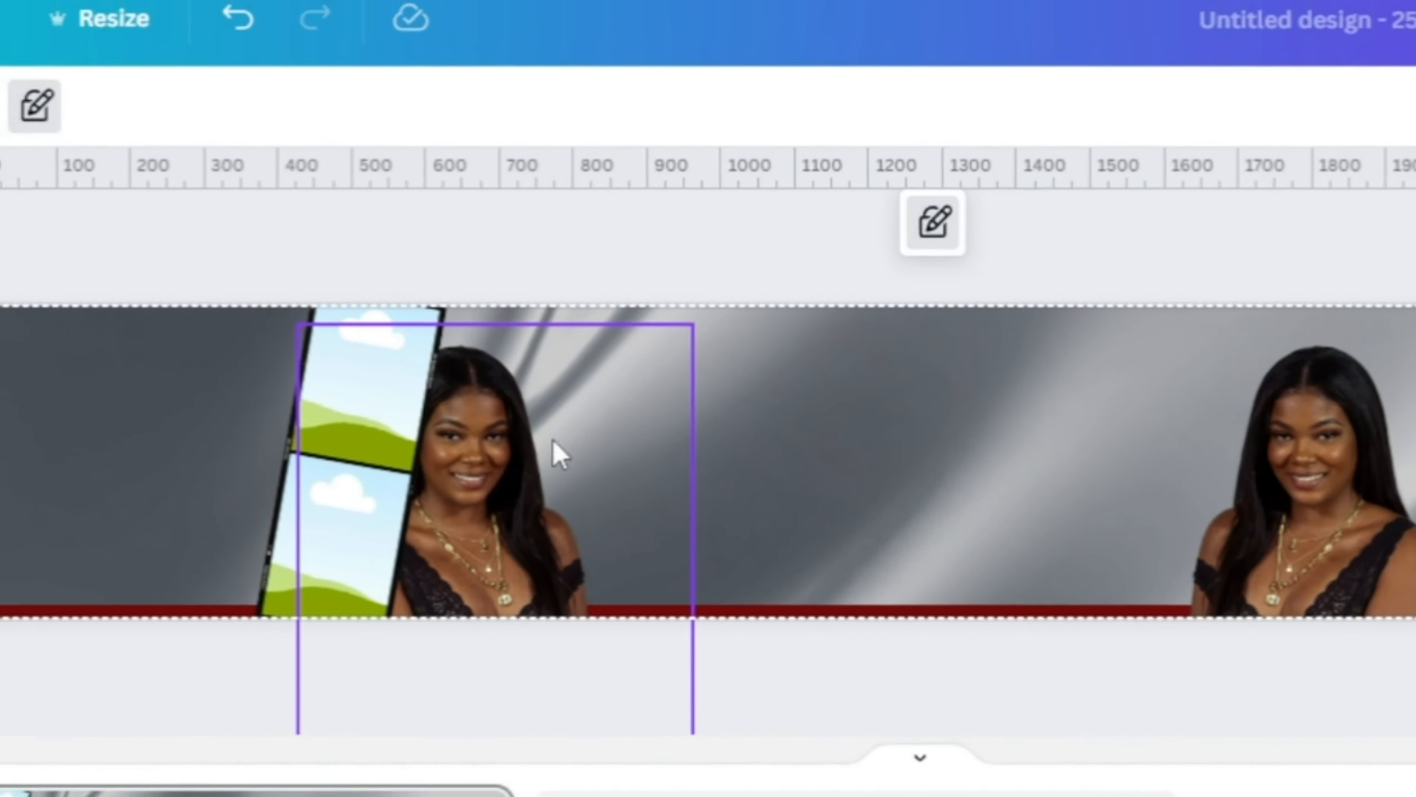
# - Bring the left woman's photo in front of the film frame, then slightly resize the frame
pyautogui.click(552, 439)
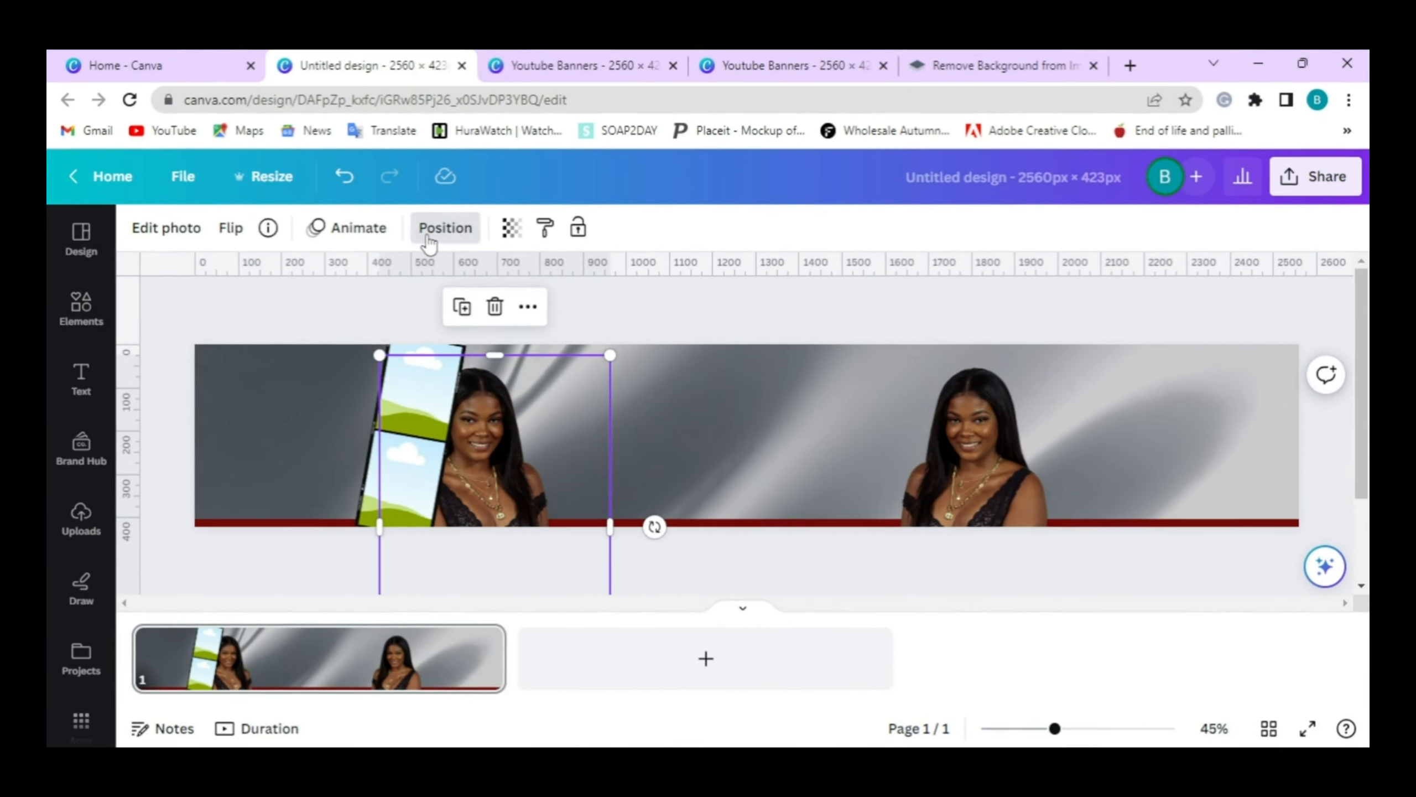
pyautogui.click(443, 218)
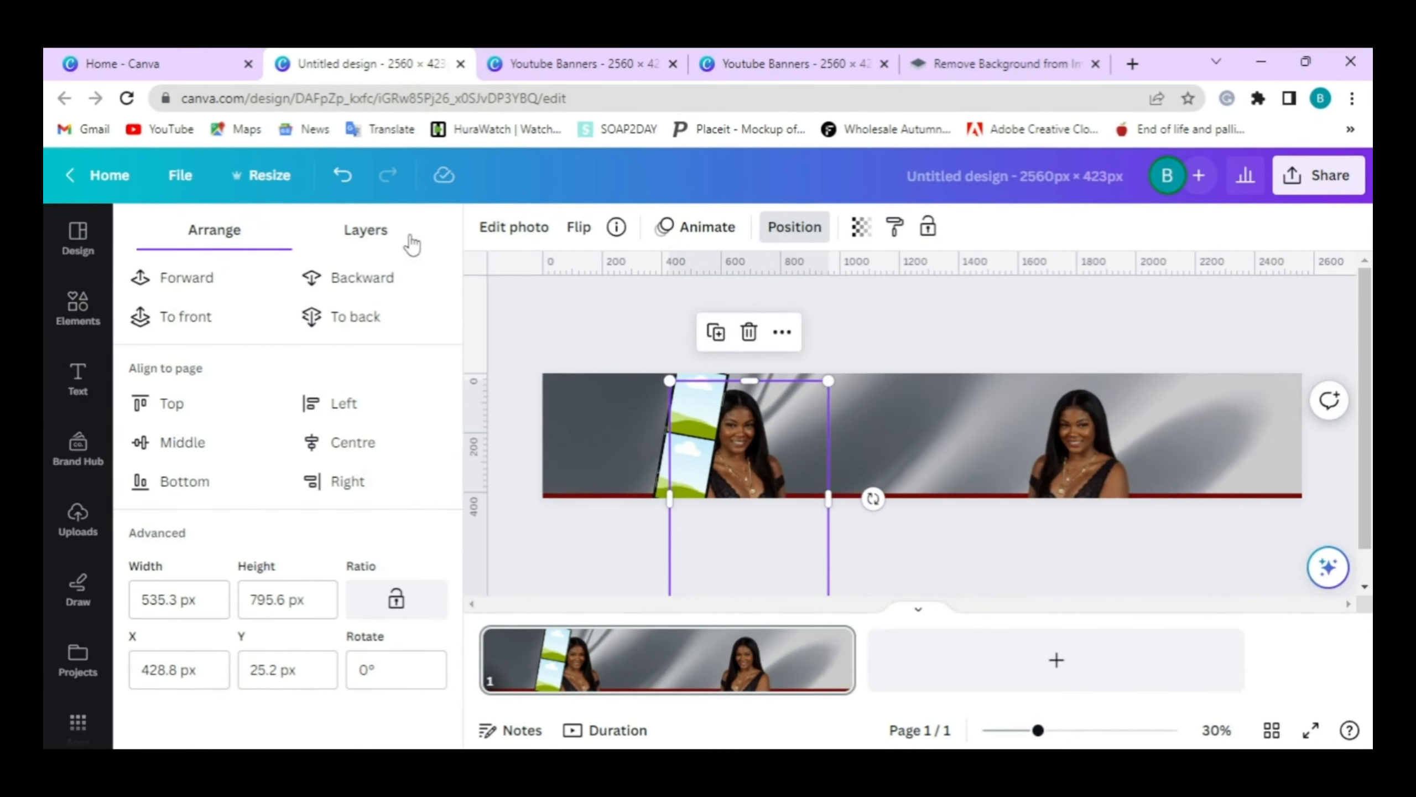
pyautogui.click(211, 322)
pyautogui.click(649, 319)
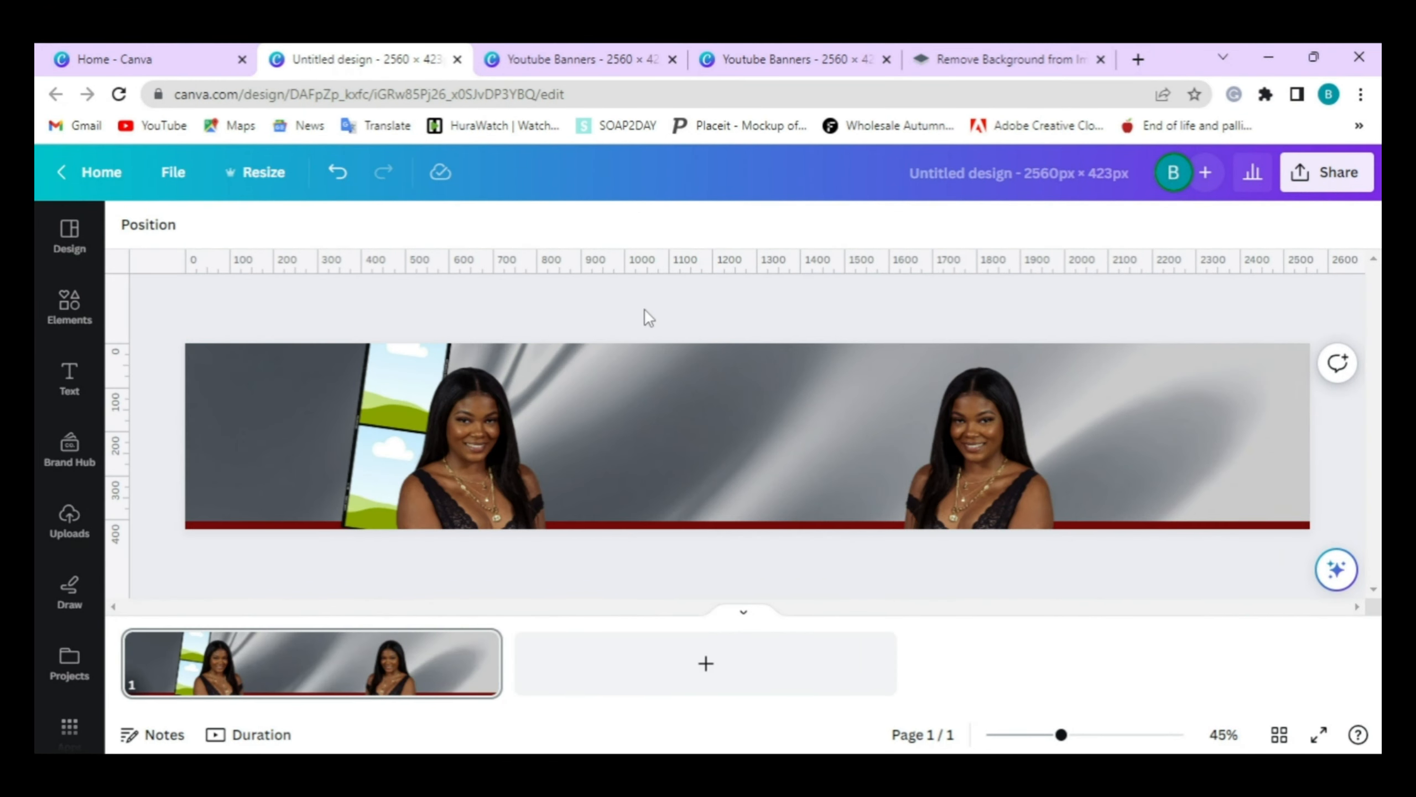
pyautogui.click(370, 424)
pyautogui.moveTo(333, 528); pyautogui.dragTo(332, 530)
pyautogui.click(306, 327)
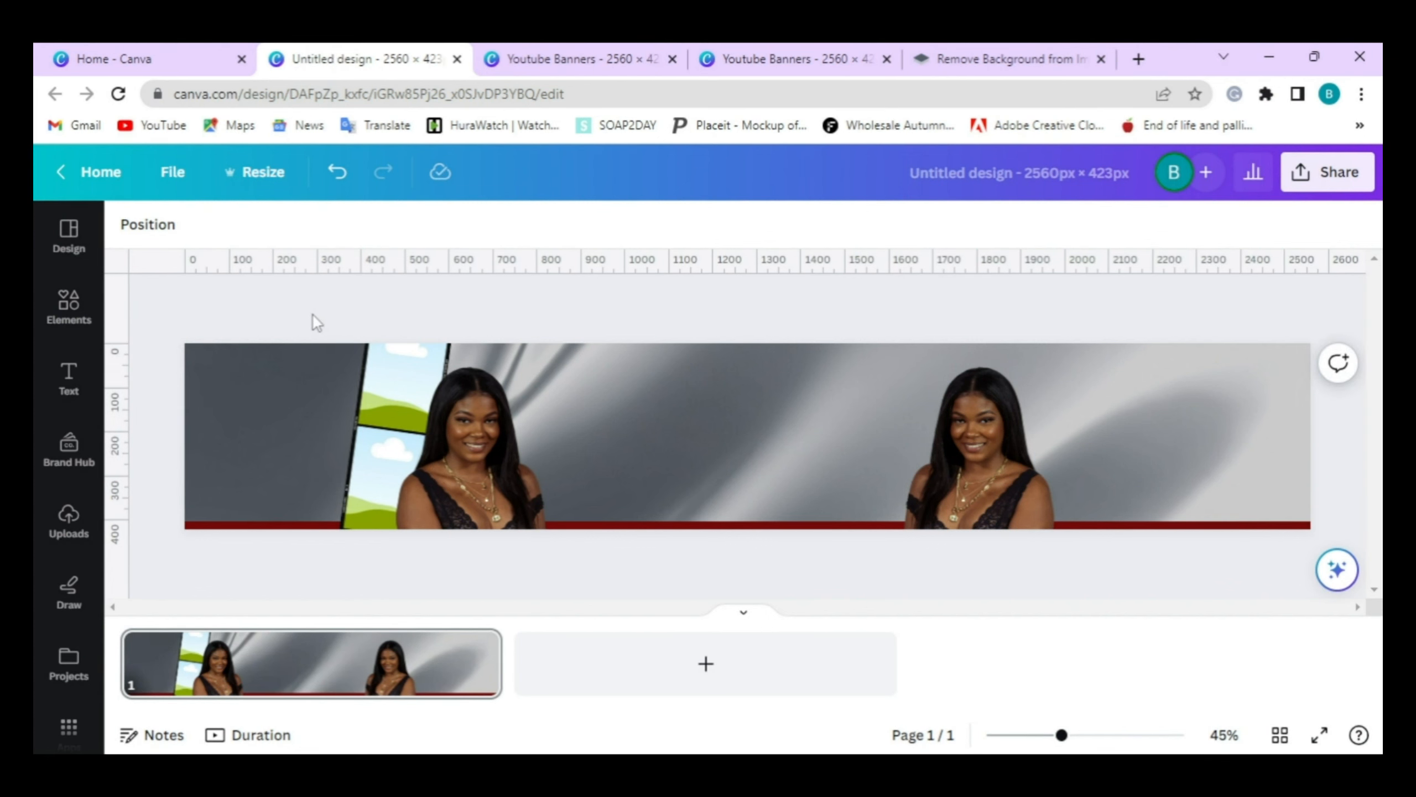
# - Add two photos from the models collection and drop them into the film frame
pyautogui.scroll(-3, 68, 578)
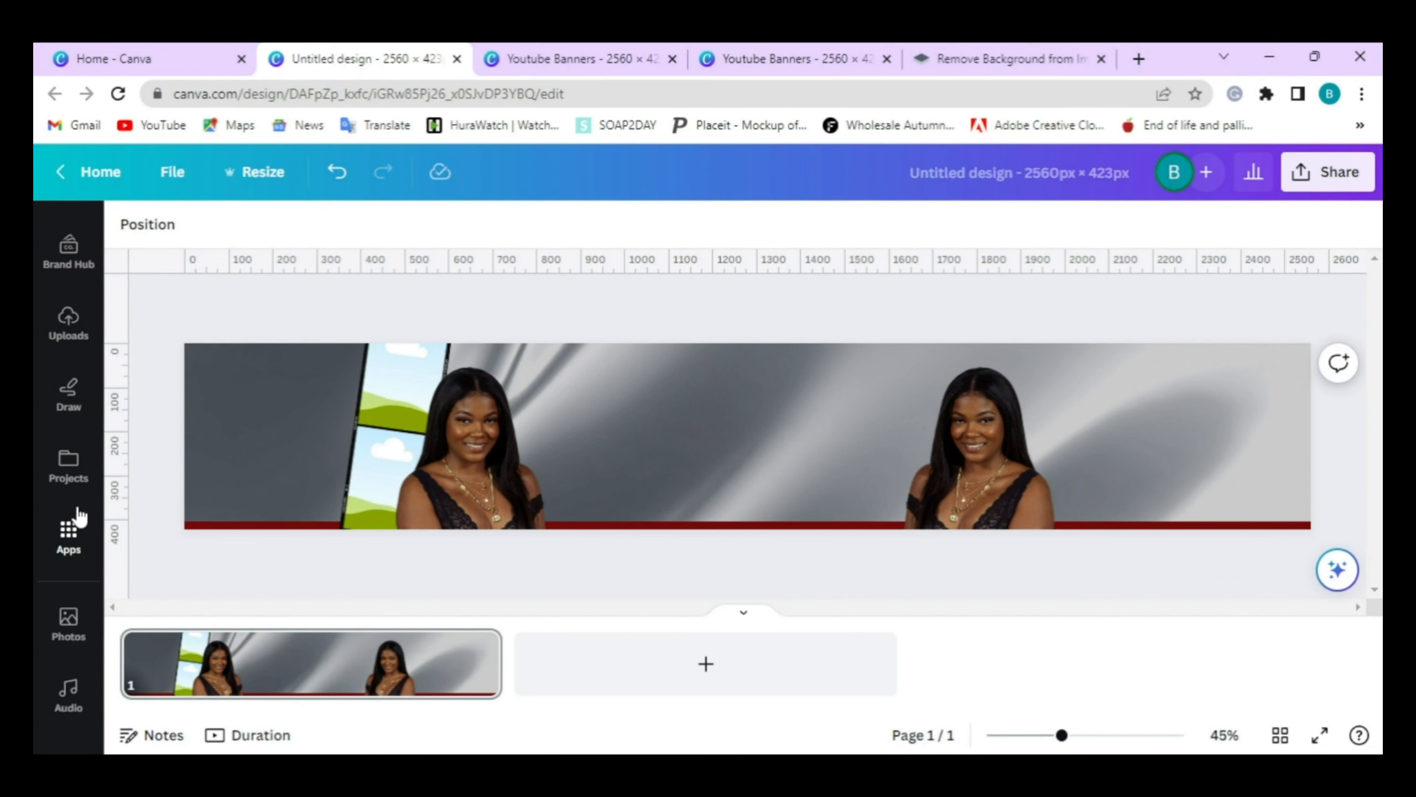
pyautogui.scroll(-6, 77, 510)
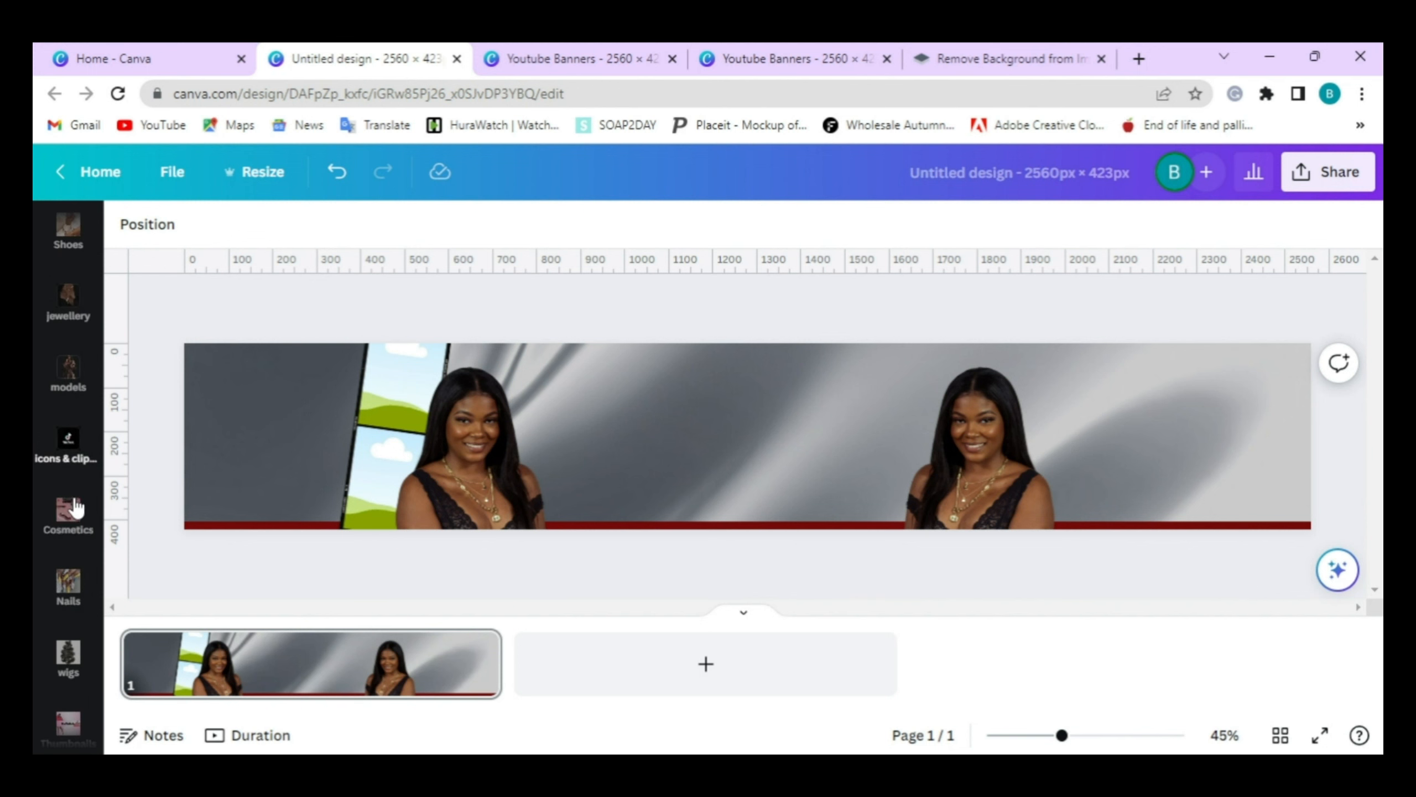
pyautogui.click(70, 373)
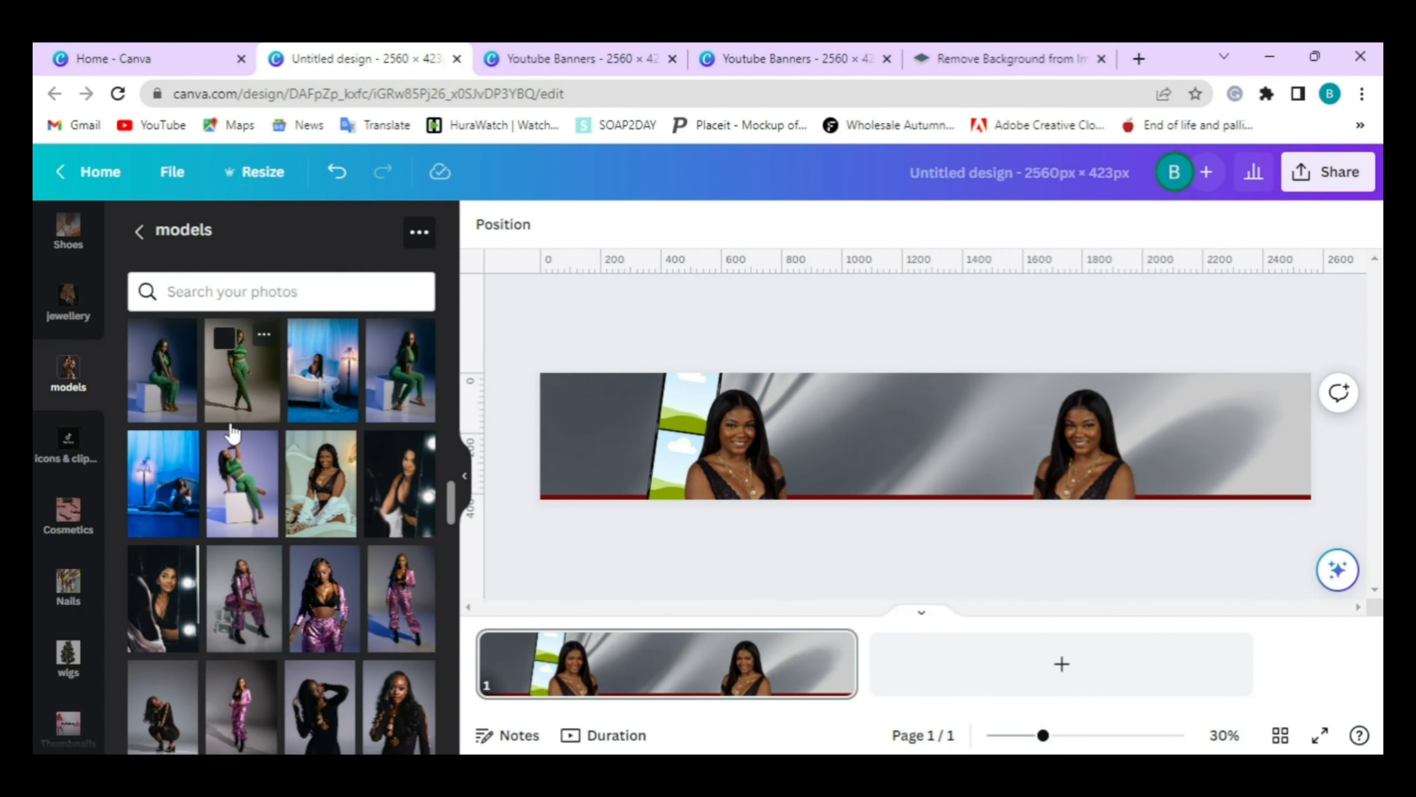
pyautogui.click(399, 512)
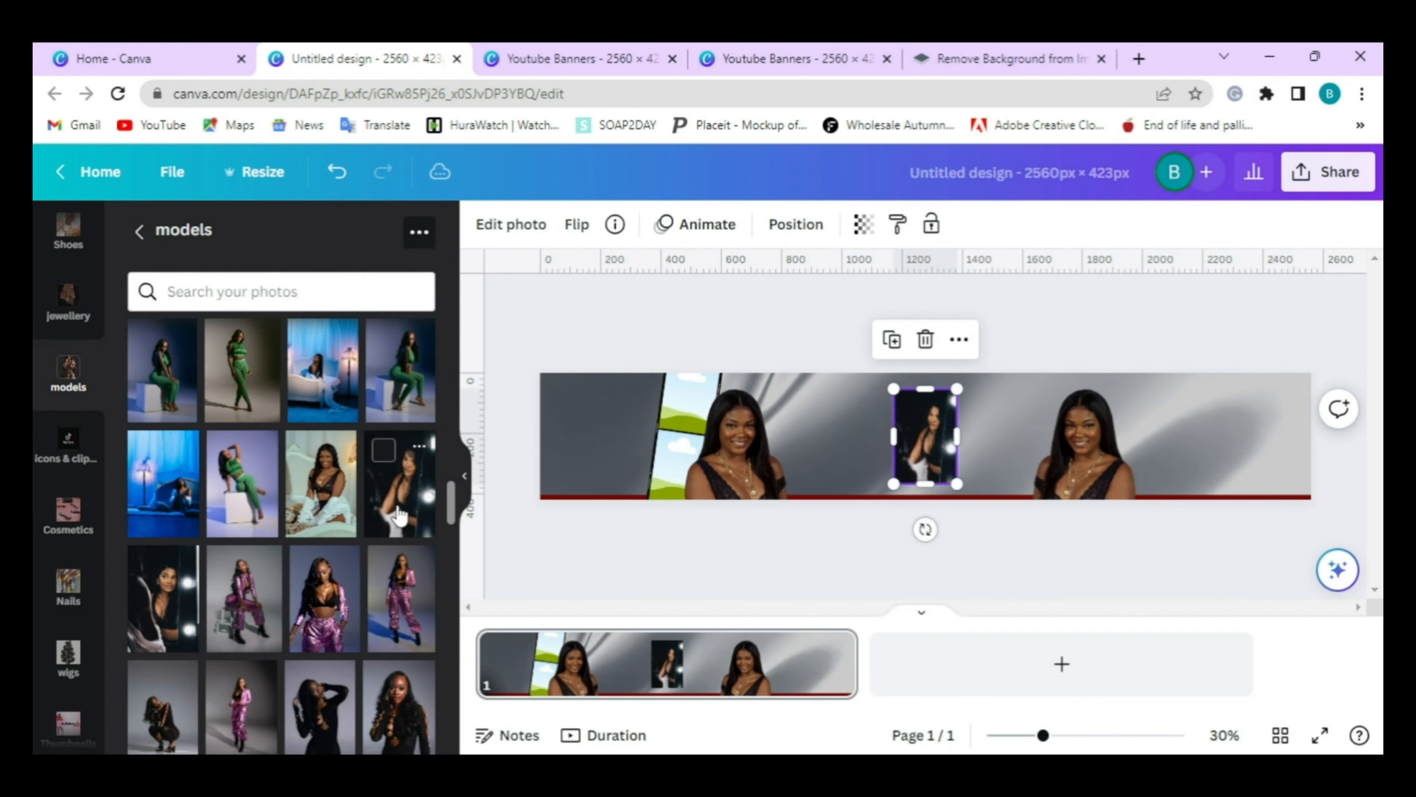
pyautogui.click(162, 608)
pyautogui.click(465, 480)
pyautogui.moveTo(756, 450); pyautogui.dragTo(394, 389)
pyautogui.click(625, 320)
pyautogui.click(608, 410)
pyautogui.moveTo(747, 418); pyautogui.dragTo(368, 463)
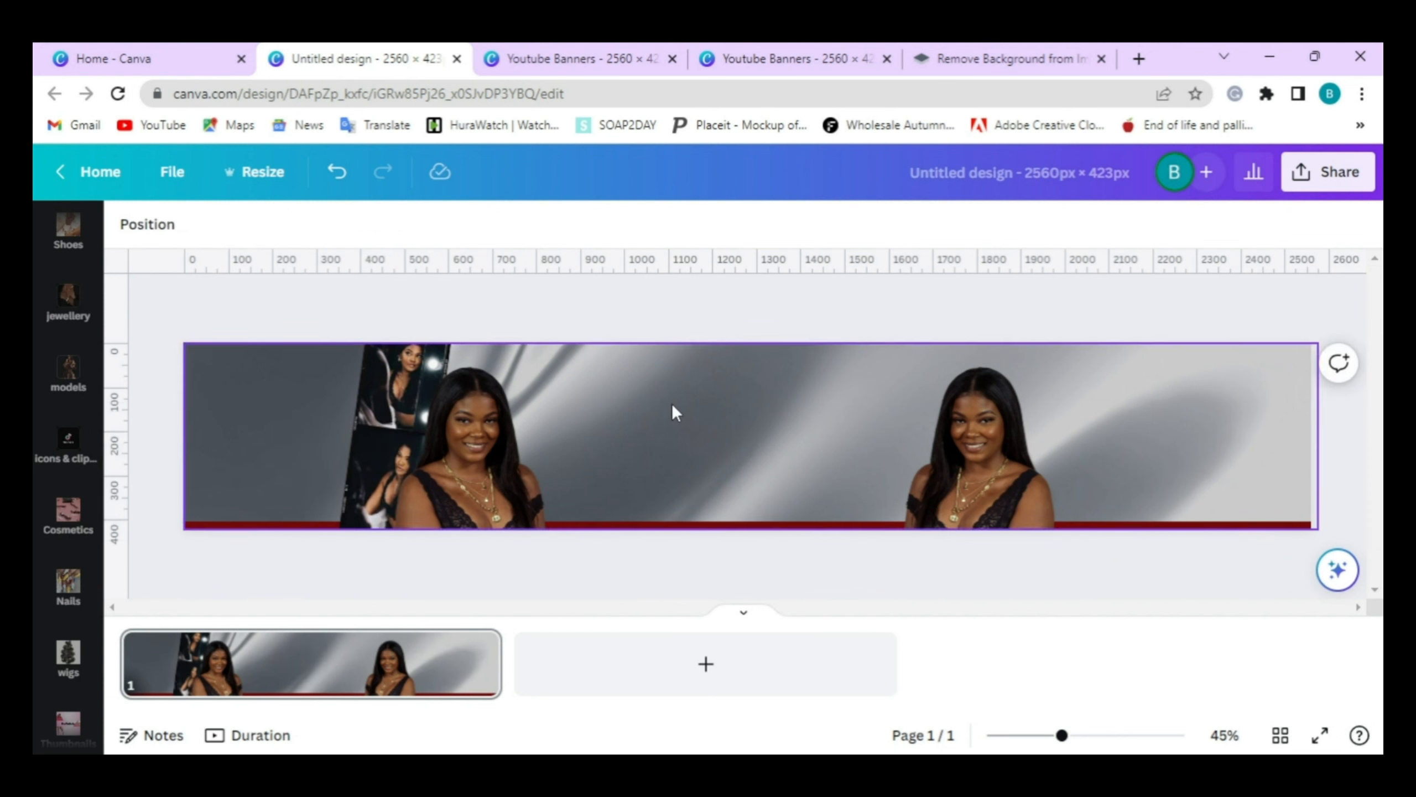
# - Duplicate the filled film frame, move the copy beside the right-hand woman, and tilt it to about -12°
pyautogui.click(390, 365)
pyautogui.click(365, 362)
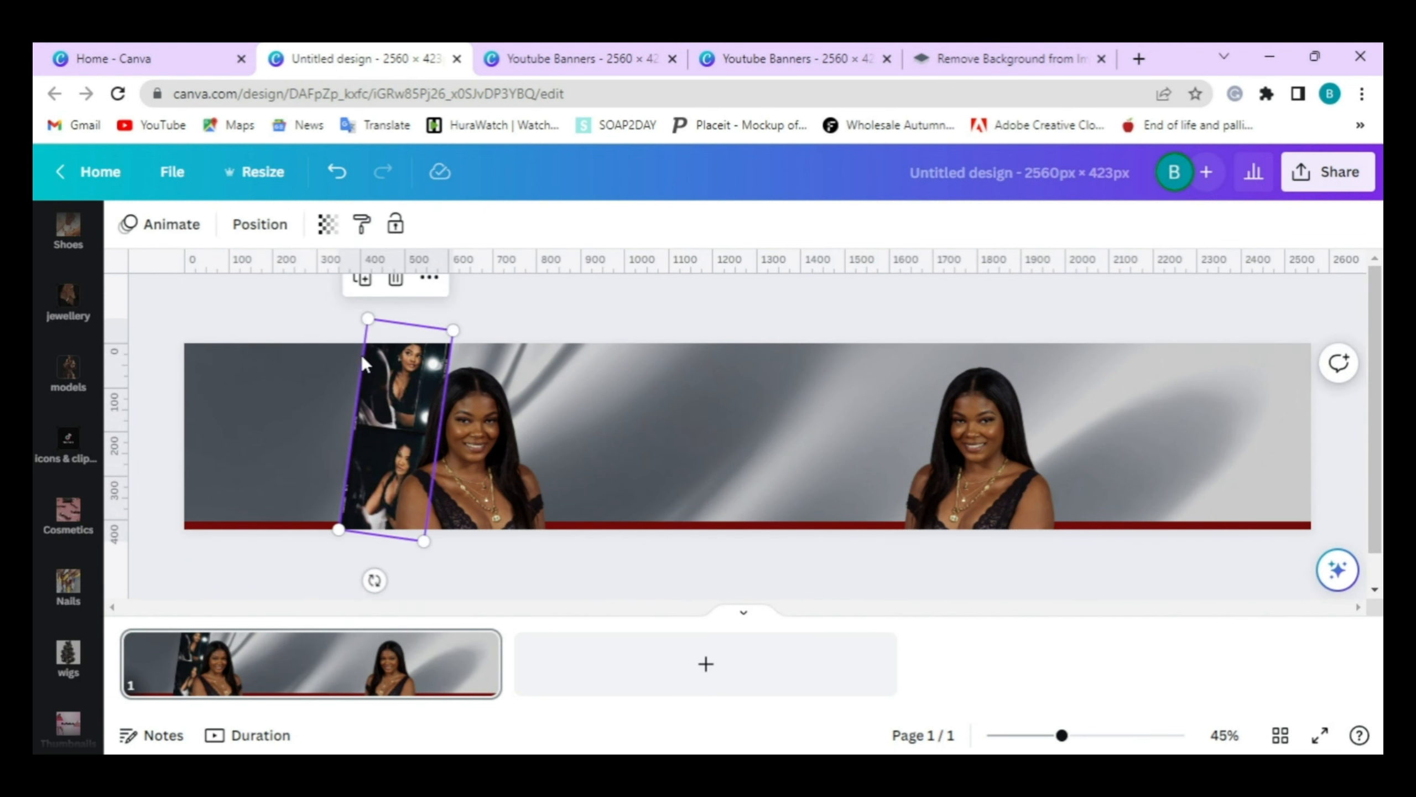
pyautogui.click(362, 284)
pyautogui.moveTo(399, 418); pyautogui.dragTo(1059, 425)
pyautogui.moveTo(1038, 591); pyautogui.dragTo(1085, 588)
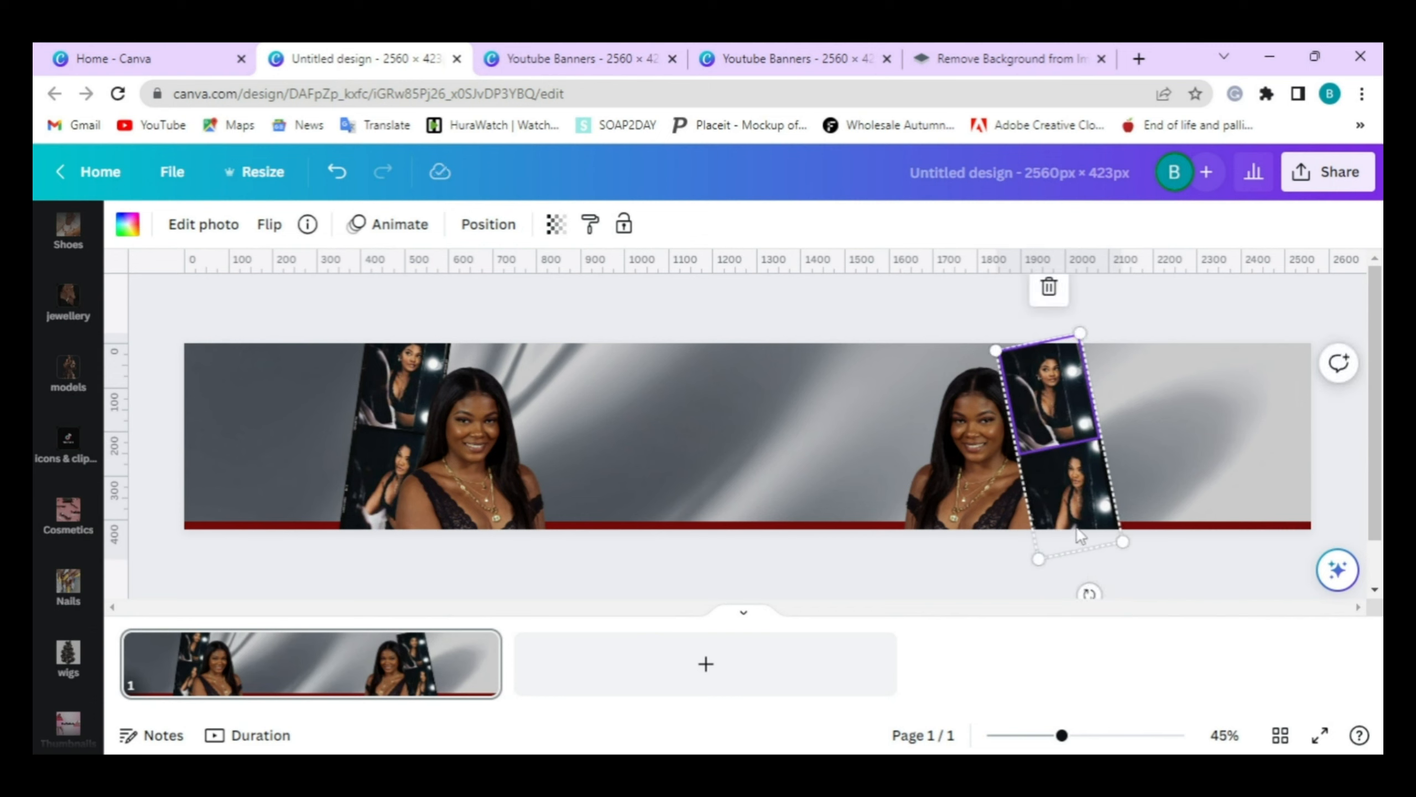
pyautogui.moveTo(1073, 532); pyautogui.dragTo(1073, 519)
# - Check the right-hand woman's layering so her photo sits in front of the tilted copy
pyautogui.click(966, 454)
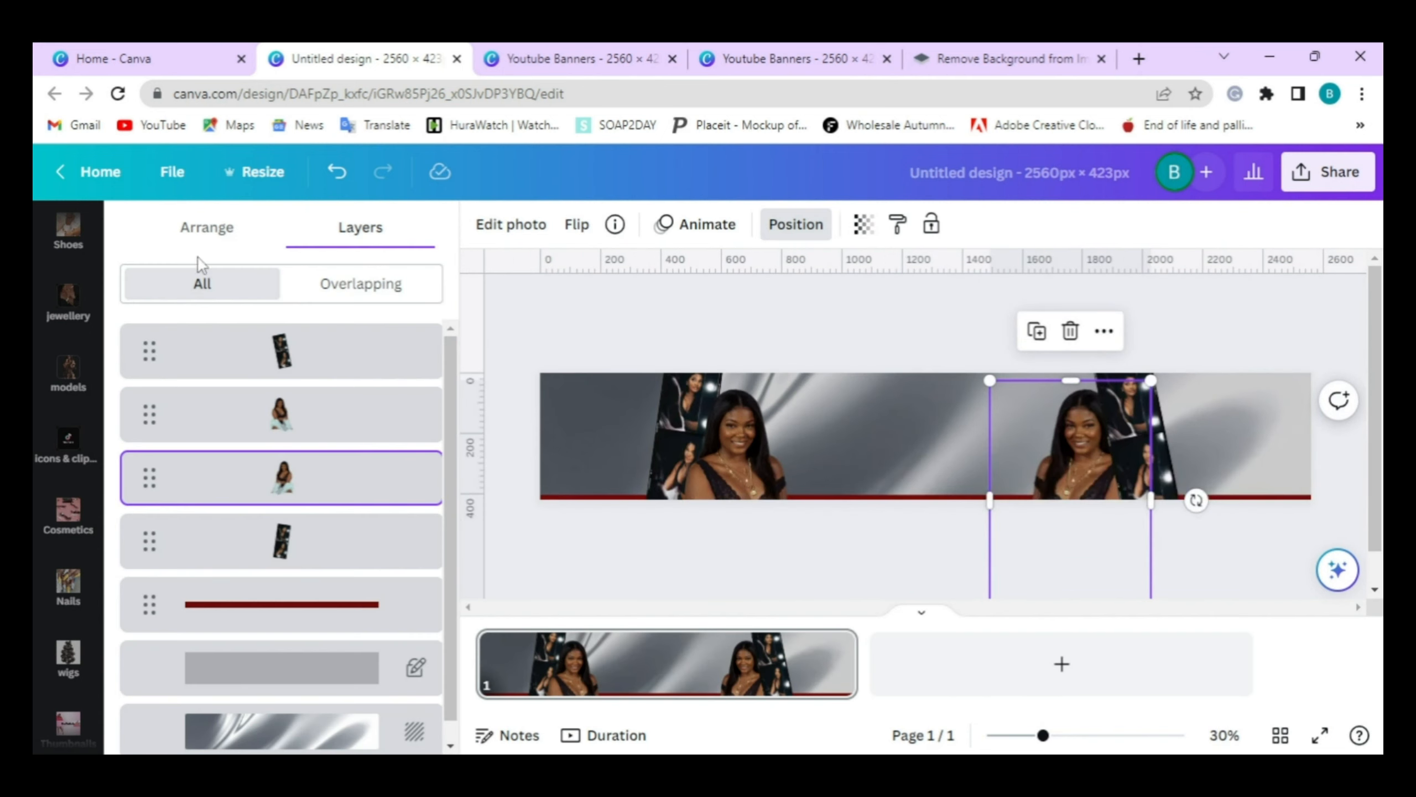
pyautogui.click(203, 229)
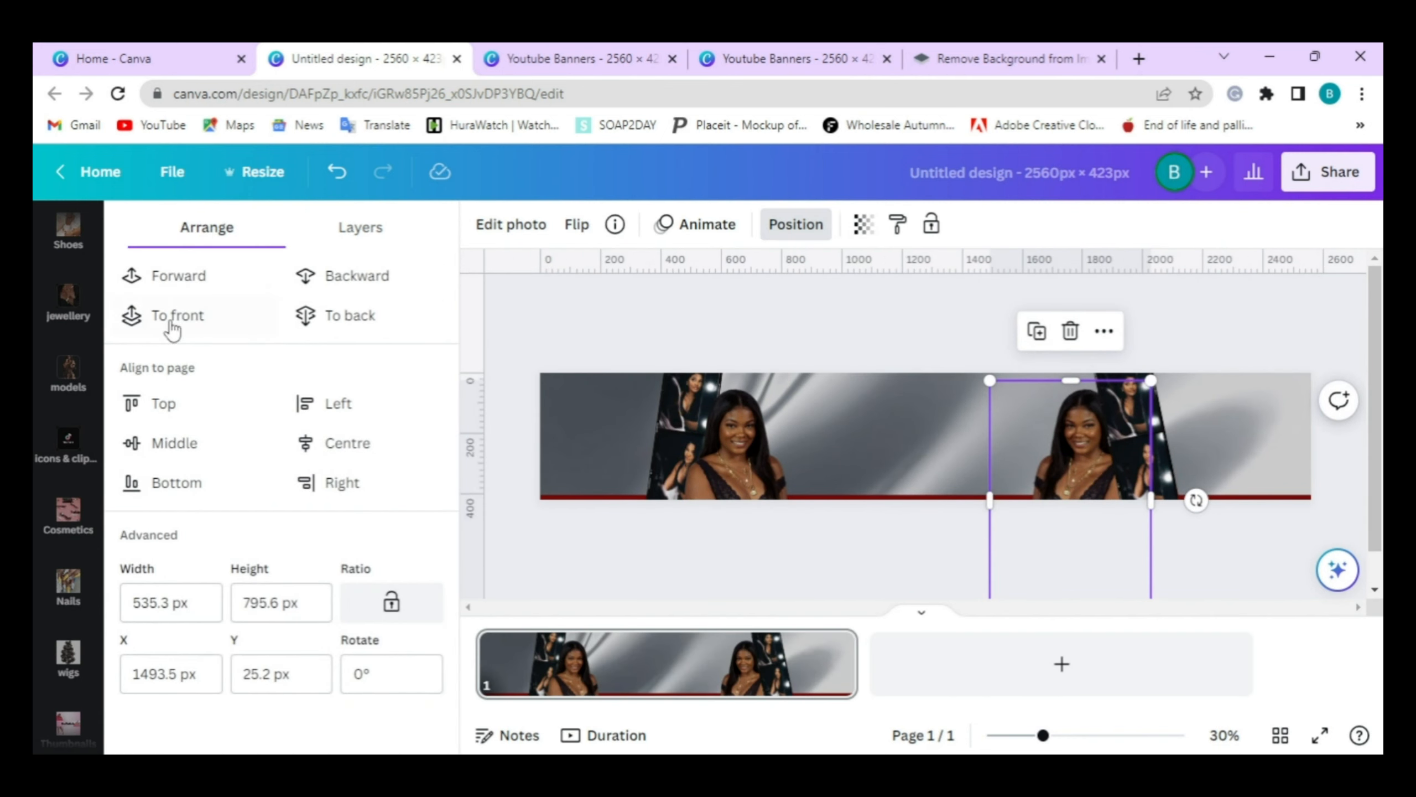
pyautogui.click(527, 300)
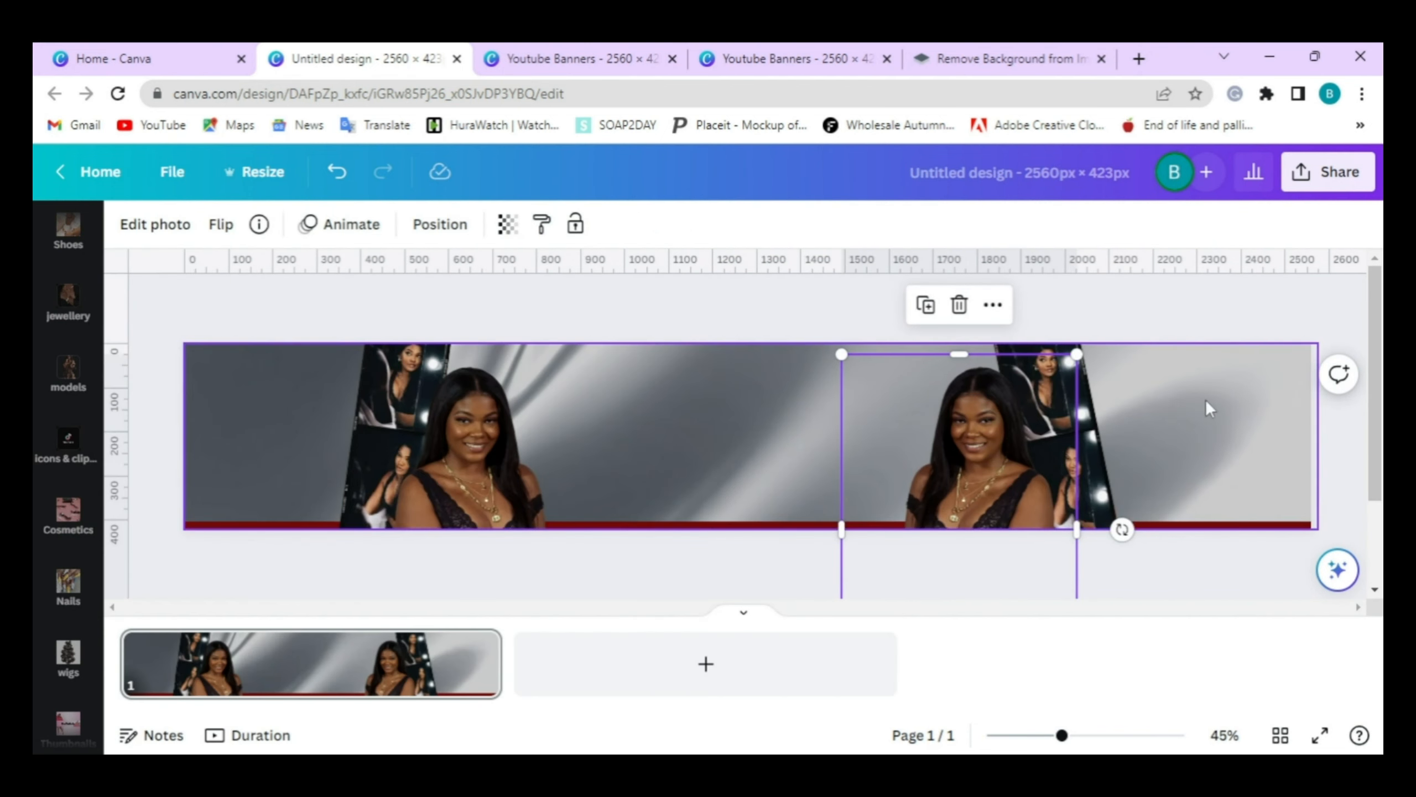
pyautogui.click(1226, 326)
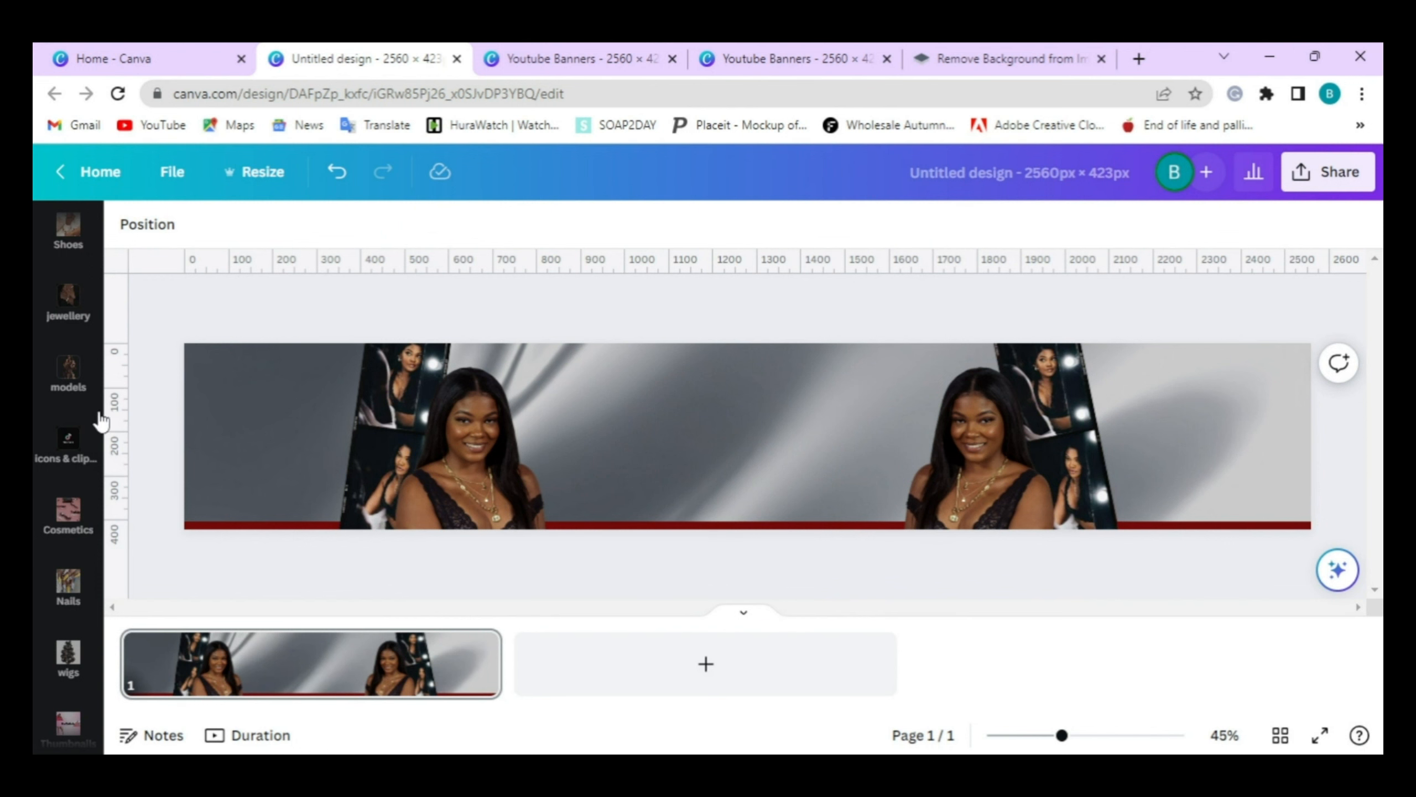
pyautogui.click(66, 385)
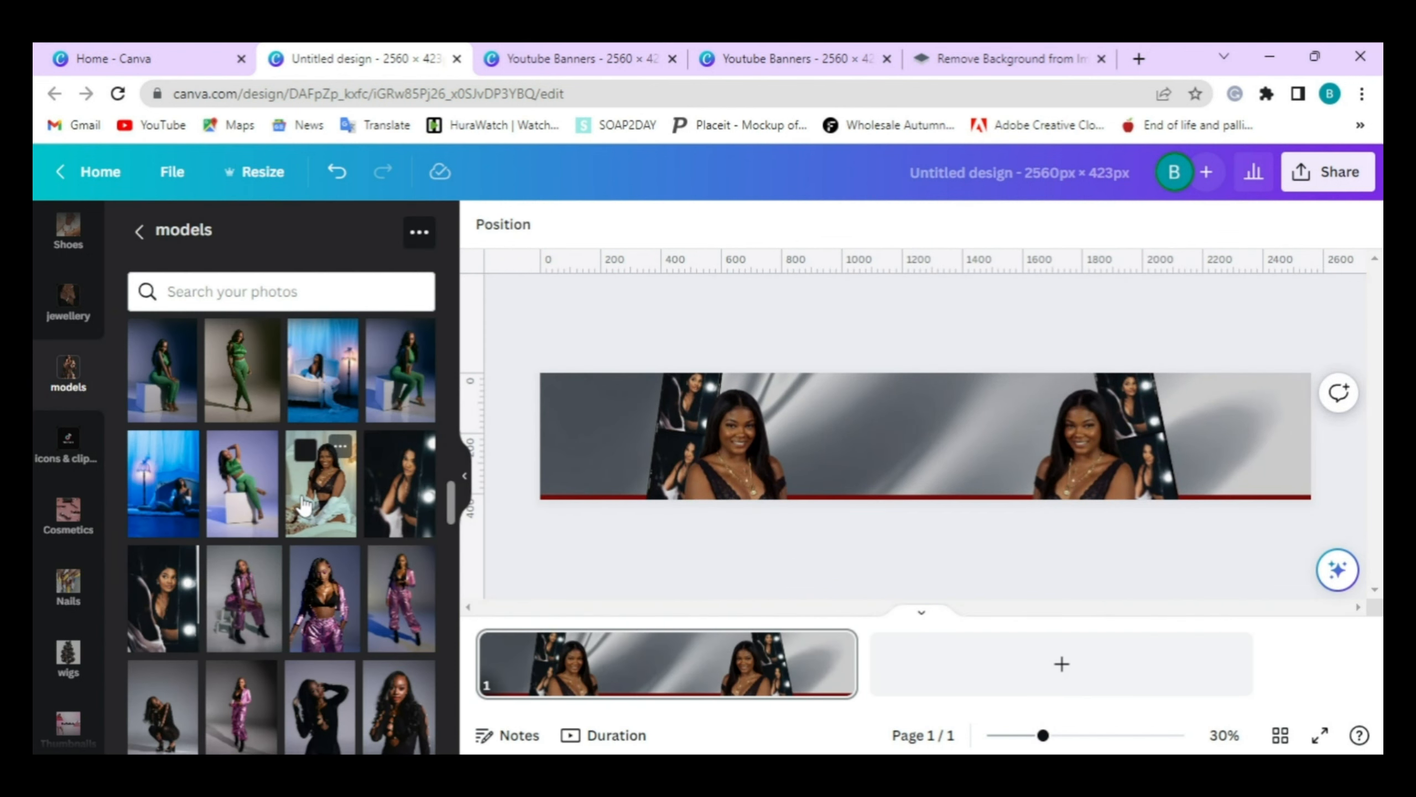
# - Place a full-length model photo at the banner's left edge and remove its background
pyautogui.scroll(5, 303, 505)
pyautogui.scroll(2, 301, 495)
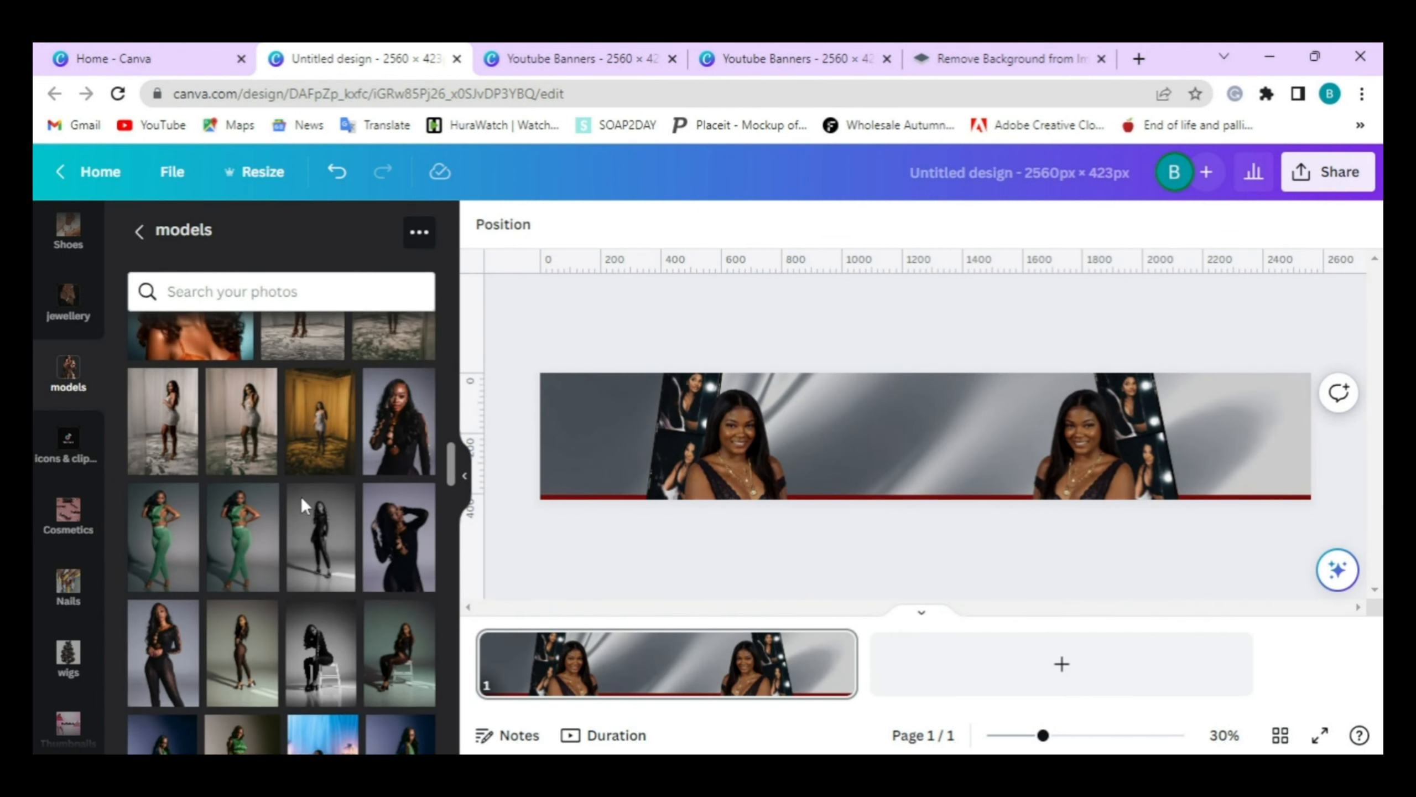
pyautogui.scroll(1, 291, 475)
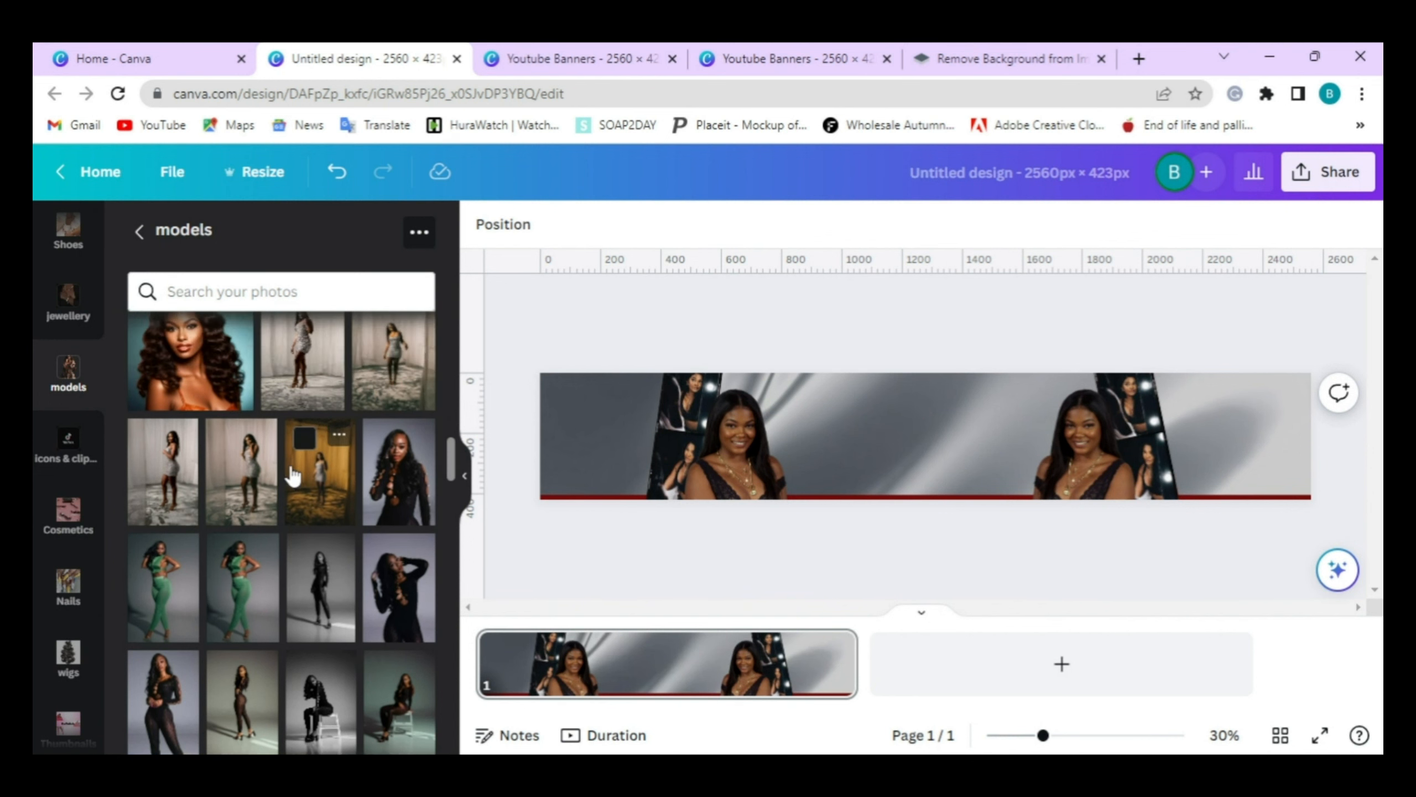
pyautogui.click(303, 410)
pyautogui.click(466, 474)
pyautogui.moveTo(748, 435); pyautogui.dragTo(306, 422)
pyautogui.click(155, 224)
pyautogui.click(176, 357)
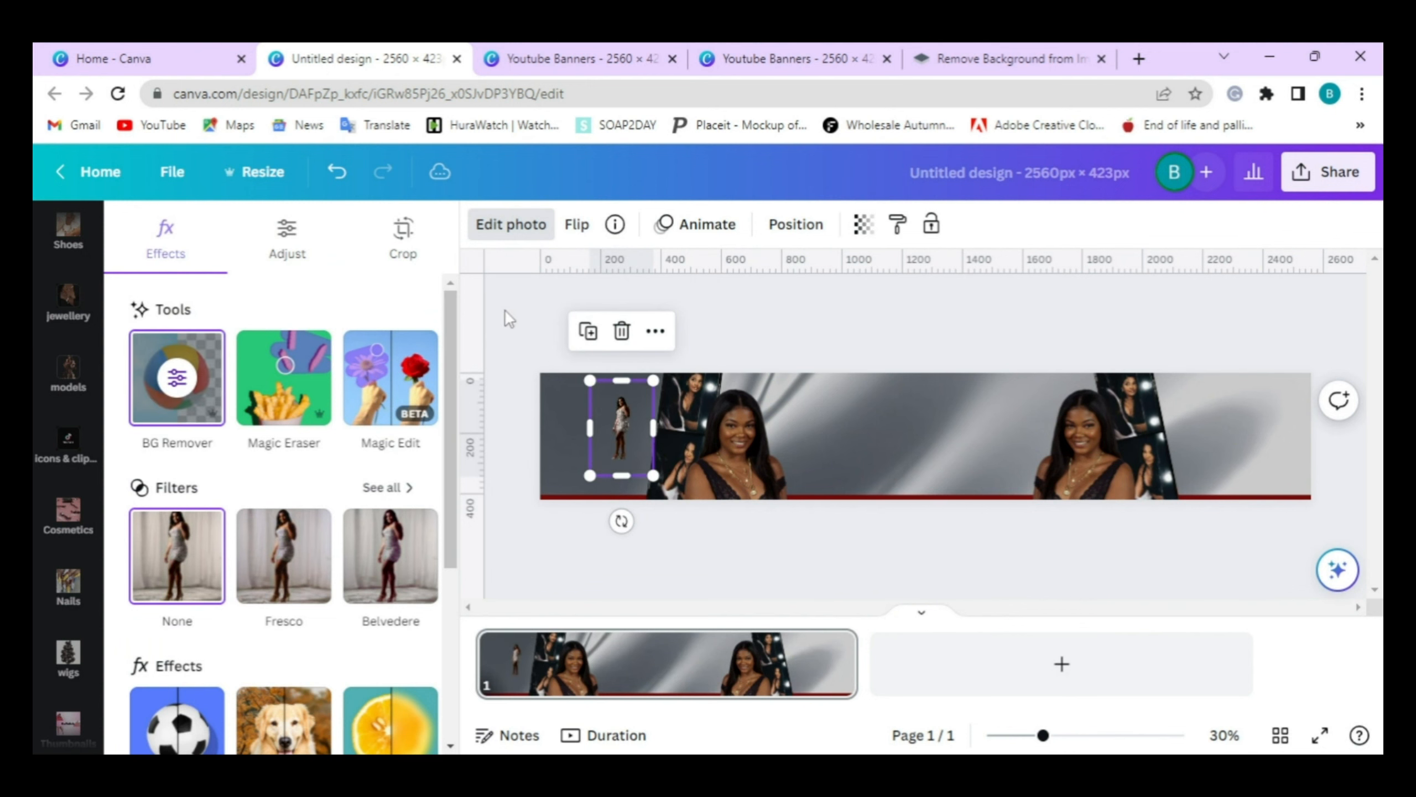
pyautogui.click(549, 306)
# - Trim the cut-out photo's sides, enlarge it, and raise it slightly
pyautogui.click(343, 406)
pyautogui.moveTo(351, 409); pyautogui.dragTo(275, 424)
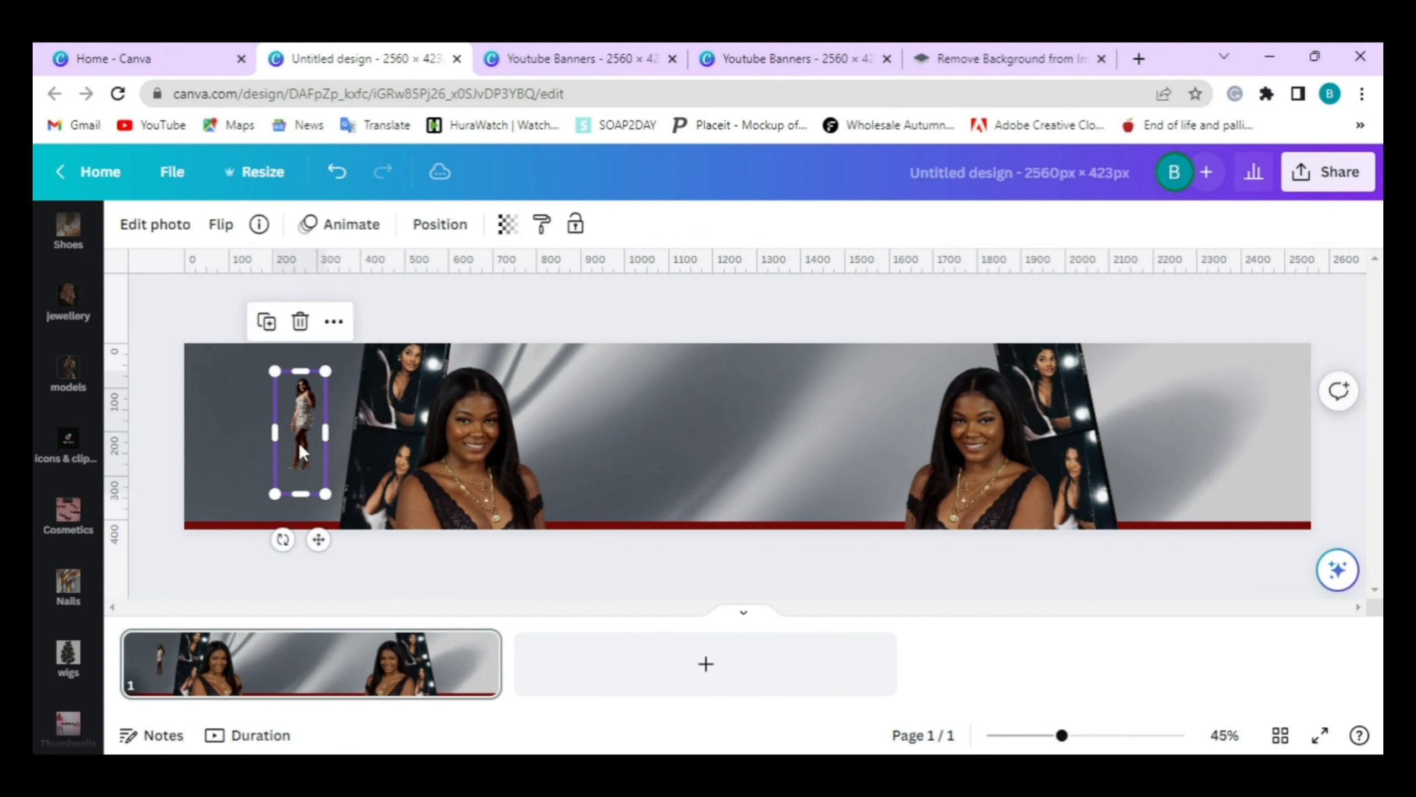
pyautogui.moveTo(326, 493); pyautogui.dragTo(361, 549)
pyautogui.moveTo(326, 467); pyautogui.dragTo(325, 450)
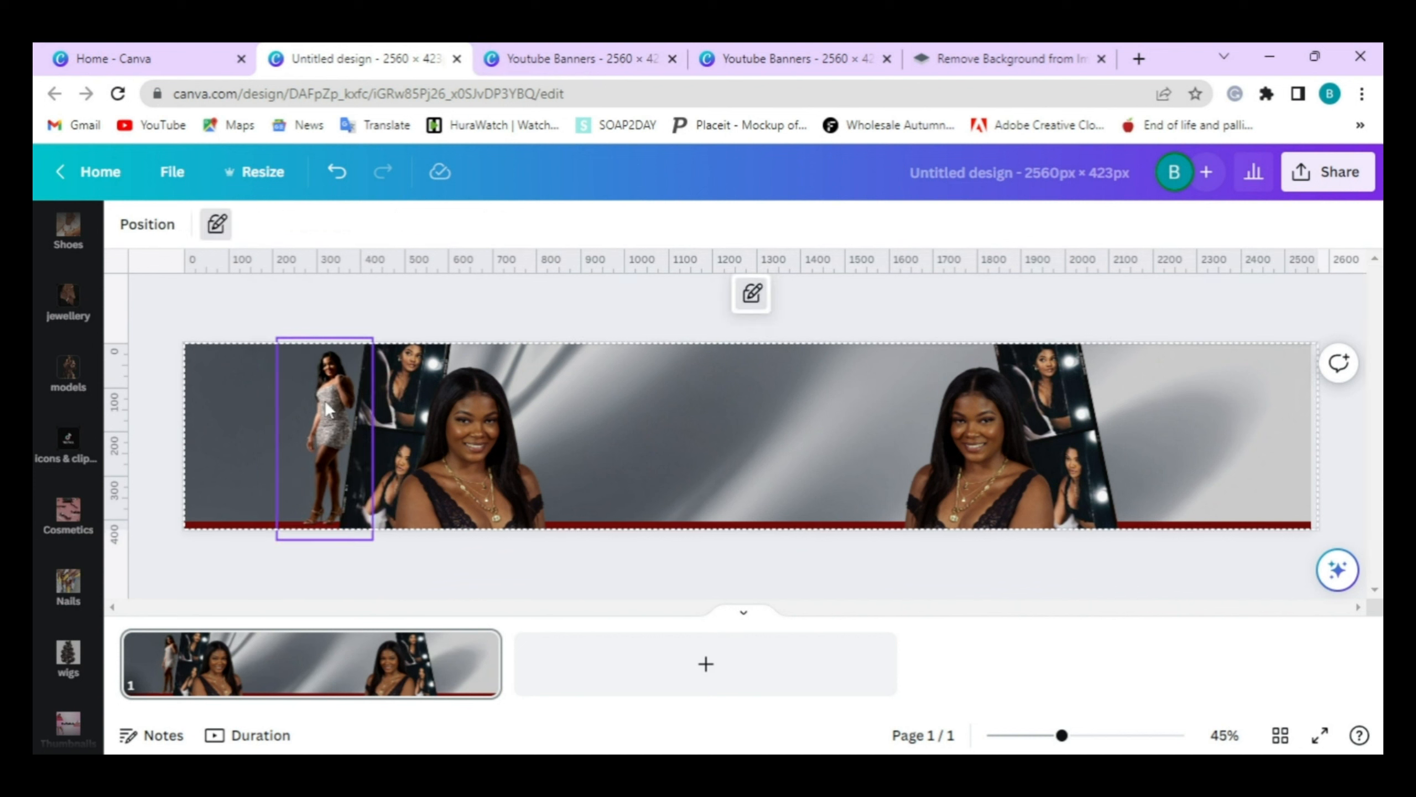
# - Duplicate the model photo, move the copy to the right side, and flip it horizontally
pyautogui.click(324, 401)
pyautogui.click(290, 288)
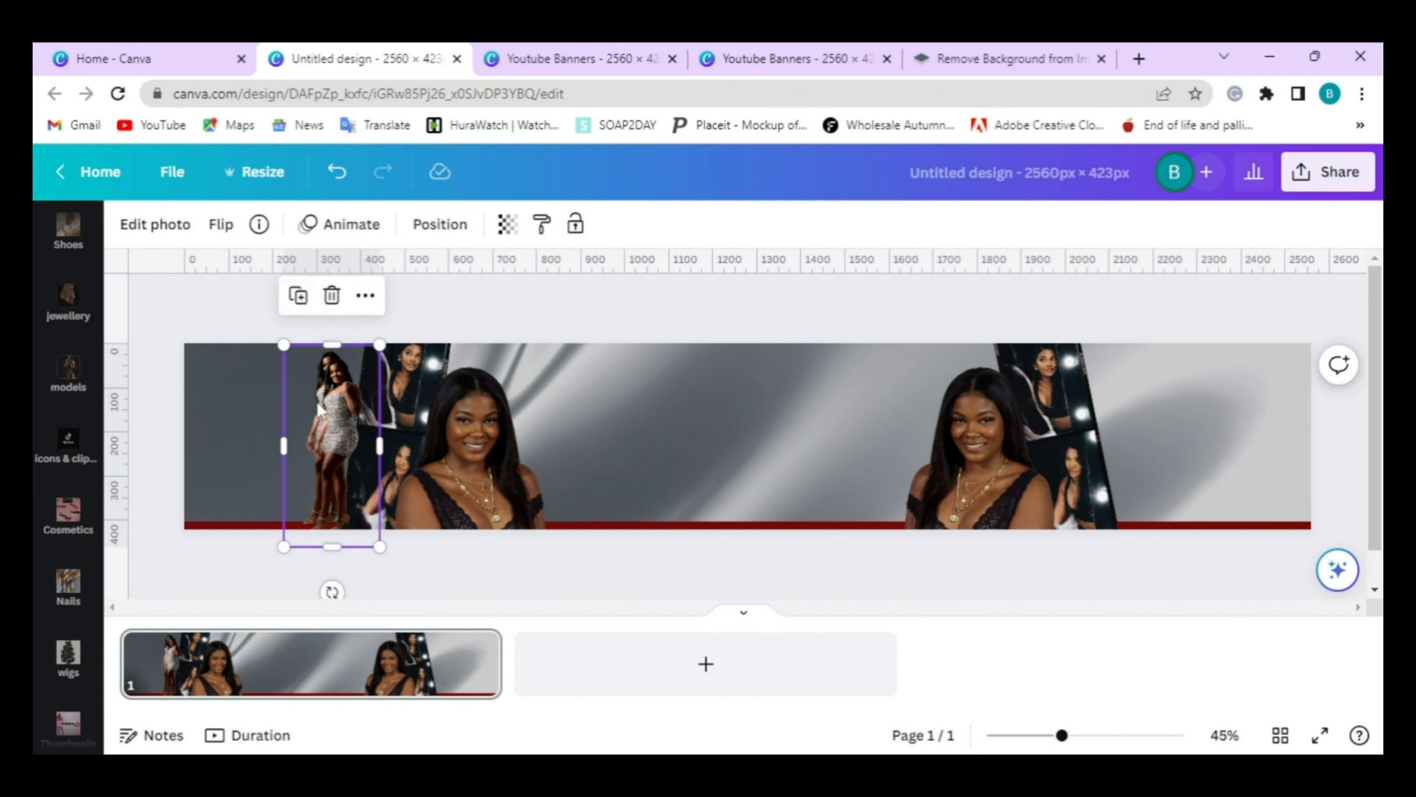
pyautogui.moveTo(325, 402); pyautogui.dragTo(1111, 432)
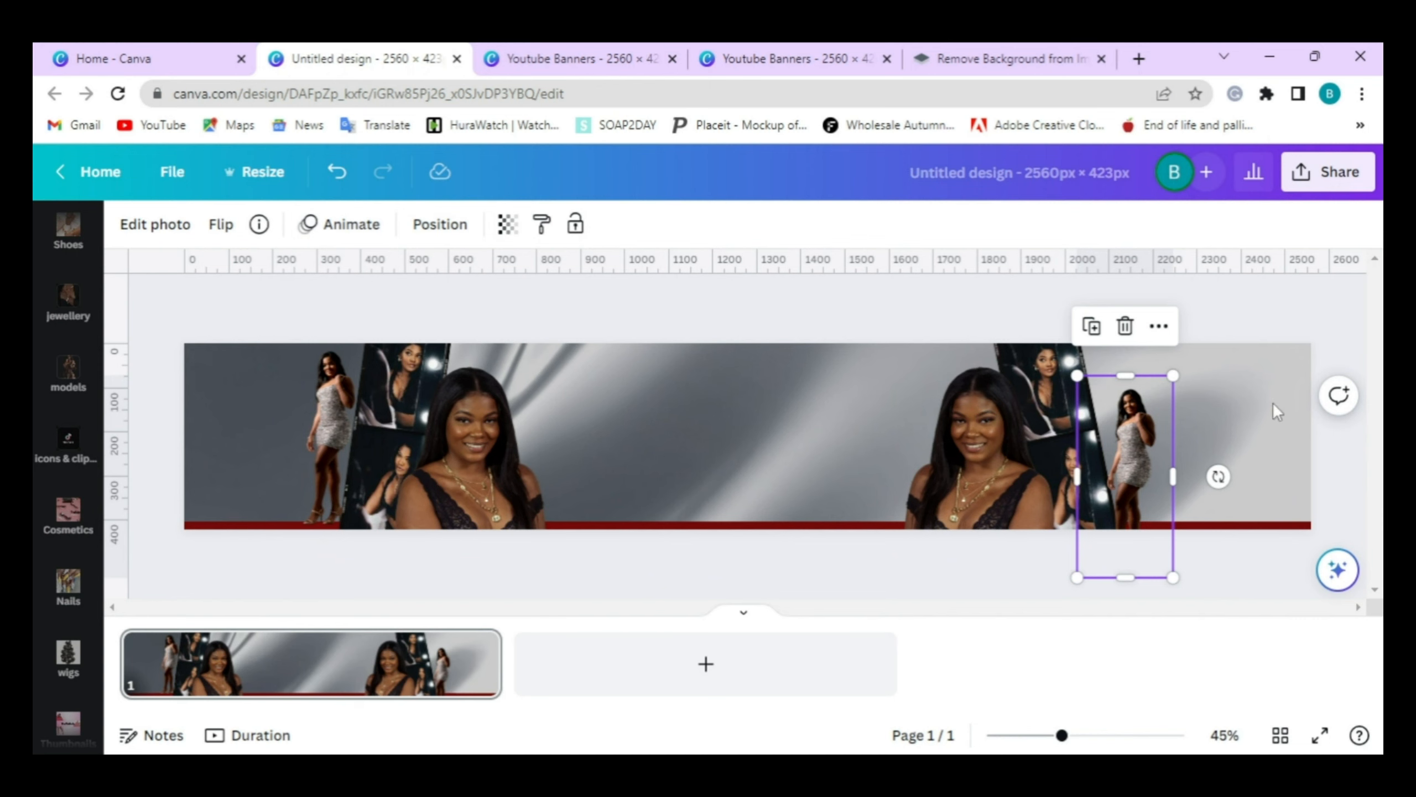
pyautogui.click(221, 224)
pyautogui.click(296, 275)
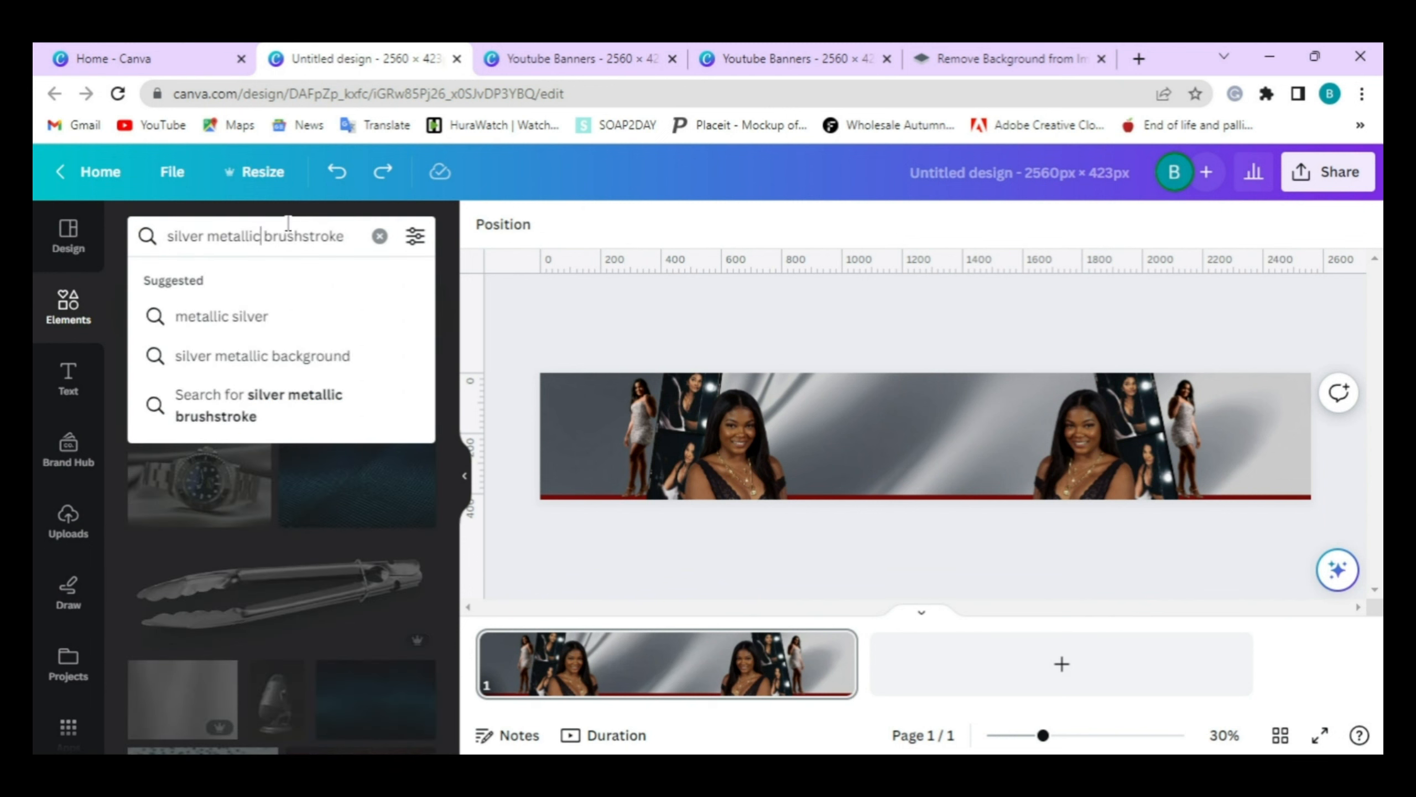
# - Search 'silver brushstroke' in Graphics and add the Silver Metallic Brushstroke to the banner
pyautogui.press('BackSpace')
pyautogui.press('BackSpace')
pyautogui.press('BackSpace')
pyautogui.press('BackSpace')
pyautogui.press('BackSpace')
pyautogui.press('BackSpace')
pyautogui.press('BackSpace')
pyautogui.press('BackSpace')
pyautogui.press('Return')
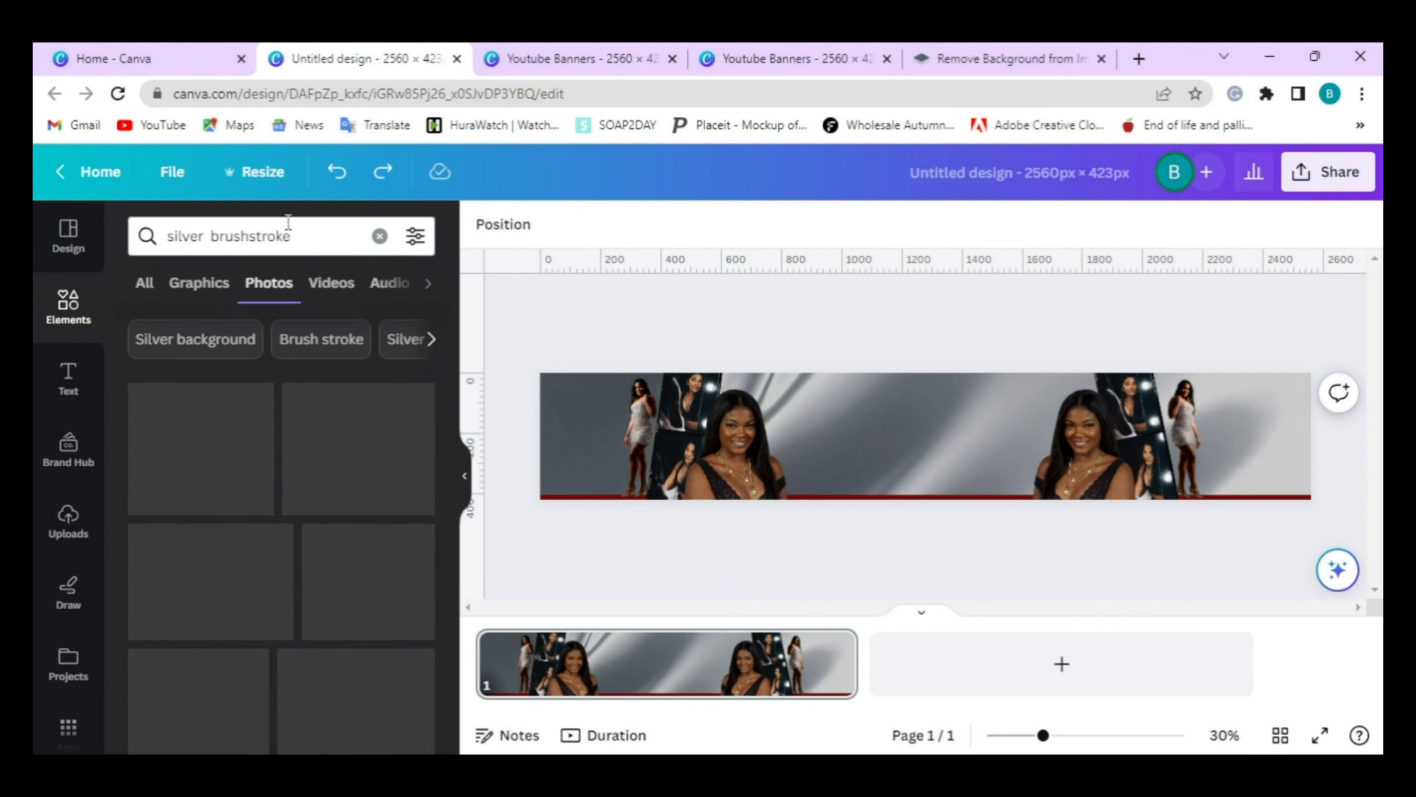
pyautogui.click(217, 298)
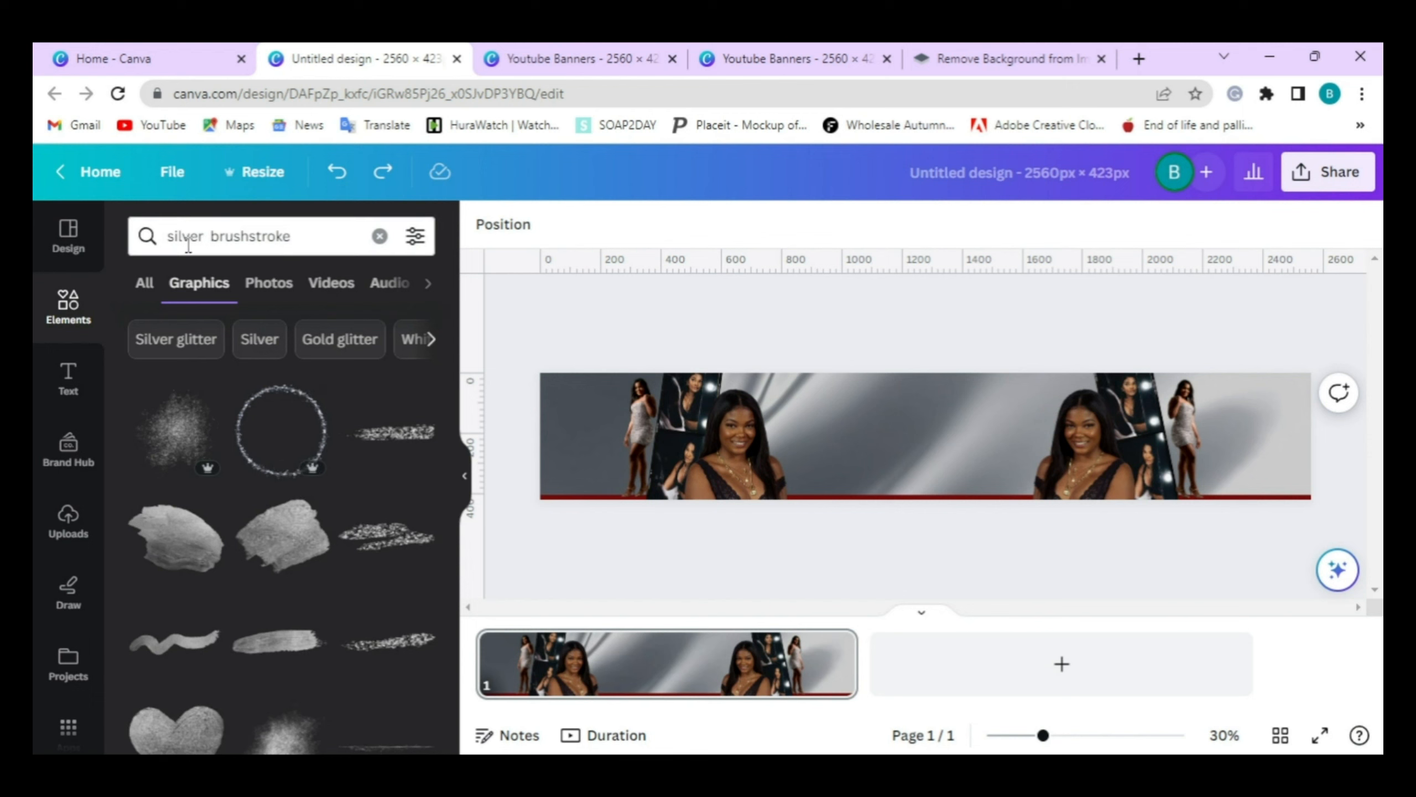
pyautogui.click(314, 612)
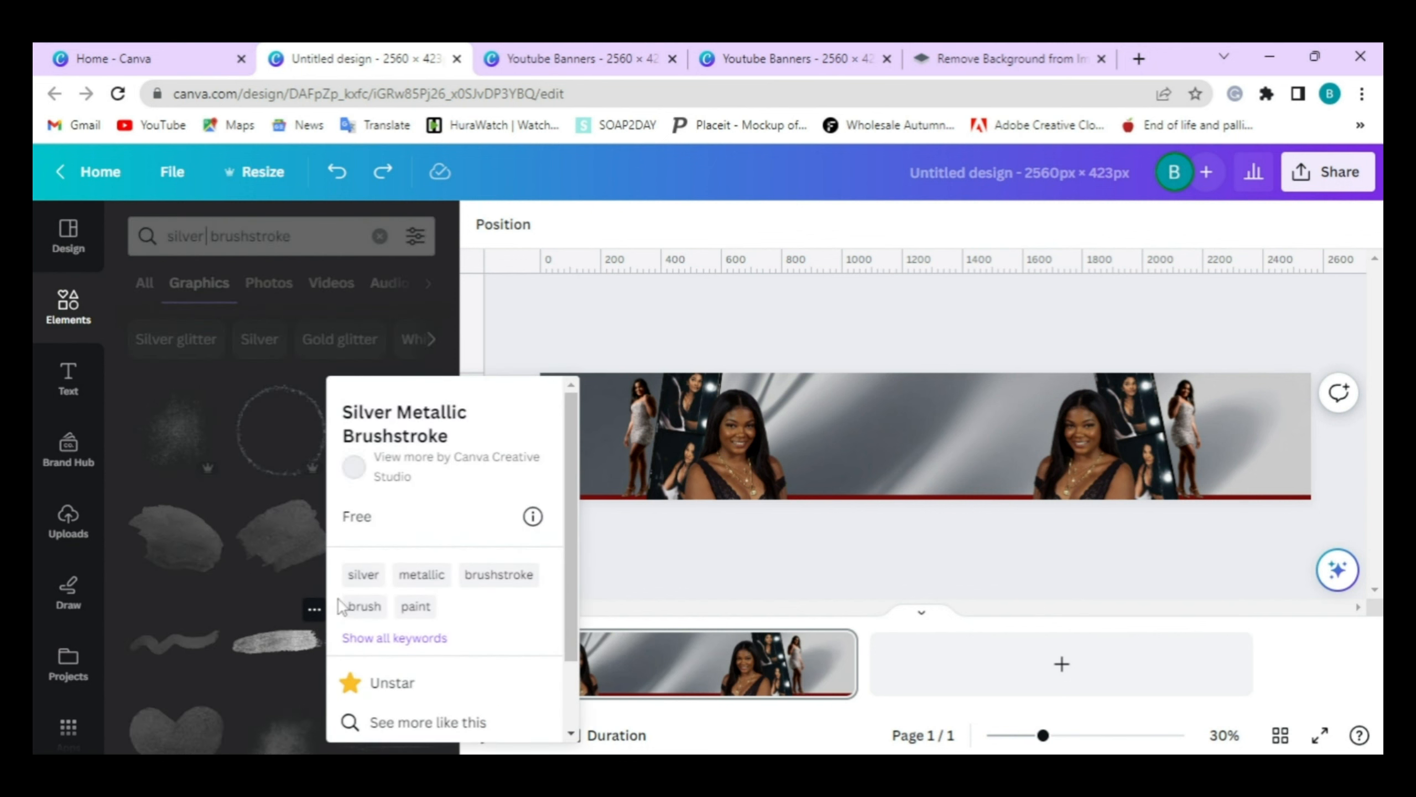
pyautogui.click(272, 602)
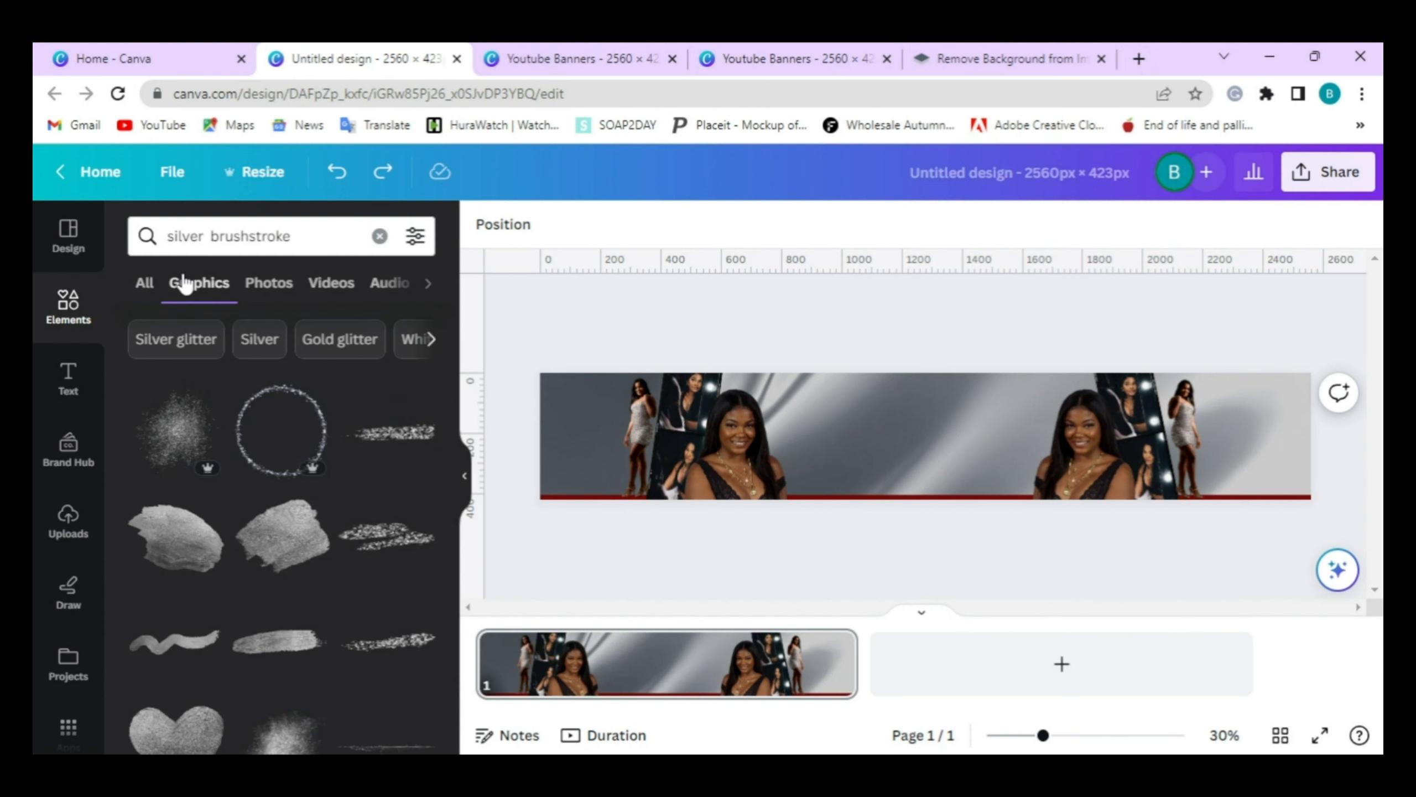
pyautogui.click(296, 647)
# - Shrink, centre and slightly tilt the brushstroke, then add a new text box
pyautogui.click(466, 475)
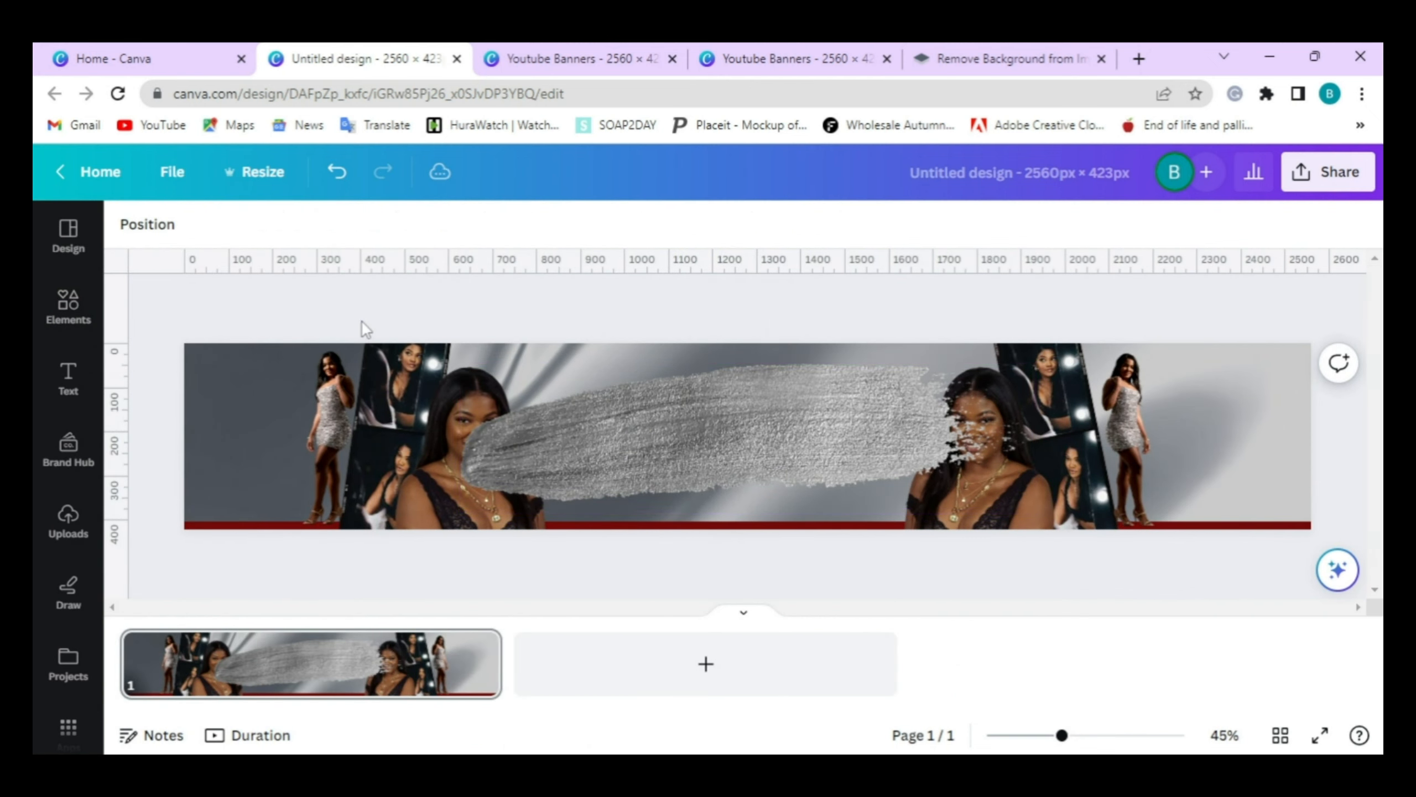
pyautogui.moveTo(1032, 511); pyautogui.dragTo(875, 469)
pyautogui.moveTo(732, 419); pyautogui.dragTo(797, 416)
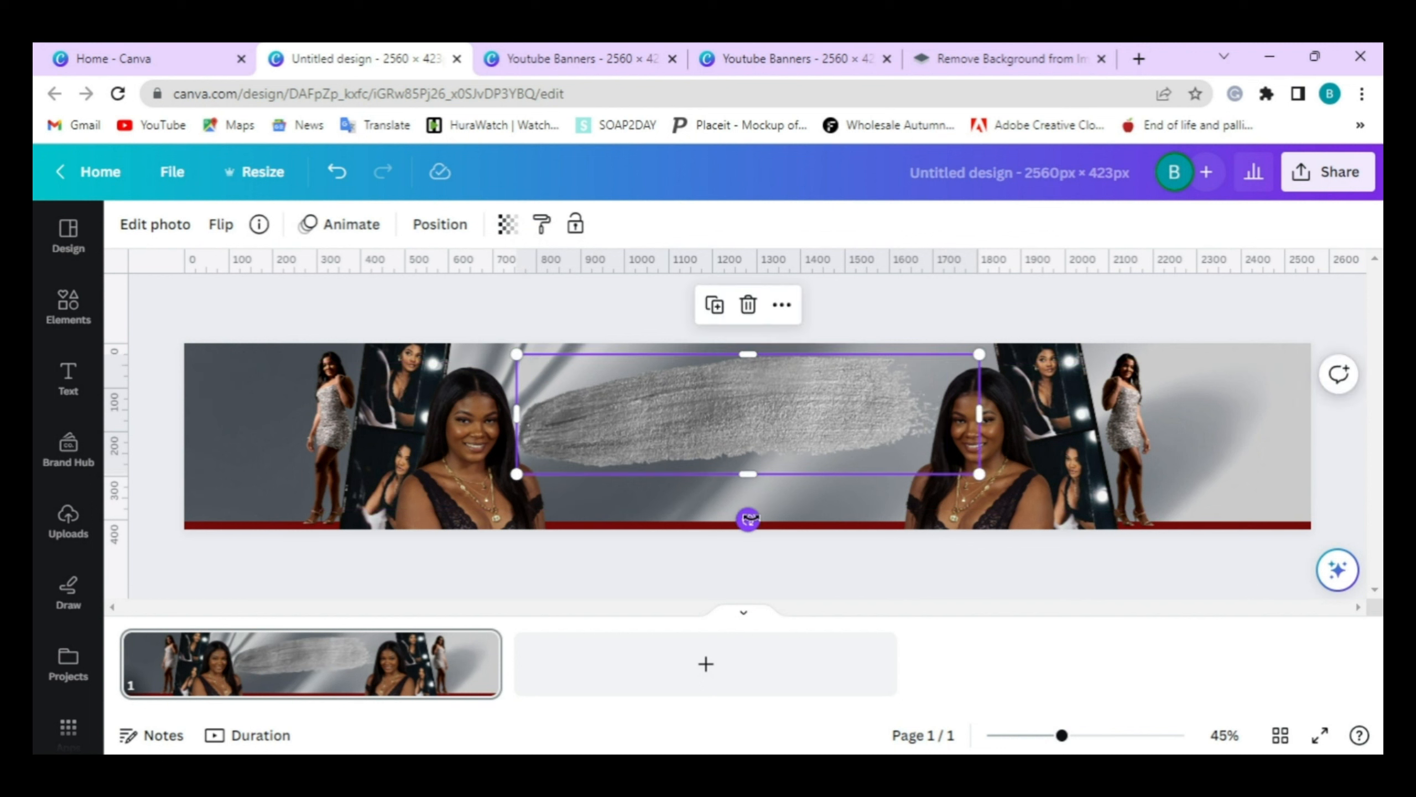
pyautogui.moveTo(749, 519); pyautogui.dragTo(755, 519)
pyautogui.click(792, 560)
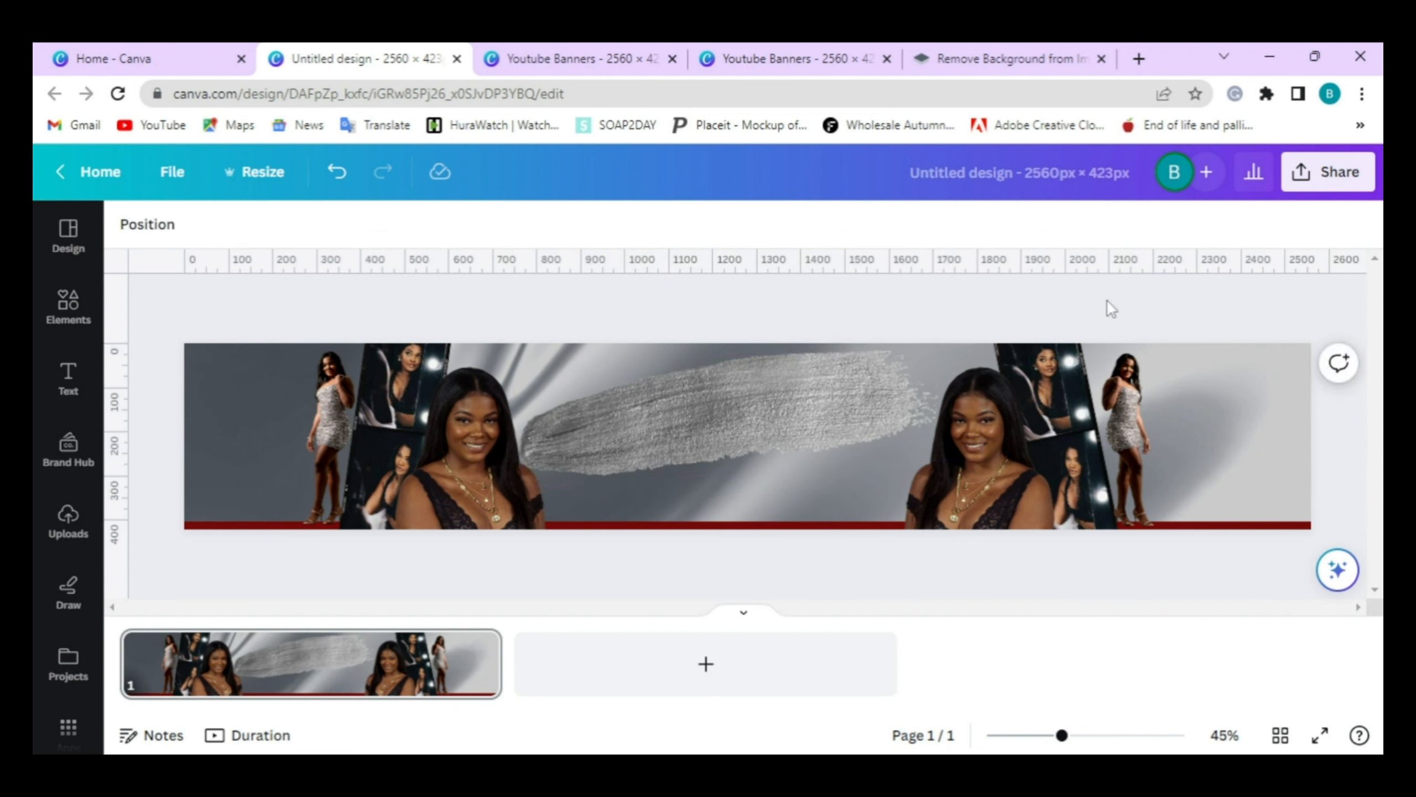
pyautogui.press('t')
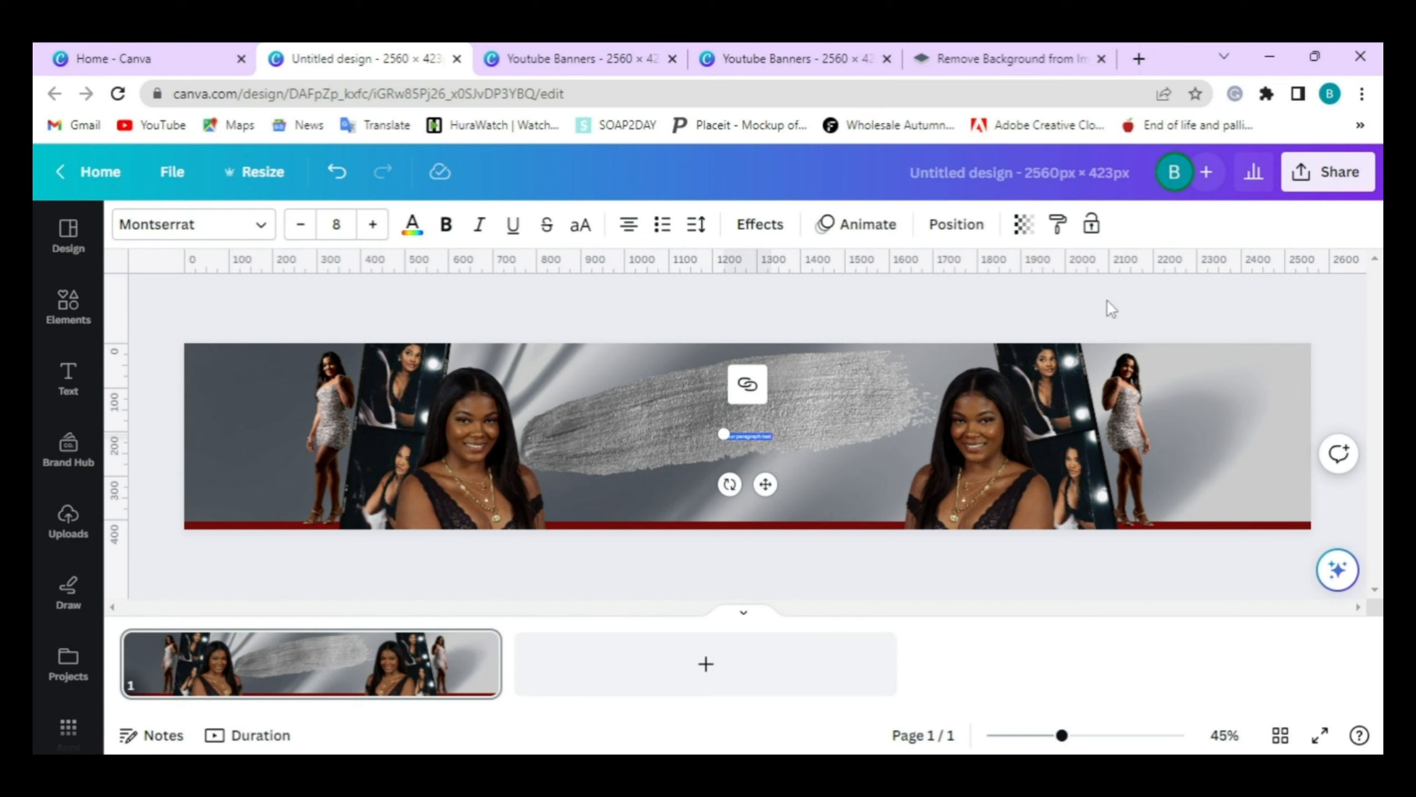
# - Replace the placeholder with the pasted channel name, enlarge it, and delete the stray letter
pyautogui.press('BackSpace')
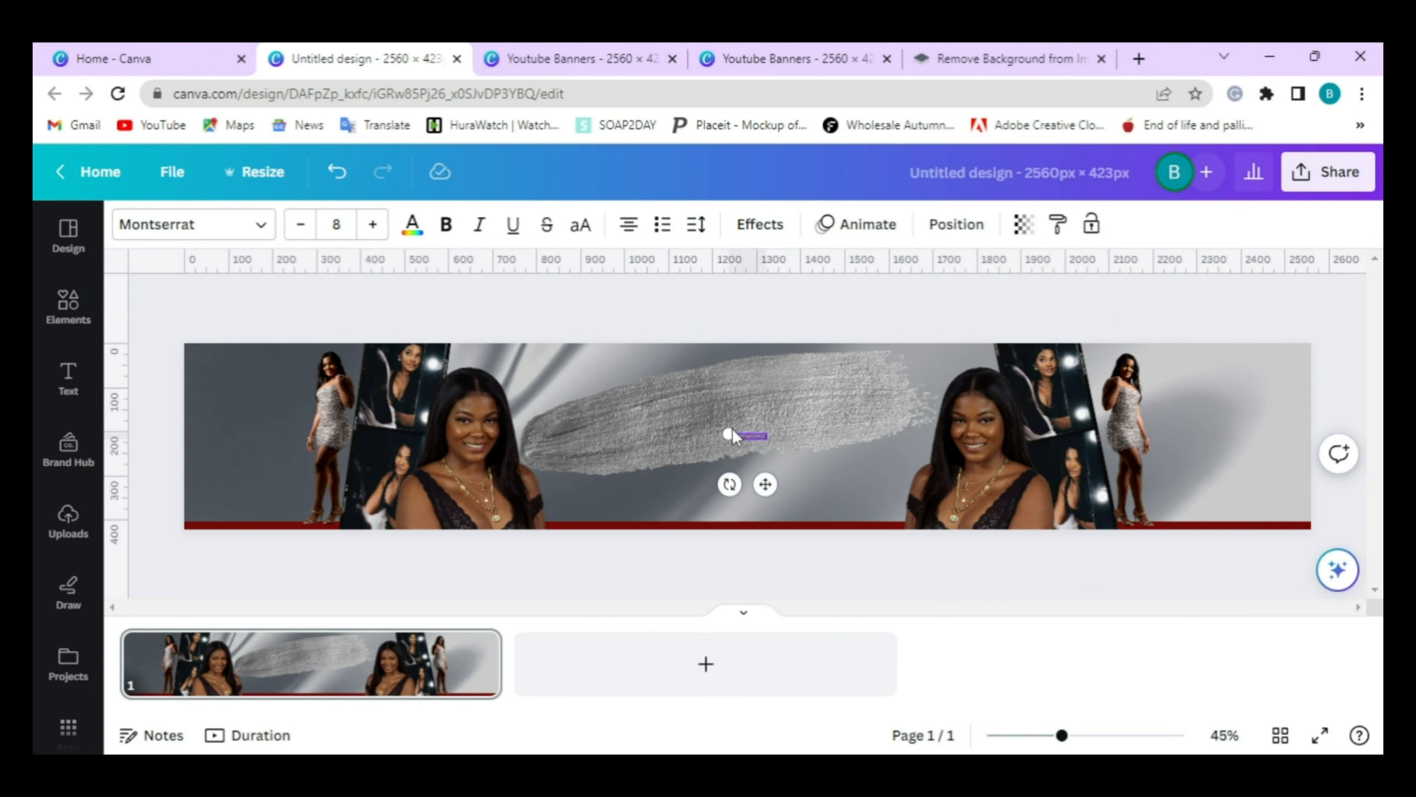
pyautogui.write('August Simone')
pyautogui.moveTo(655, 428); pyautogui.dragTo(554, 409)
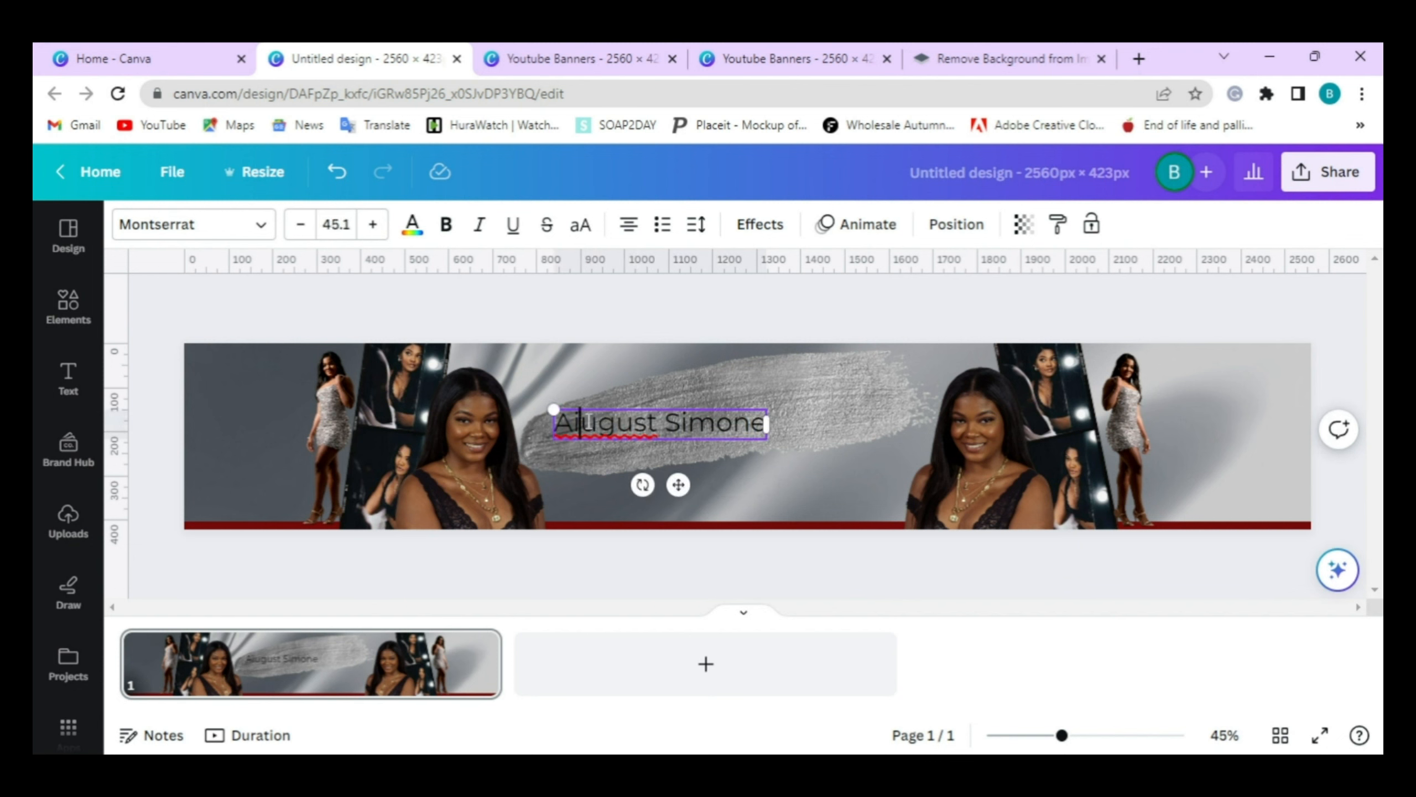
pyautogui.click(589, 422)
pyautogui.press('BackSpace')
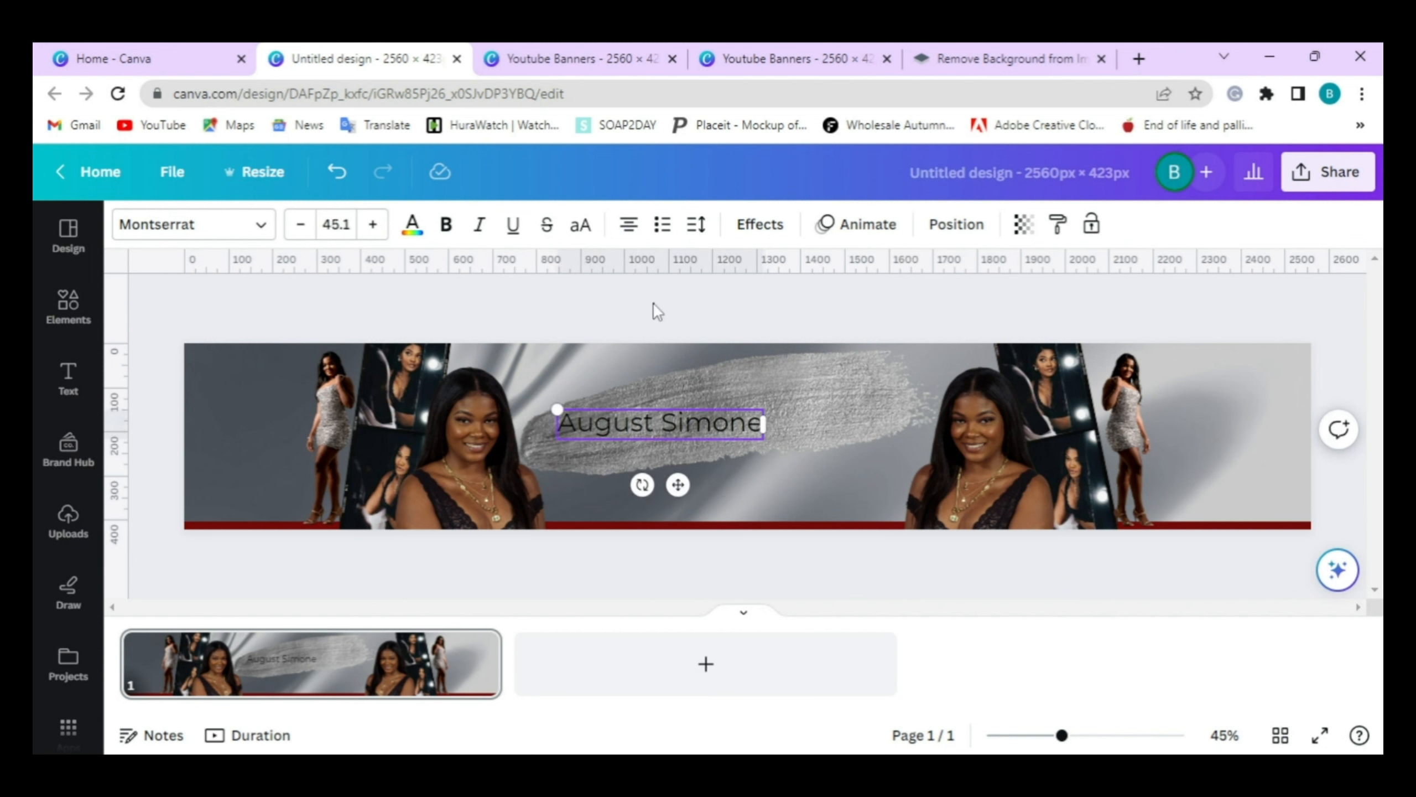
pyautogui.click(653, 302)
pyautogui.click(701, 422)
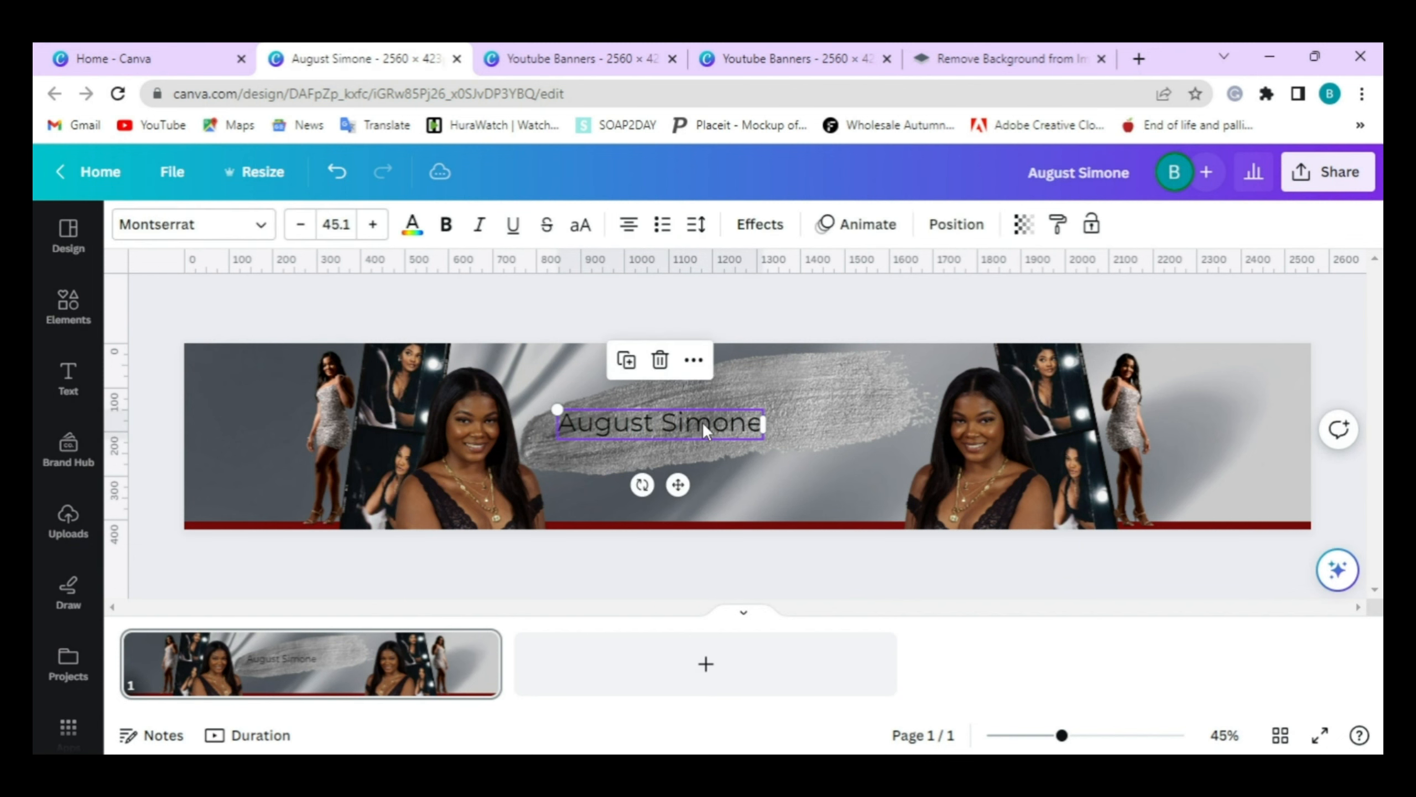
# - Set the channel name's font to Amalfi Coast
pyautogui.click(259, 229)
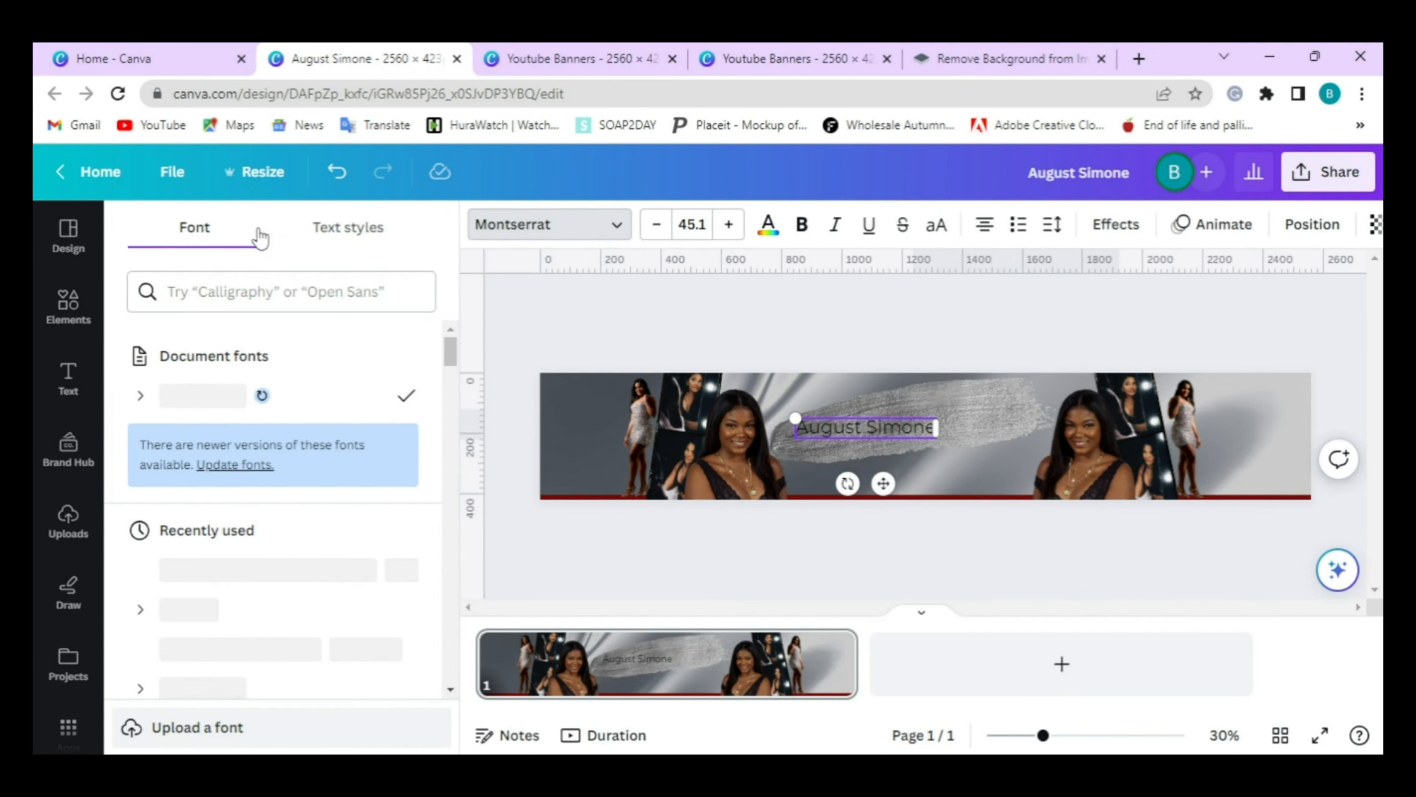
pyautogui.click(265, 304)
pyautogui.write('amalfi coast')
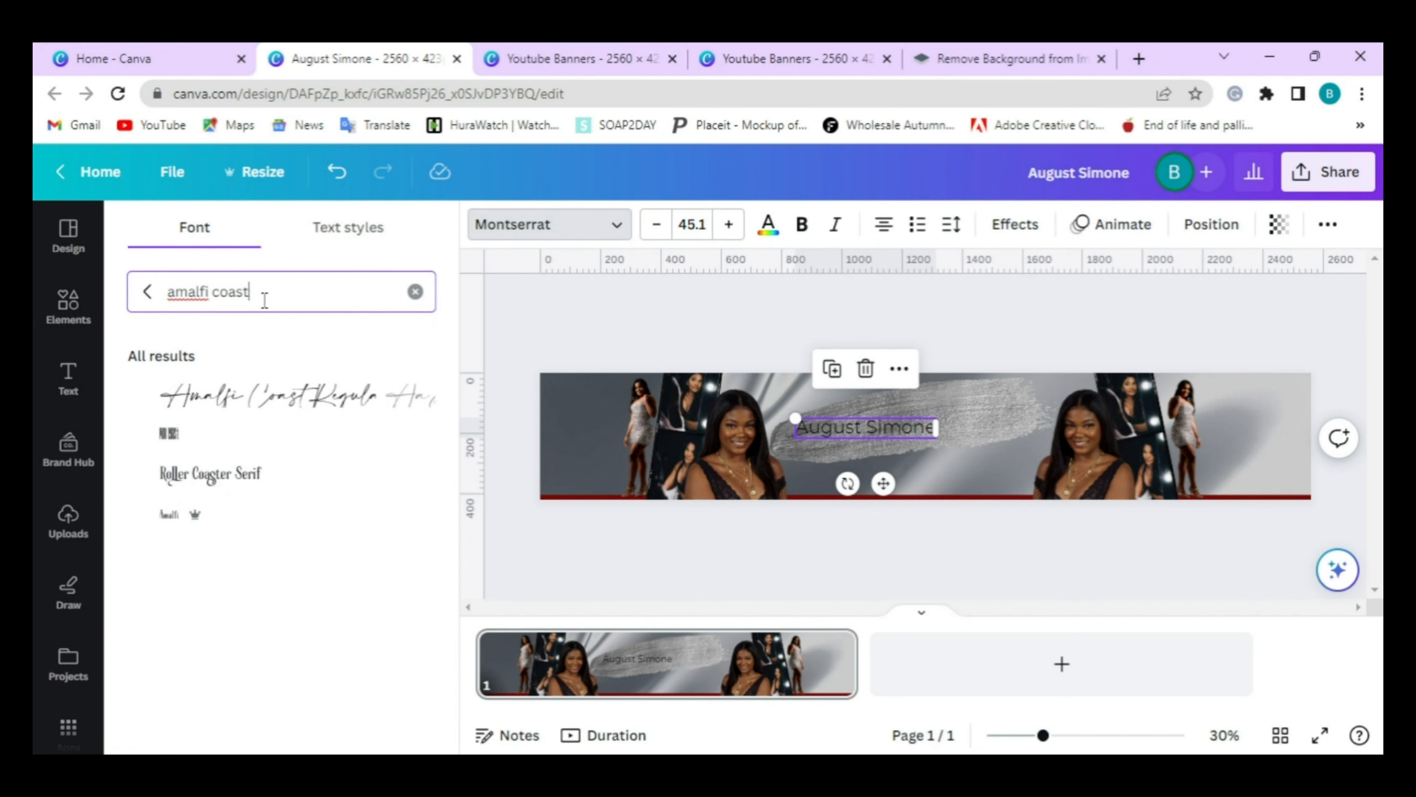
pyautogui.click(274, 396)
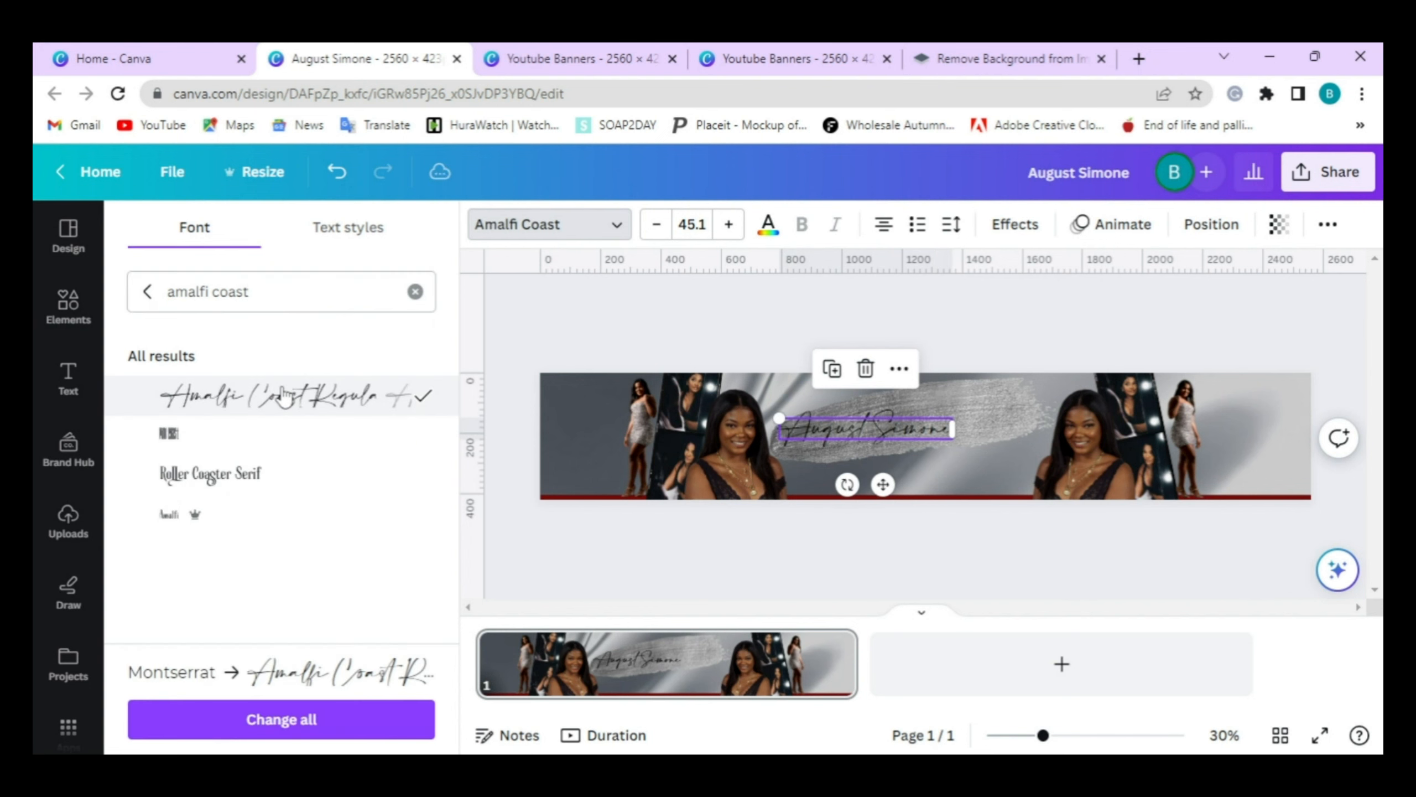
pyautogui.click(498, 325)
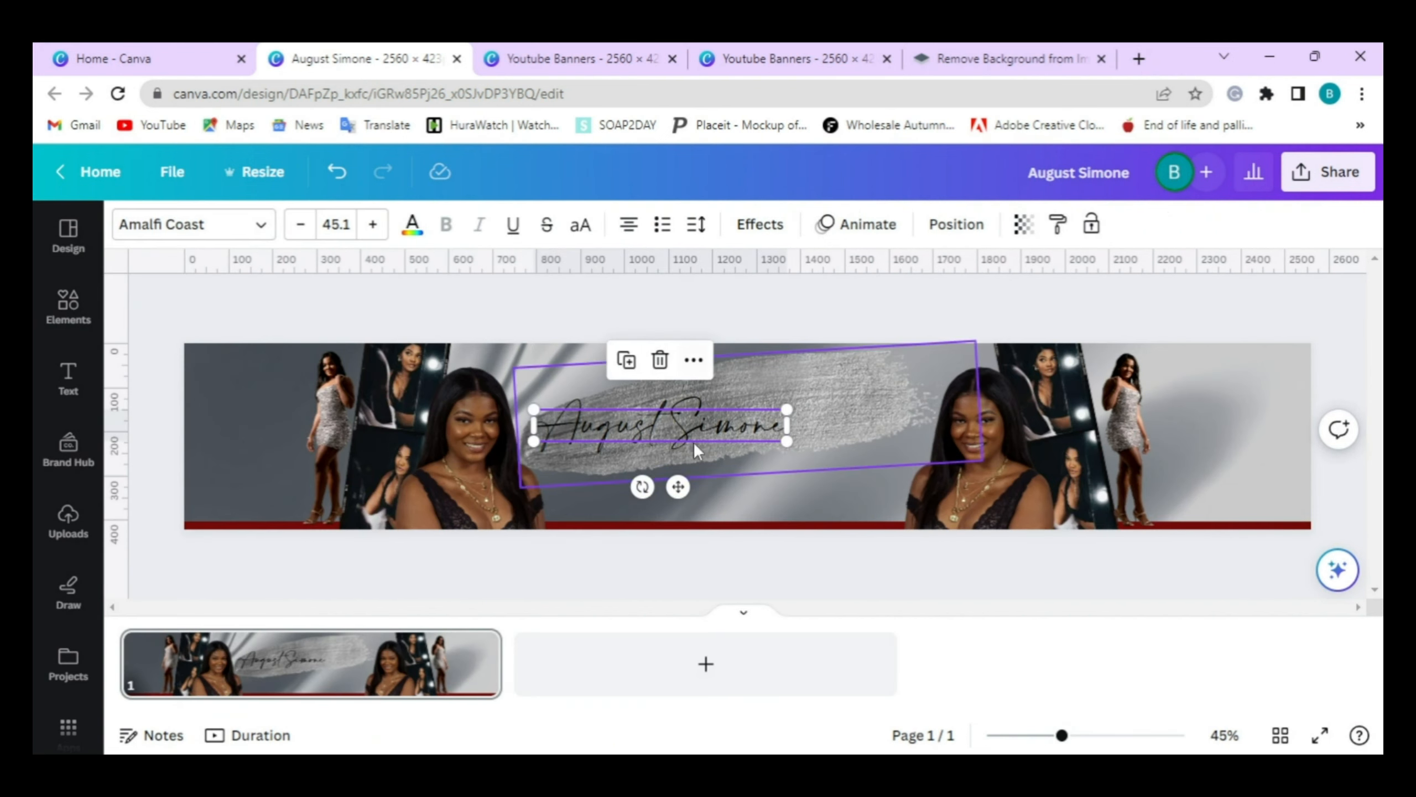
# - Centre the name over the silver brushstroke
pyautogui.moveTo(678, 486); pyautogui.dragTo(744, 472)
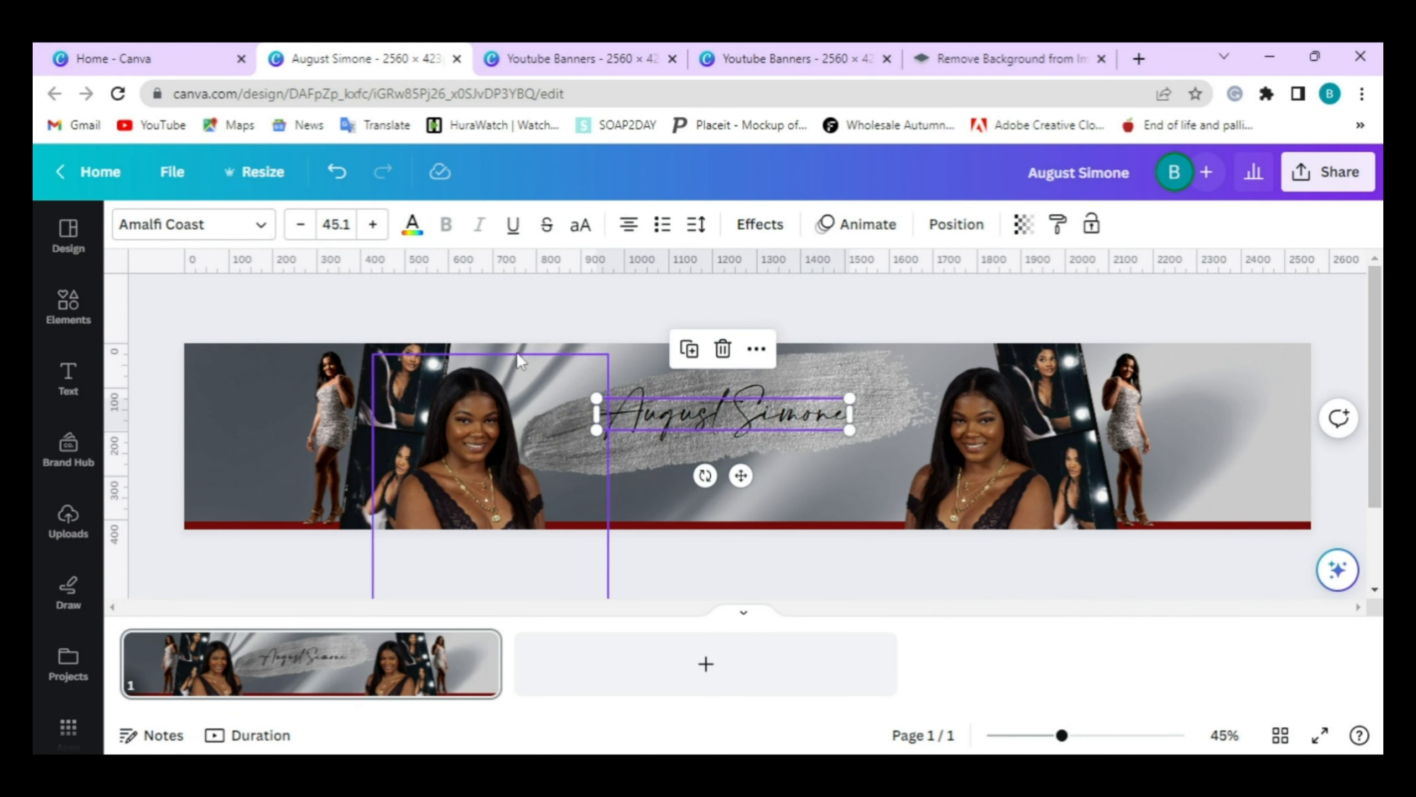
pyautogui.click(518, 338)
pyautogui.click(696, 429)
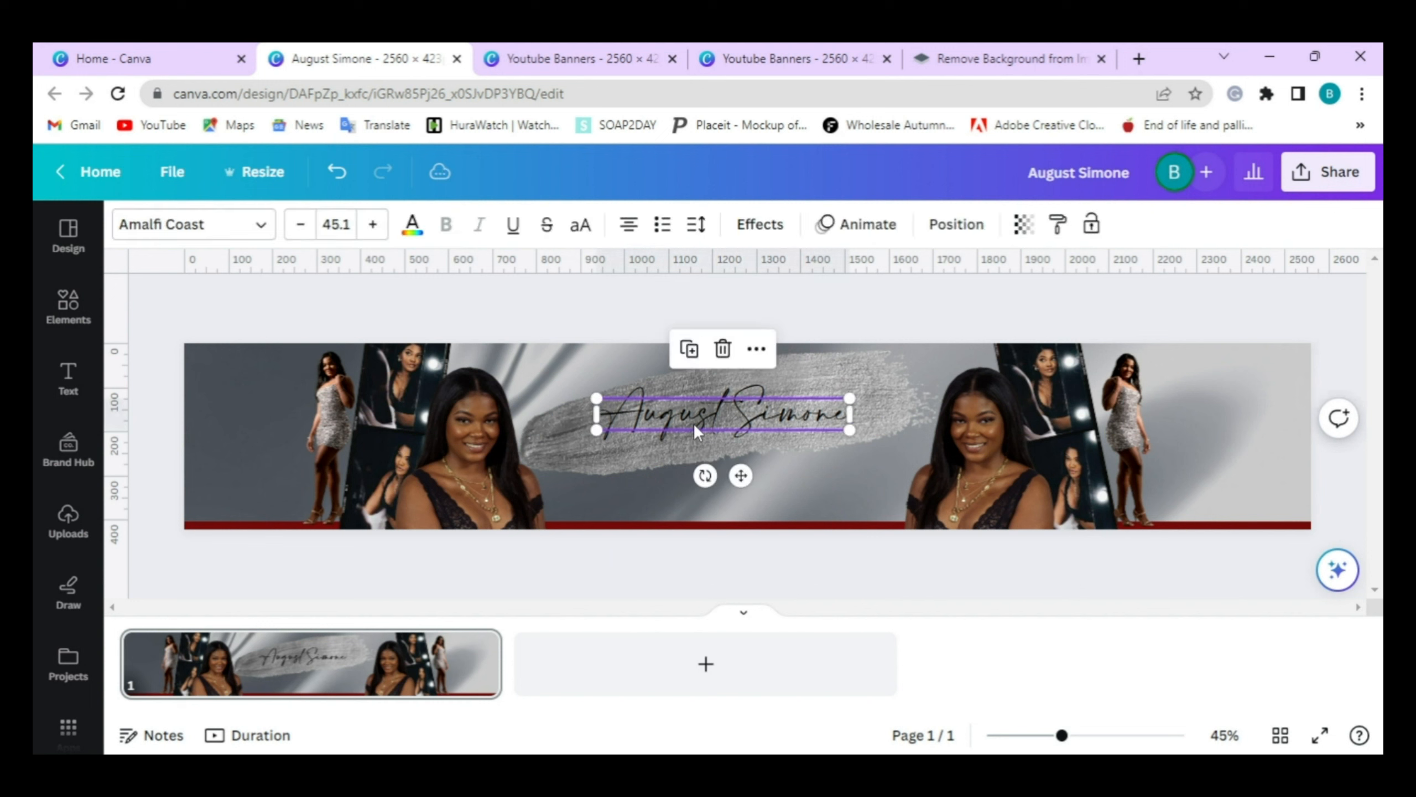
pyautogui.click(412, 226)
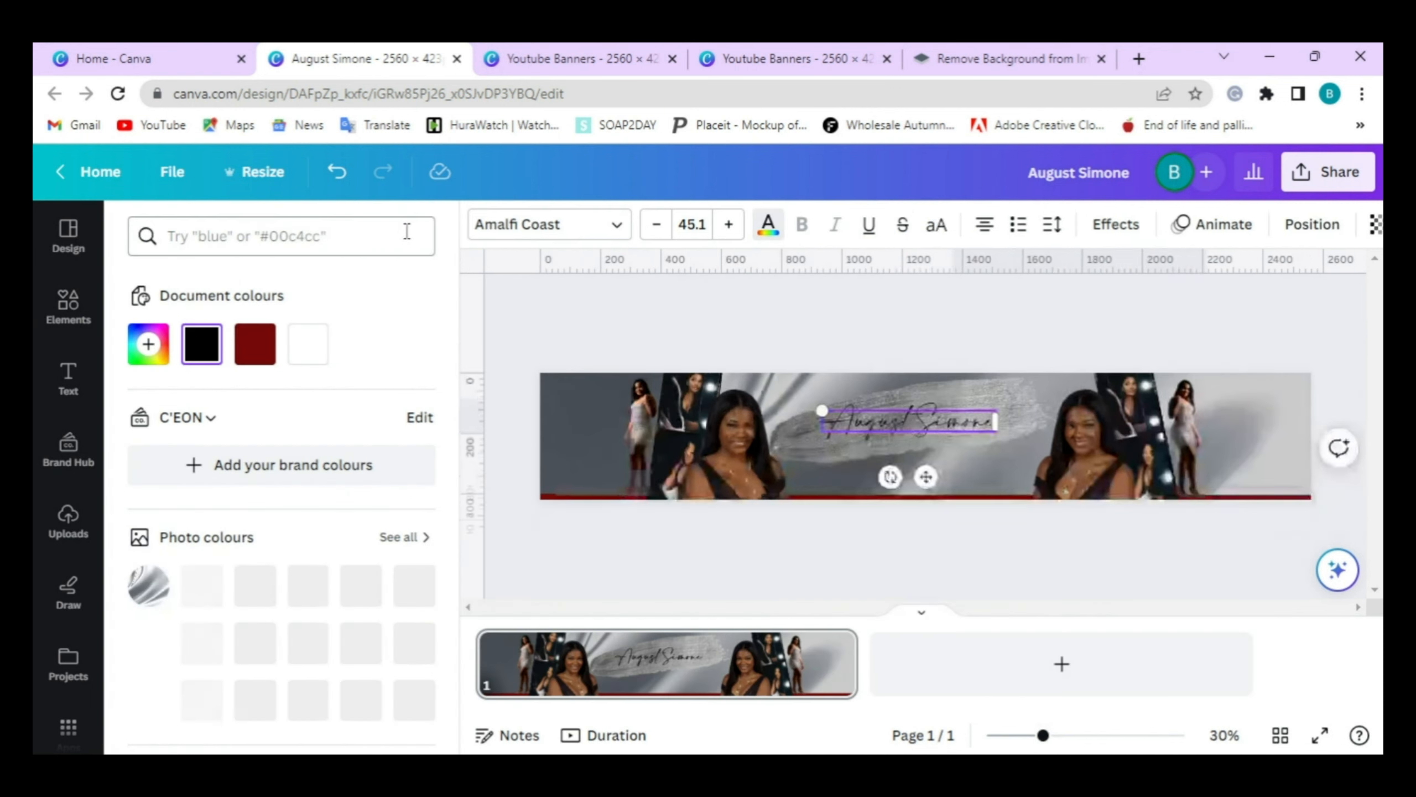
# - Make the name text white, enlarge it, and reposition it over the brushstroke
pyautogui.click(315, 355)
pyautogui.click(599, 341)
pyautogui.click(692, 313)
pyautogui.click(672, 410)
pyautogui.moveTo(592, 398); pyautogui.dragTo(554, 391)
pyautogui.moveTo(661, 427); pyautogui.dragTo(672, 426)
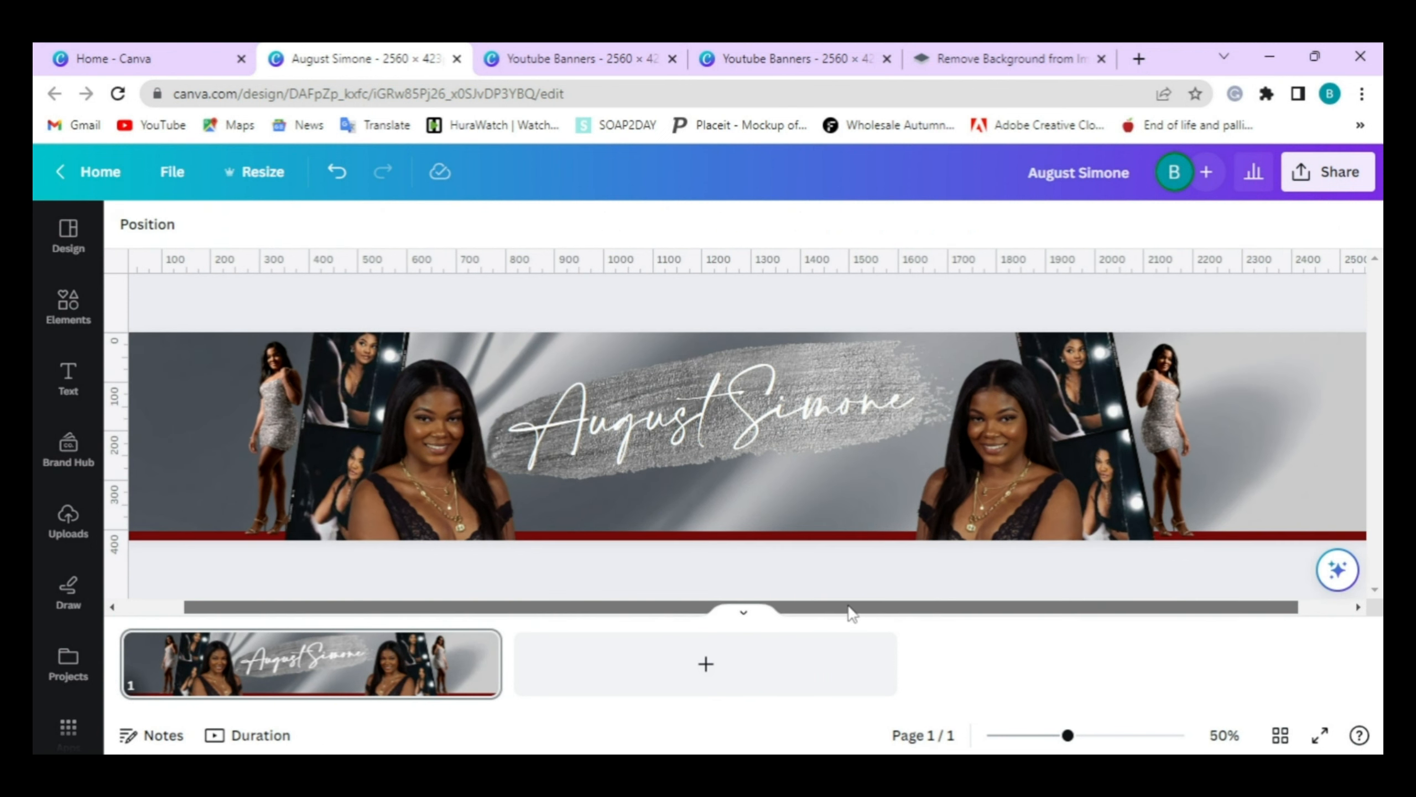
pyautogui.click(716, 413)
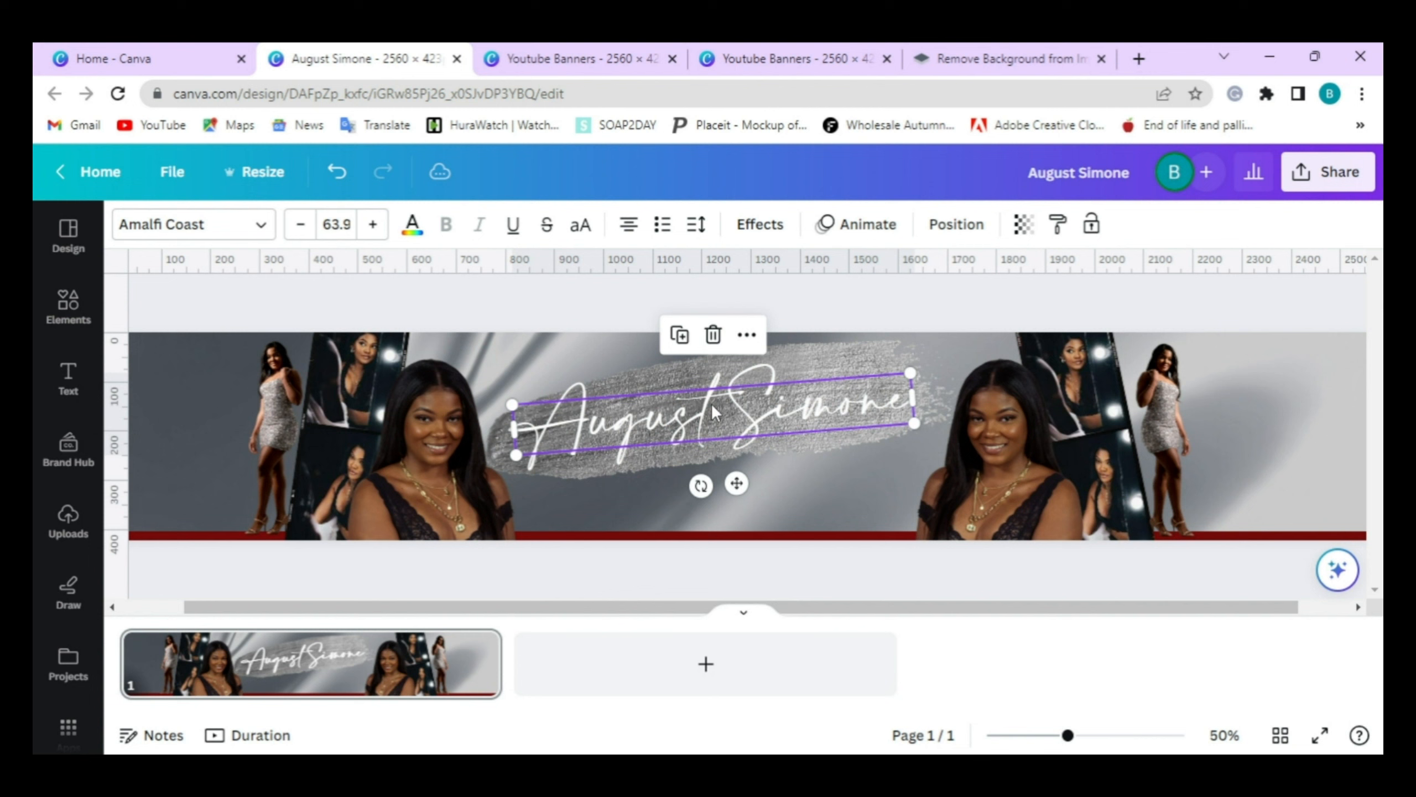
# - Give the name a light gray outline effect and increase the outline thickness
pyautogui.click(778, 231)
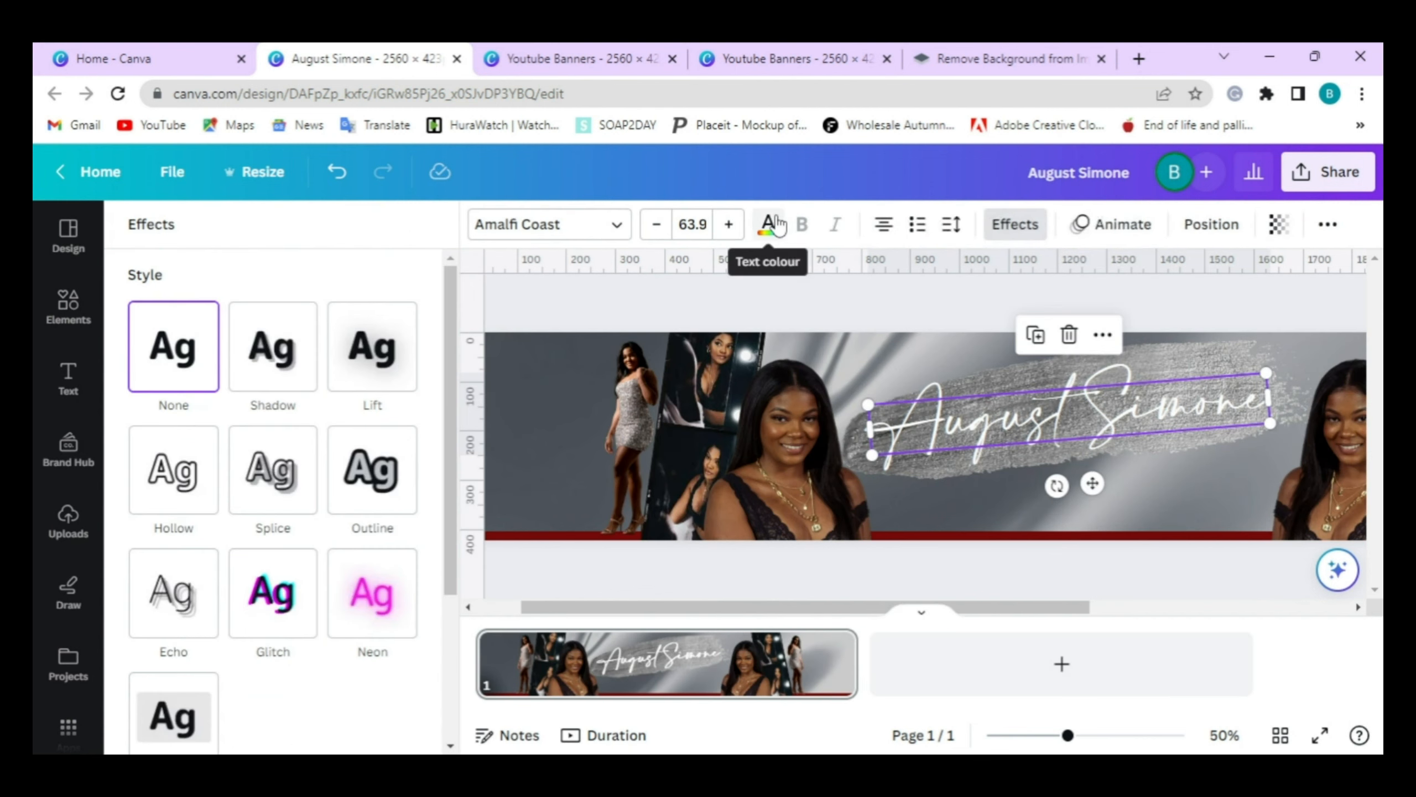
pyautogui.click(381, 472)
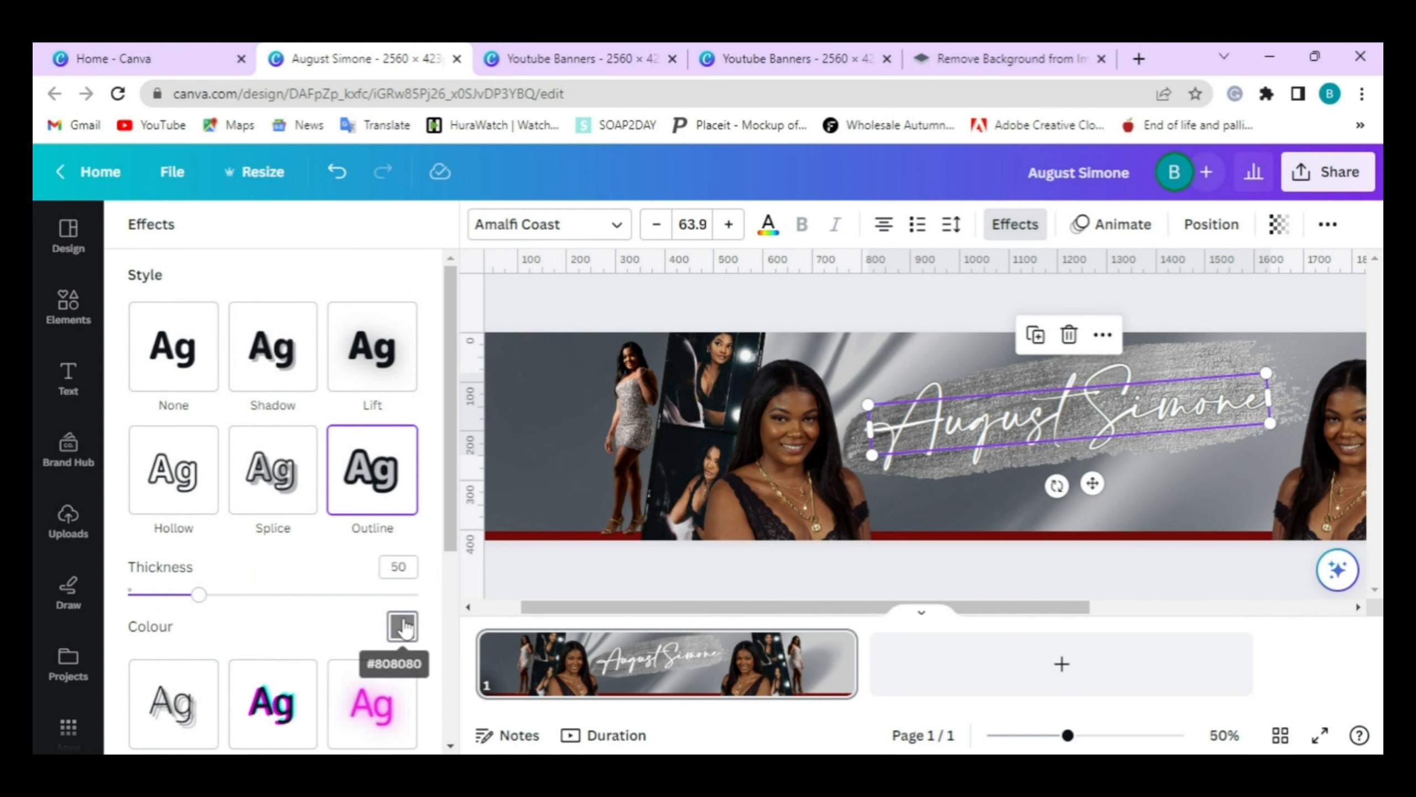
pyautogui.click(403, 625)
pyautogui.scroll(-1, 315, 494)
pyautogui.scroll(-2, 314, 493)
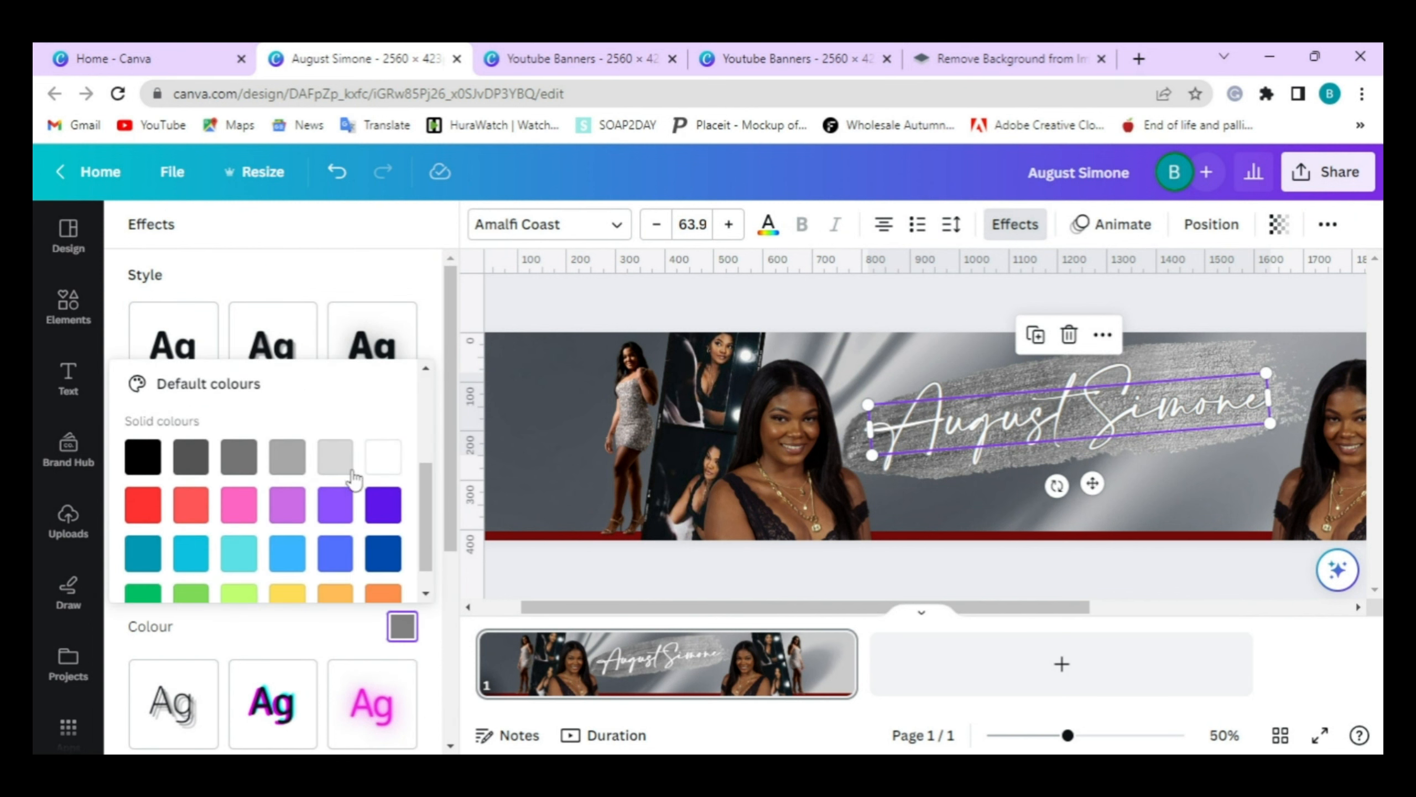
pyautogui.click(295, 466)
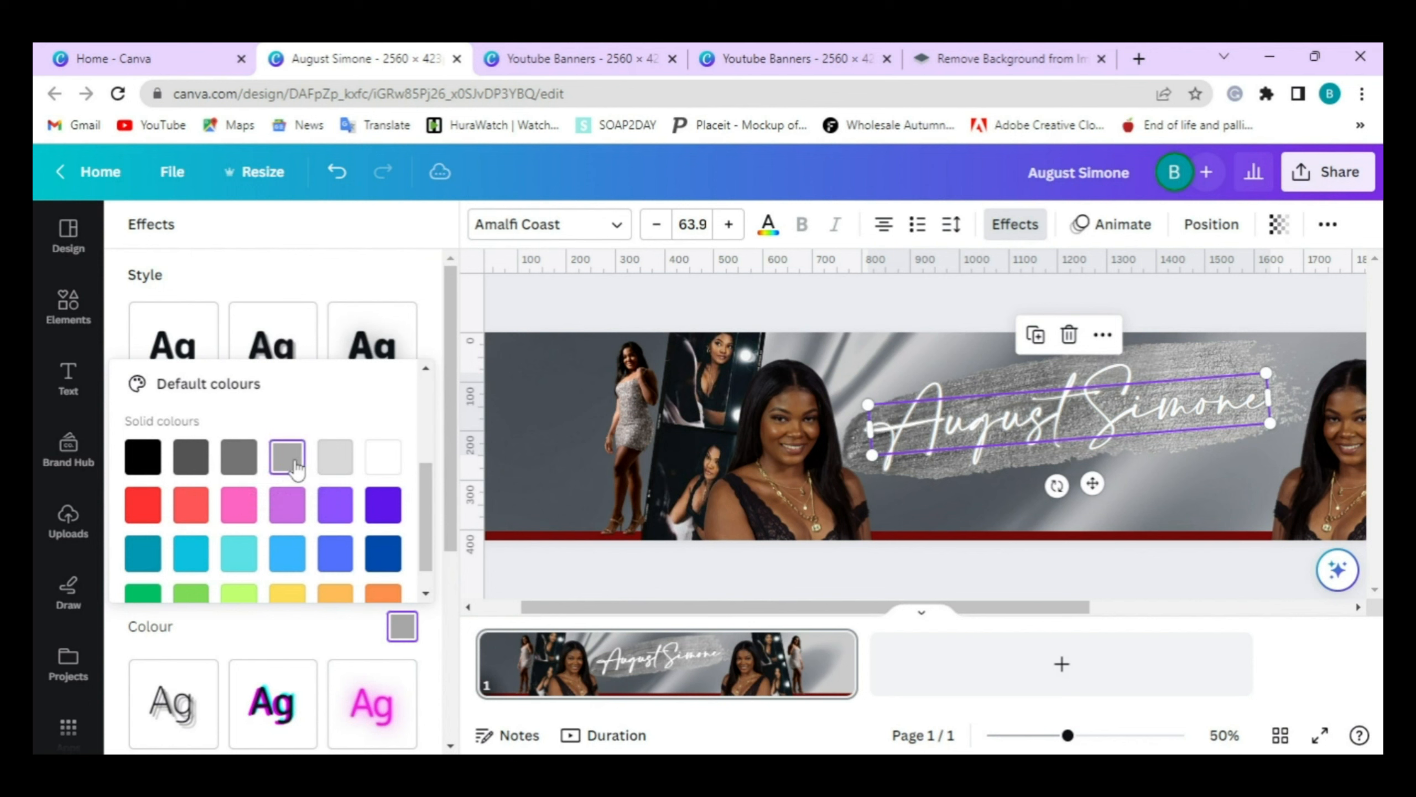
pyautogui.click(339, 631)
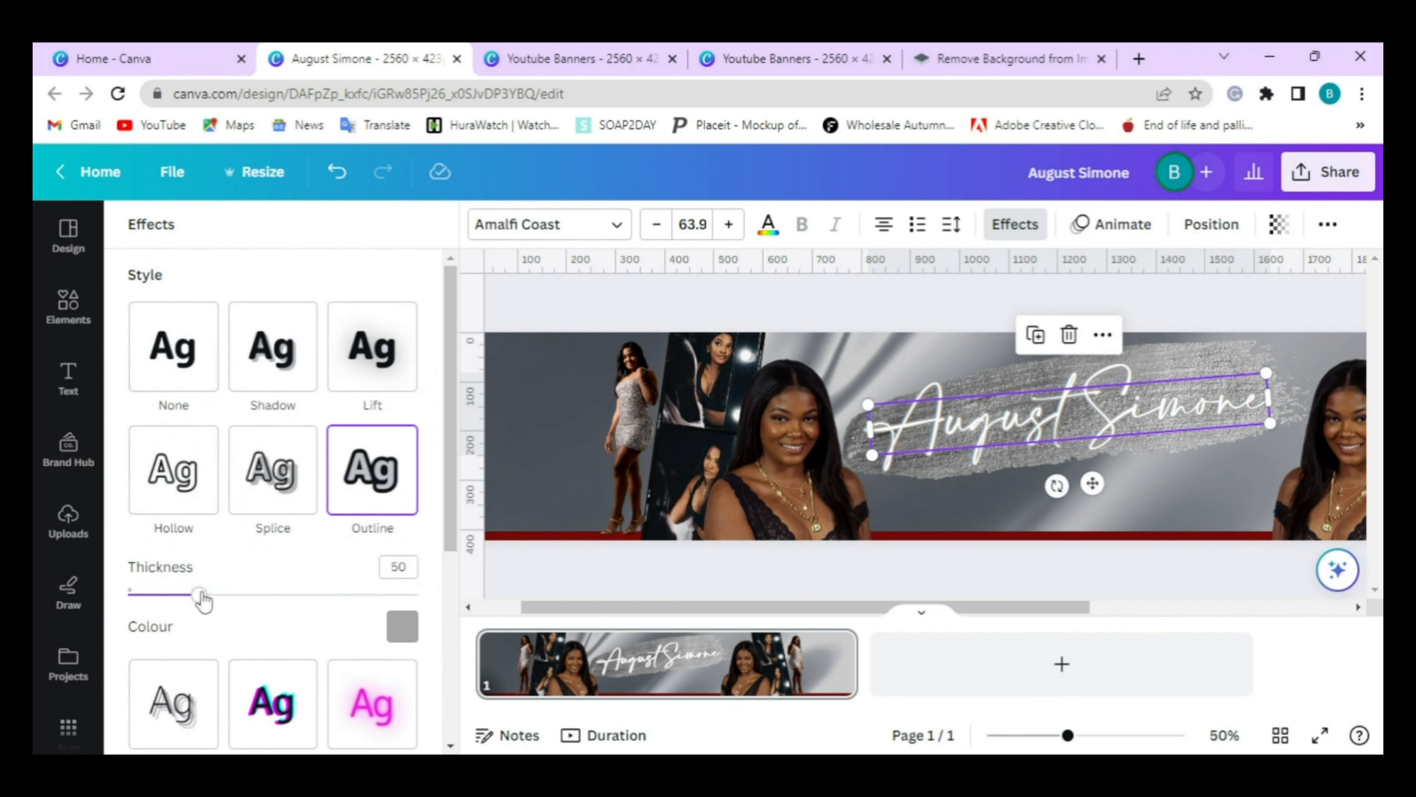
pyautogui.moveTo(202, 598); pyautogui.dragTo(255, 599)
pyautogui.moveTo(255, 598); pyautogui.dragTo(263, 601)
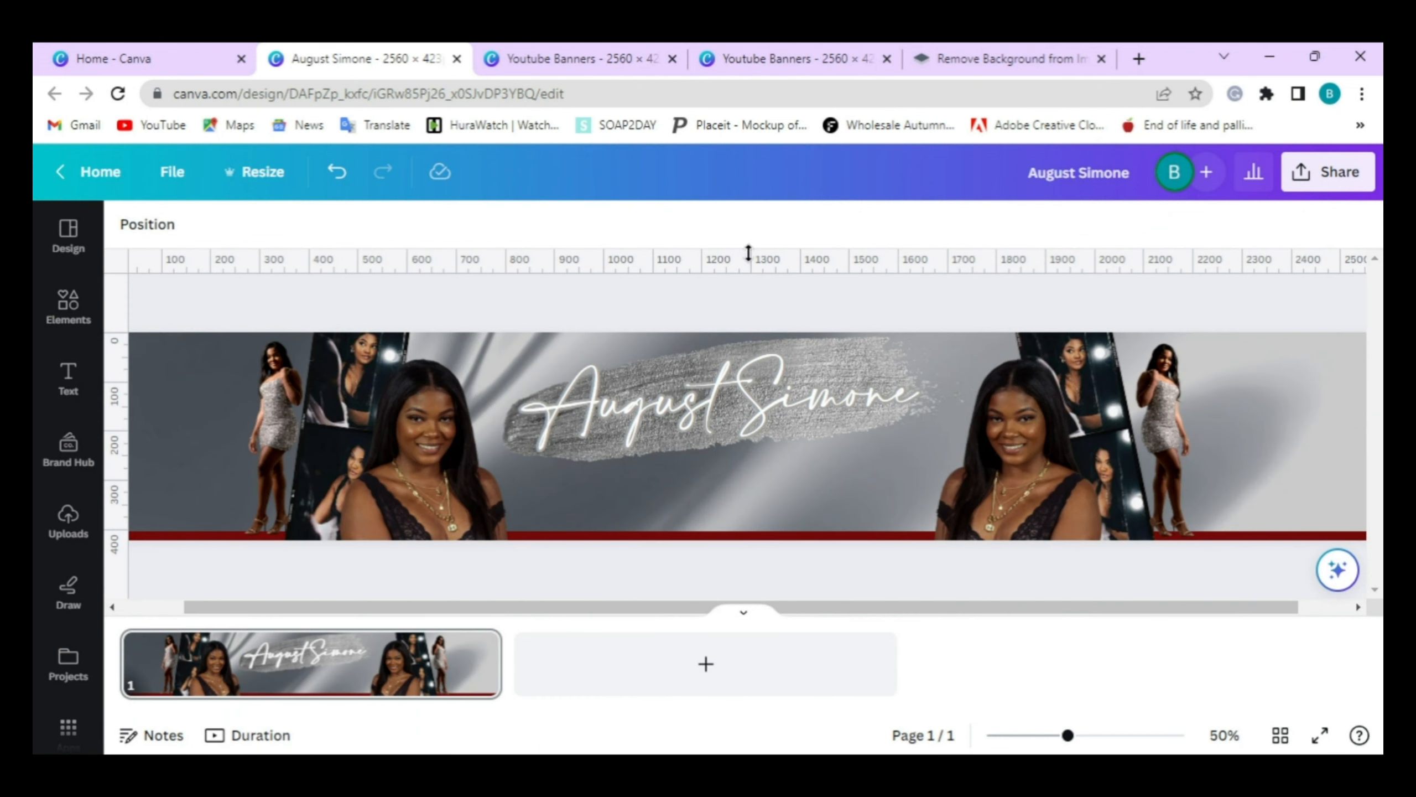
# - Add a white square below the script title and flatten it into a short bar
pyautogui.press('r')
pyautogui.click(795, 301)
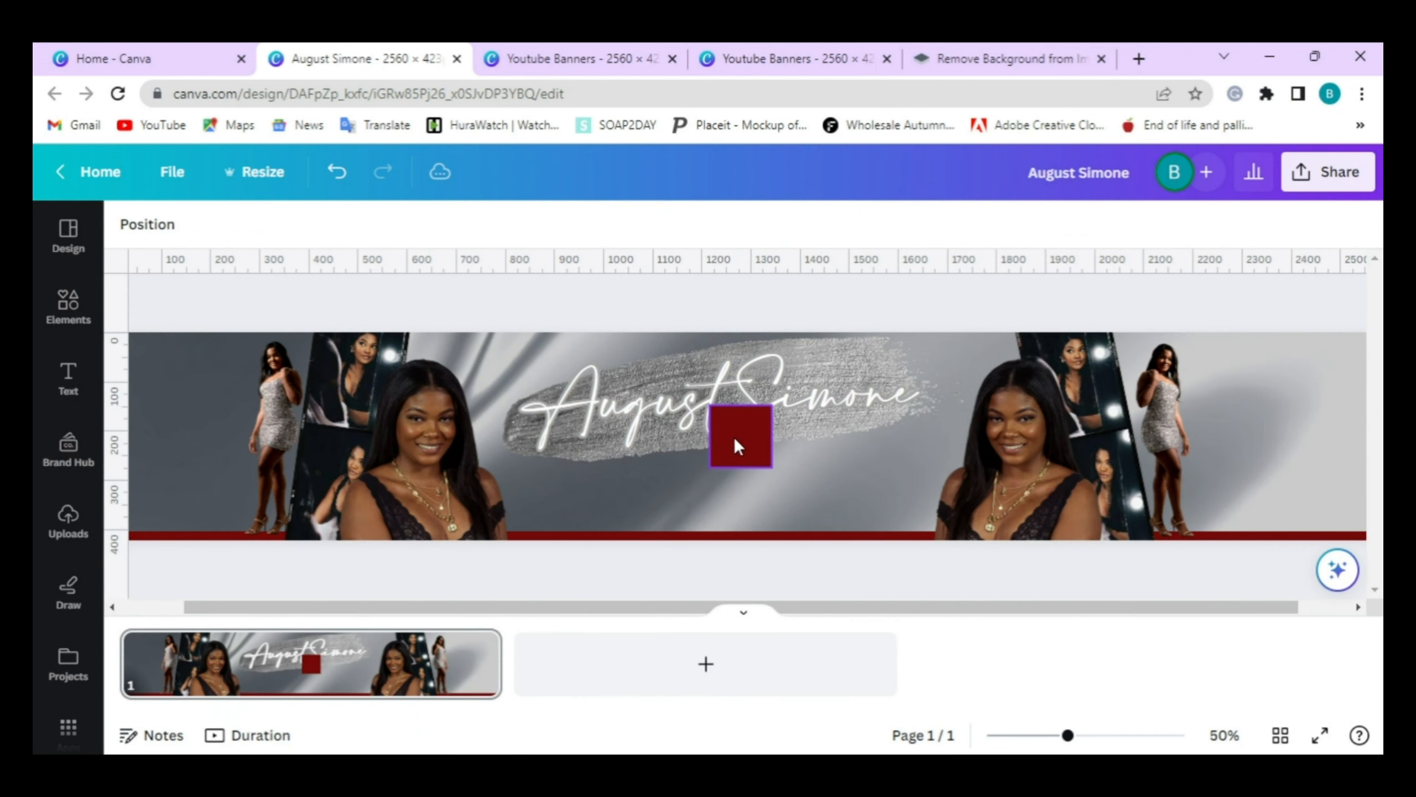
pyautogui.moveTo(734, 445); pyautogui.dragTo(662, 490)
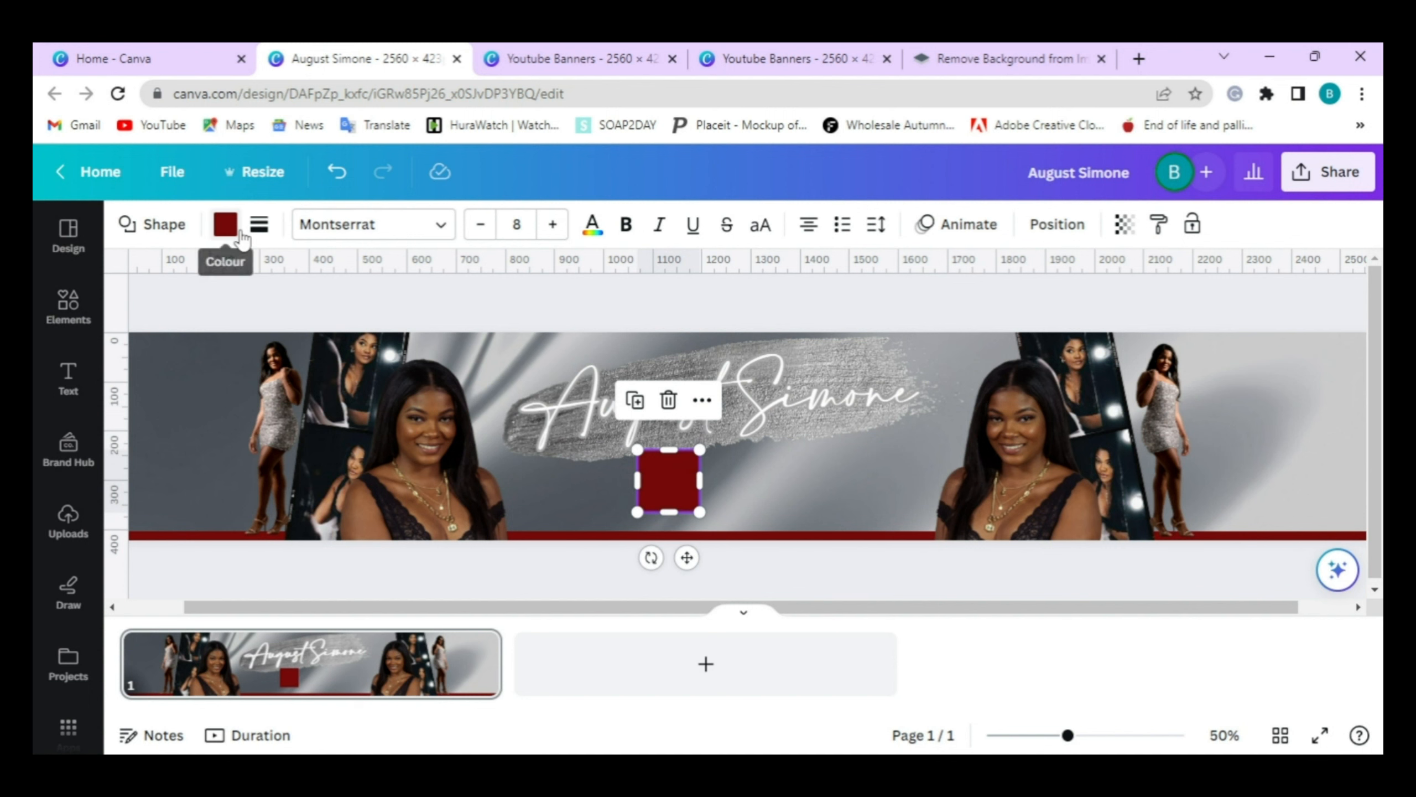
pyautogui.click(239, 237)
pyautogui.click(356, 347)
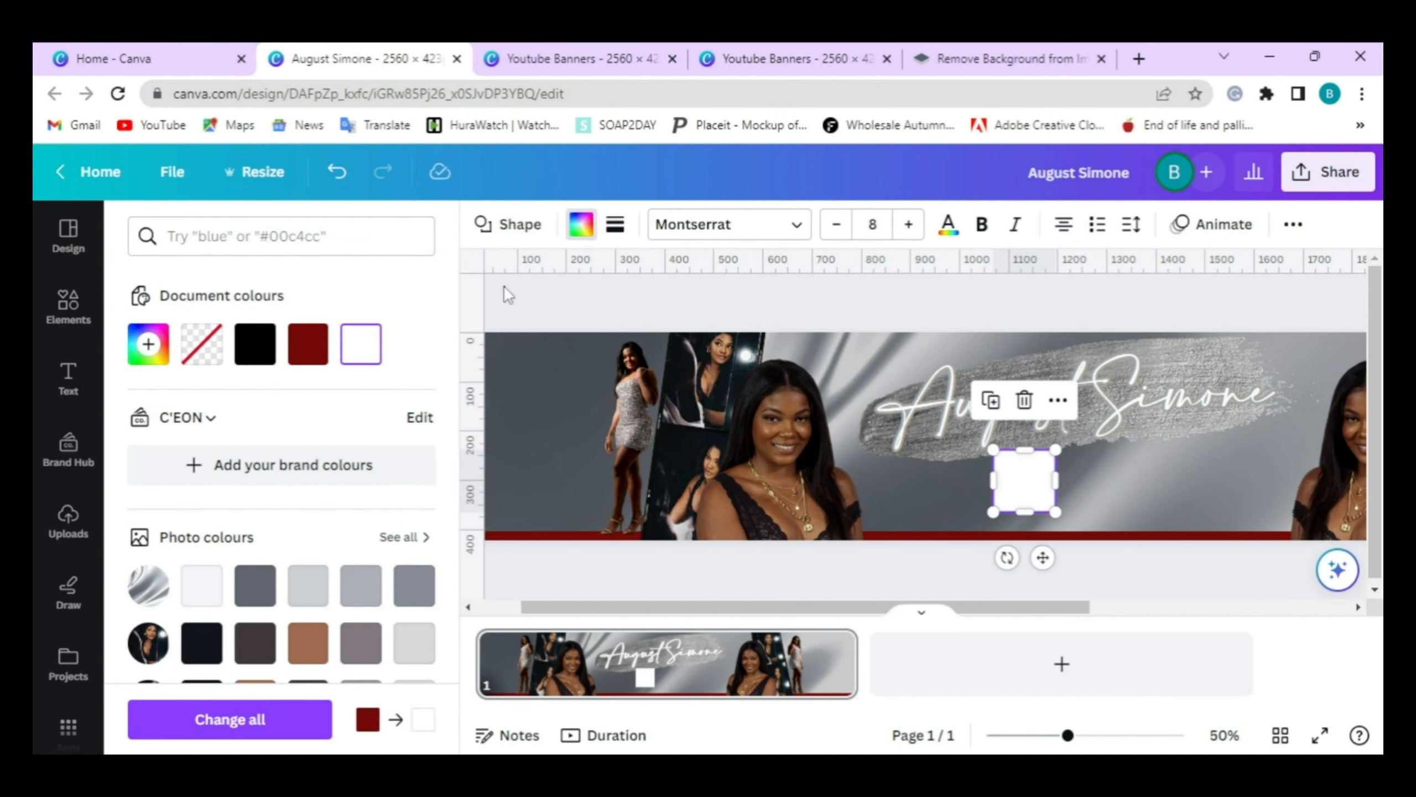
pyautogui.click(504, 287)
pyautogui.moveTo(669, 448); pyautogui.dragTo(848, 497)
# - Round the corners of the white bar
pyautogui.click(833, 473)
pyautogui.click(805, 491)
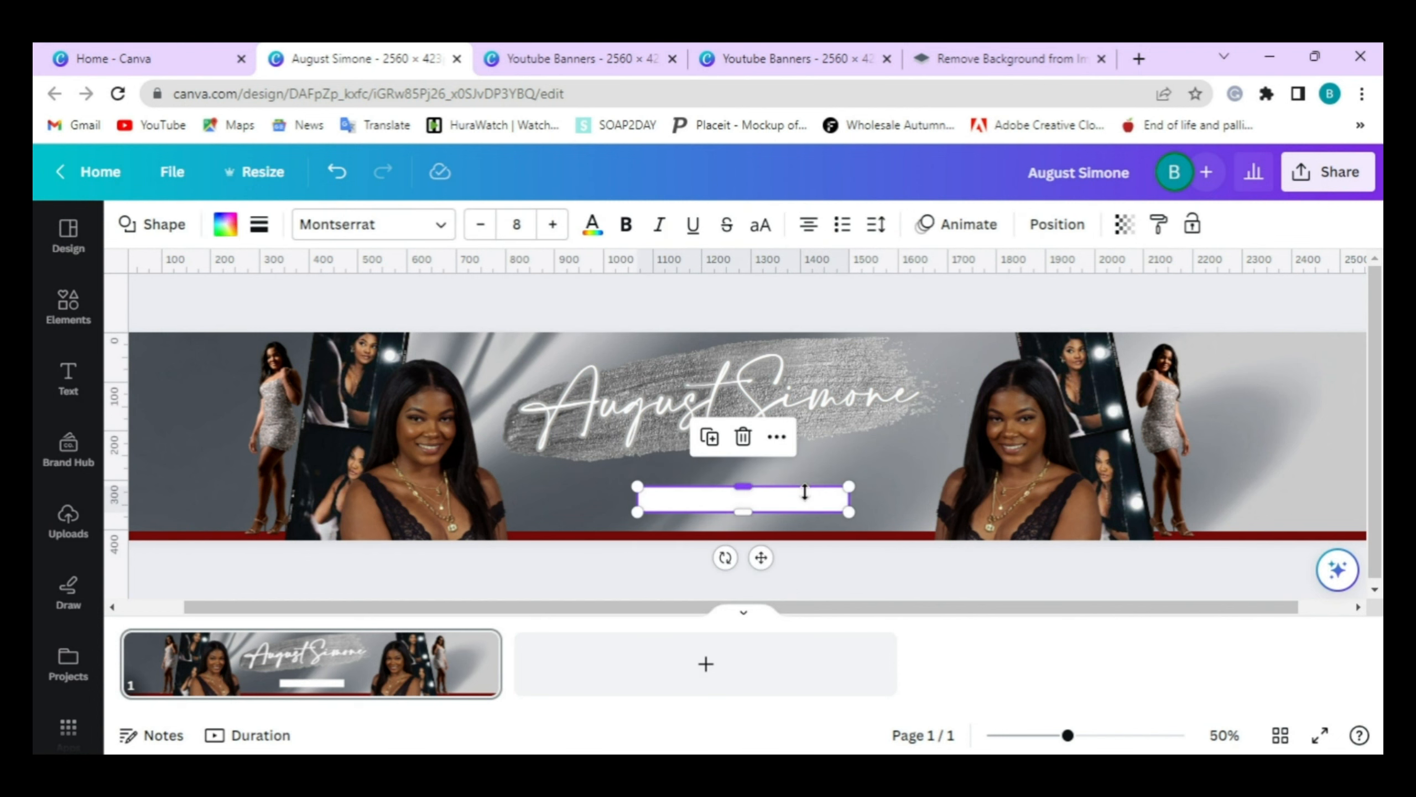
pyautogui.click(259, 226)
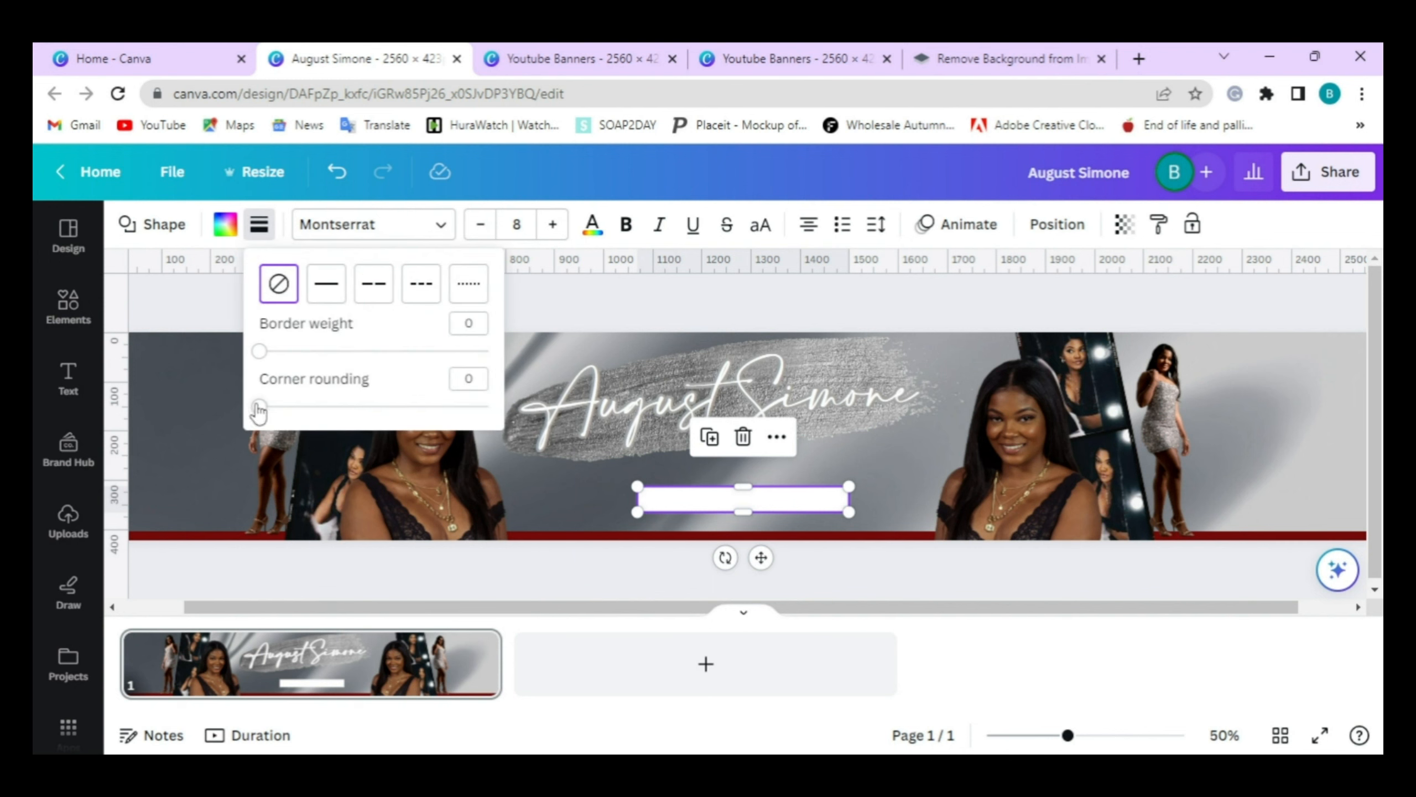
pyautogui.moveTo(258, 408); pyautogui.dragTo(344, 427)
pyautogui.click(580, 305)
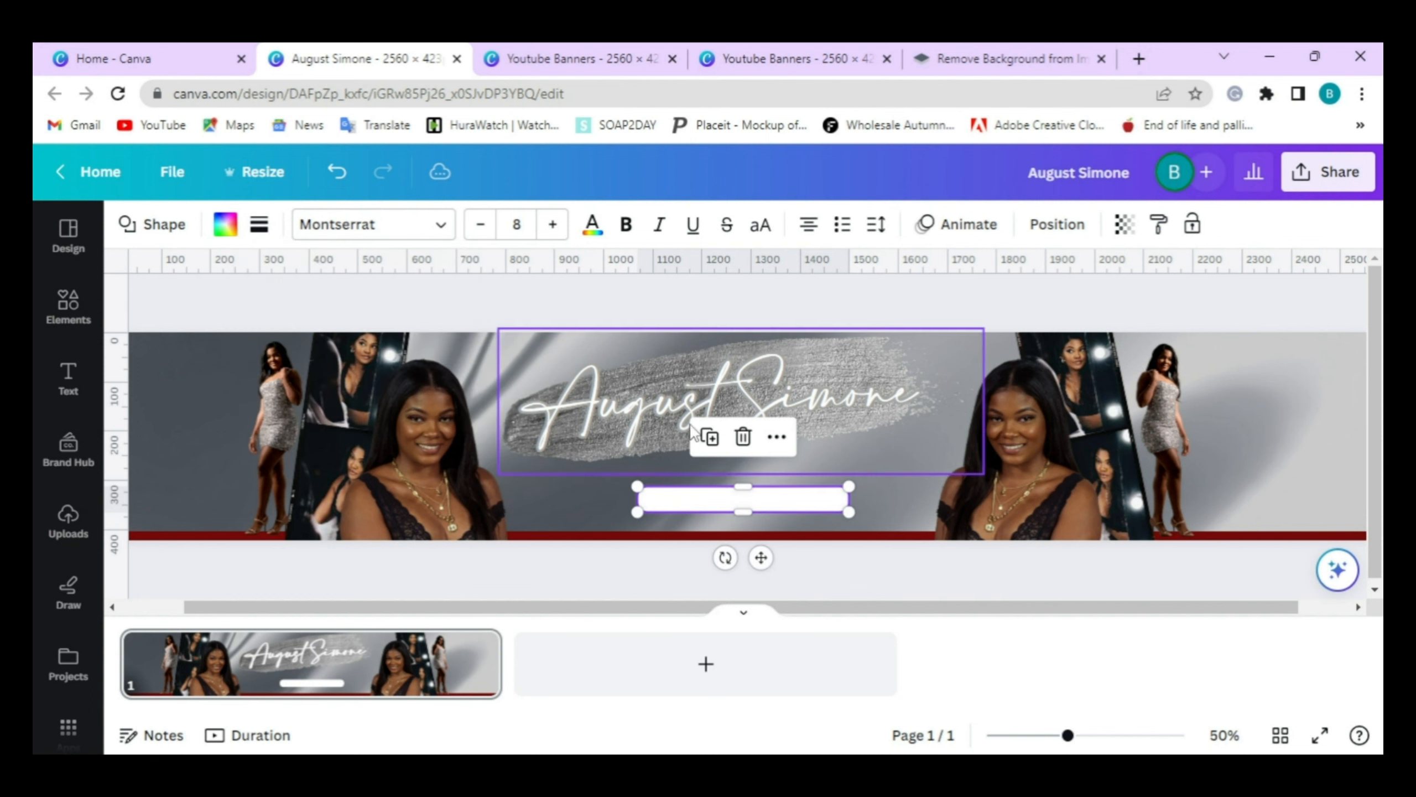
pyautogui.click(723, 310)
# - Widen the white bar, position it under the title, and centre it horizontally on the page
pyautogui.moveTo(771, 496); pyautogui.dragTo(765, 471)
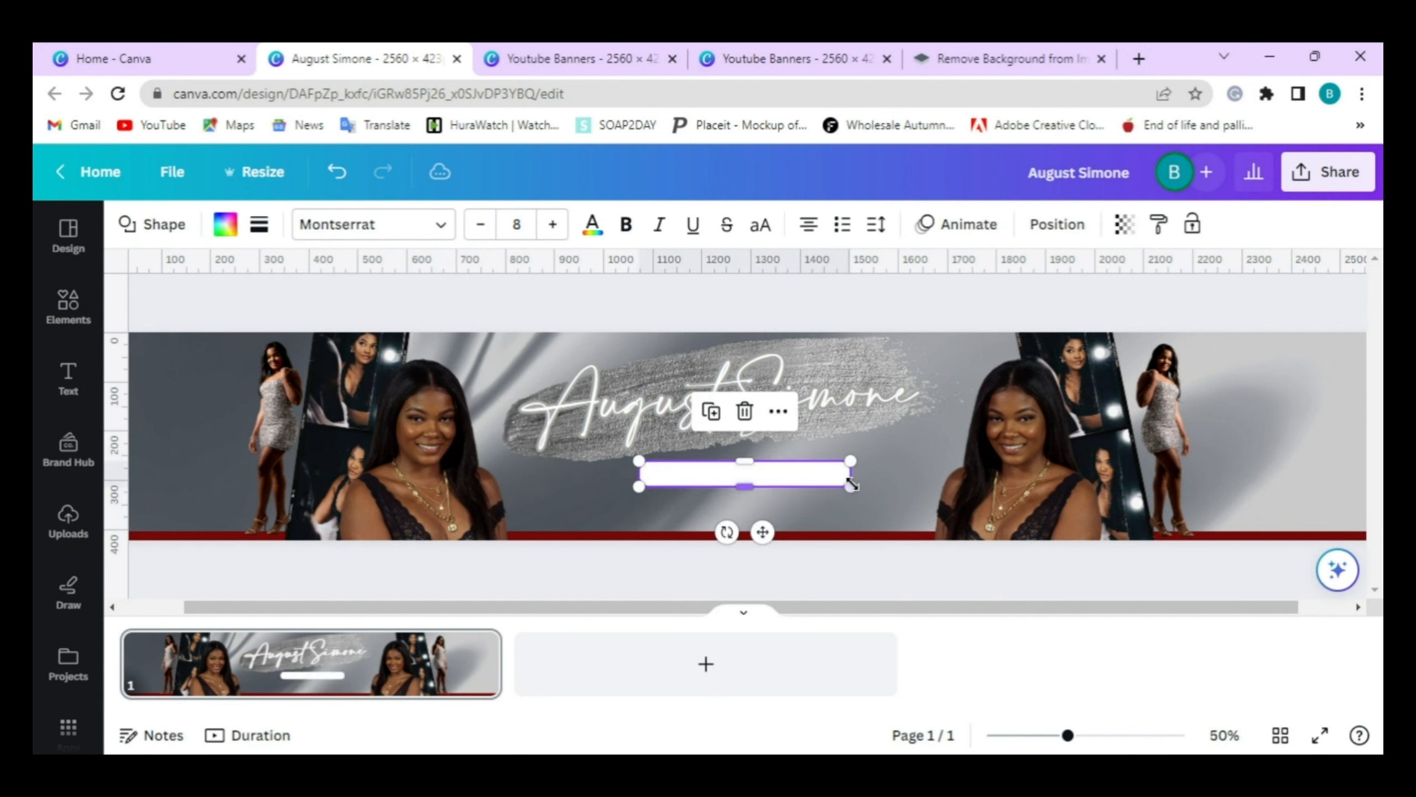
pyautogui.moveTo(852, 473); pyautogui.dragTo(891, 473)
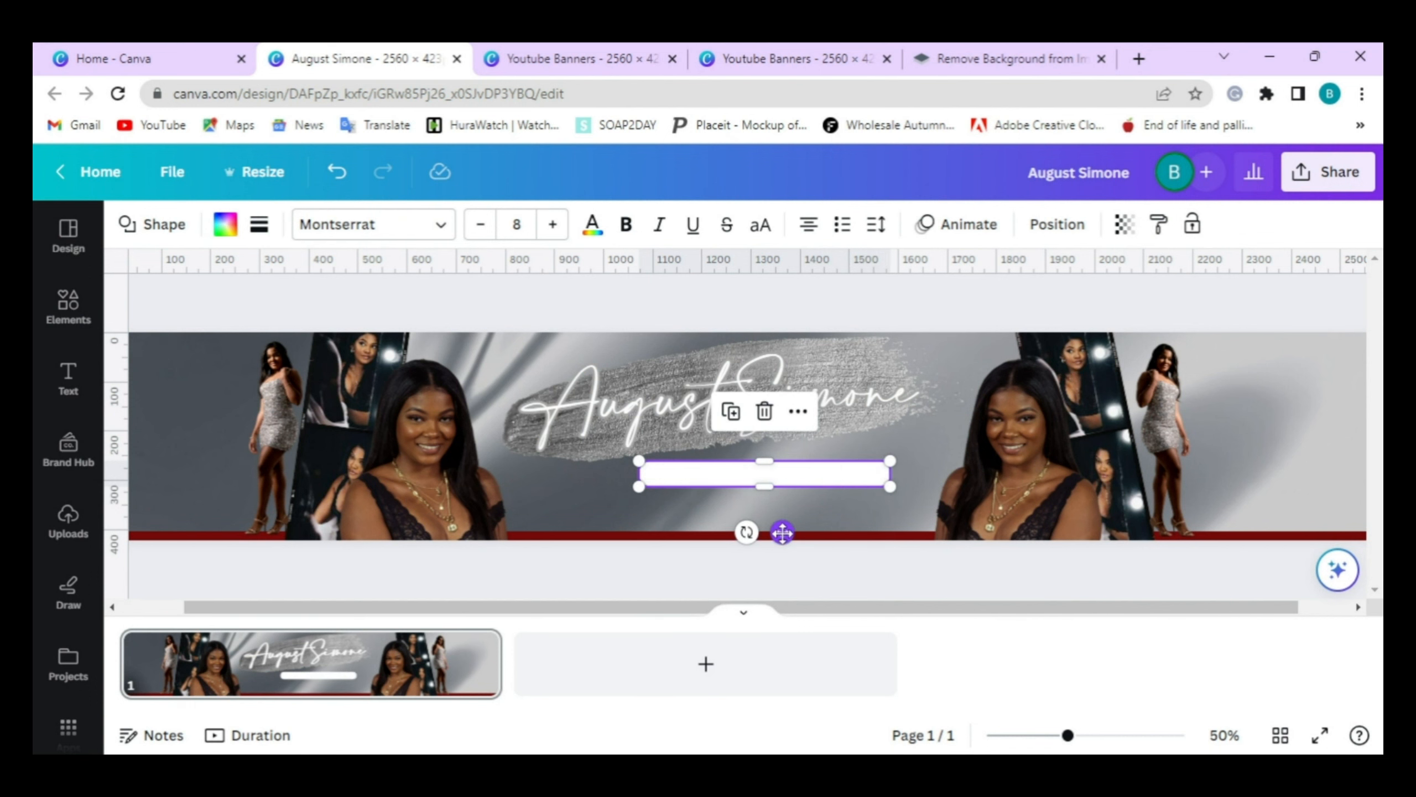
pyautogui.moveTo(782, 533); pyautogui.dragTo(738, 546)
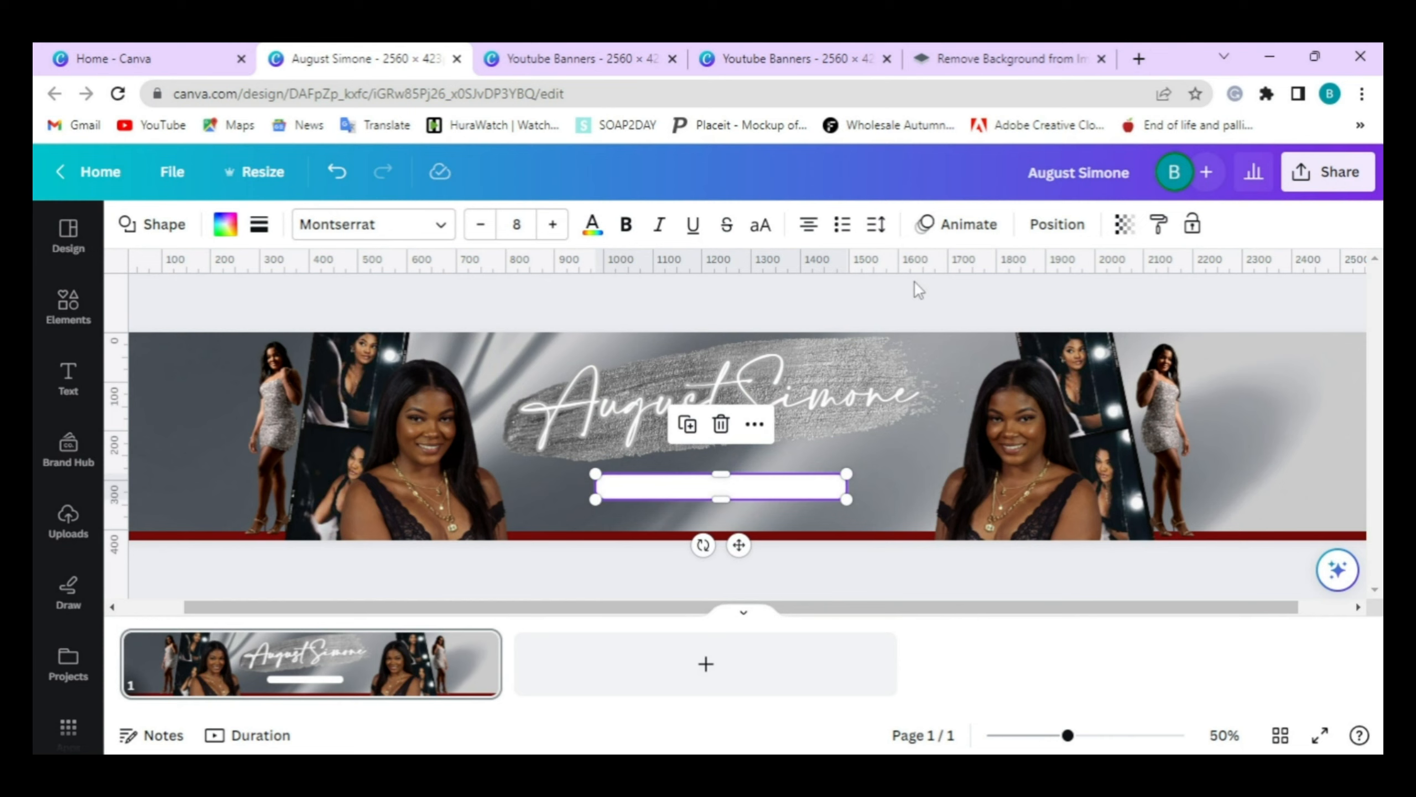
pyautogui.click(1028, 225)
pyautogui.click(361, 443)
pyautogui.click(464, 396)
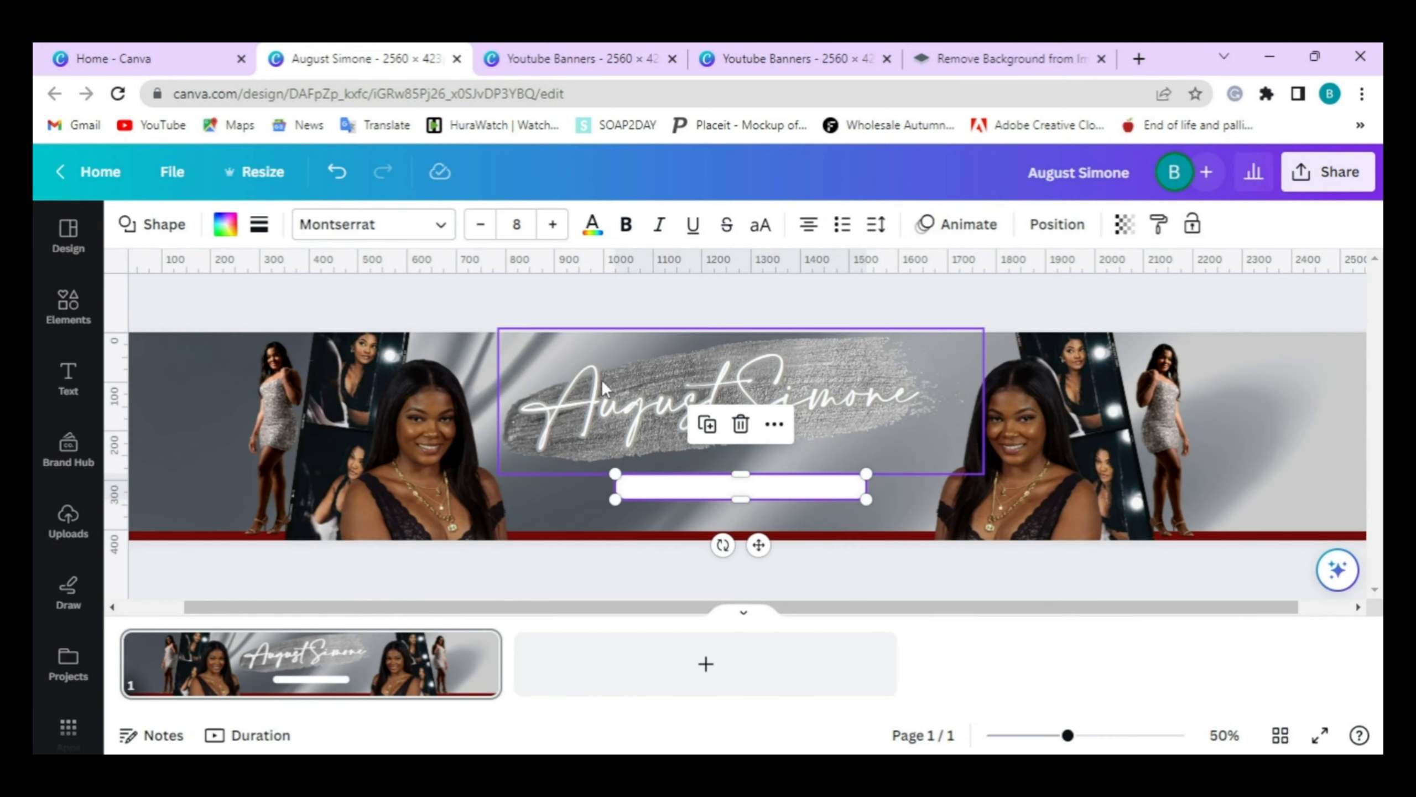
pyautogui.click(521, 310)
pyautogui.click(695, 483)
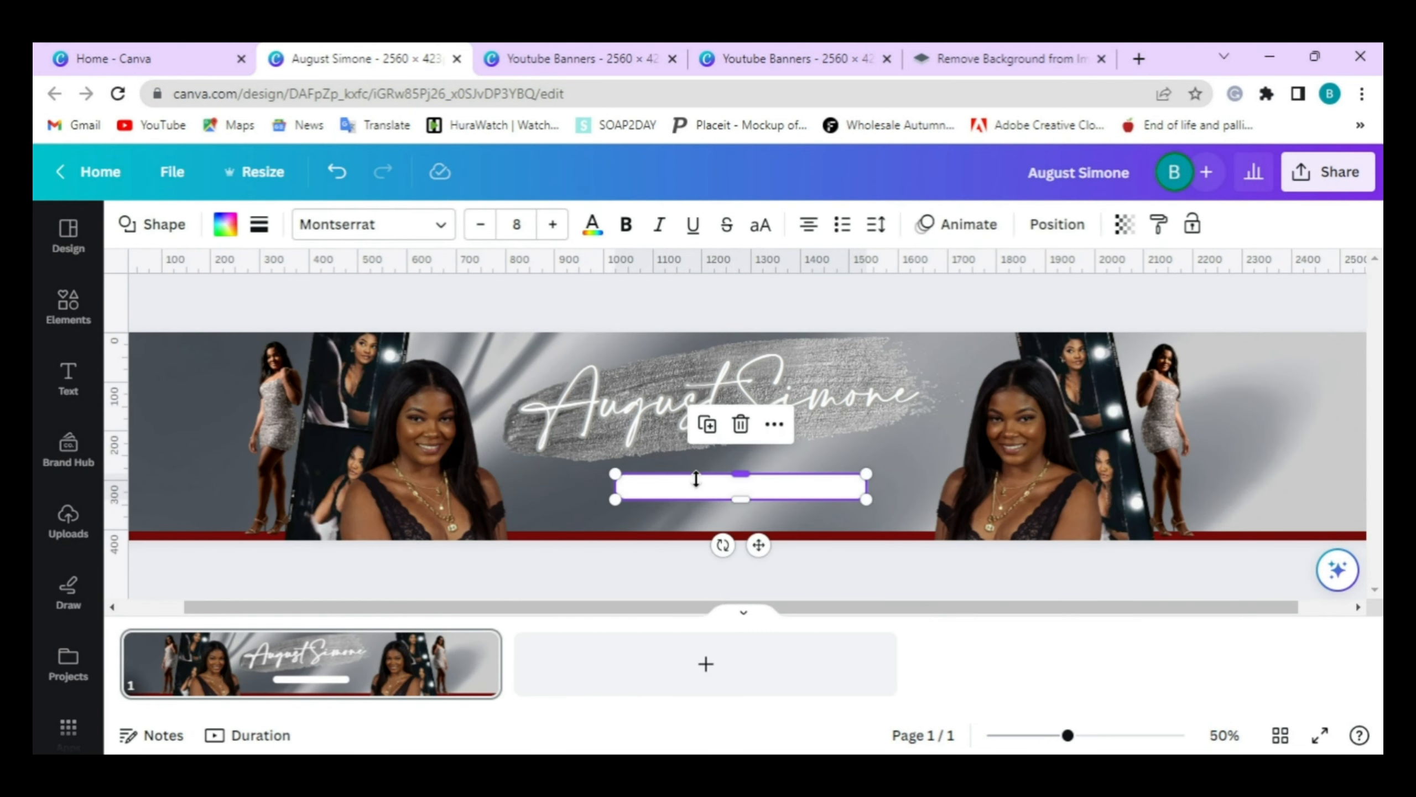
pyautogui.click(695, 479)
# - Add a text box with the pasted 'Dating Coach | Lifestyle | Branding' tagline inside the white bar
pyautogui.click(622, 291)
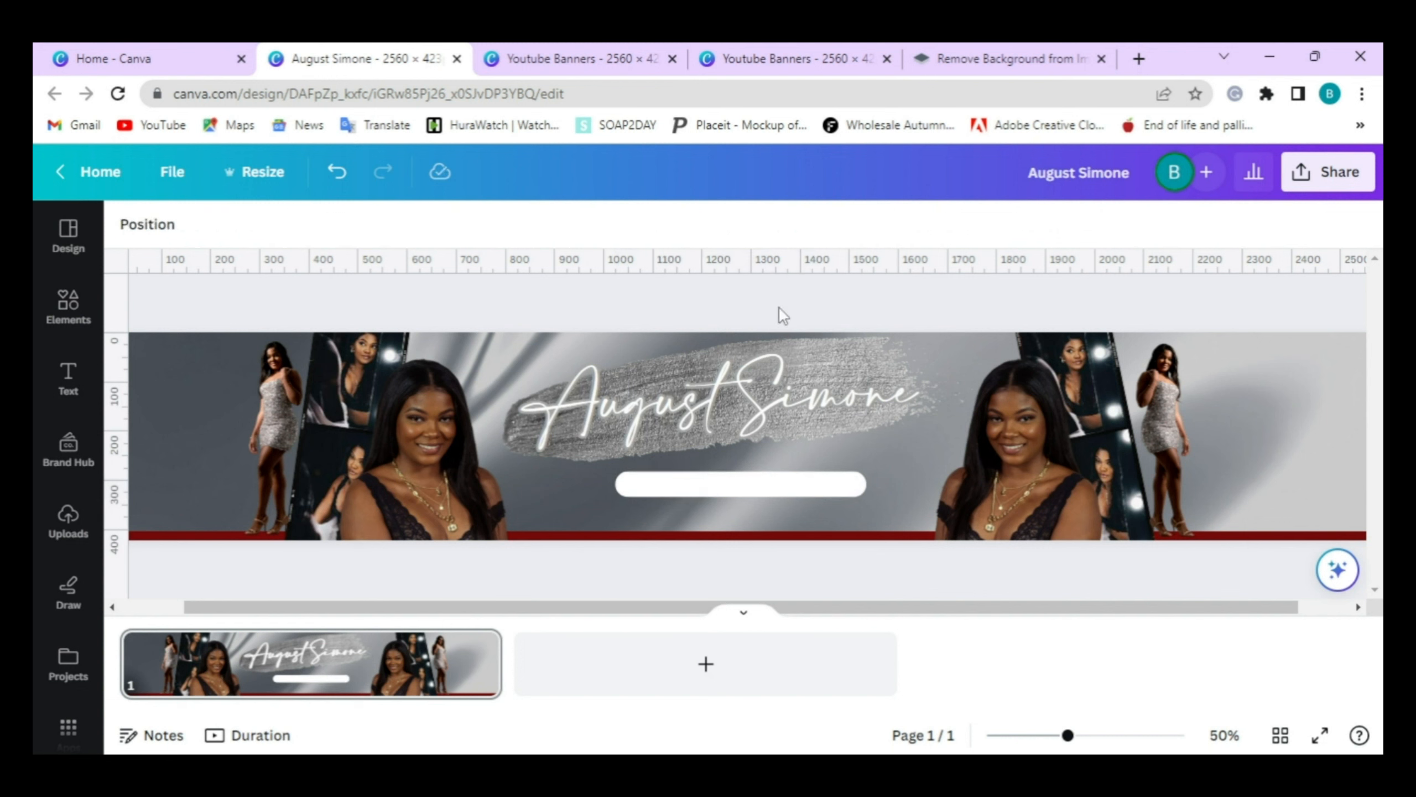
pyautogui.press('t')
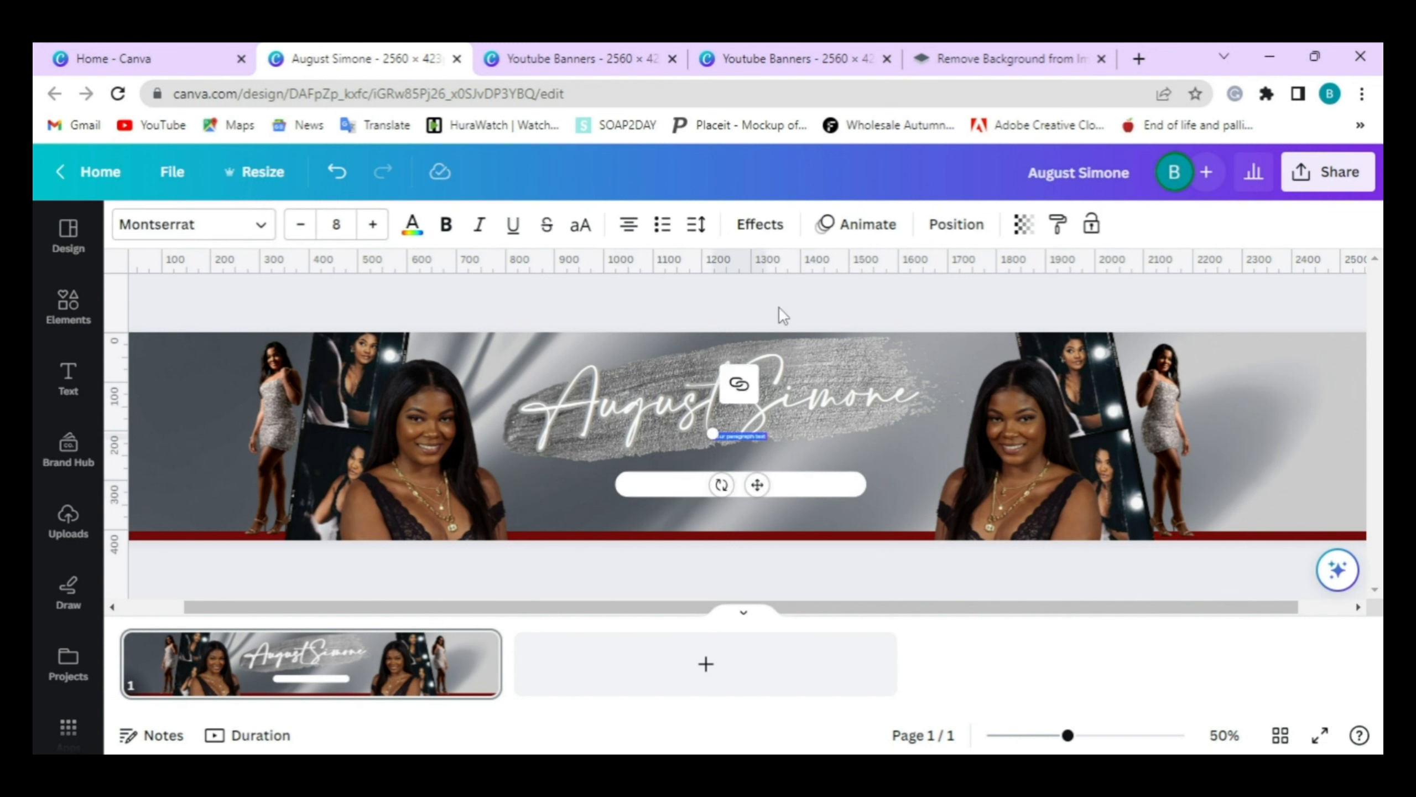
pyautogui.write('Dating Coach | Lifestyle | Branding')
pyautogui.moveTo(706, 484); pyautogui.dragTo(758, 536)
# - Make the tagline text grey
pyautogui.click(413, 225)
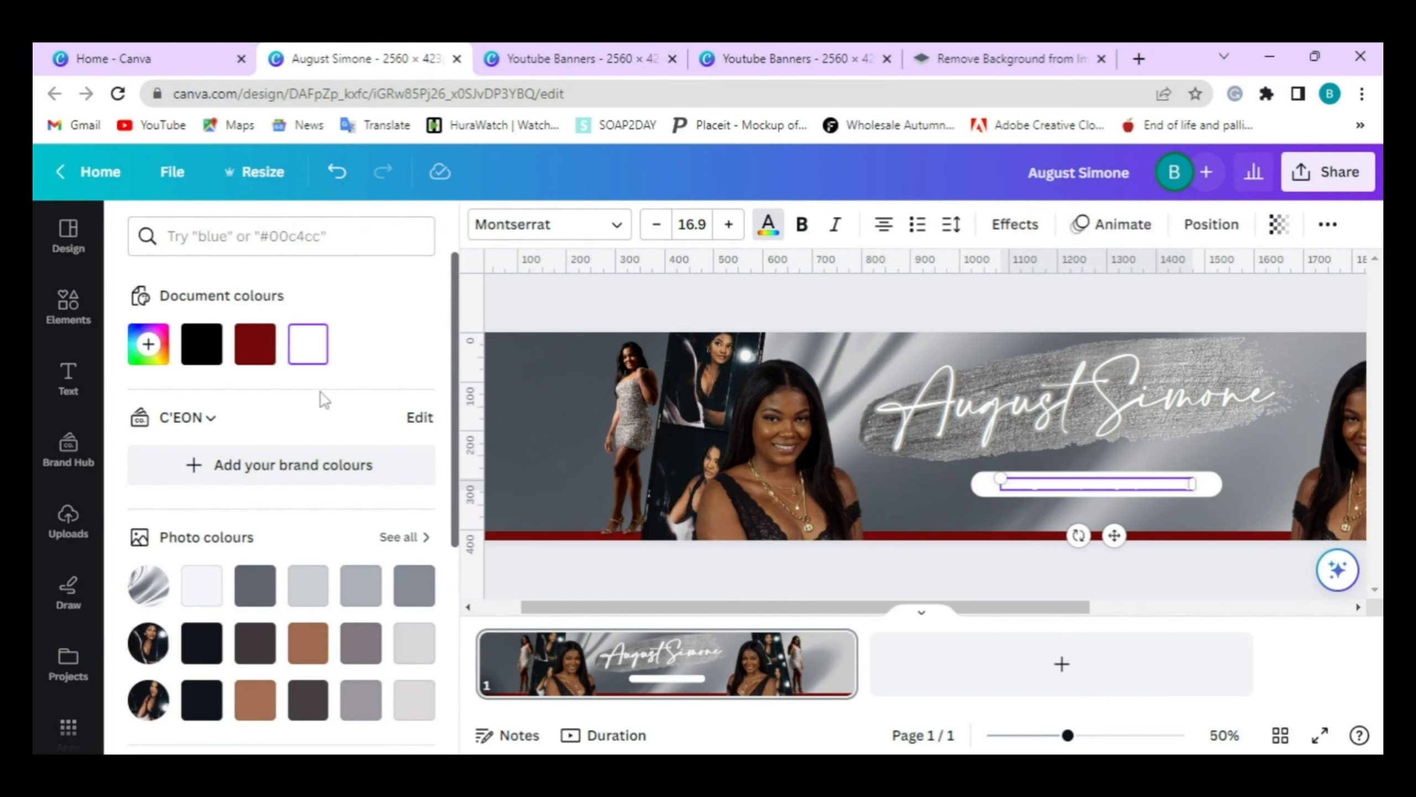
pyautogui.click(416, 598)
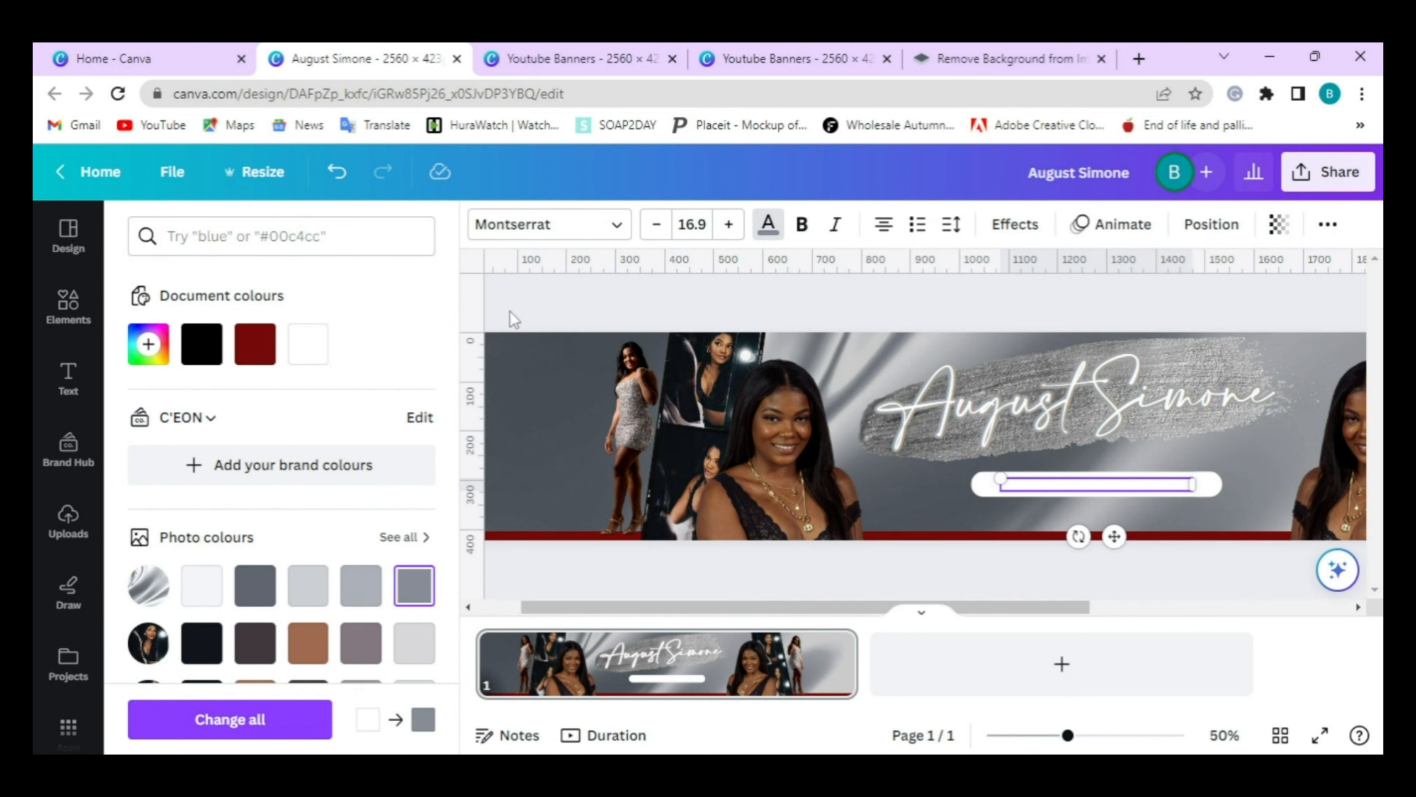
pyautogui.click(518, 297)
pyautogui.click(564, 299)
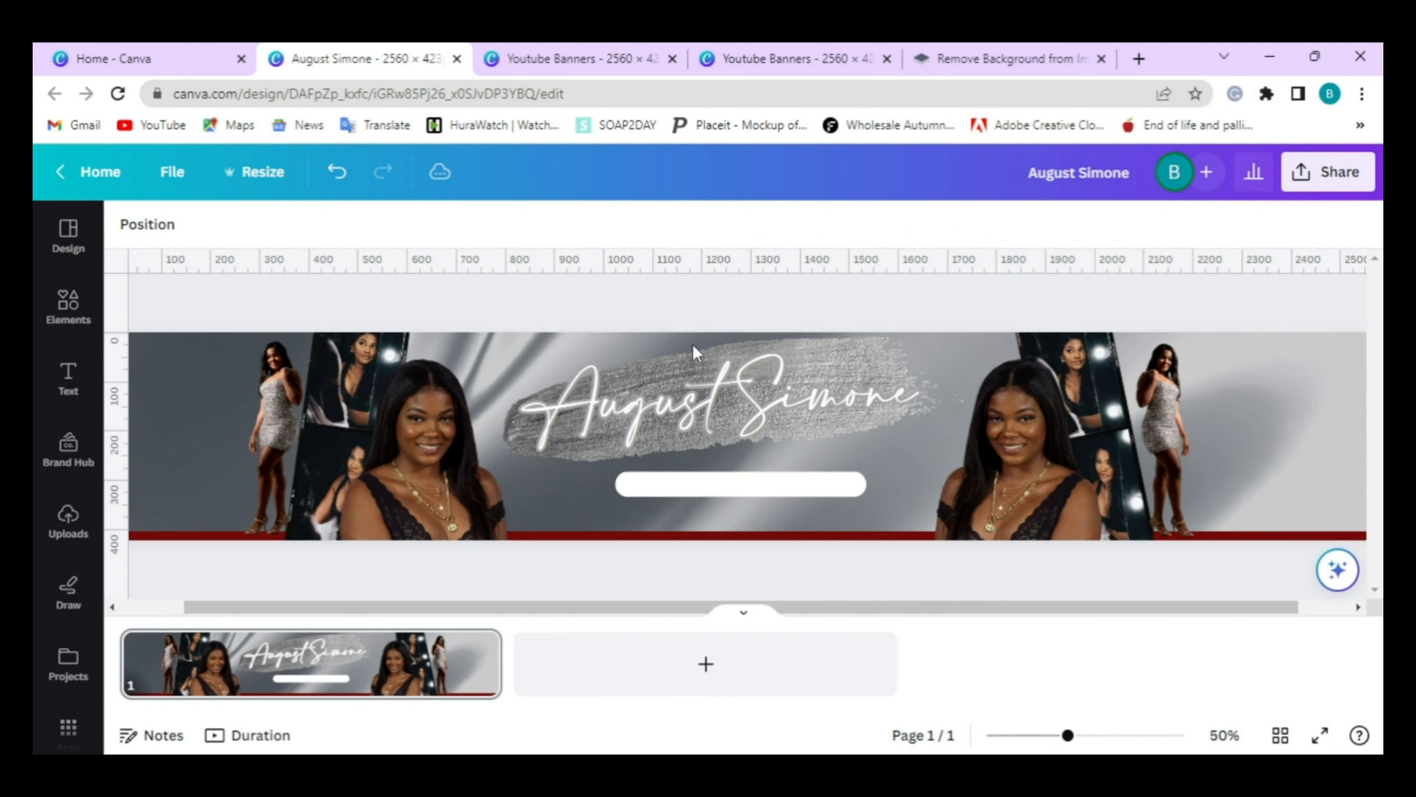
pyautogui.click(721, 486)
pyautogui.click(413, 224)
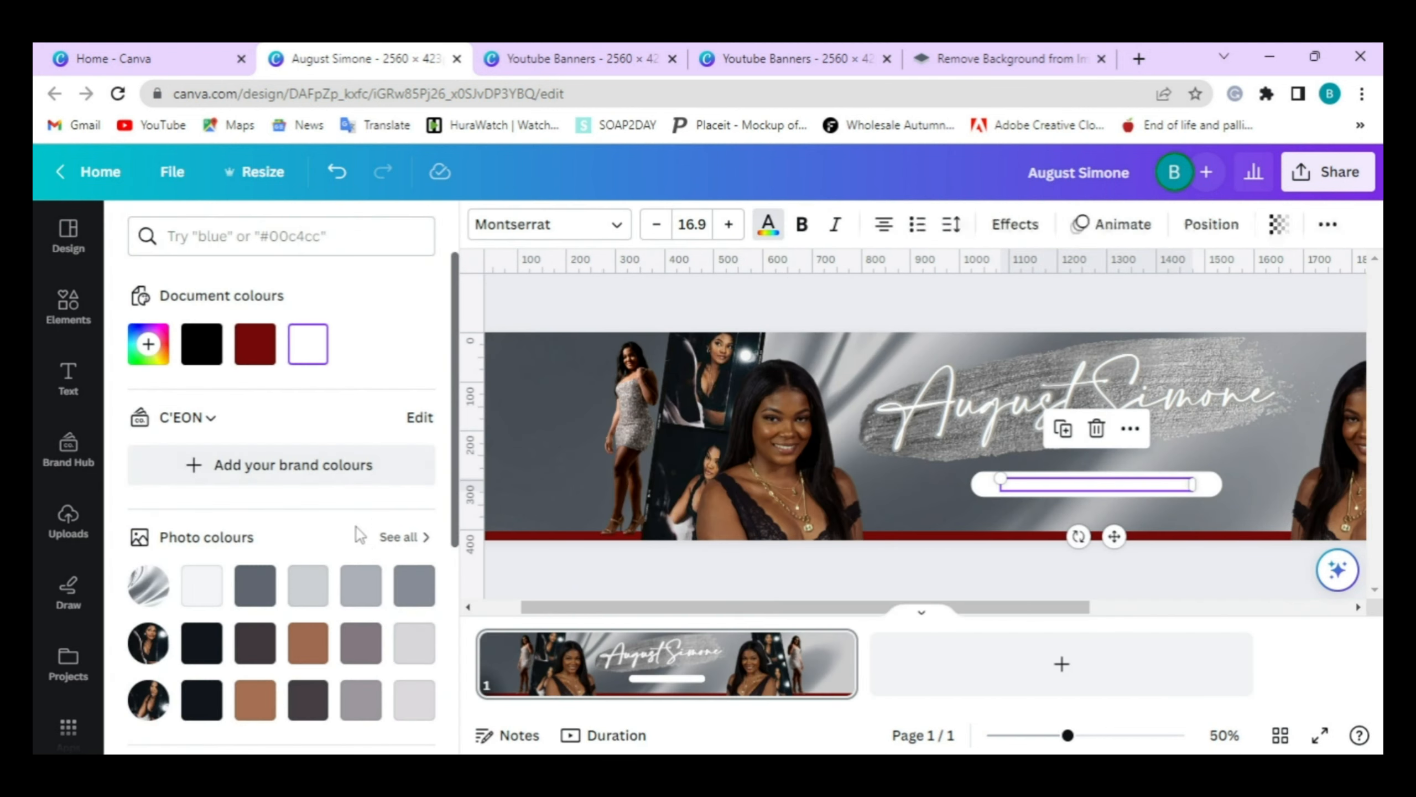
pyautogui.click(416, 591)
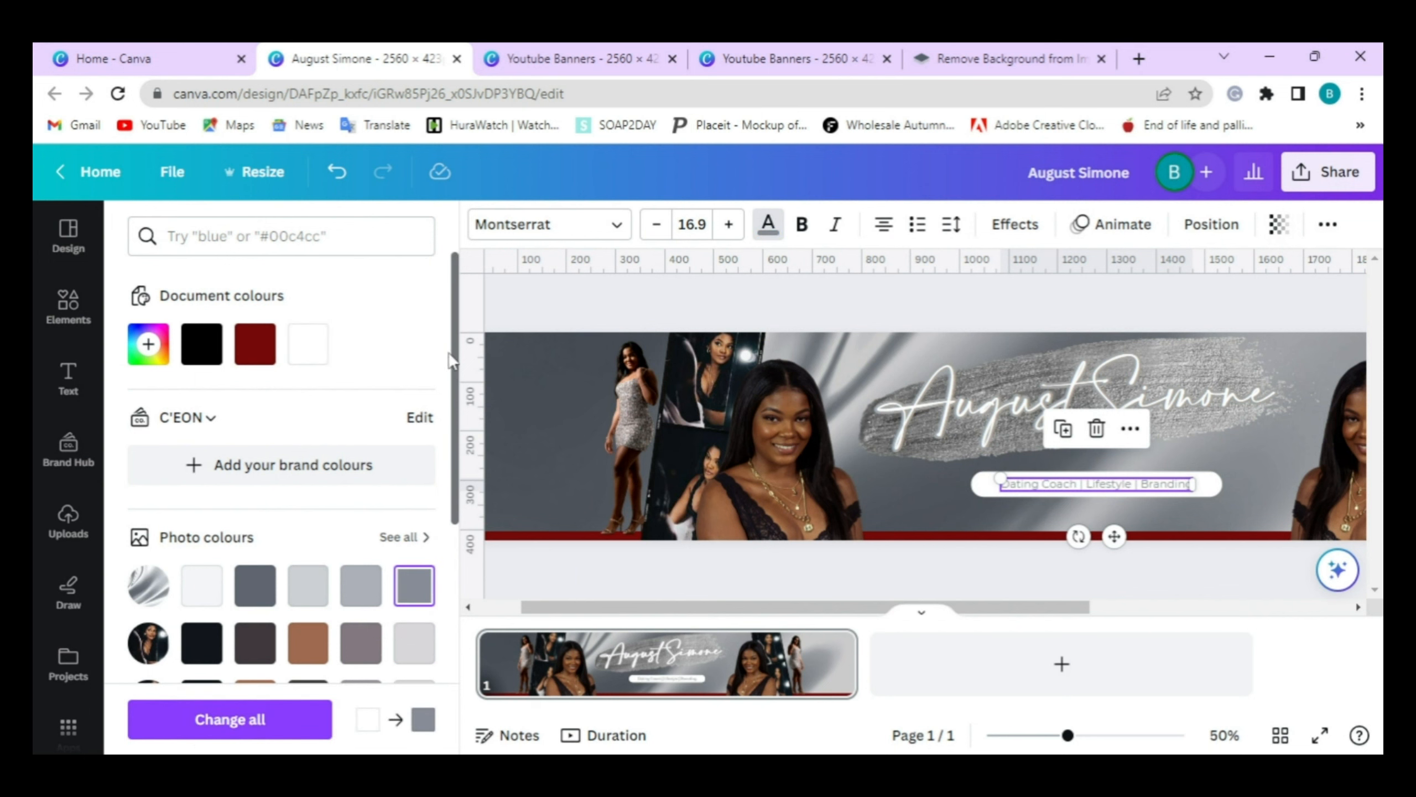
pyautogui.click(517, 303)
pyautogui.click(541, 305)
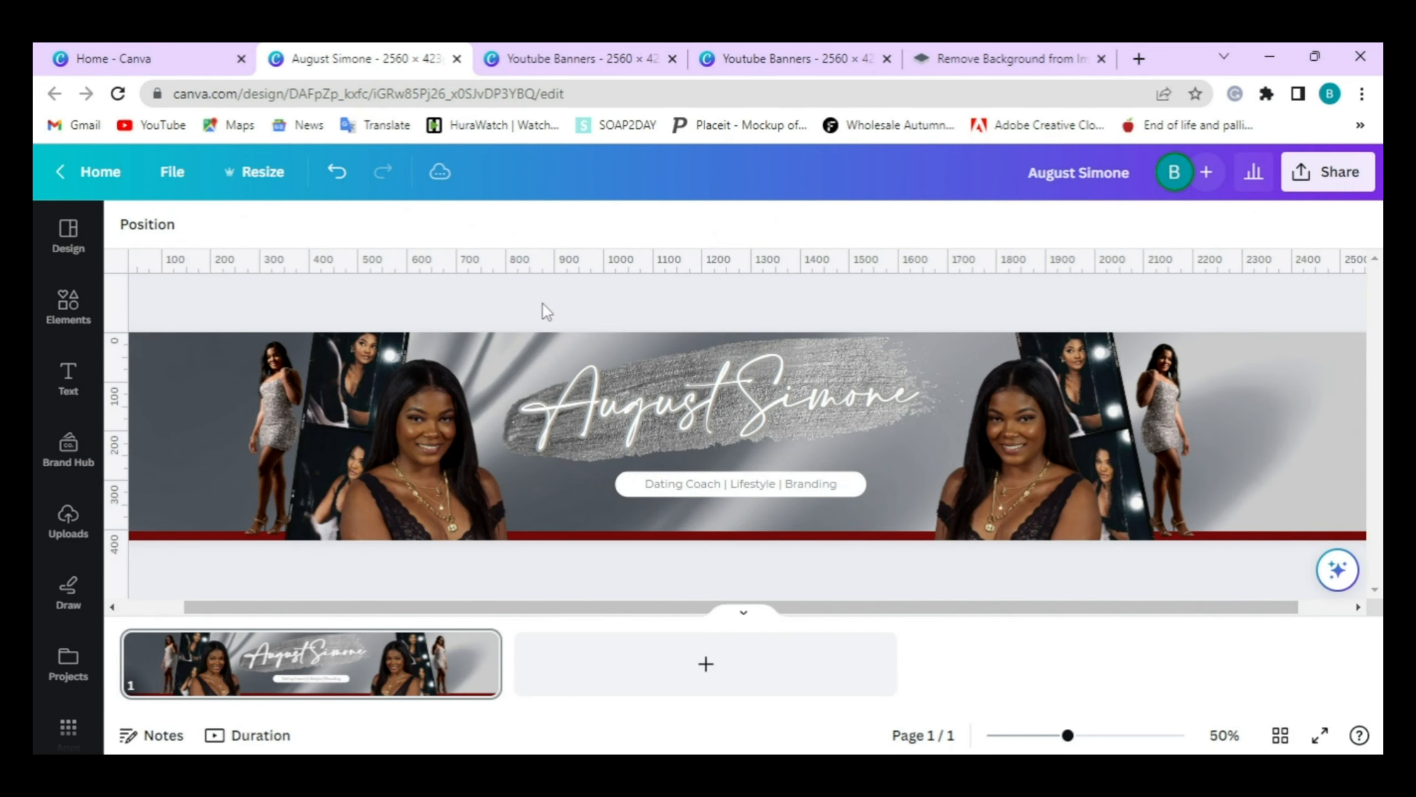
pyautogui.click(732, 491)
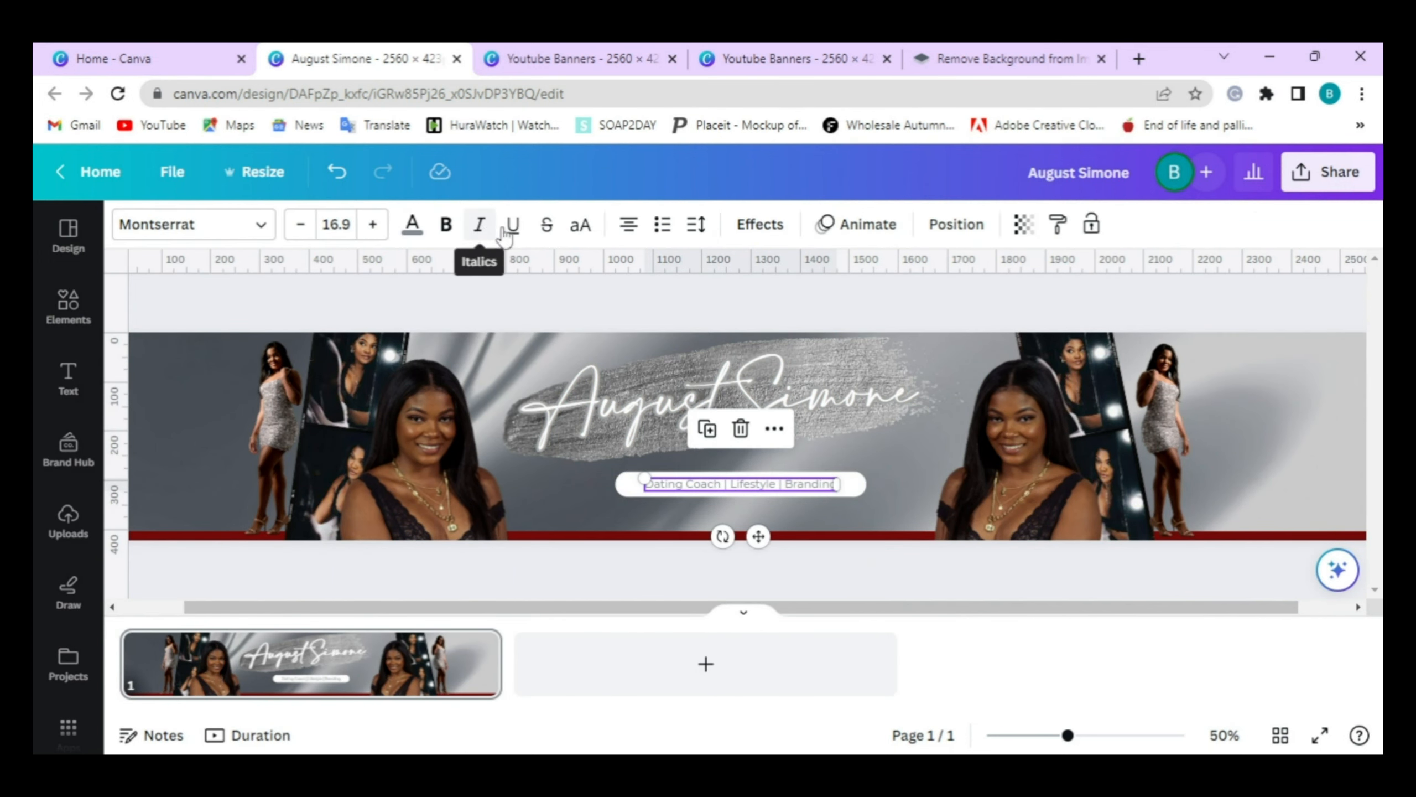
# - Make the tagline uppercase and set it in Futura Bold
pyautogui.click(589, 242)
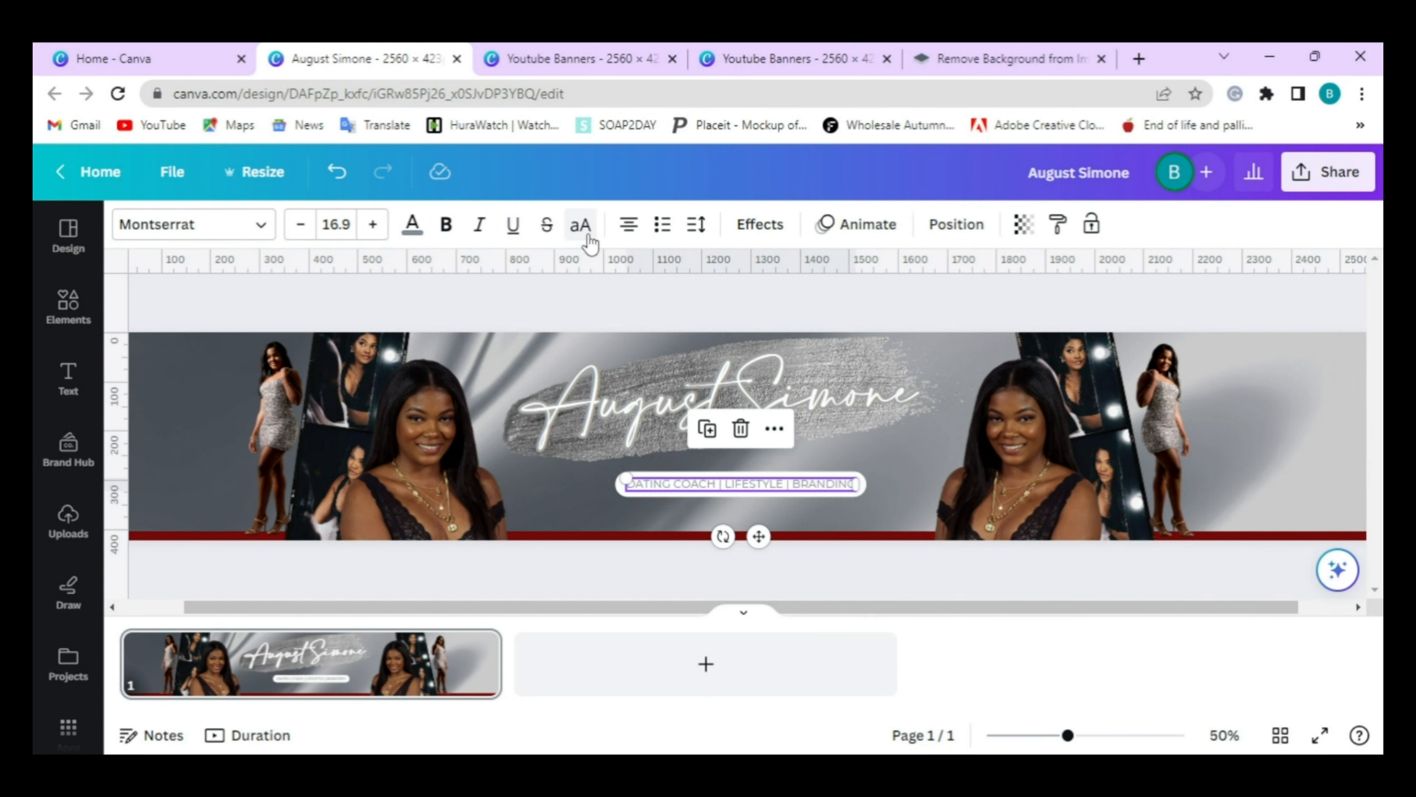
pyautogui.click(271, 229)
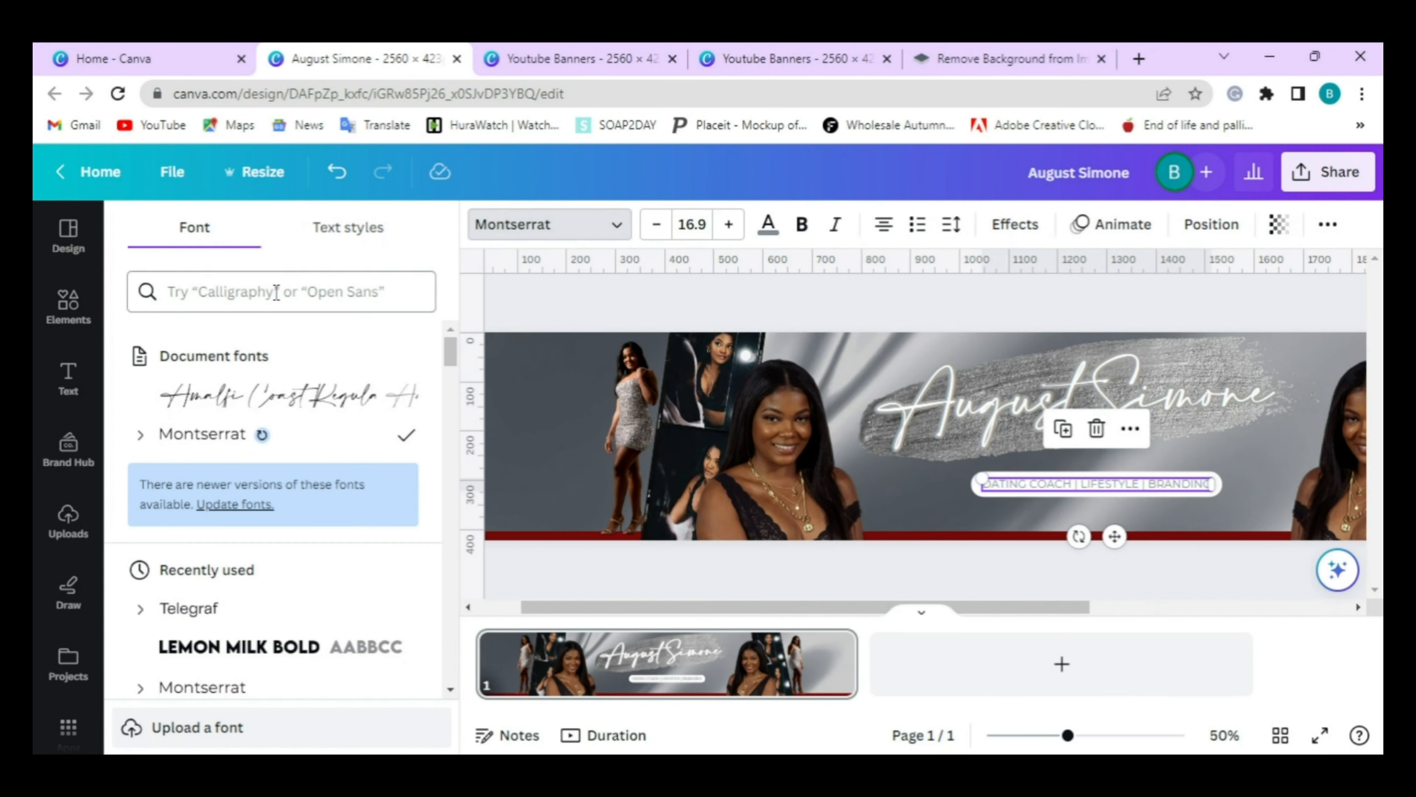
pyautogui.write('futura')
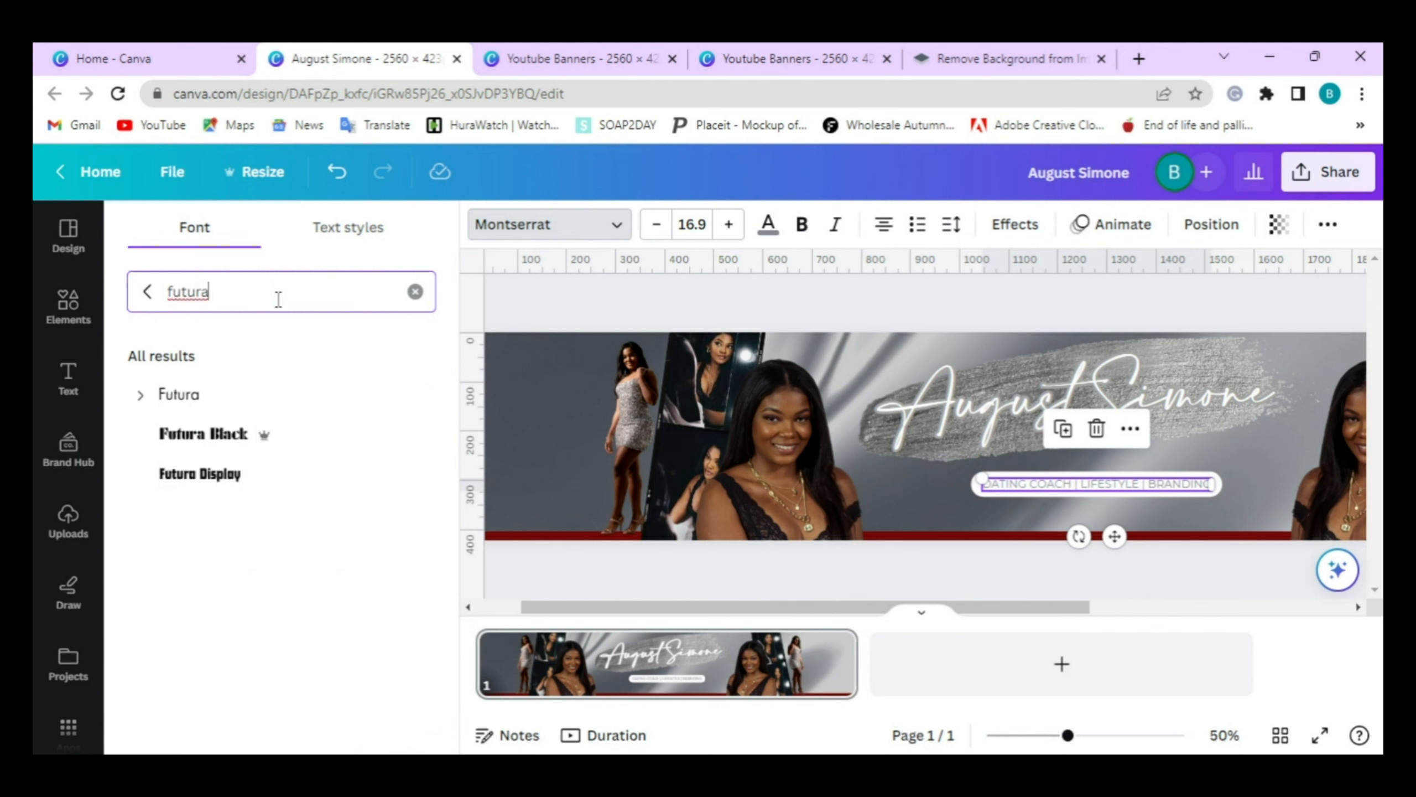
pyautogui.click(146, 398)
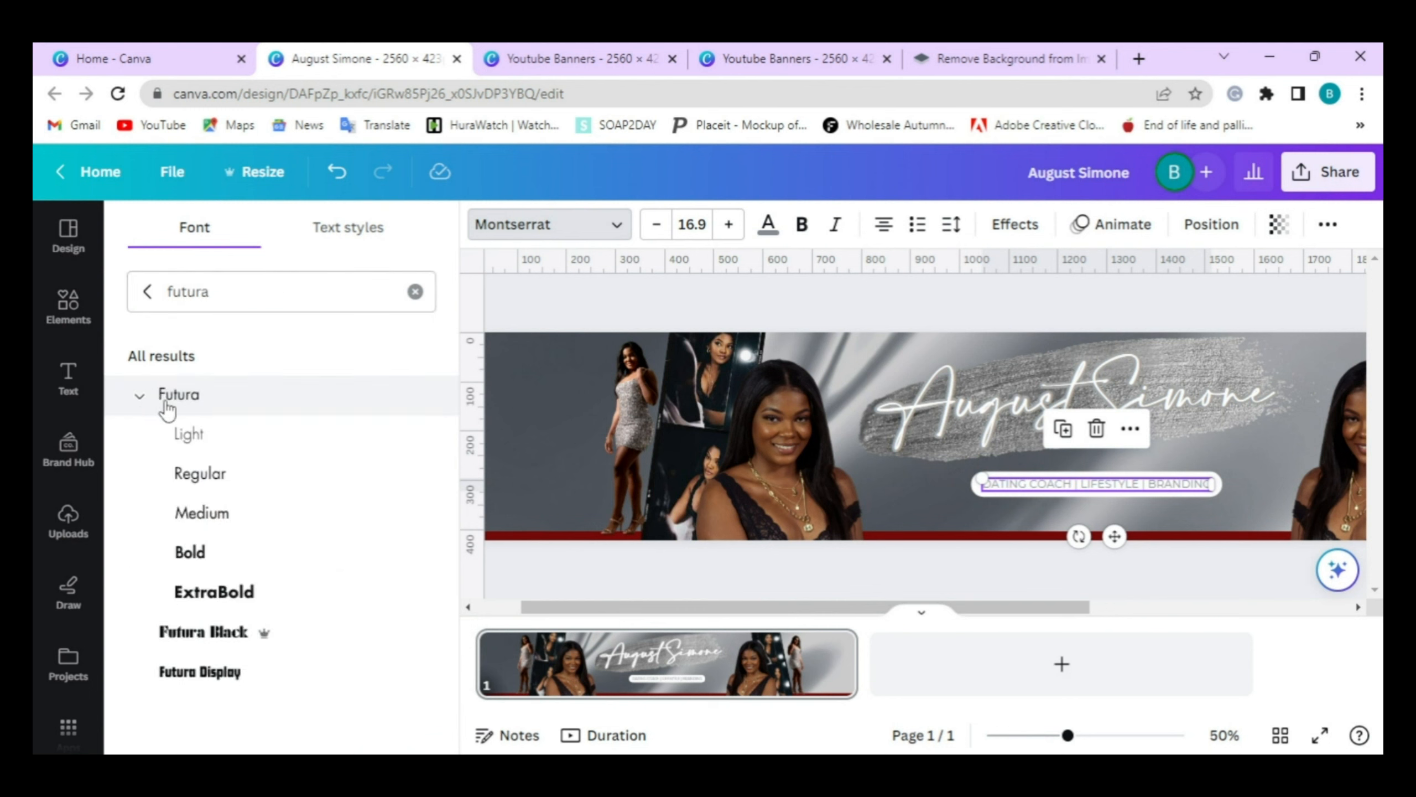
pyautogui.click(216, 568)
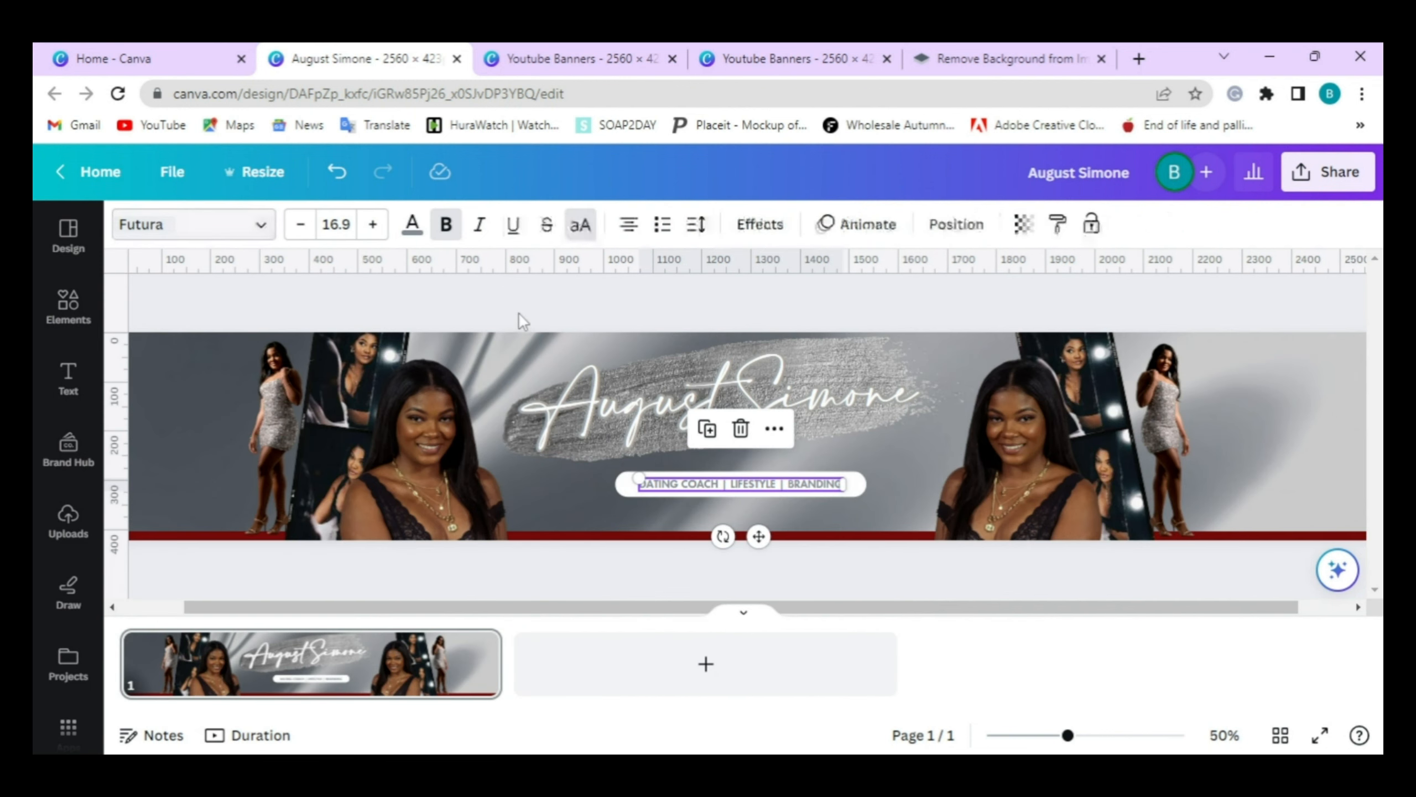
# - Enlarge the tagline to size 18.9, keeping it inside the white bar
pyautogui.click(637, 300)
pyautogui.click(738, 484)
pyautogui.moveTo(637, 477); pyautogui.dragTo(703, 476)
pyautogui.click(620, 307)
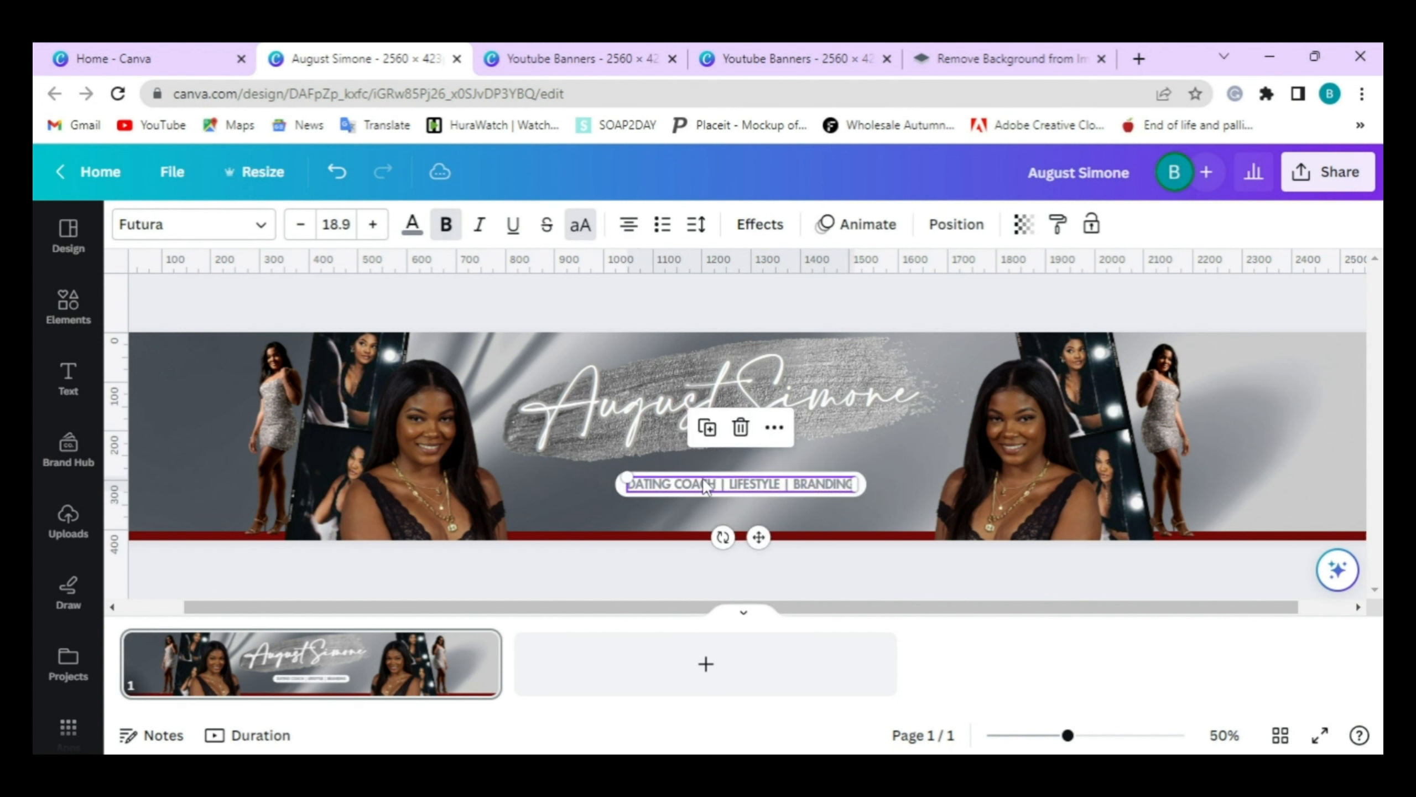
pyautogui.click(870, 447)
pyautogui.click(860, 467)
pyautogui.click(861, 472)
pyautogui.click(855, 486)
# - Narrow the white tagline bar slightly and centre it on the page
pyautogui.click(862, 480)
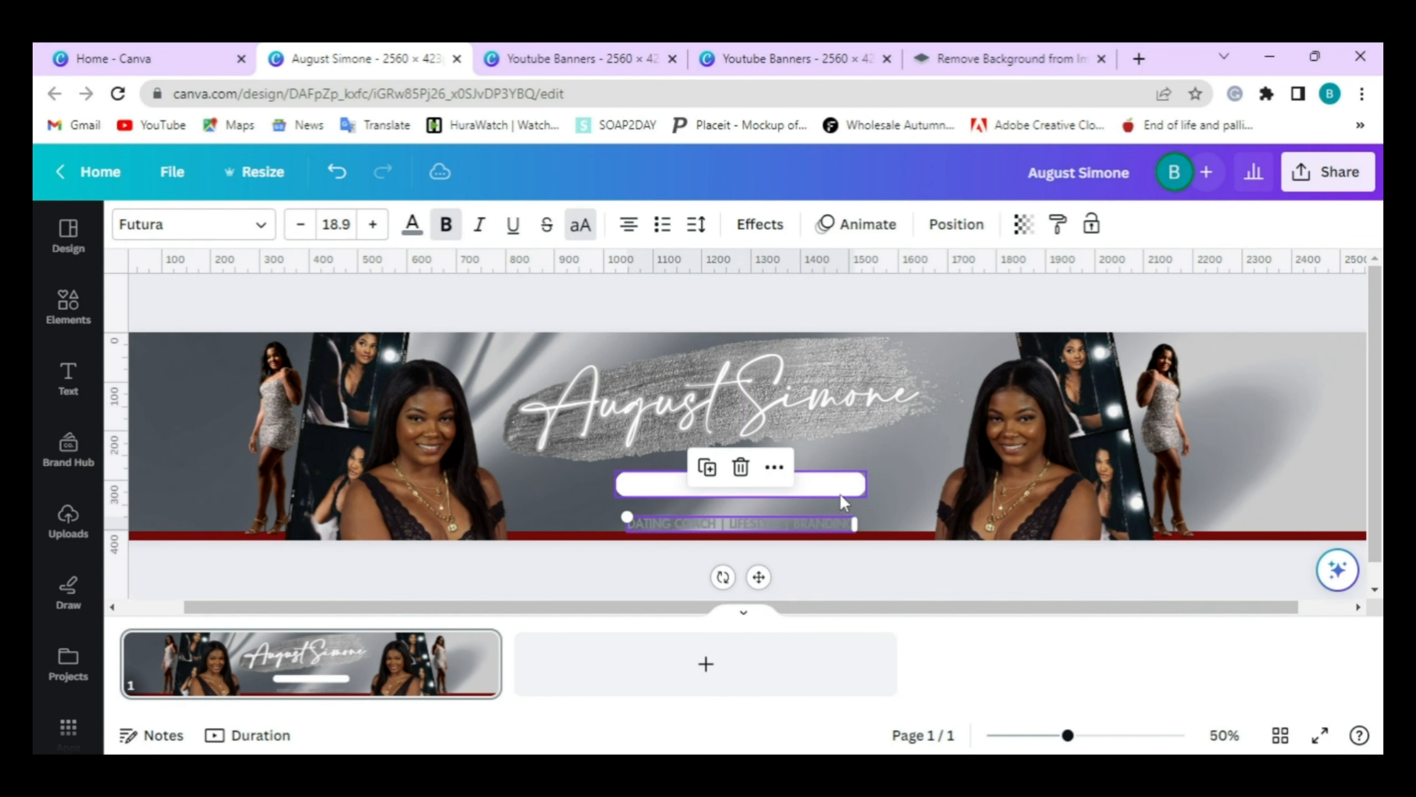
pyautogui.moveTo(857, 481); pyautogui.dragTo(845, 483)
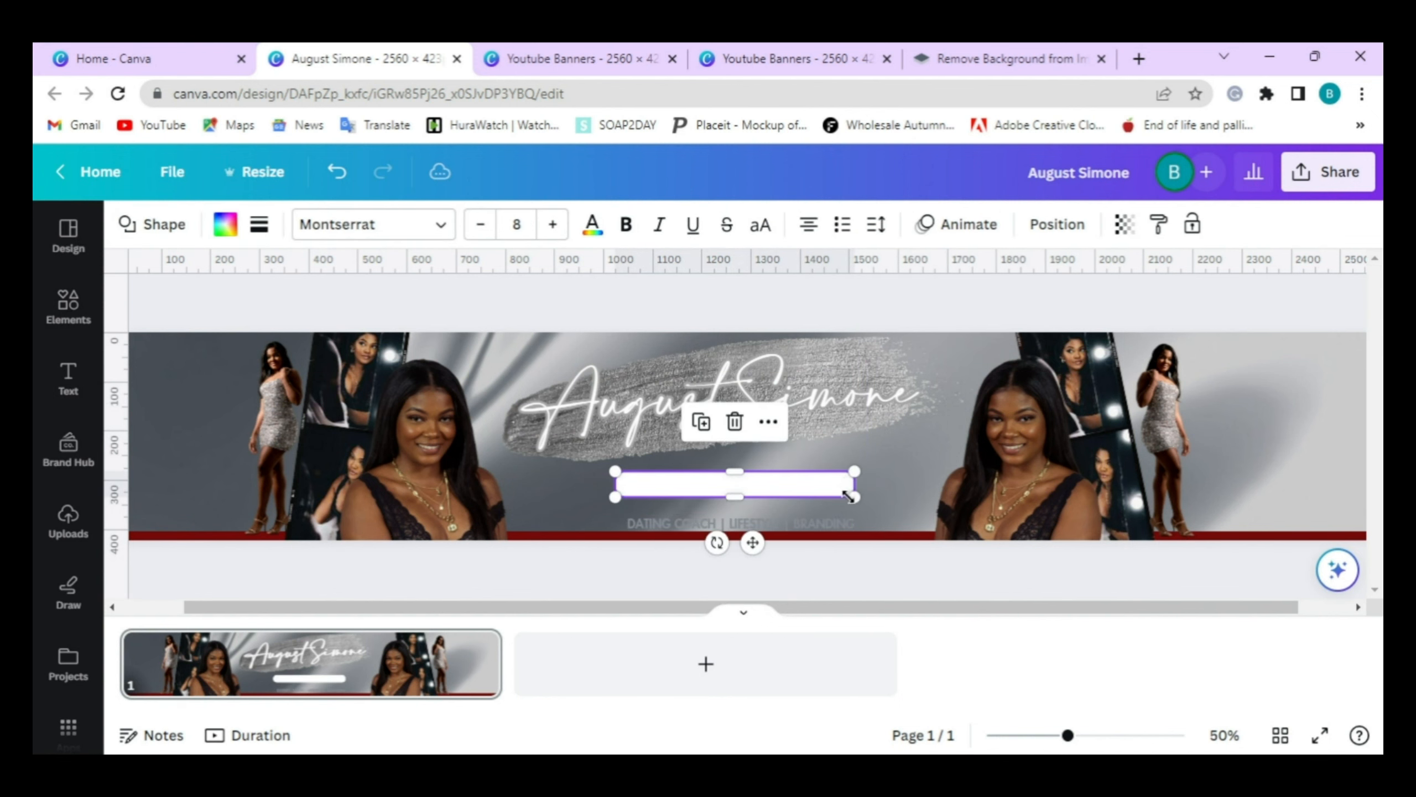
pyautogui.click(1057, 224)
pyautogui.click(410, 441)
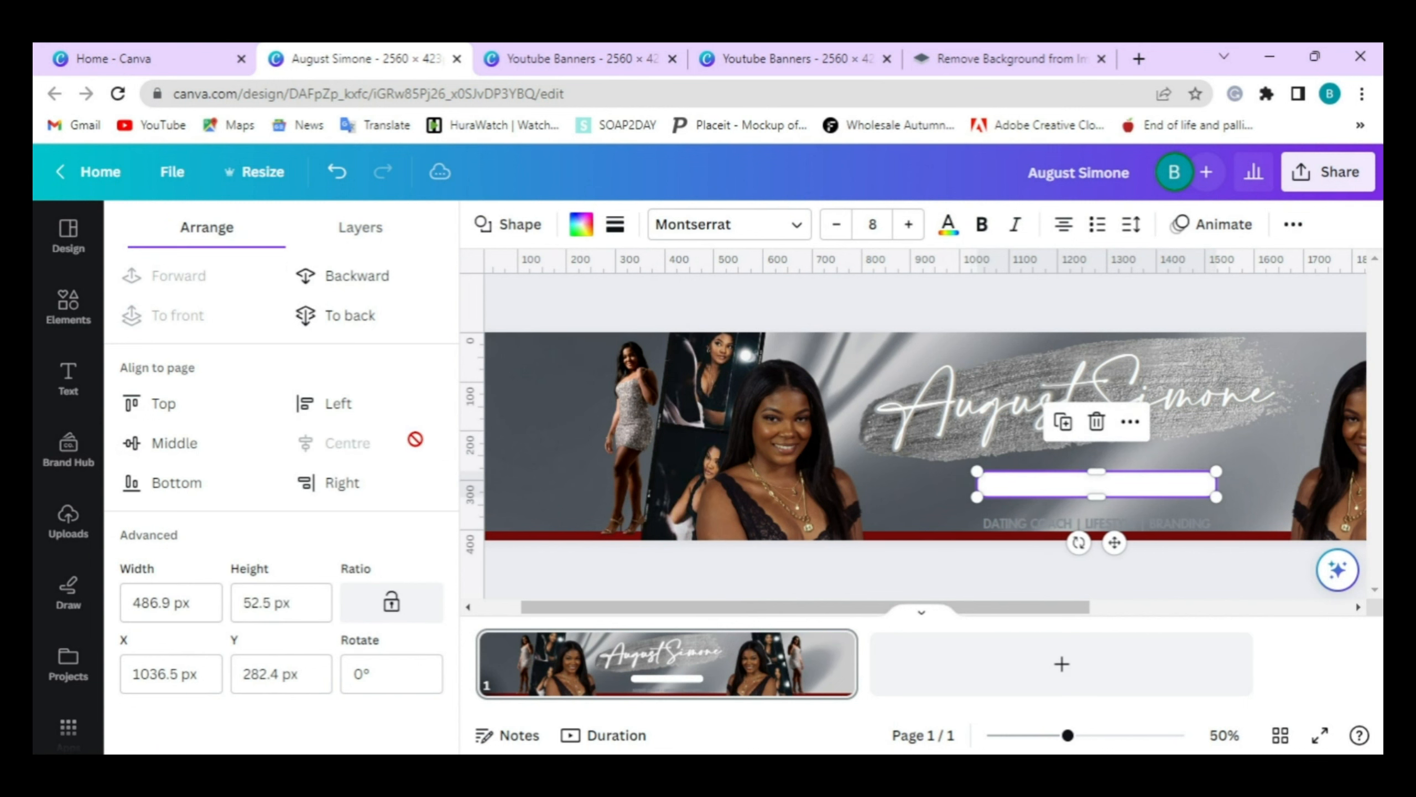
pyautogui.click(595, 305)
# - Move the tagline up into the white bar and nudge it left until centred
pyautogui.moveTo(796, 523); pyautogui.dragTo(800, 483)
pyautogui.click(901, 457)
pyautogui.click(822, 490)
pyautogui.press('Left')
pyautogui.press('Left')
pyautogui.press('Left')
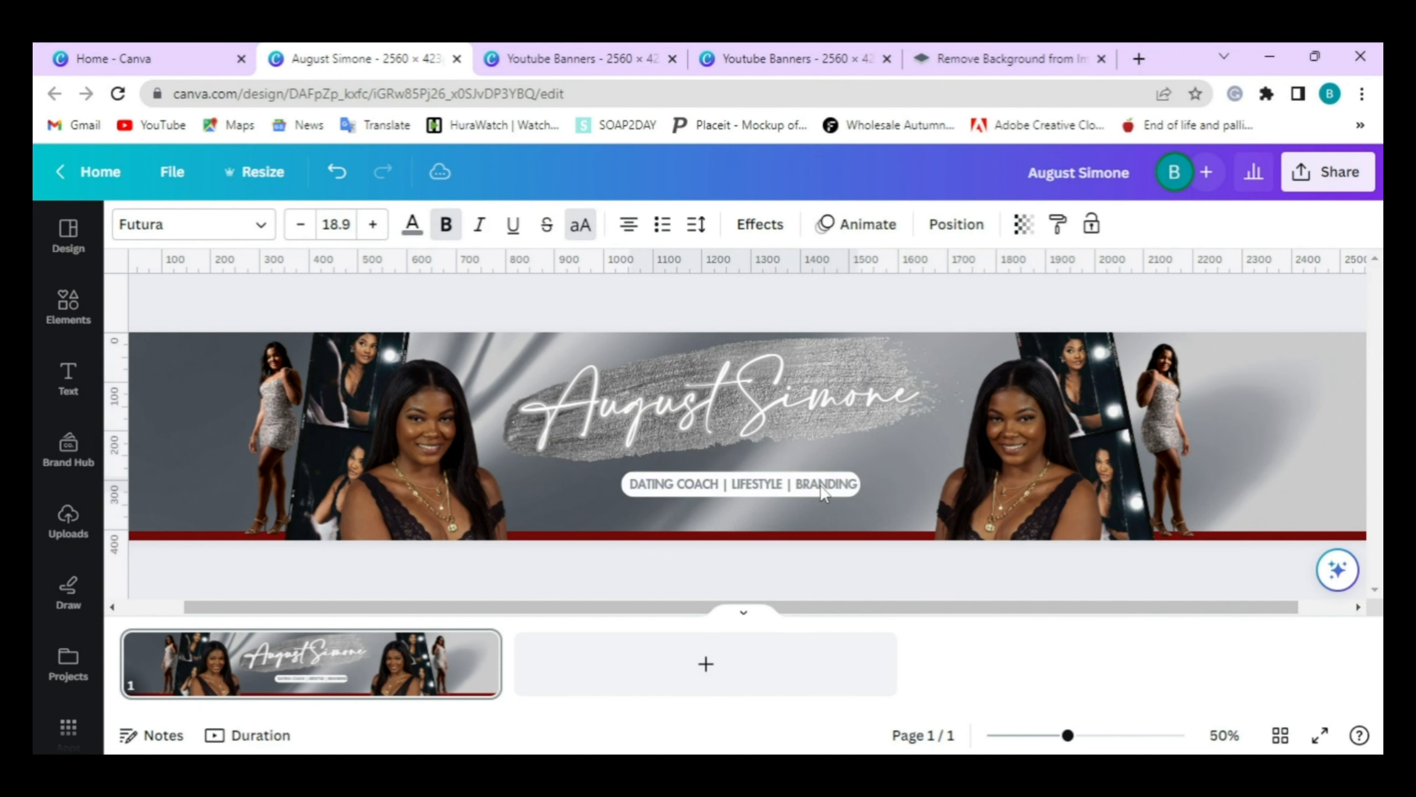
pyautogui.press('Left')
pyautogui.press('Left')
pyautogui.press('Left')
pyautogui.press('Left')
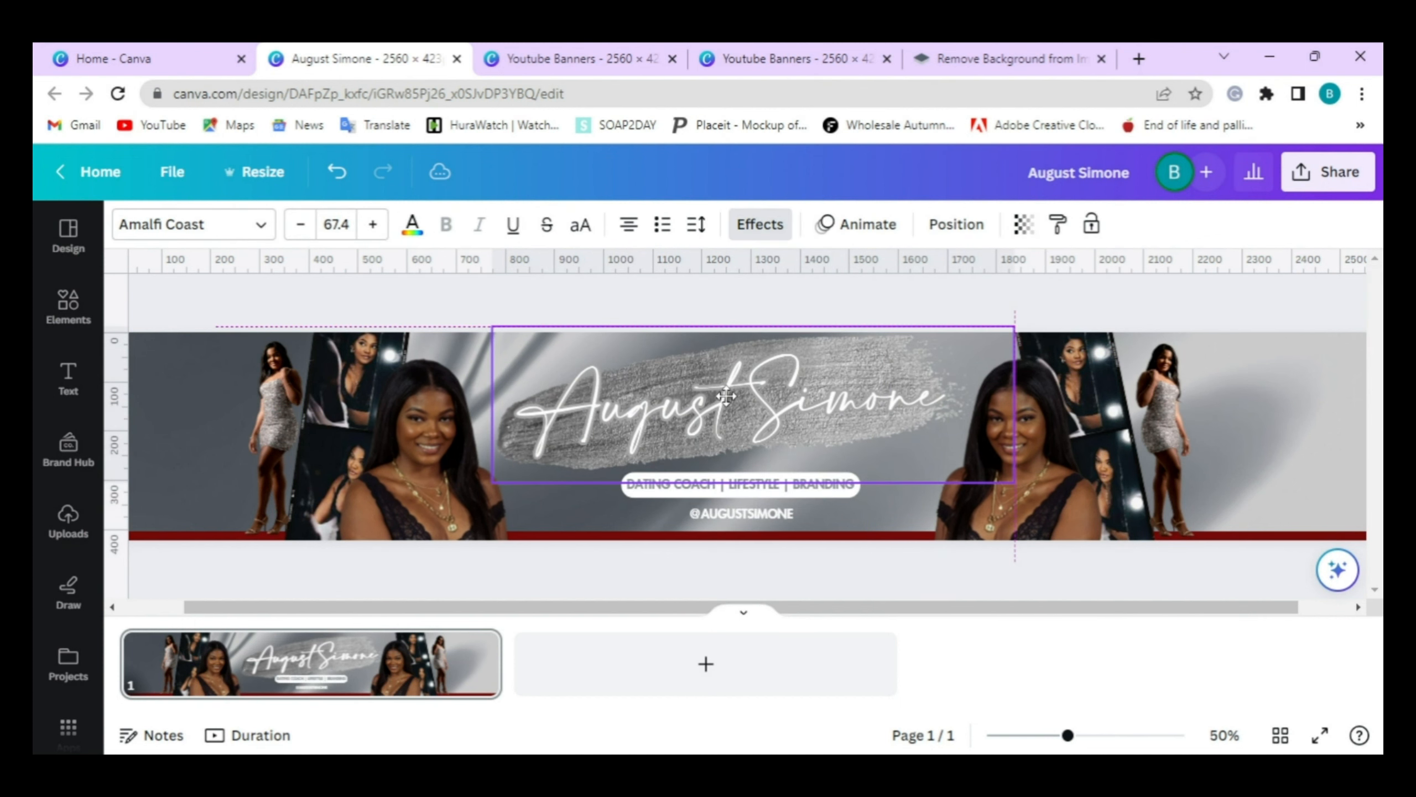
pyautogui.click(638, 306)
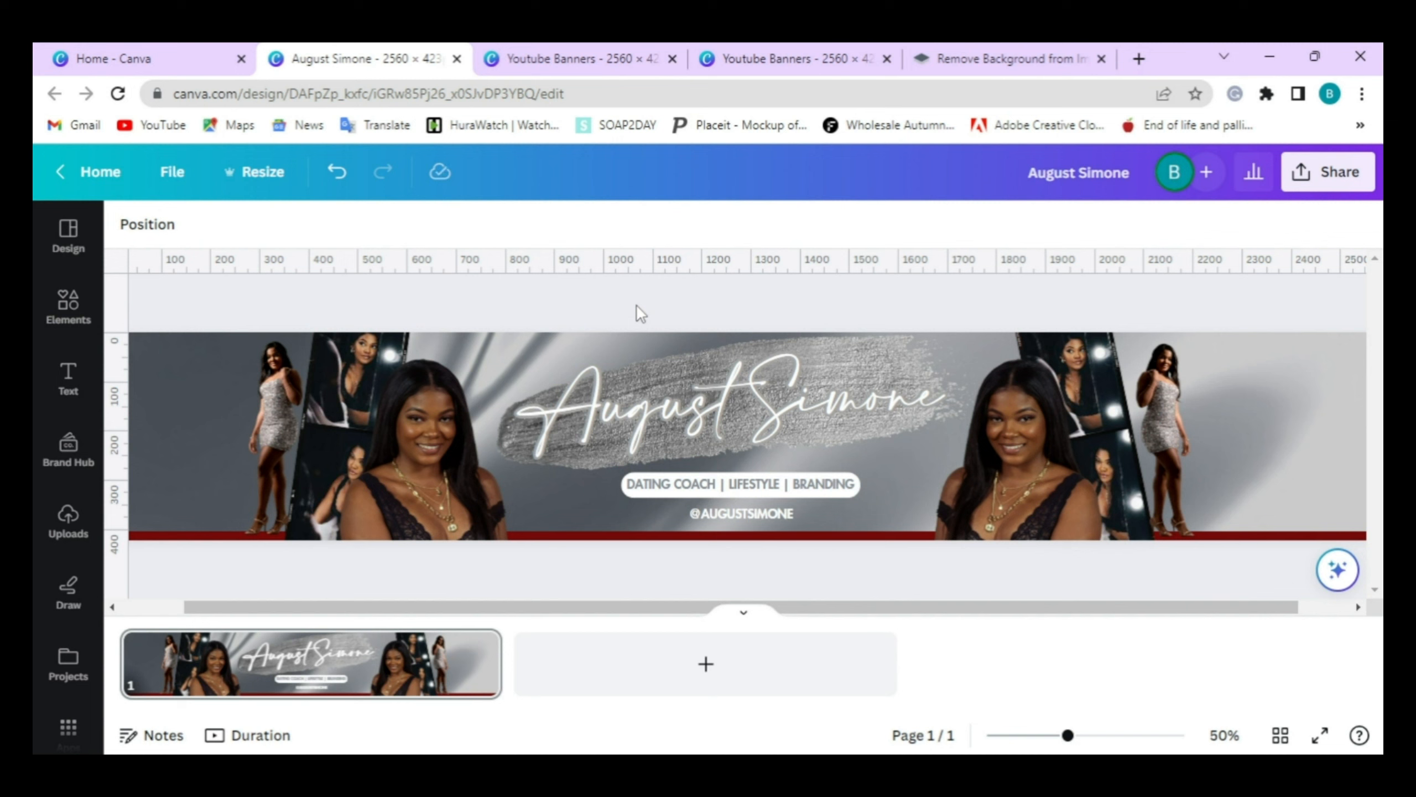
# - Download the 2560 × 423 banner design as a PNG file, then open a new browser tab
pyautogui.click(1354, 187)
pyautogui.click(1068, 678)
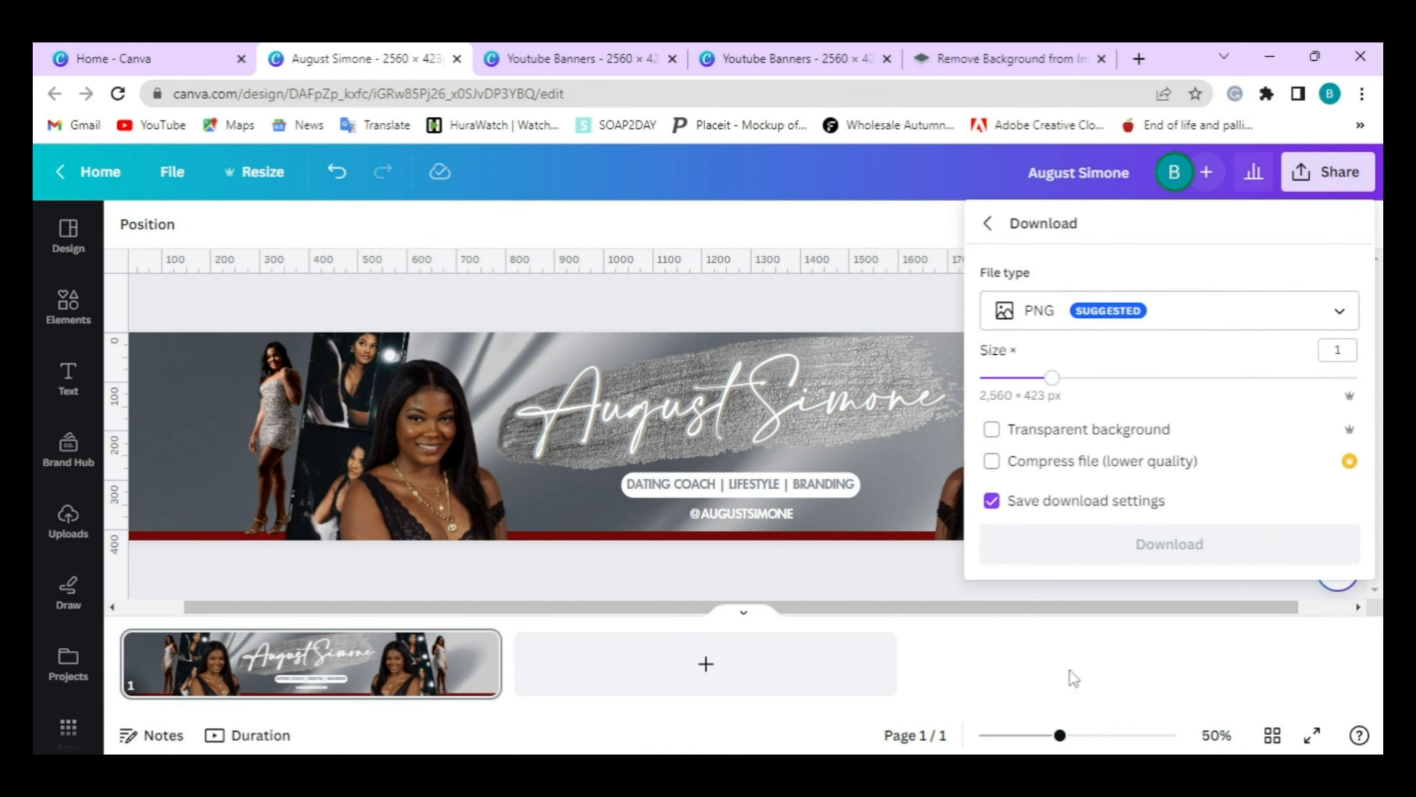
pyautogui.click(1337, 318)
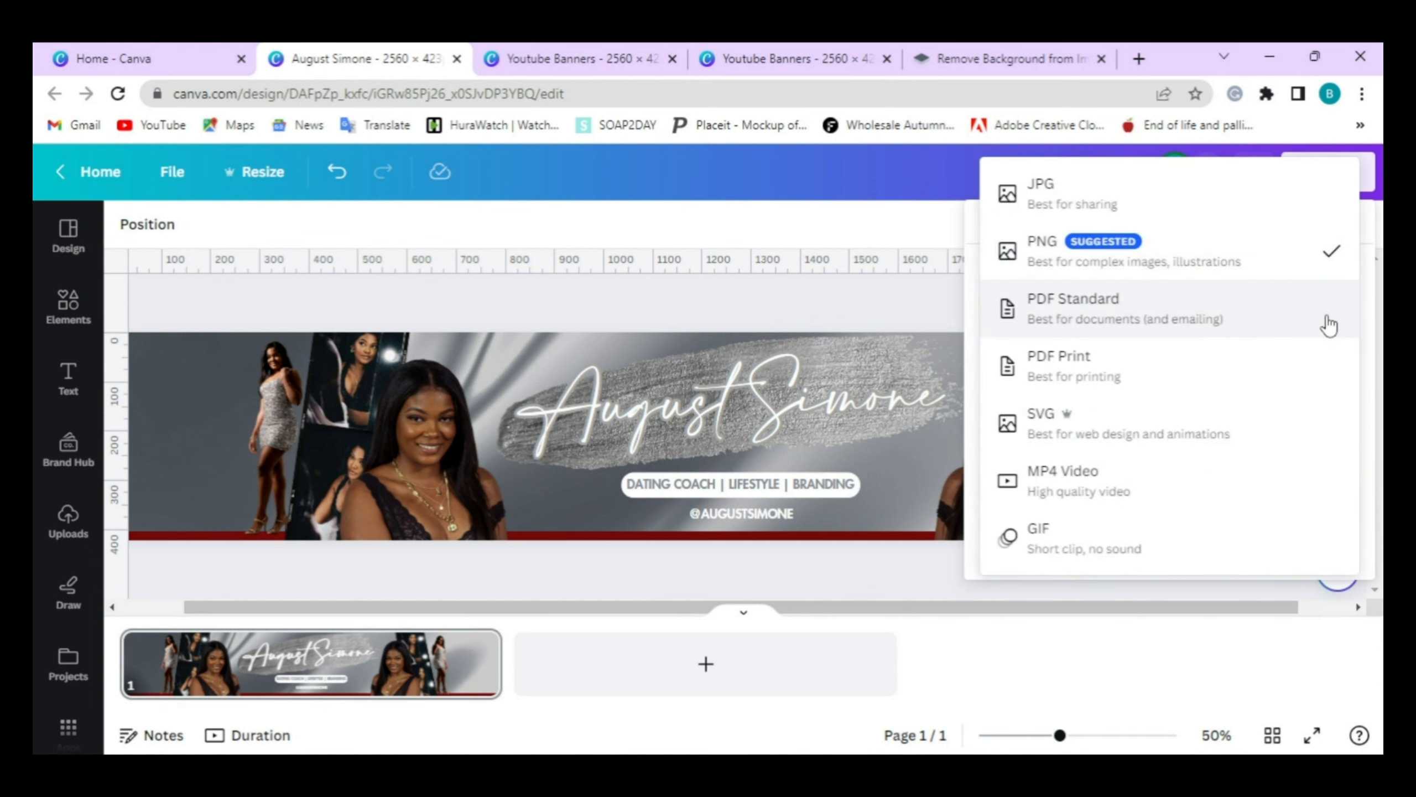
pyautogui.click(1047, 245)
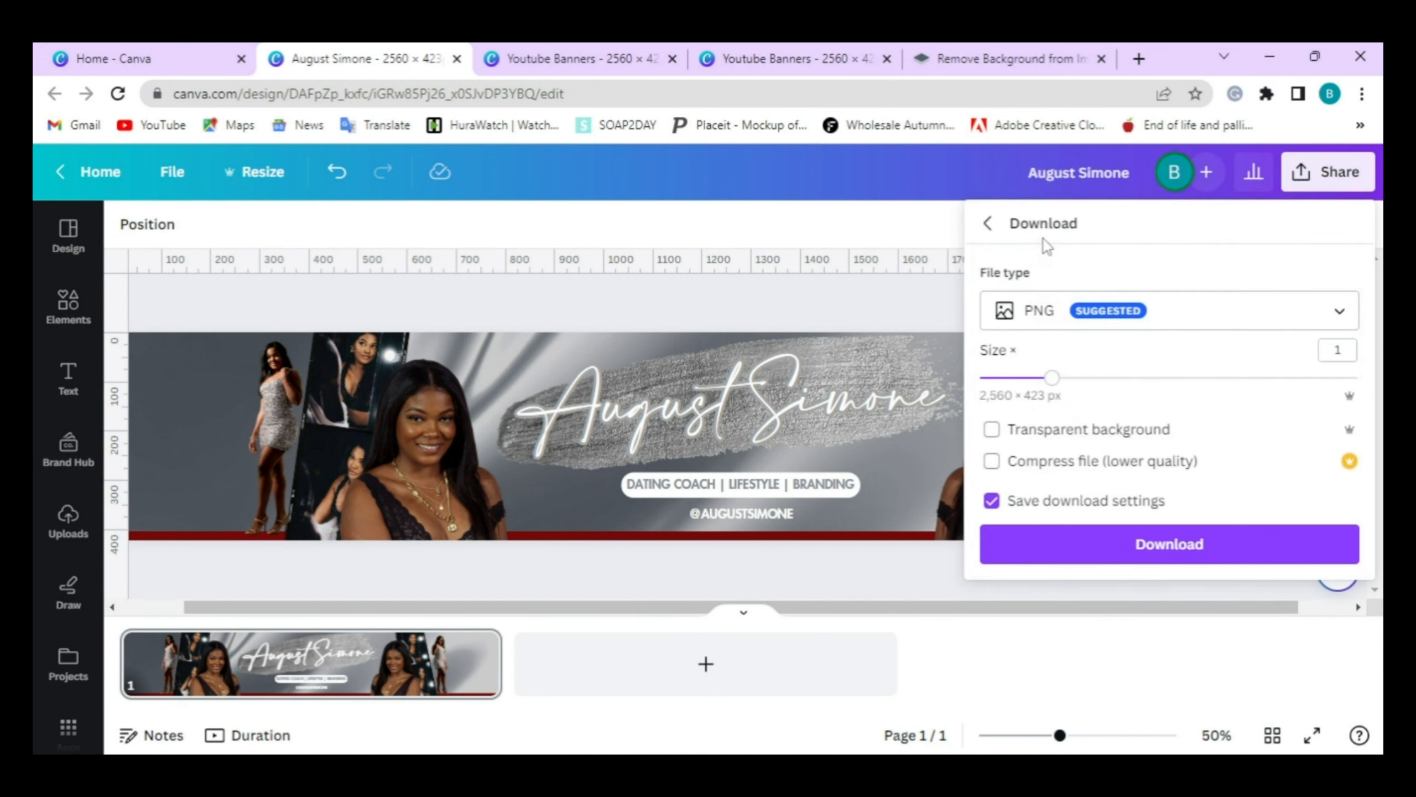
pyautogui.click(1081, 549)
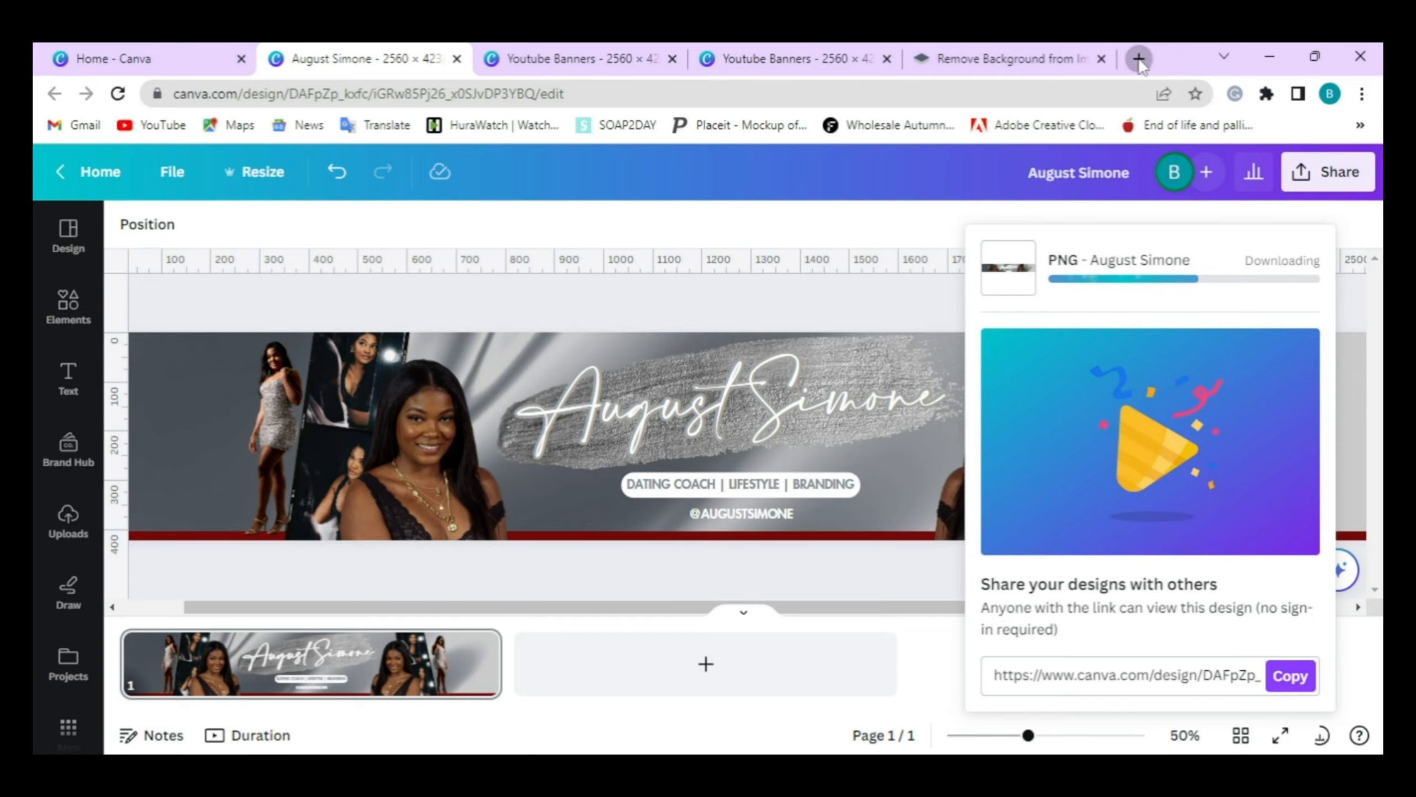
pyautogui.hotkey('ctrl', 't')
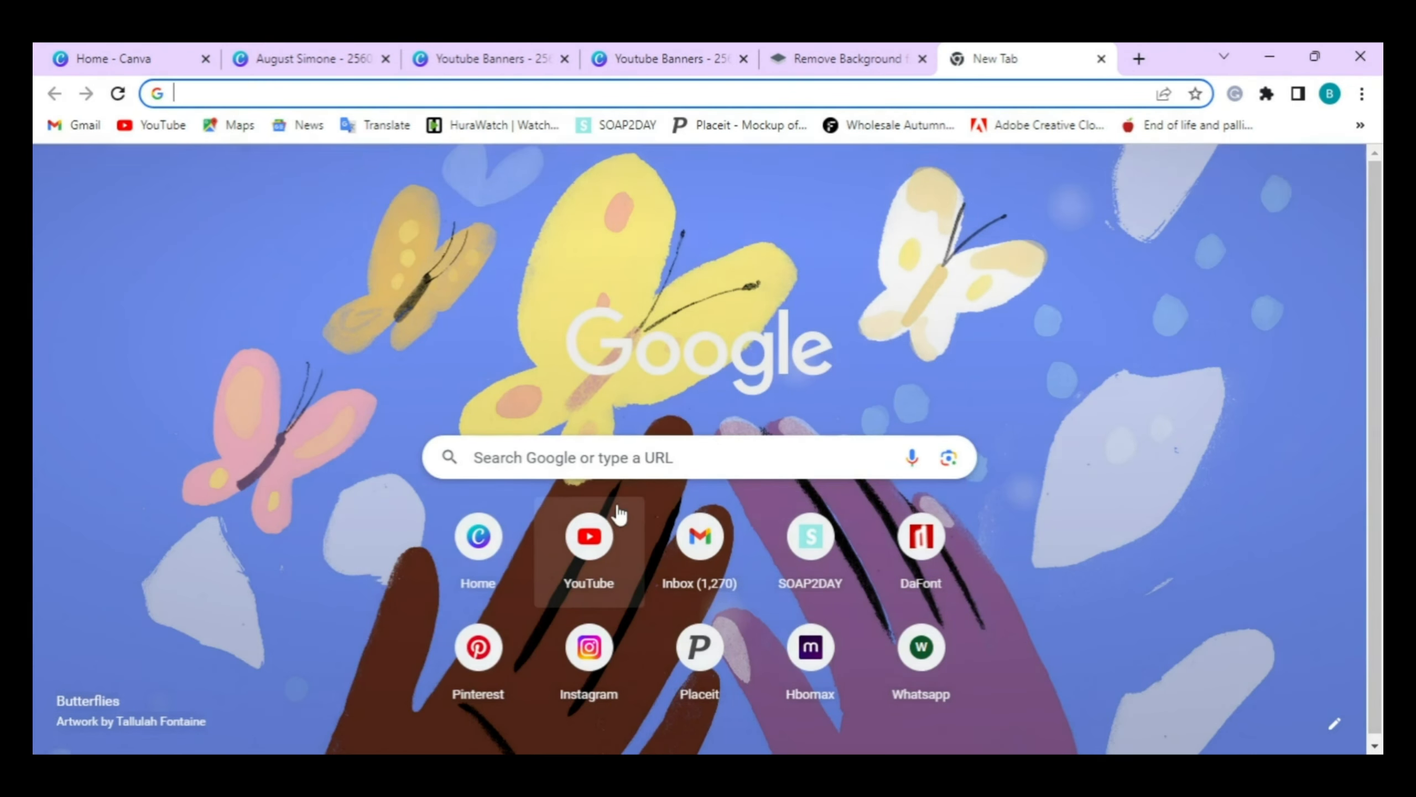
# - Open YouTube, close Canva's download panel, and reach YouTube Studio's Customization > Branding settings
pyautogui.click(614, 516)
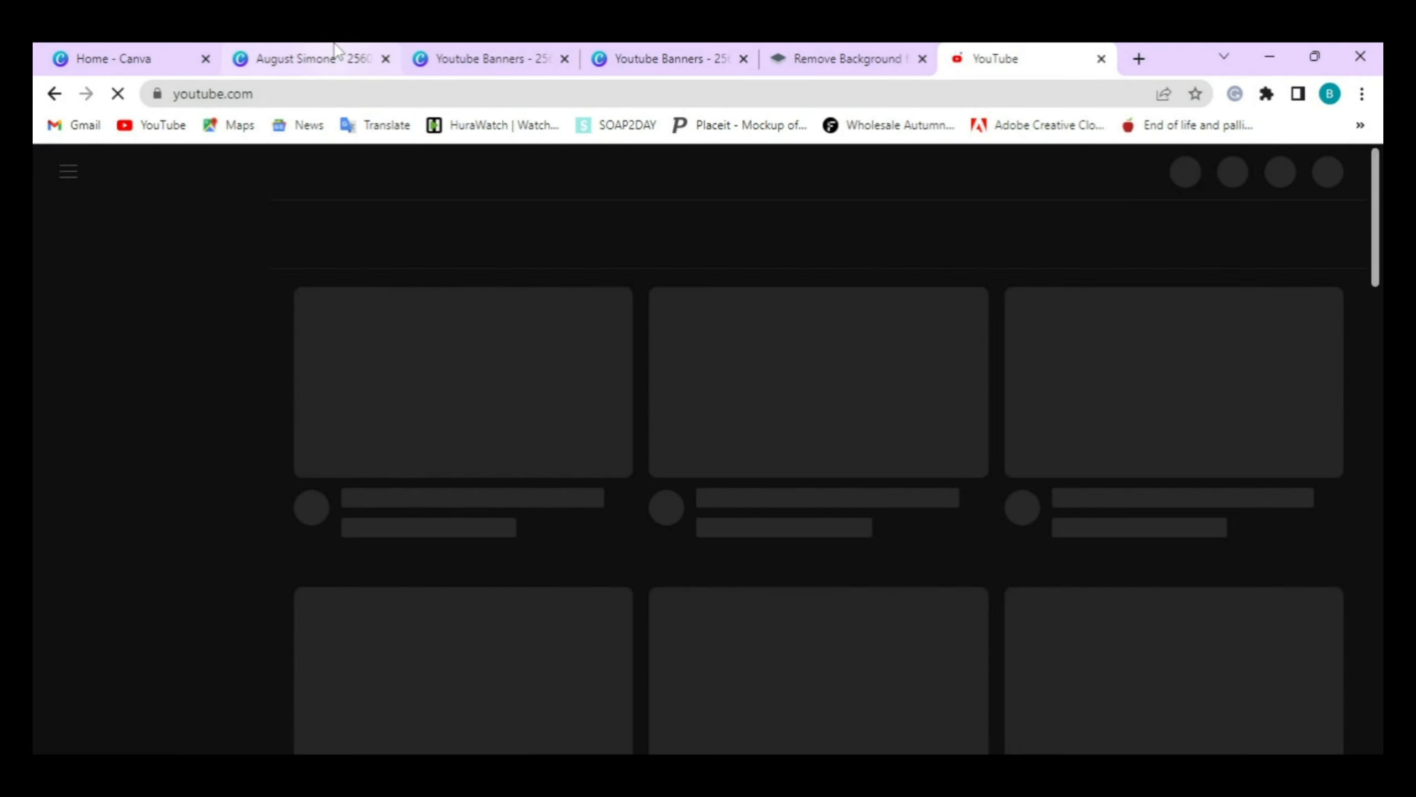
pyautogui.click(338, 52)
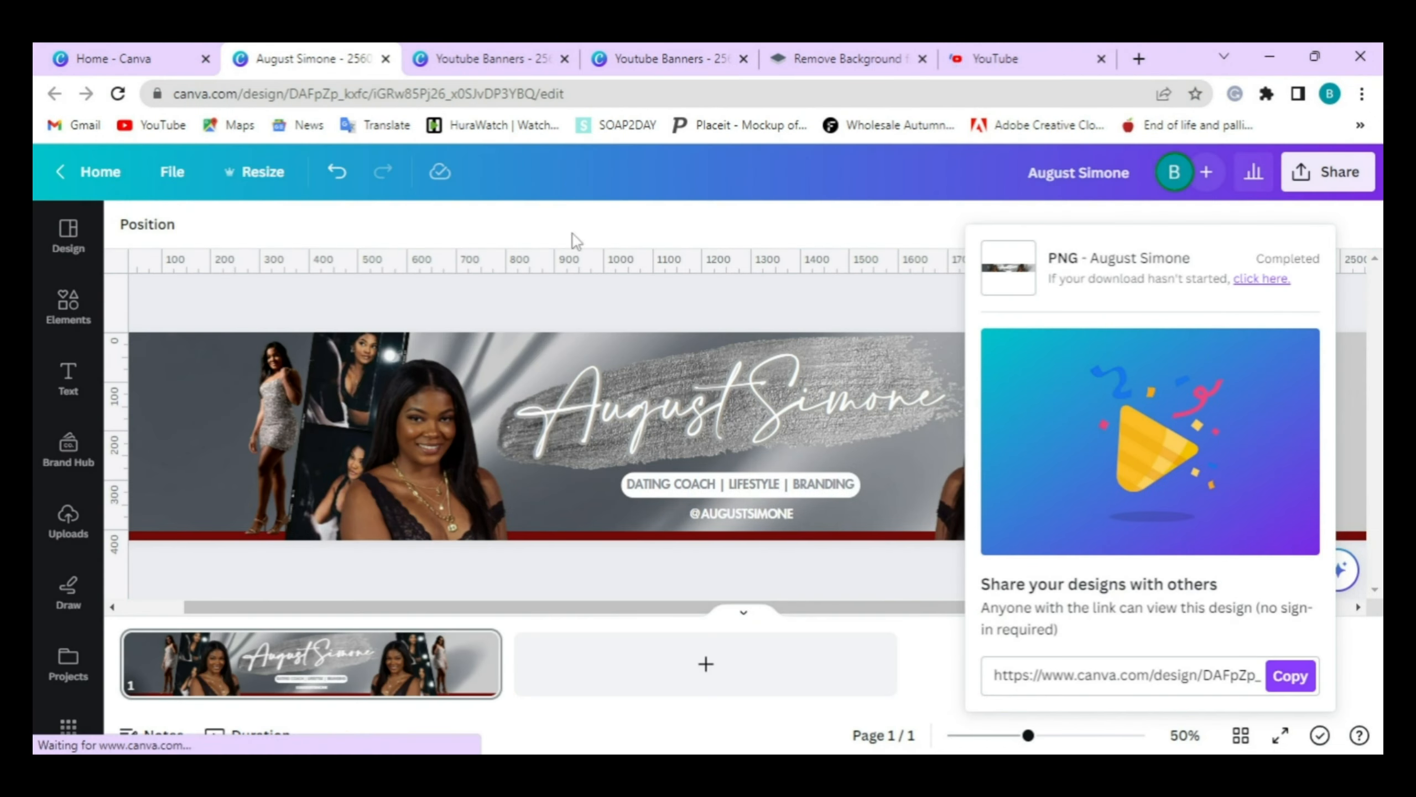
pyautogui.click(655, 306)
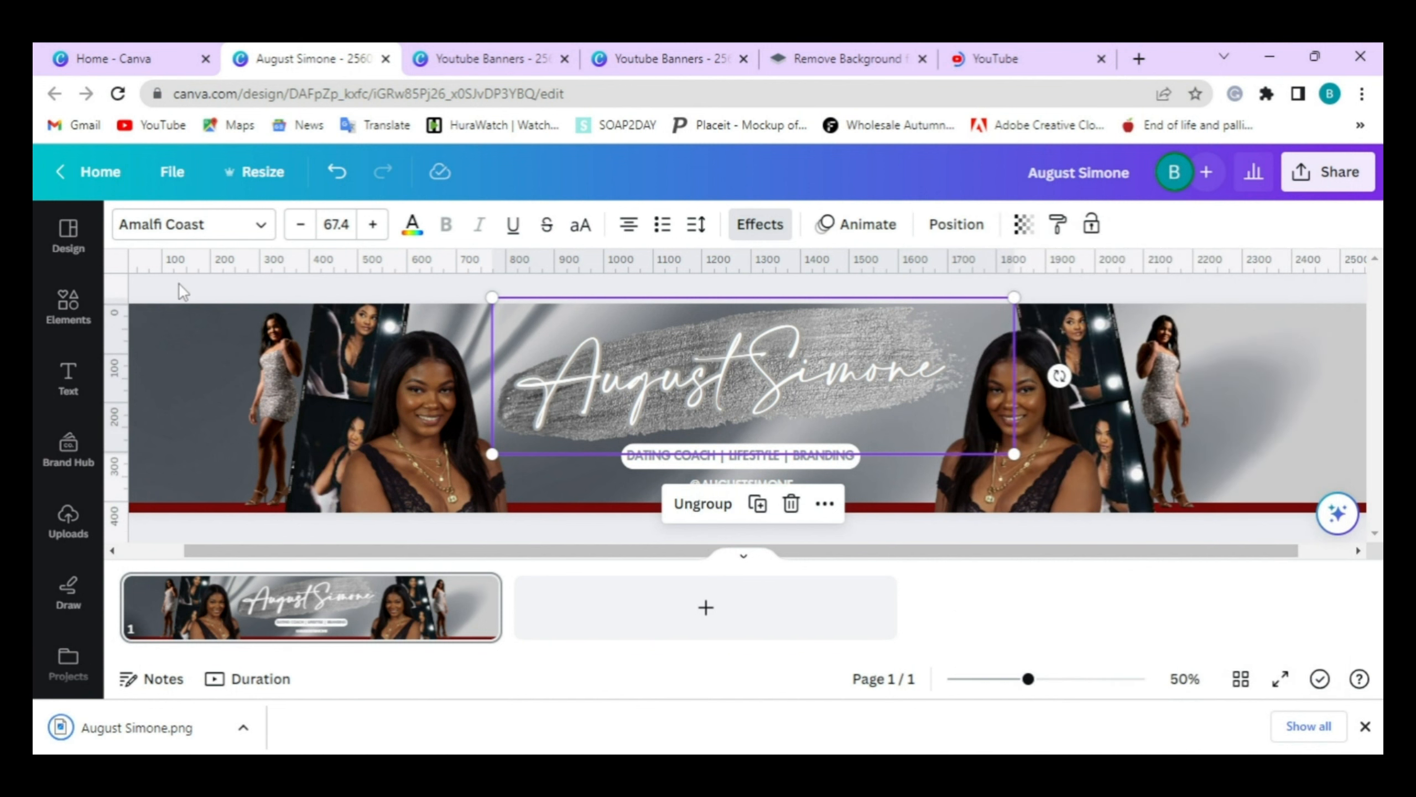
pyautogui.click(998, 59)
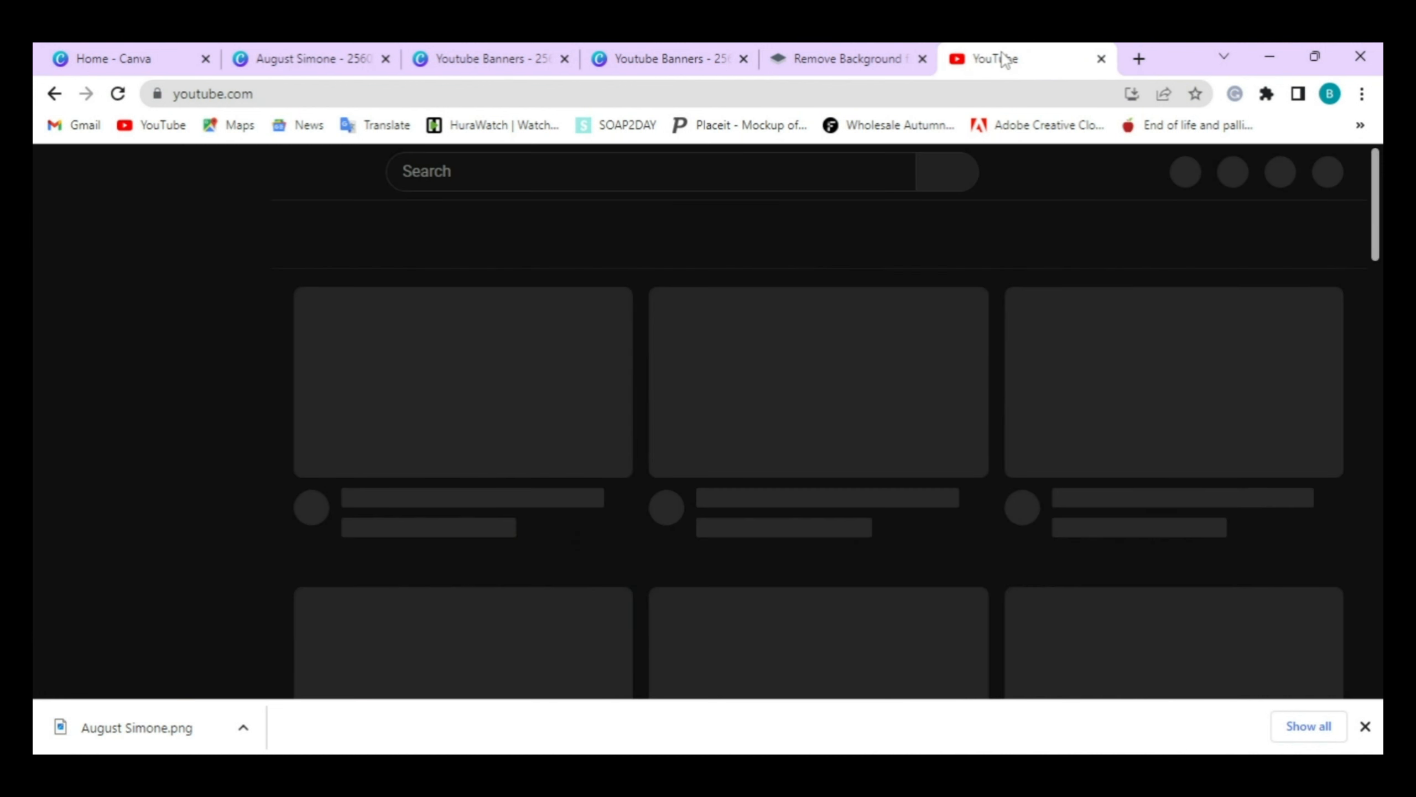
pyautogui.click(1332, 173)
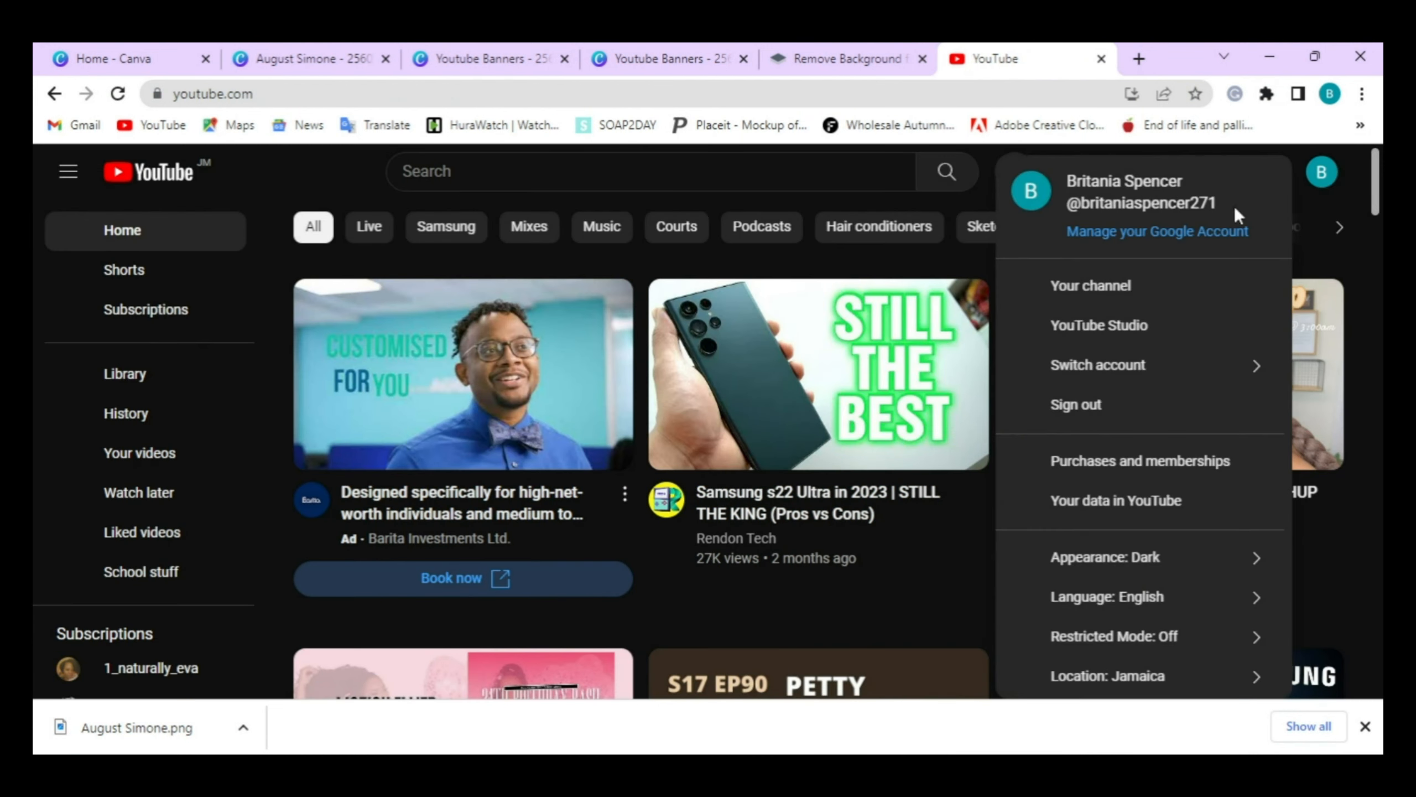
pyautogui.click(1127, 323)
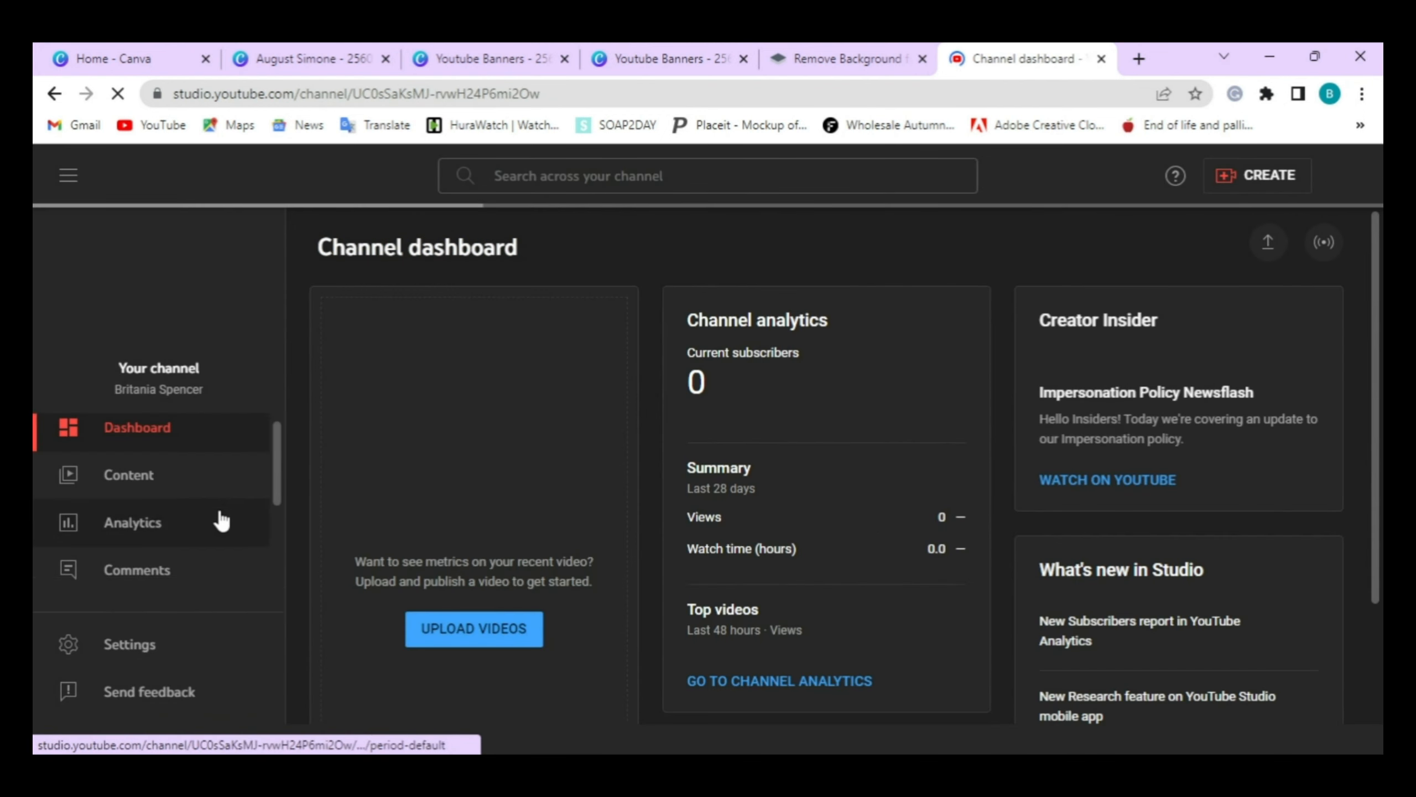
pyautogui.scroll(-3, 184, 558)
pyautogui.click(187, 578)
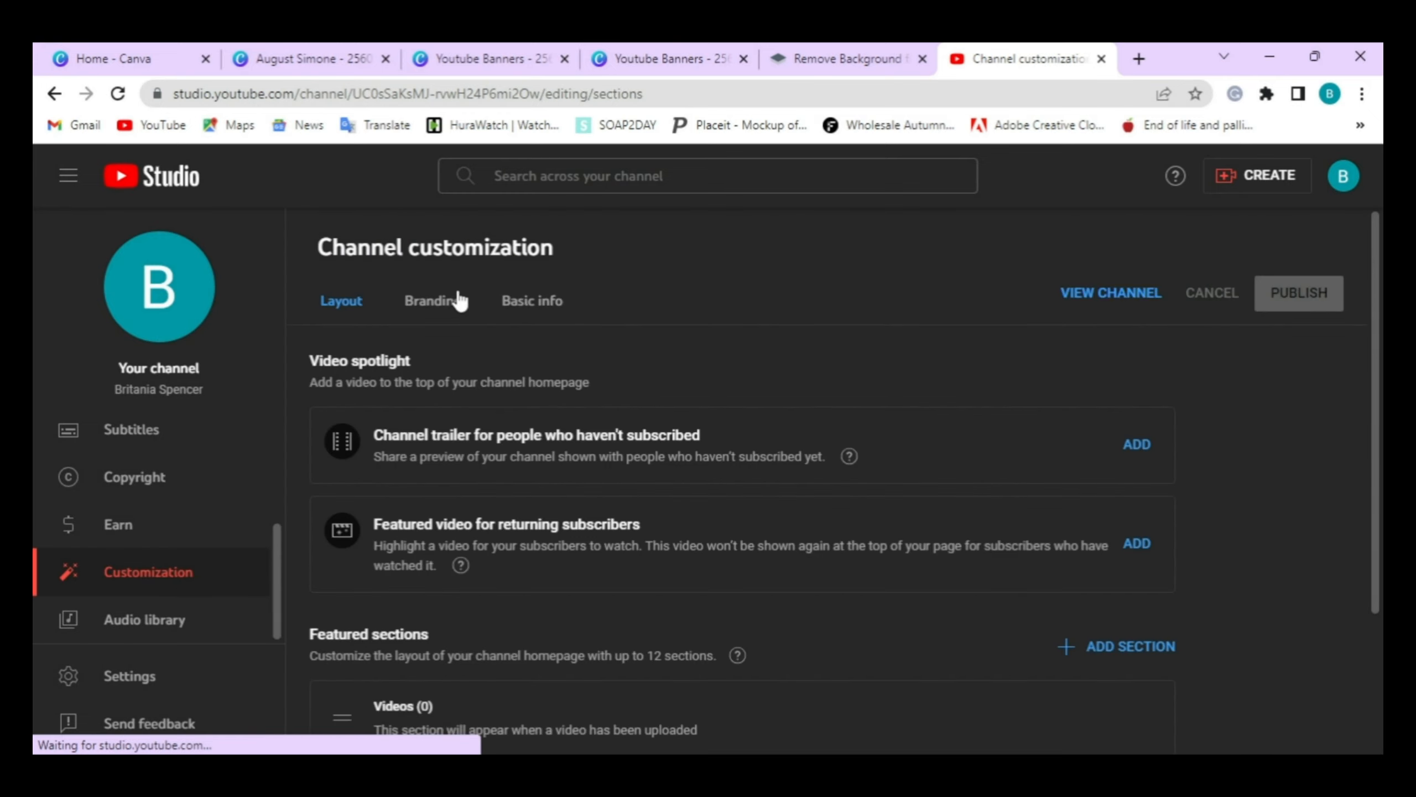
pyautogui.click(459, 301)
pyautogui.scroll(-5, 702, 326)
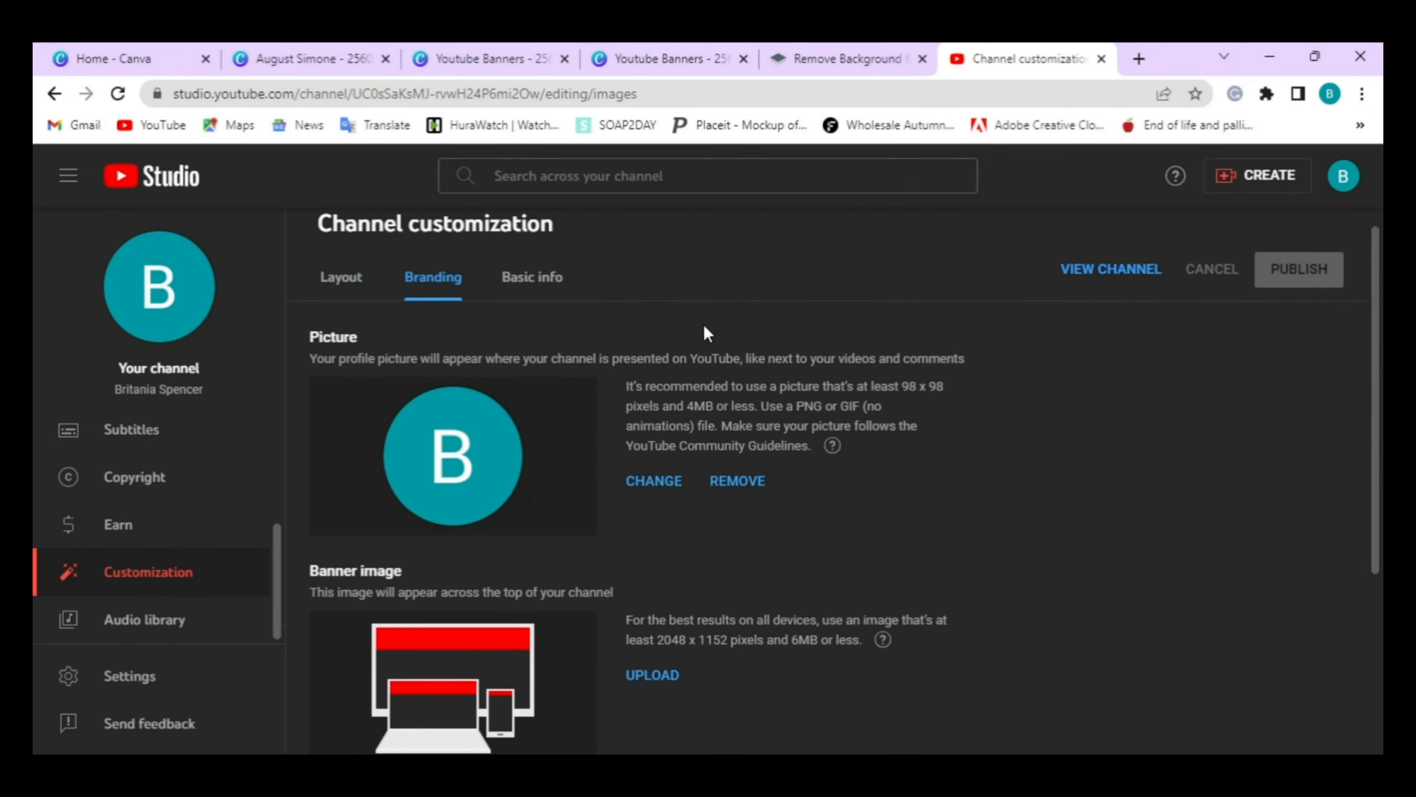
# - Upload the exported PNG as the banner image, which is rejected as under 1024 × 576
pyautogui.click(662, 404)
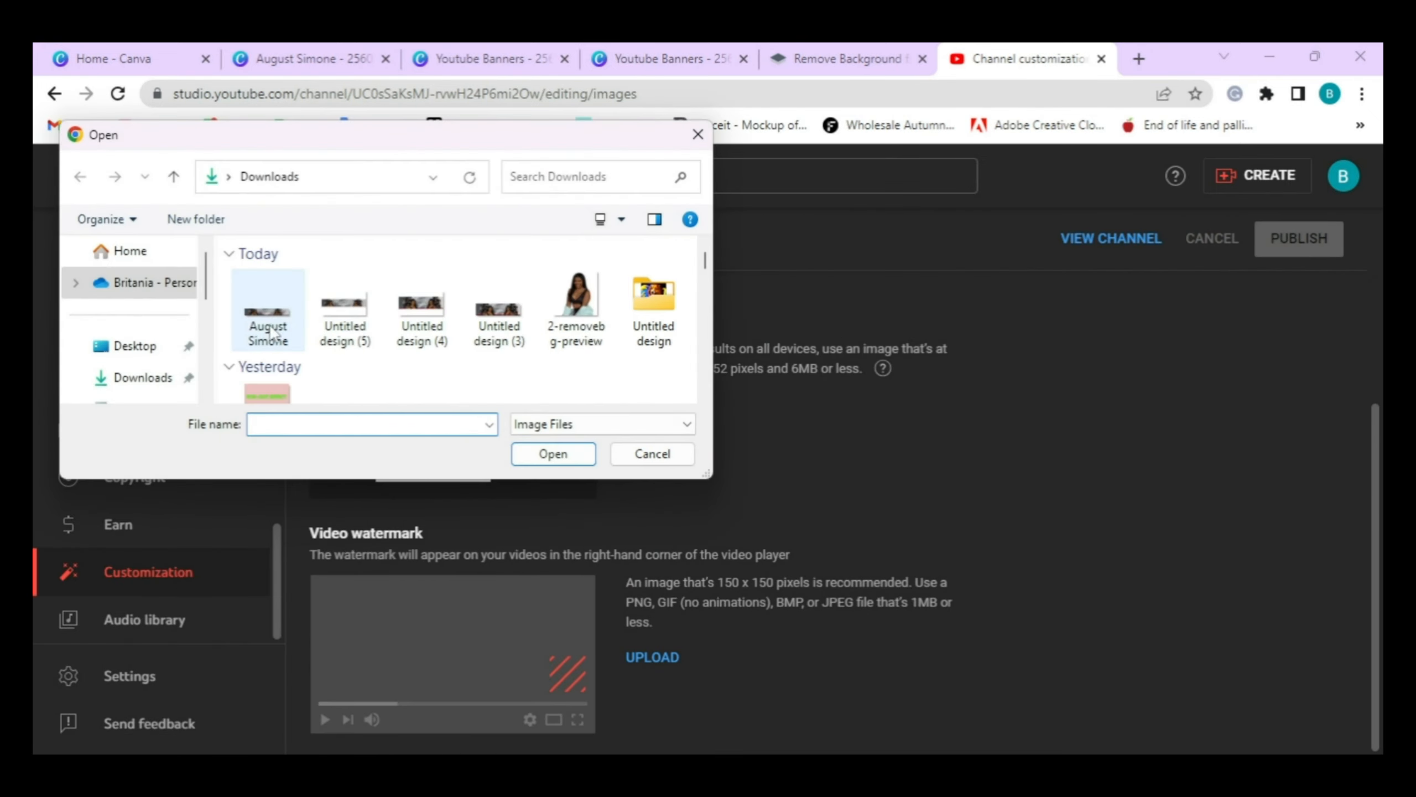
pyautogui.click(266, 323)
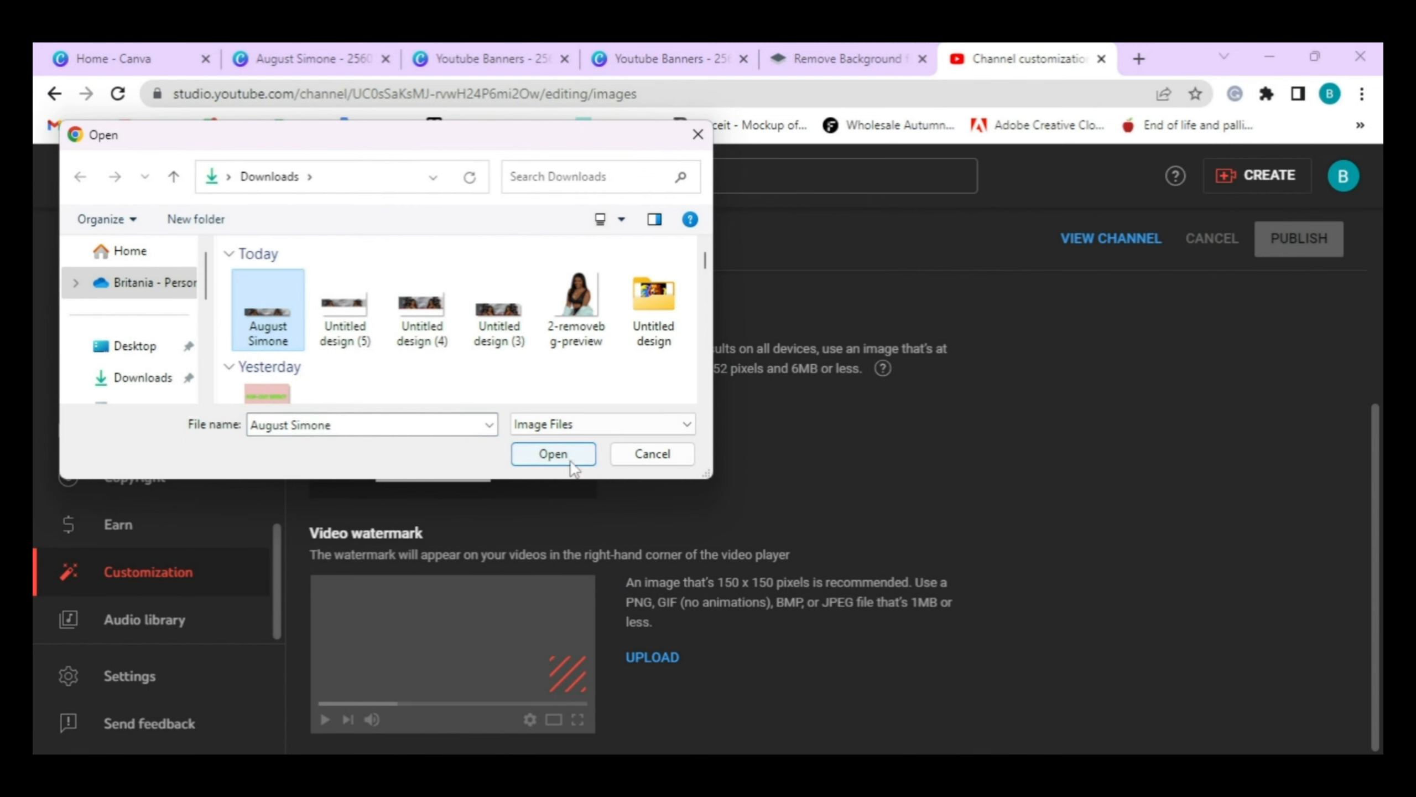
pyautogui.click(553, 454)
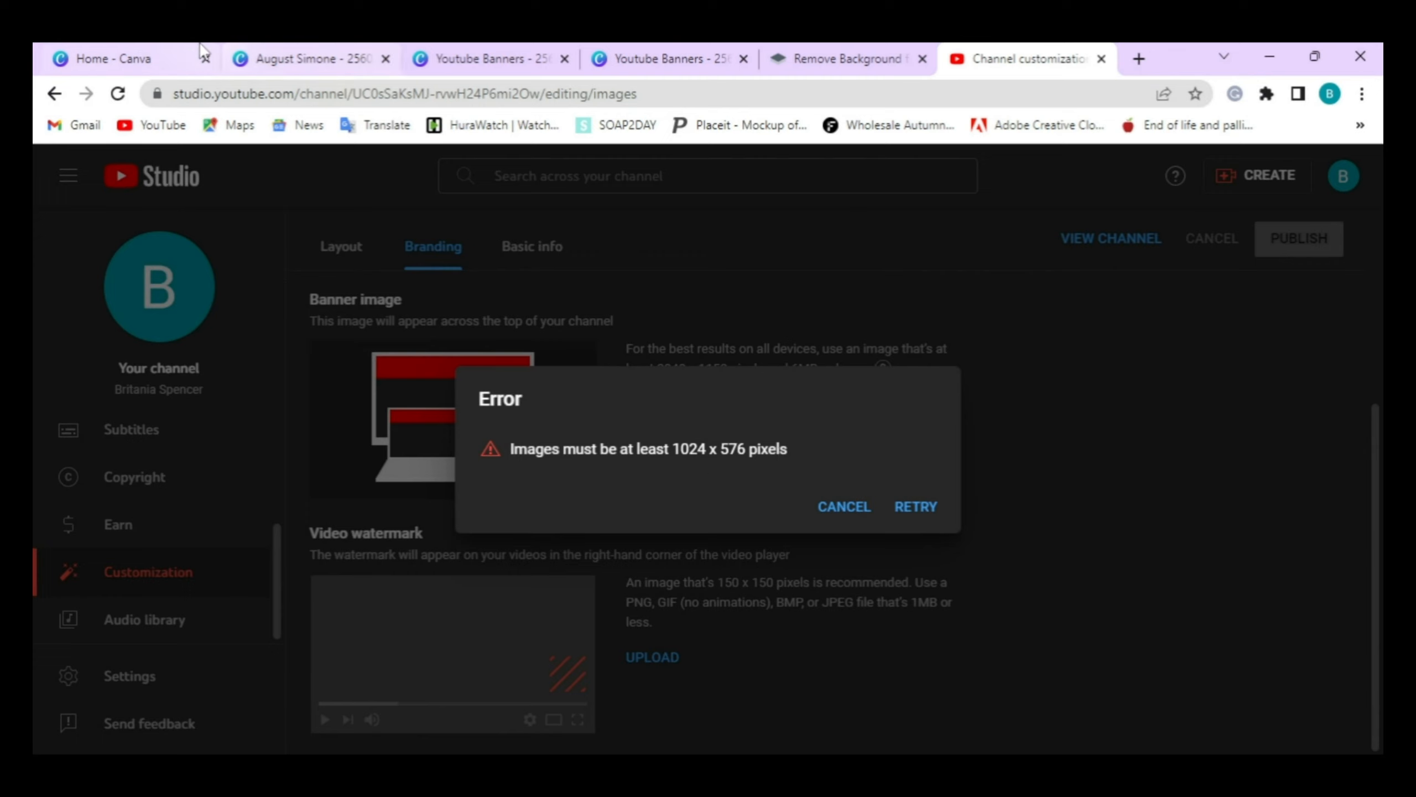
pyautogui.click(151, 55)
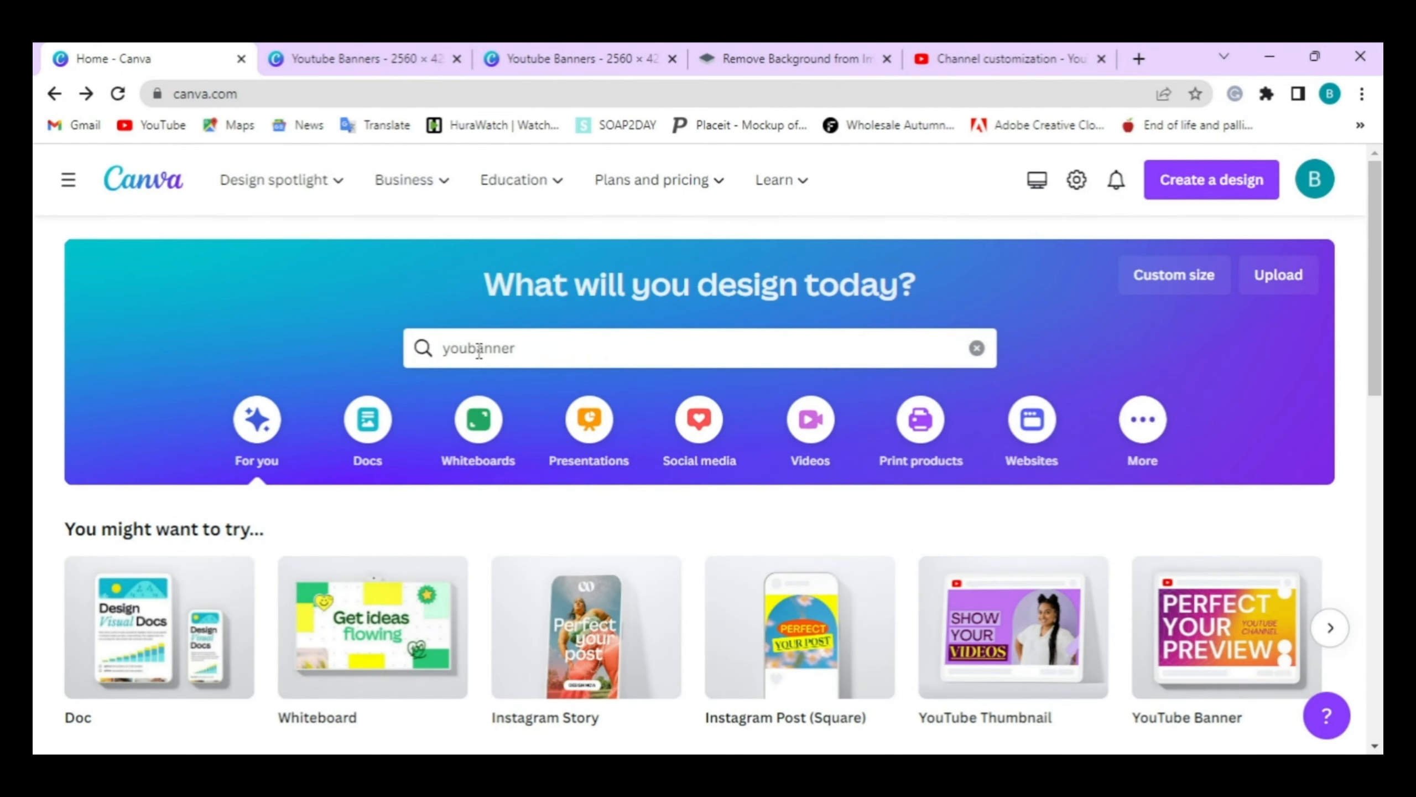
# - Search Canva for 'youtube banner' and create a blank YouTube Banner design
pyautogui.doubleClick(480, 347)
pyautogui.write('y')
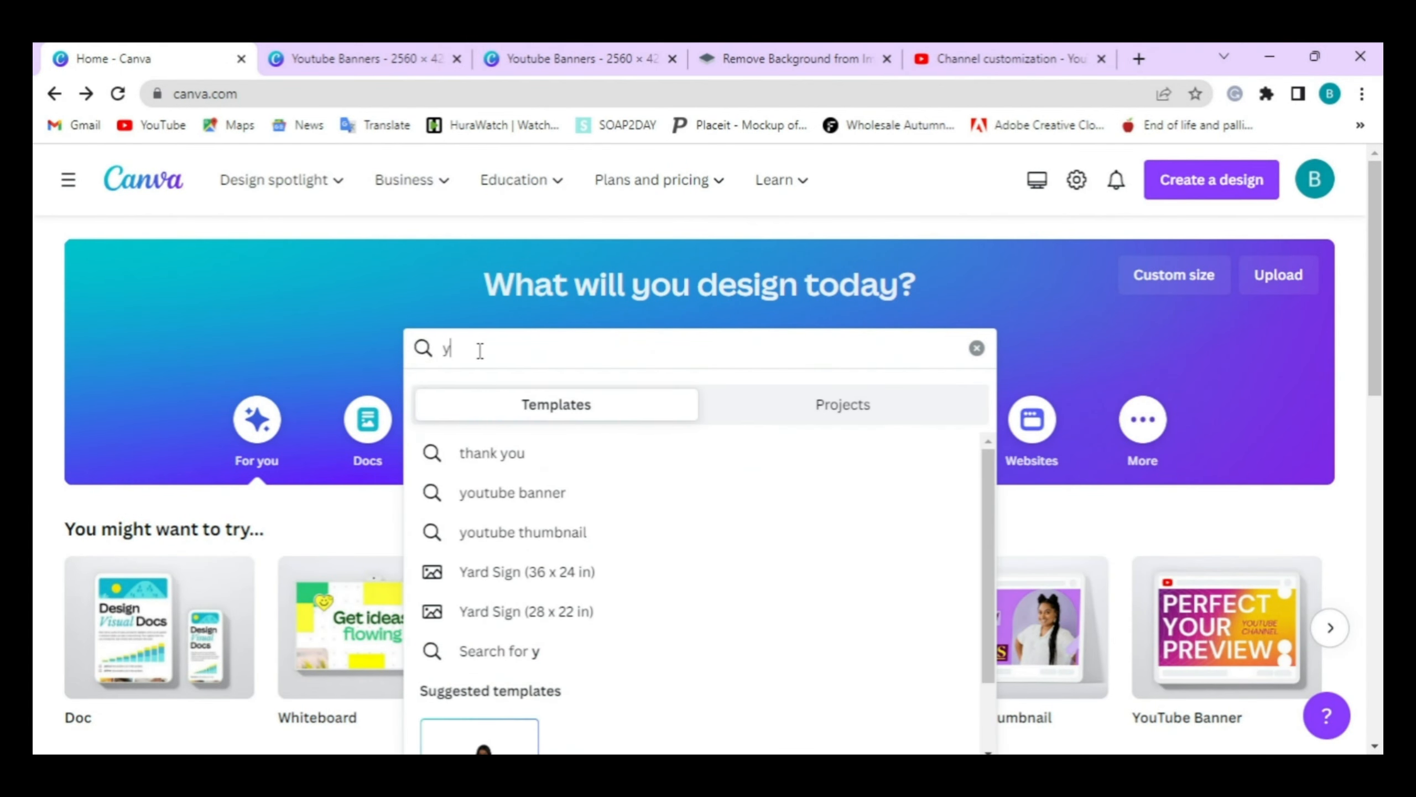
pyautogui.write('outube banner')
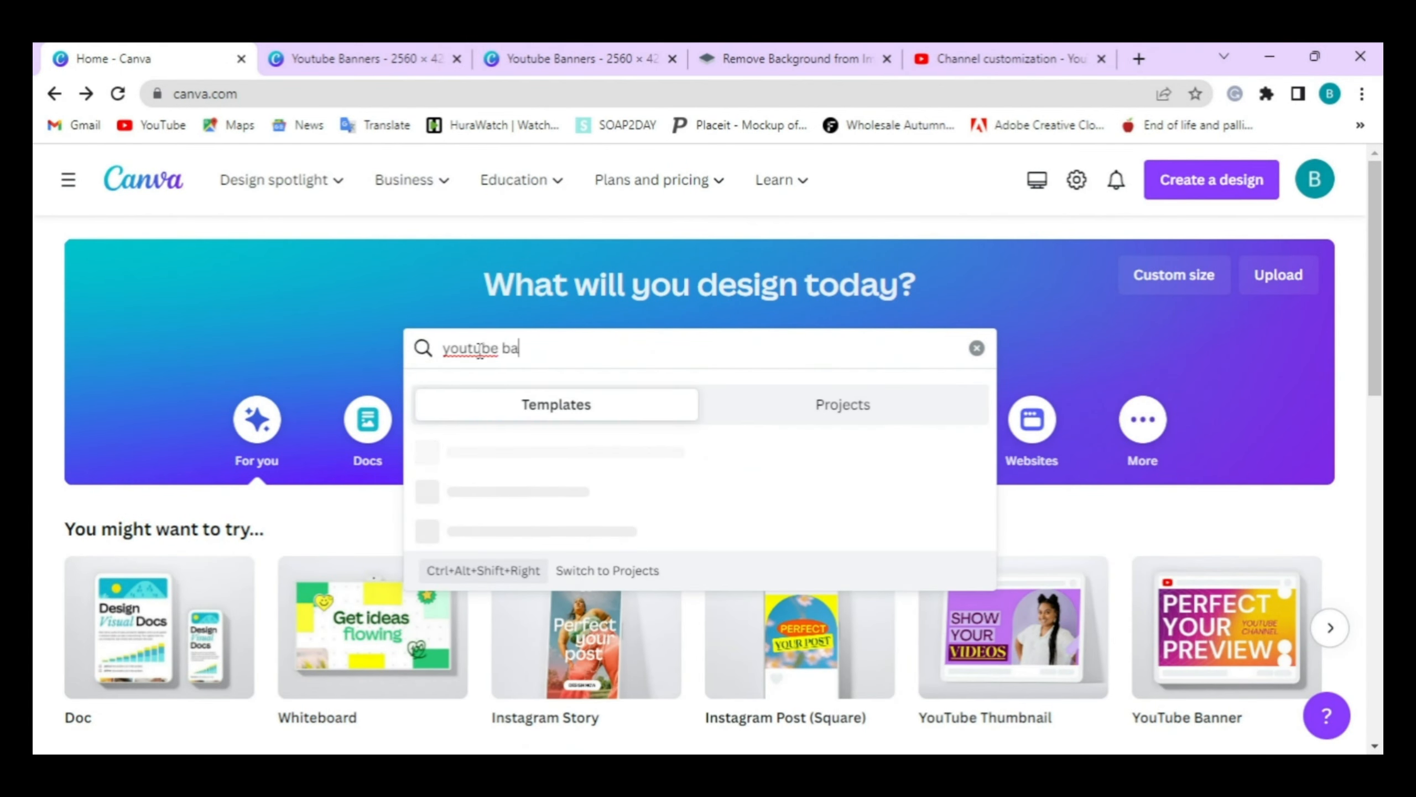
pyautogui.press('Return')
pyautogui.scroll(-3, 267, 587)
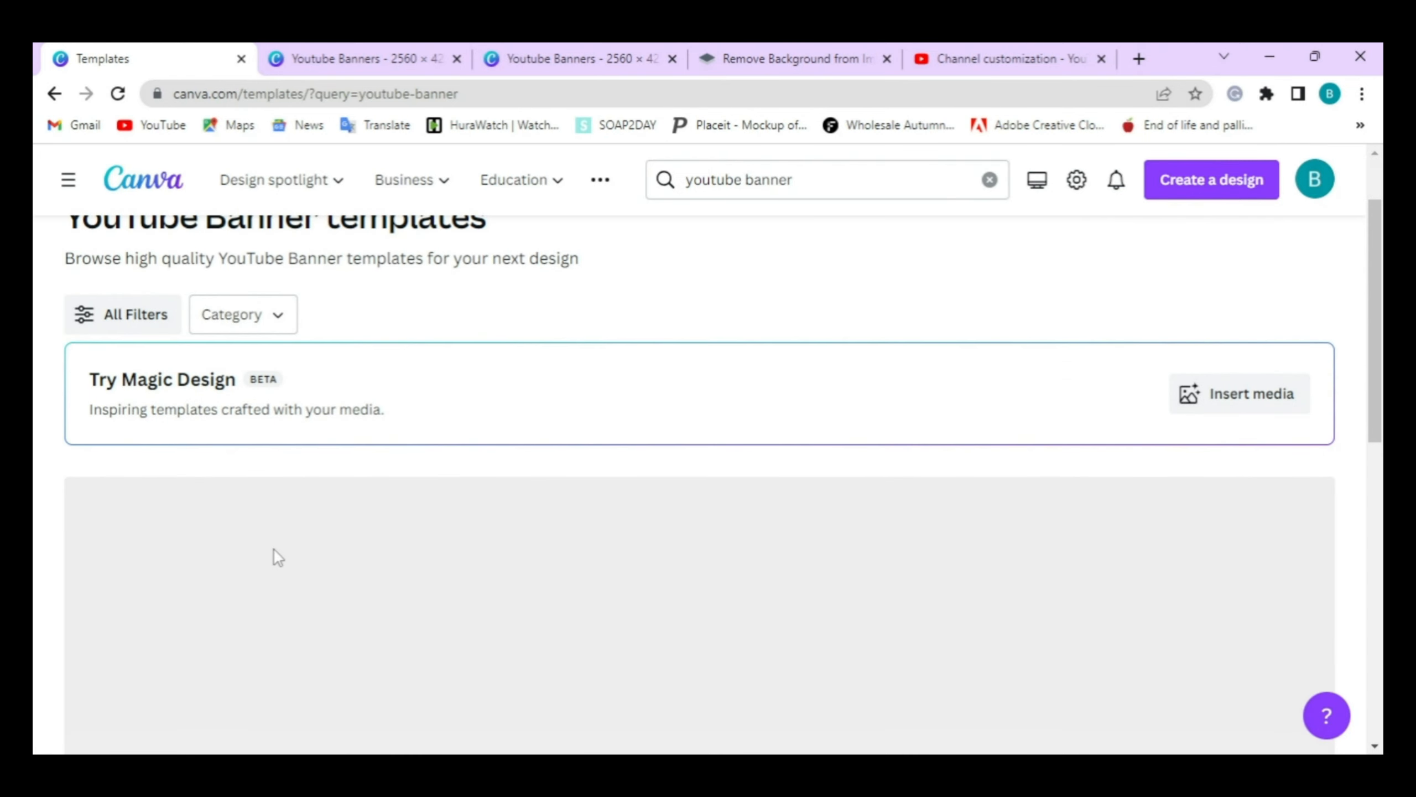
pyautogui.scroll(-2, 223, 491)
pyautogui.click(190, 400)
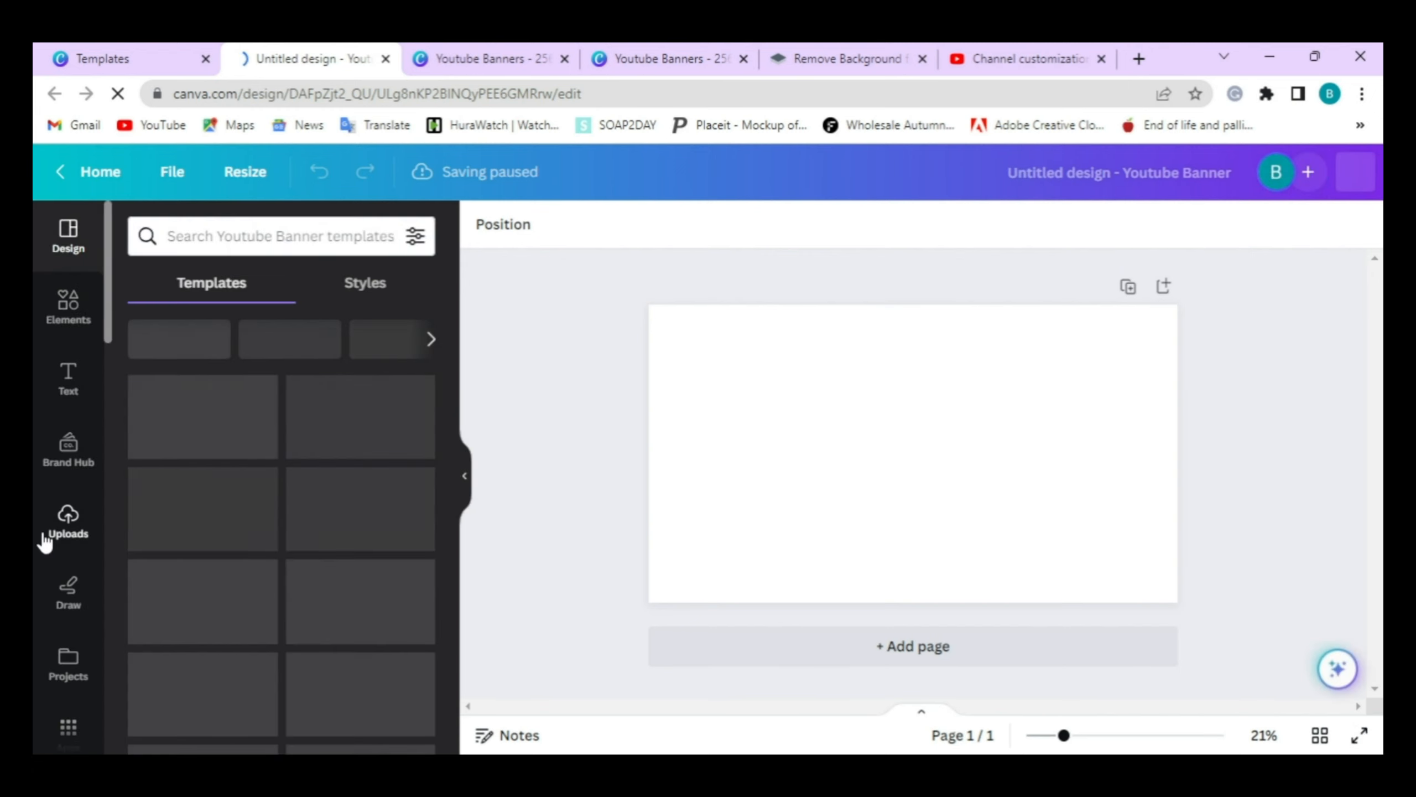
# - Upload the exported banner PNG into the design's uploads
pyautogui.click(47, 538)
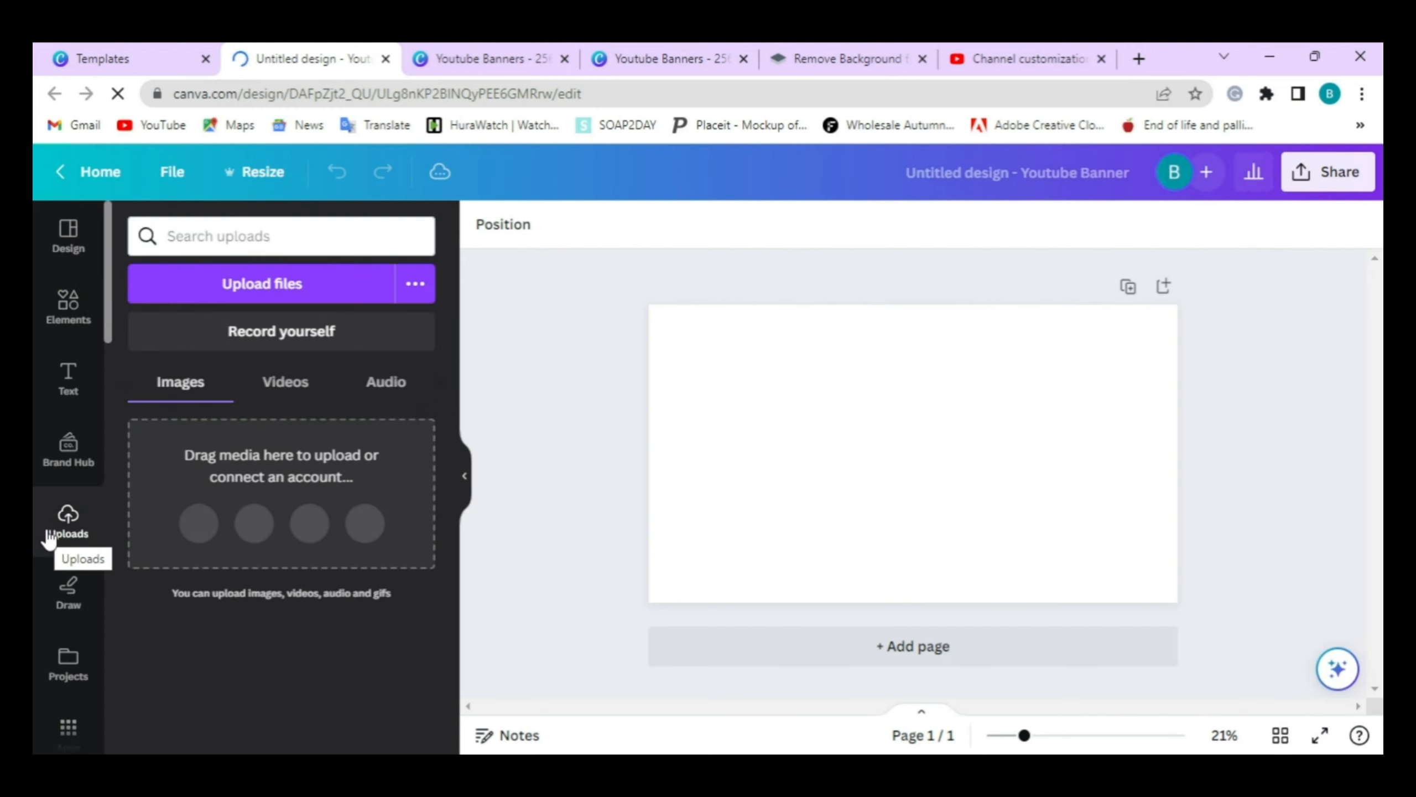
pyautogui.click(260, 294)
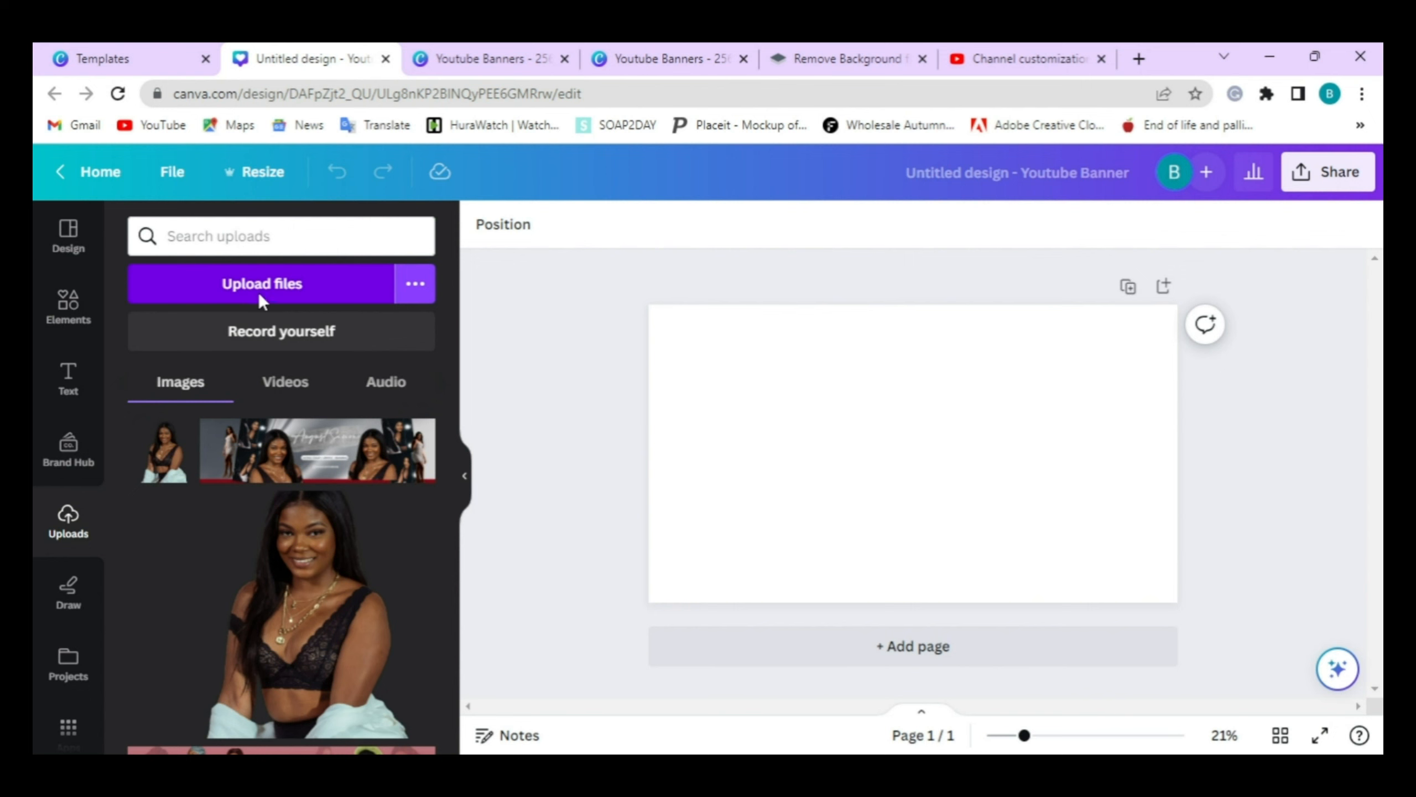
pyautogui.click(269, 305)
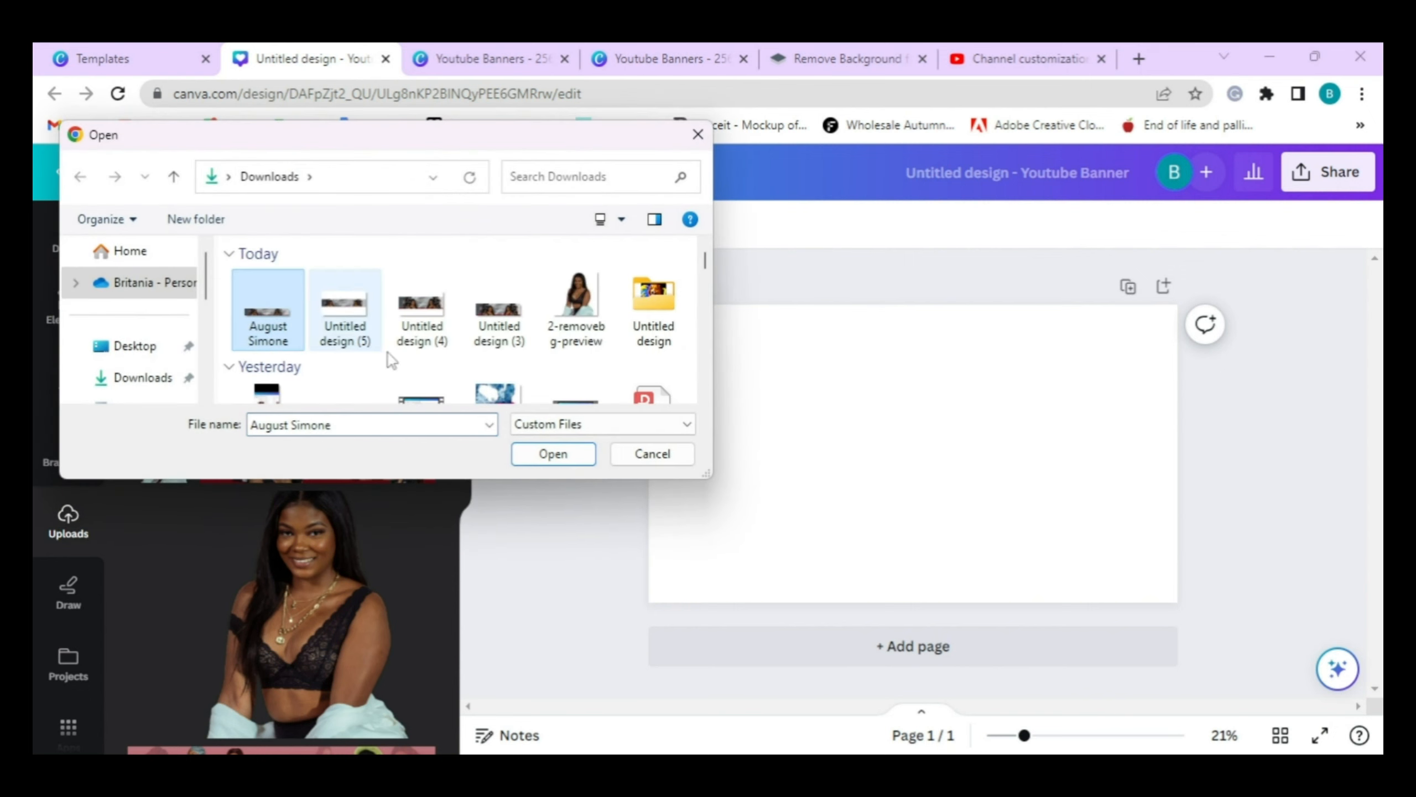
pyautogui.click(555, 455)
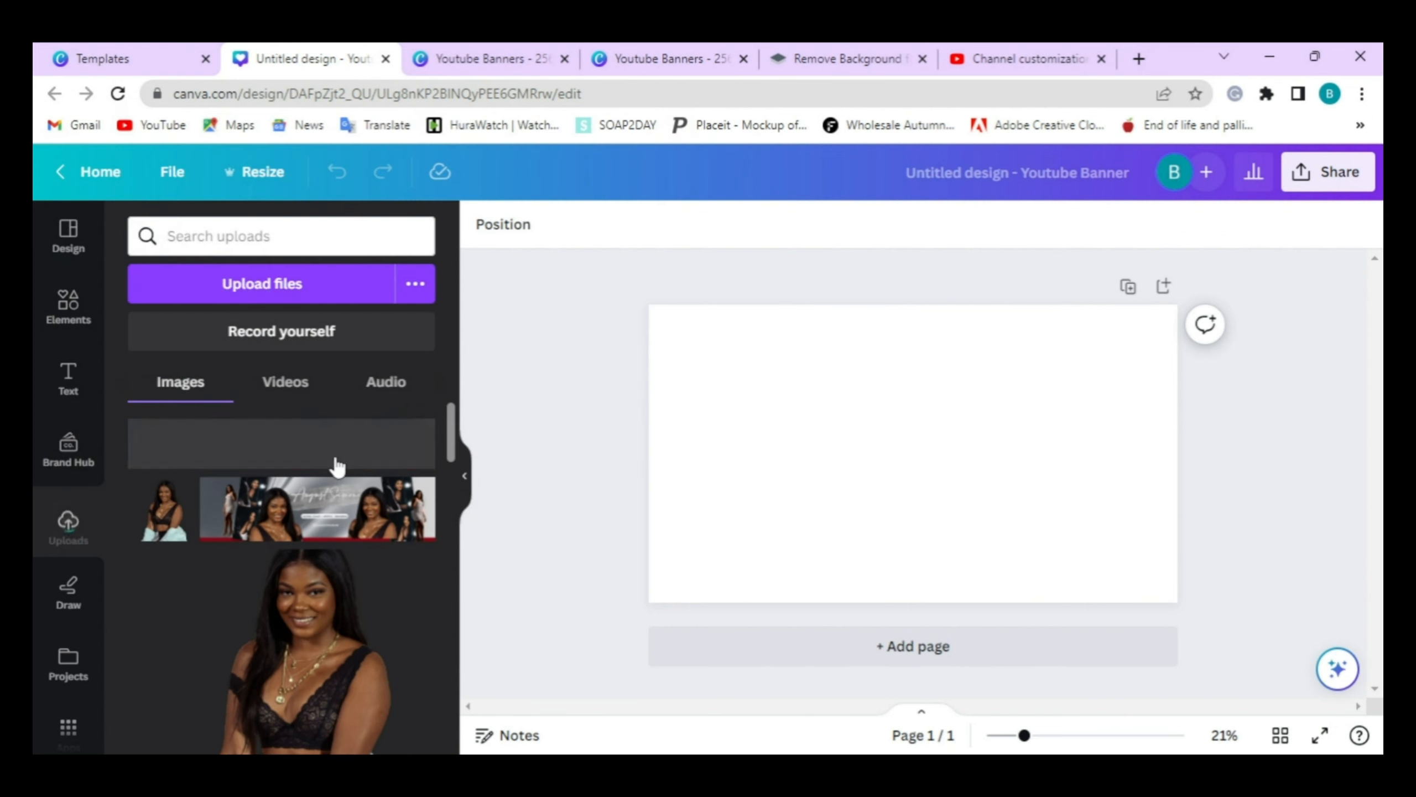
# - Remove the banner image from the canvas, re-add it from the uploads, and select it
pyautogui.click(468, 483)
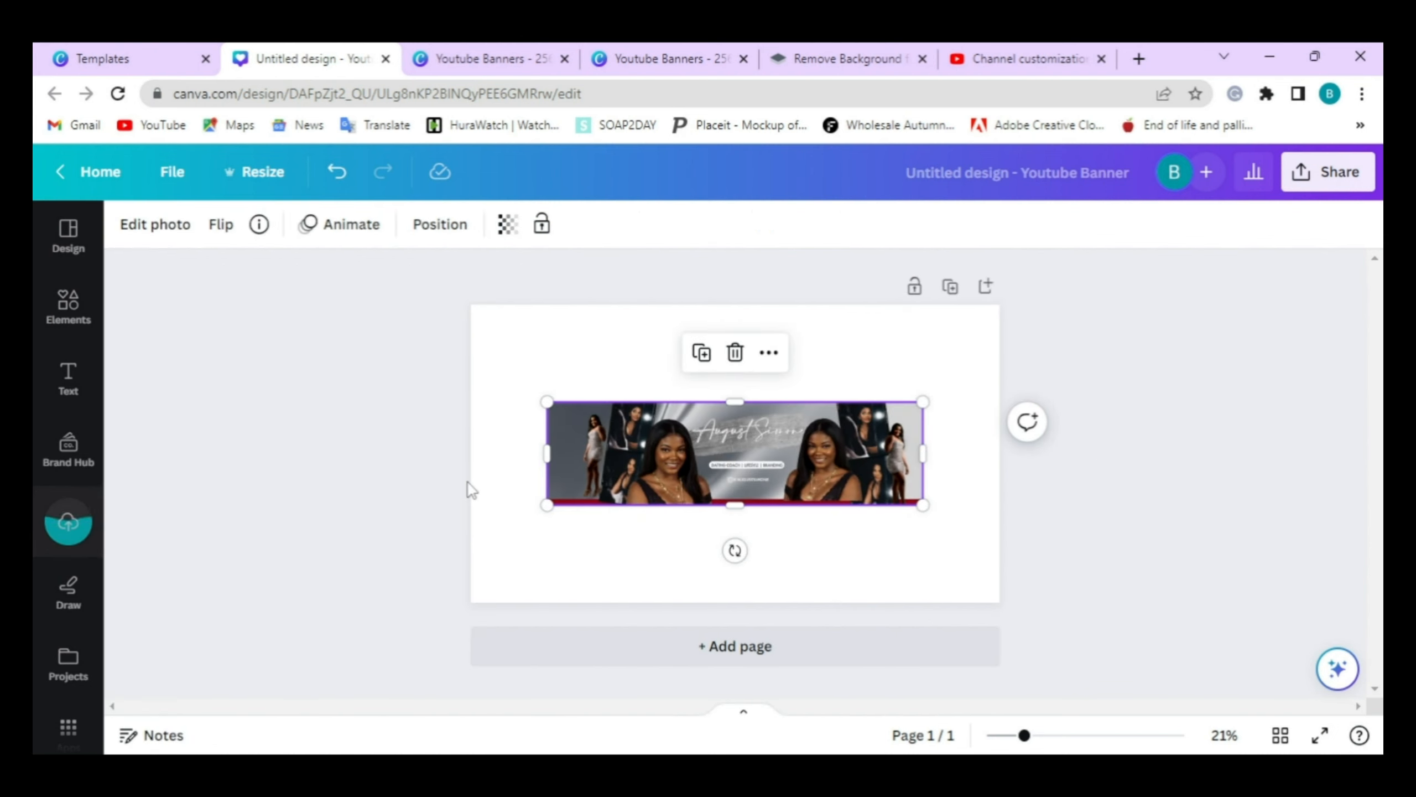
pyautogui.click(735, 352)
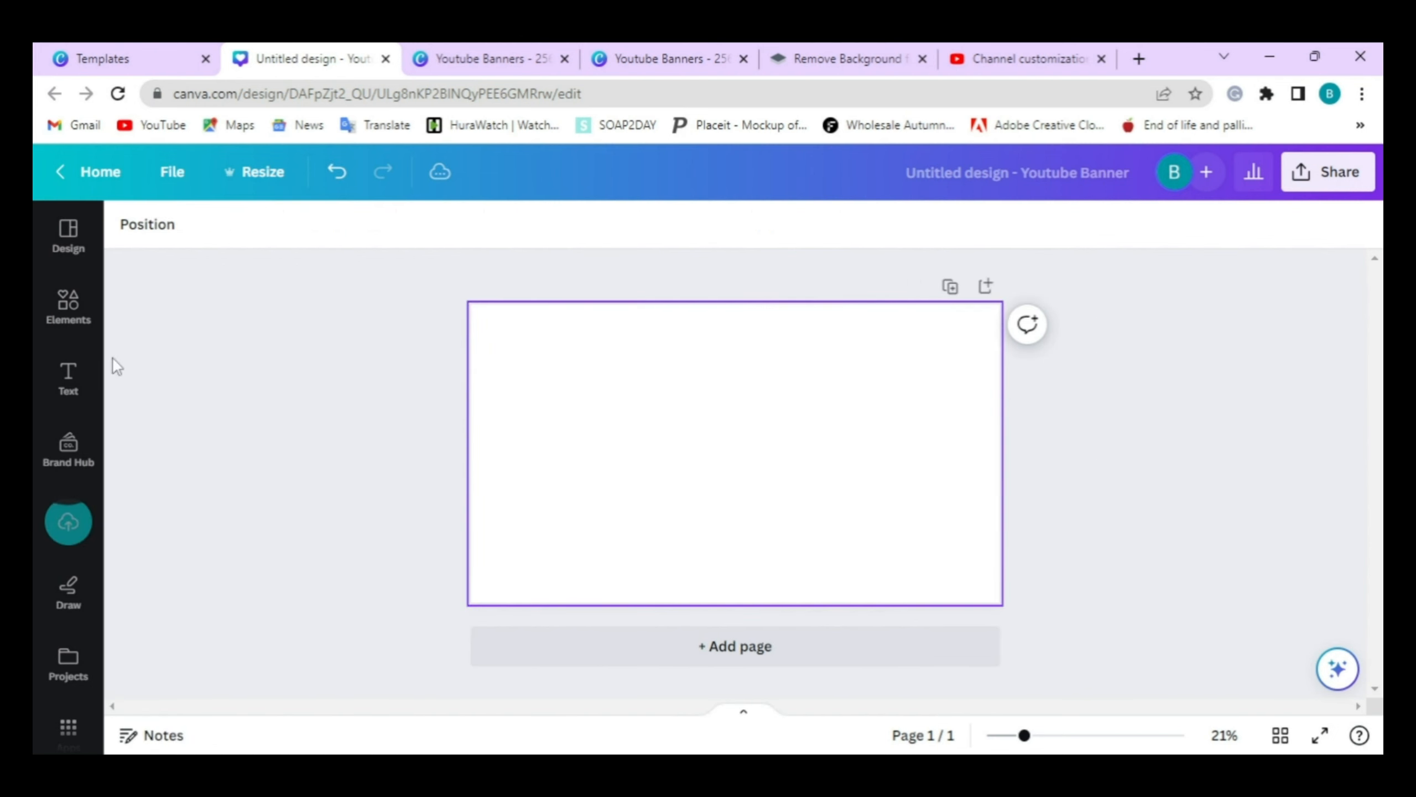
pyautogui.click(77, 521)
pyautogui.scroll(-5, 284, 509)
pyautogui.click(292, 509)
pyautogui.click(465, 483)
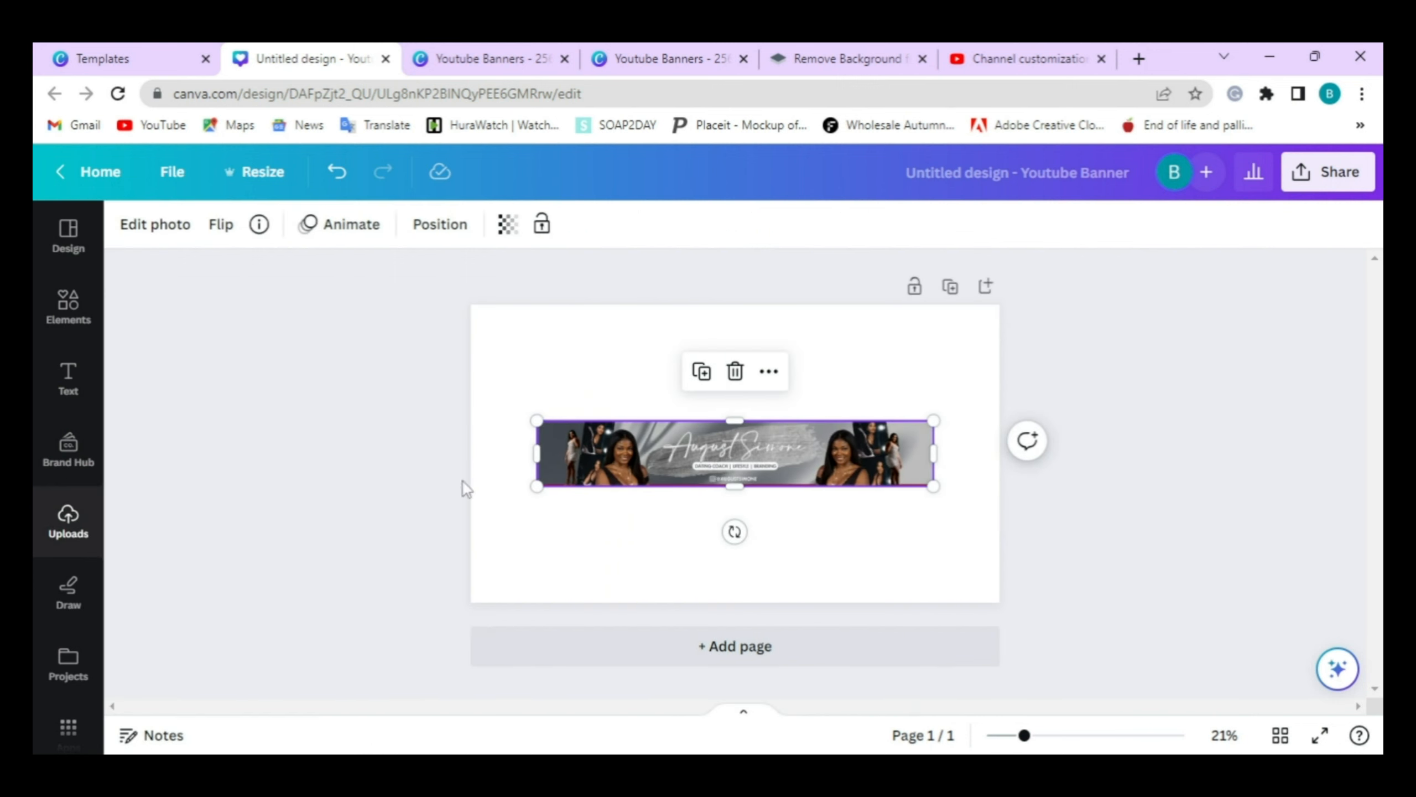
pyautogui.click(941, 376)
pyautogui.click(933, 470)
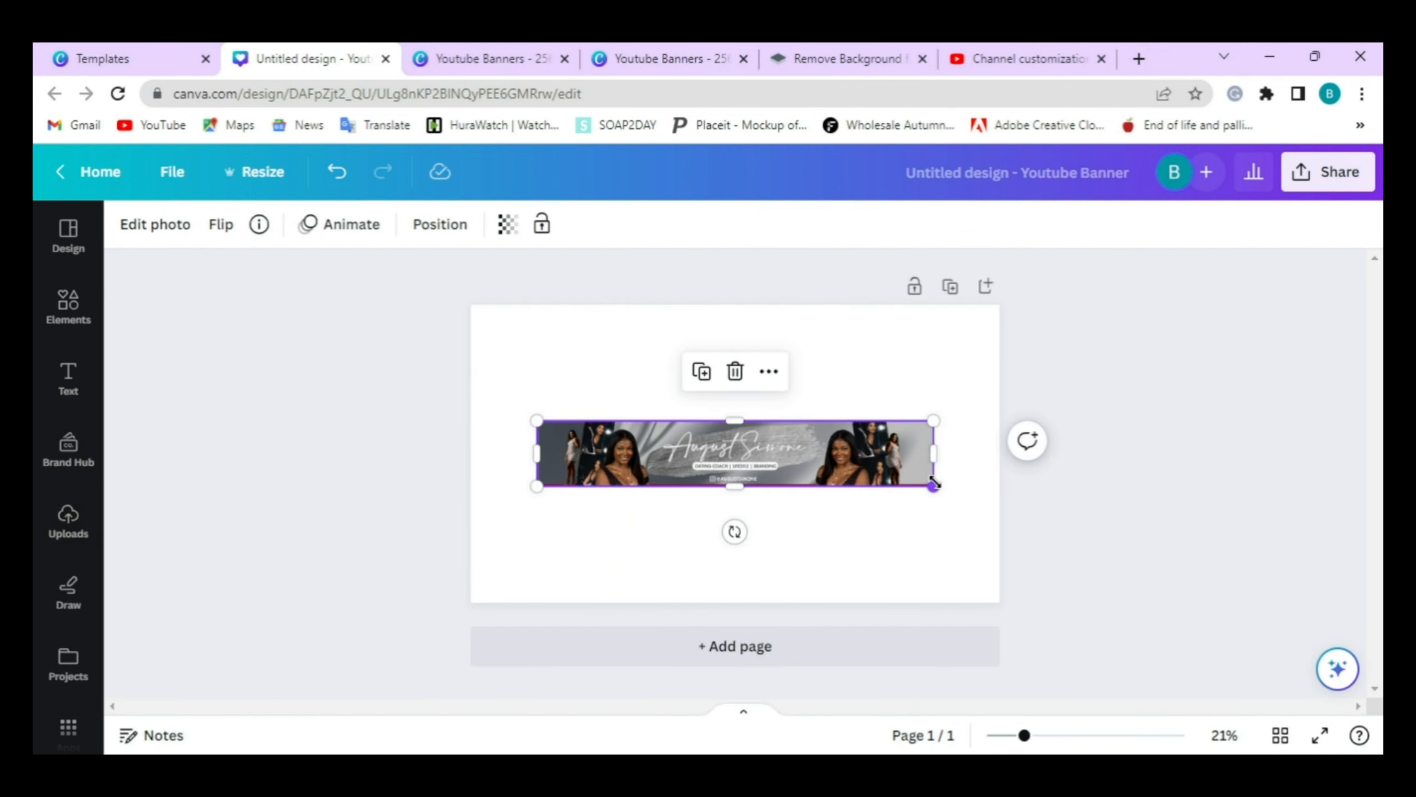
# - Stretch the banner to the full 2,560 px width and centre it vertically on the page
pyautogui.moveTo(933, 485); pyautogui.dragTo(1001, 497)
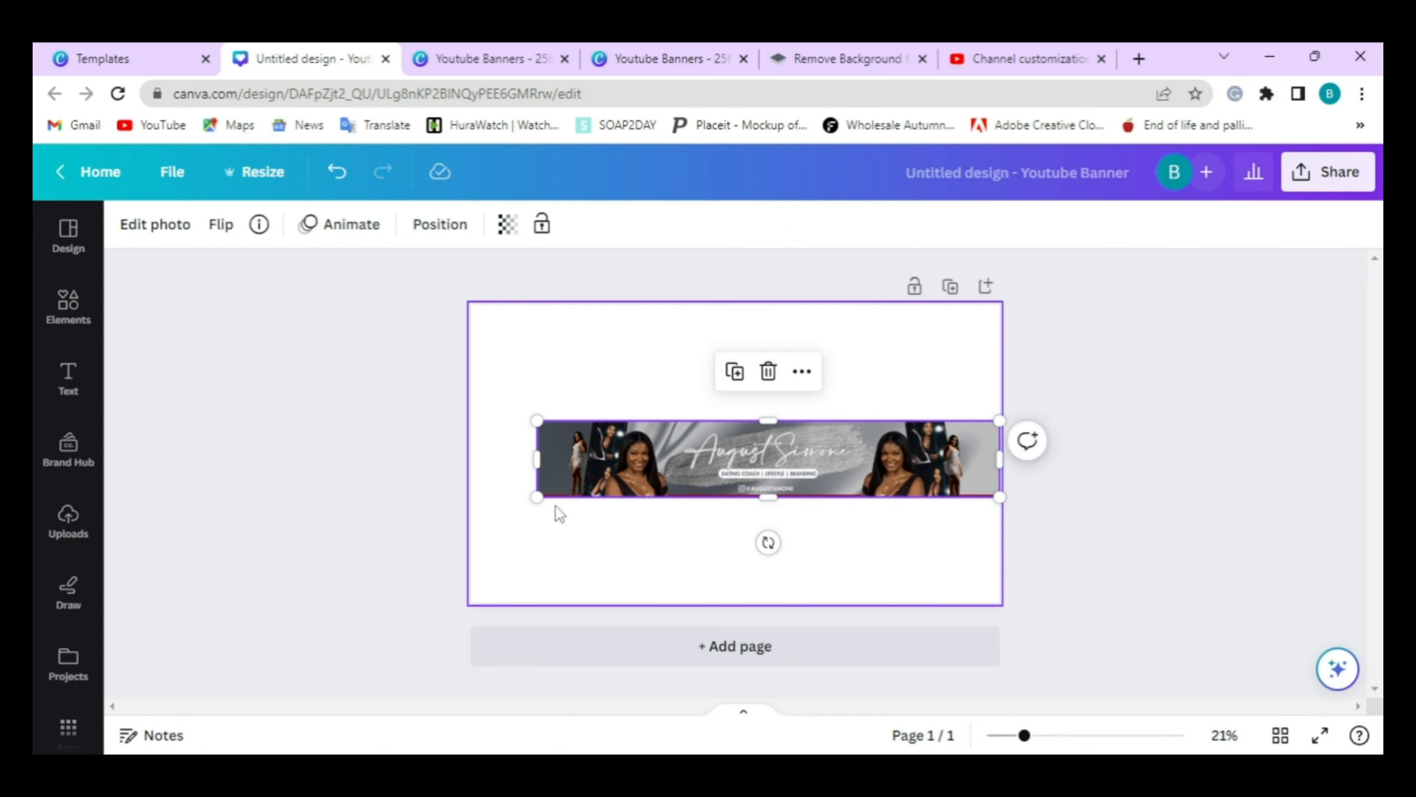
pyautogui.moveTo(537, 496); pyautogui.dragTo(471, 508)
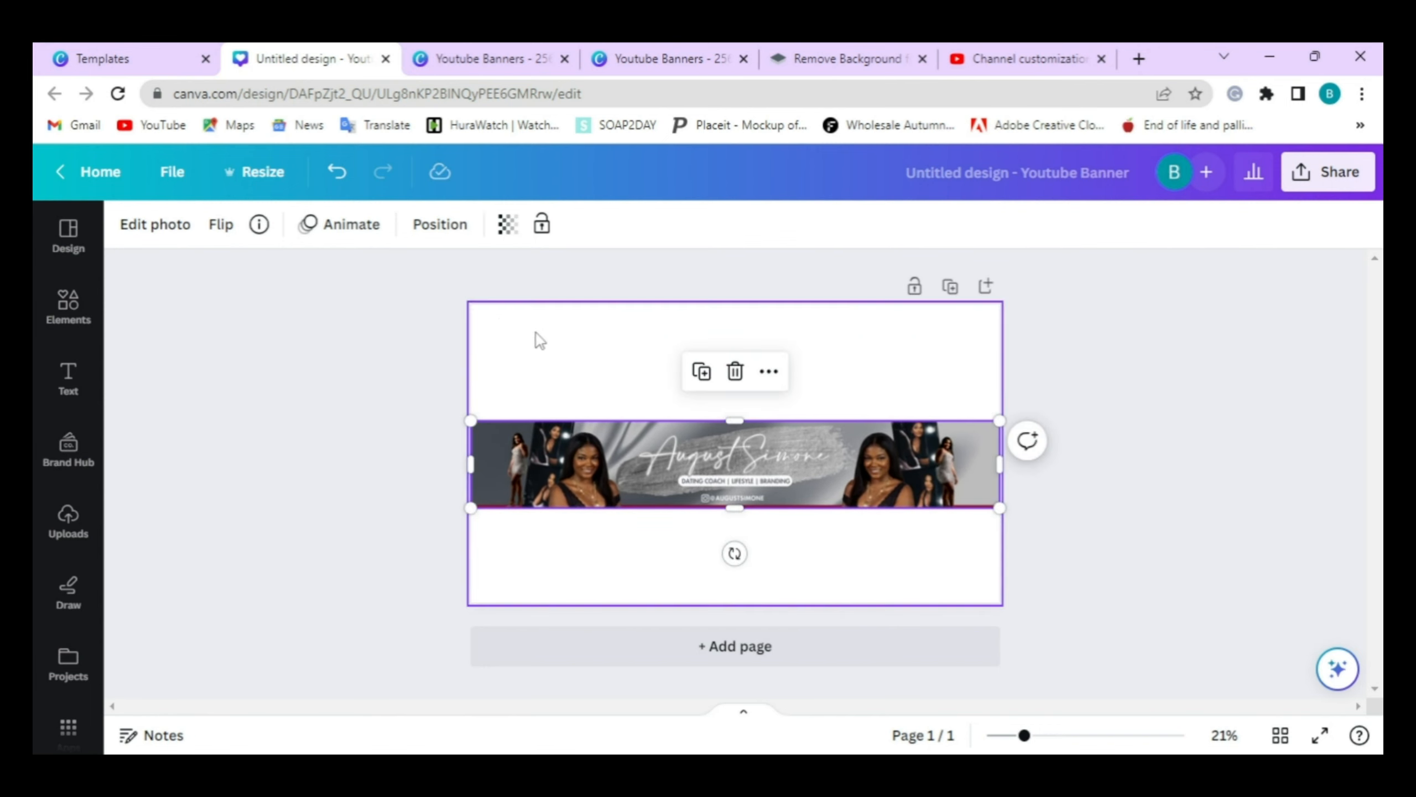
pyautogui.click(442, 225)
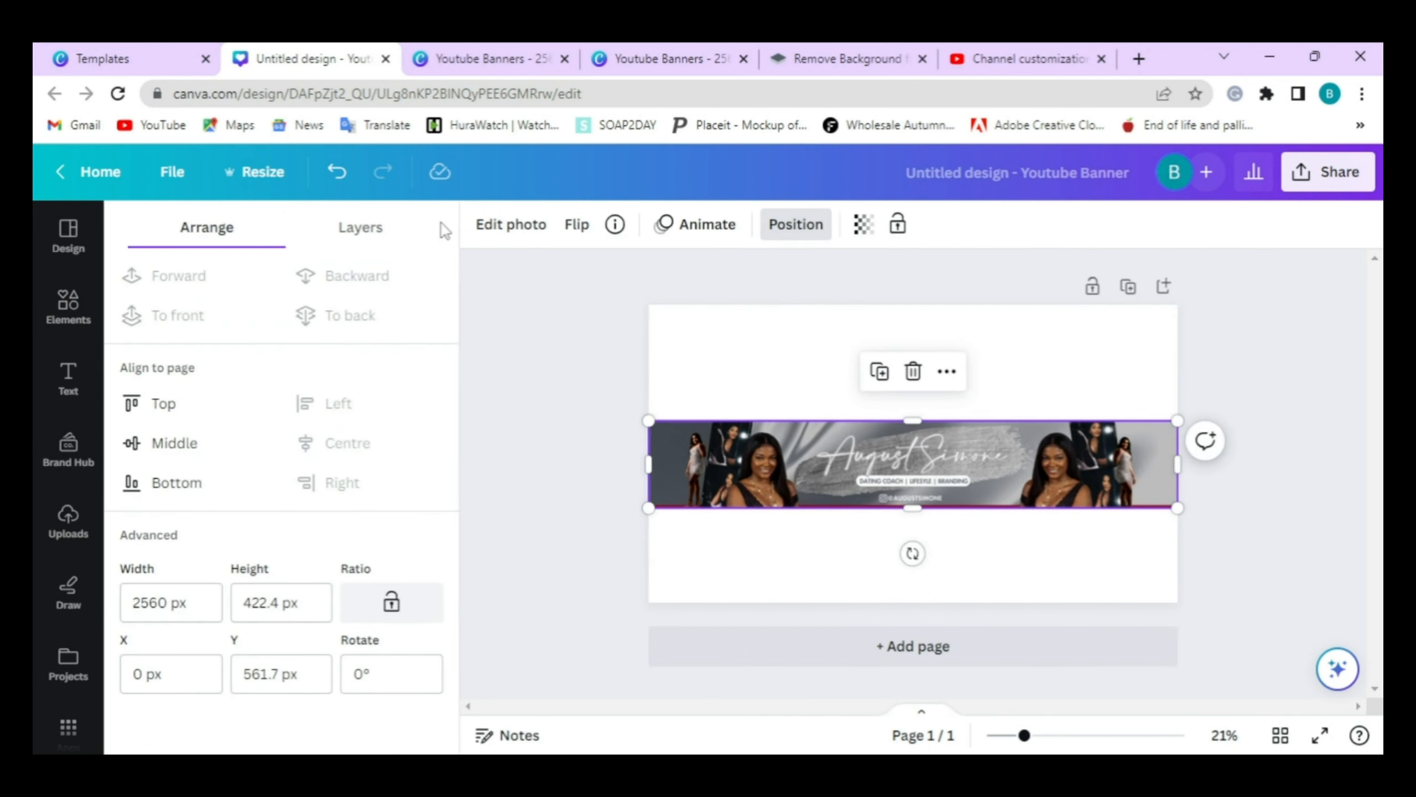
pyautogui.click(195, 444)
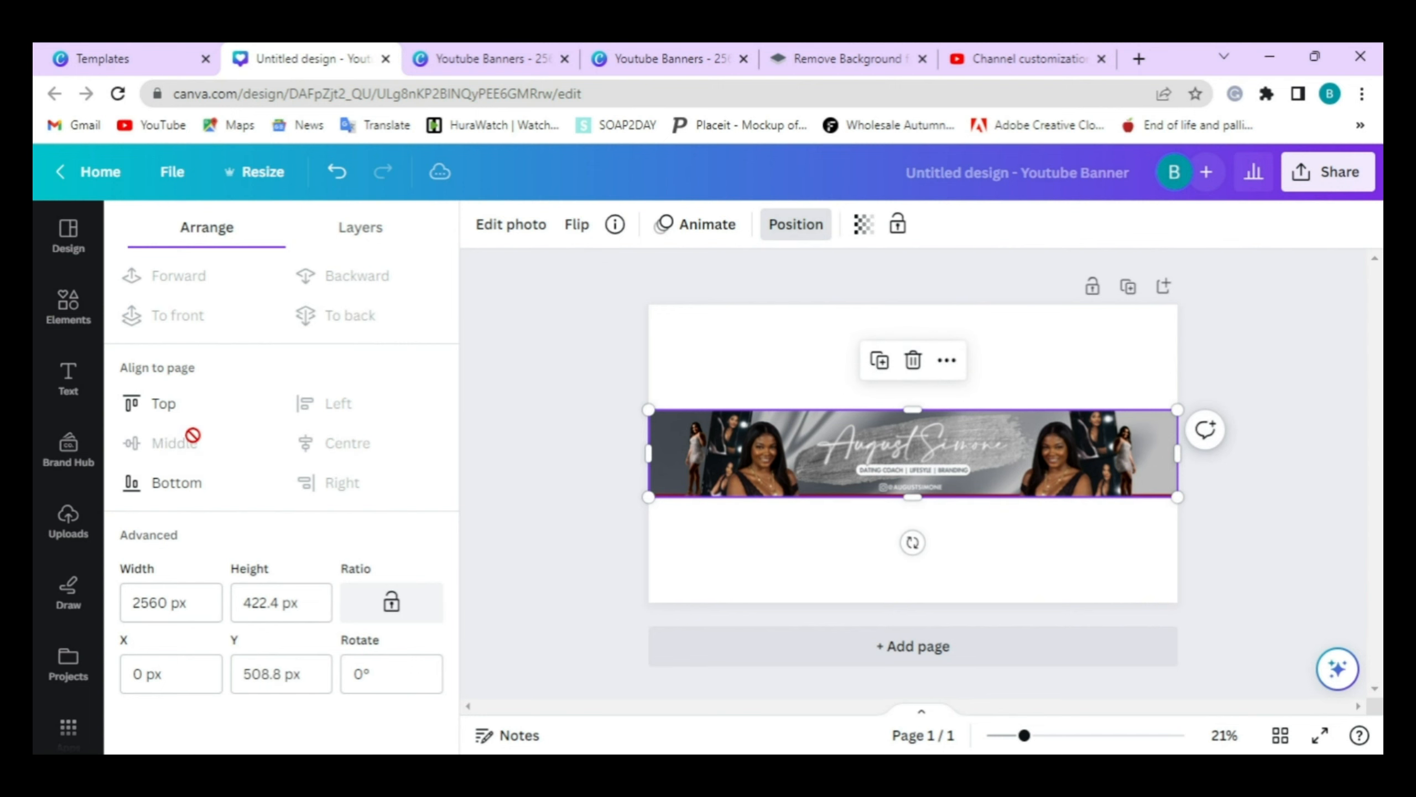
pyautogui.click(580, 407)
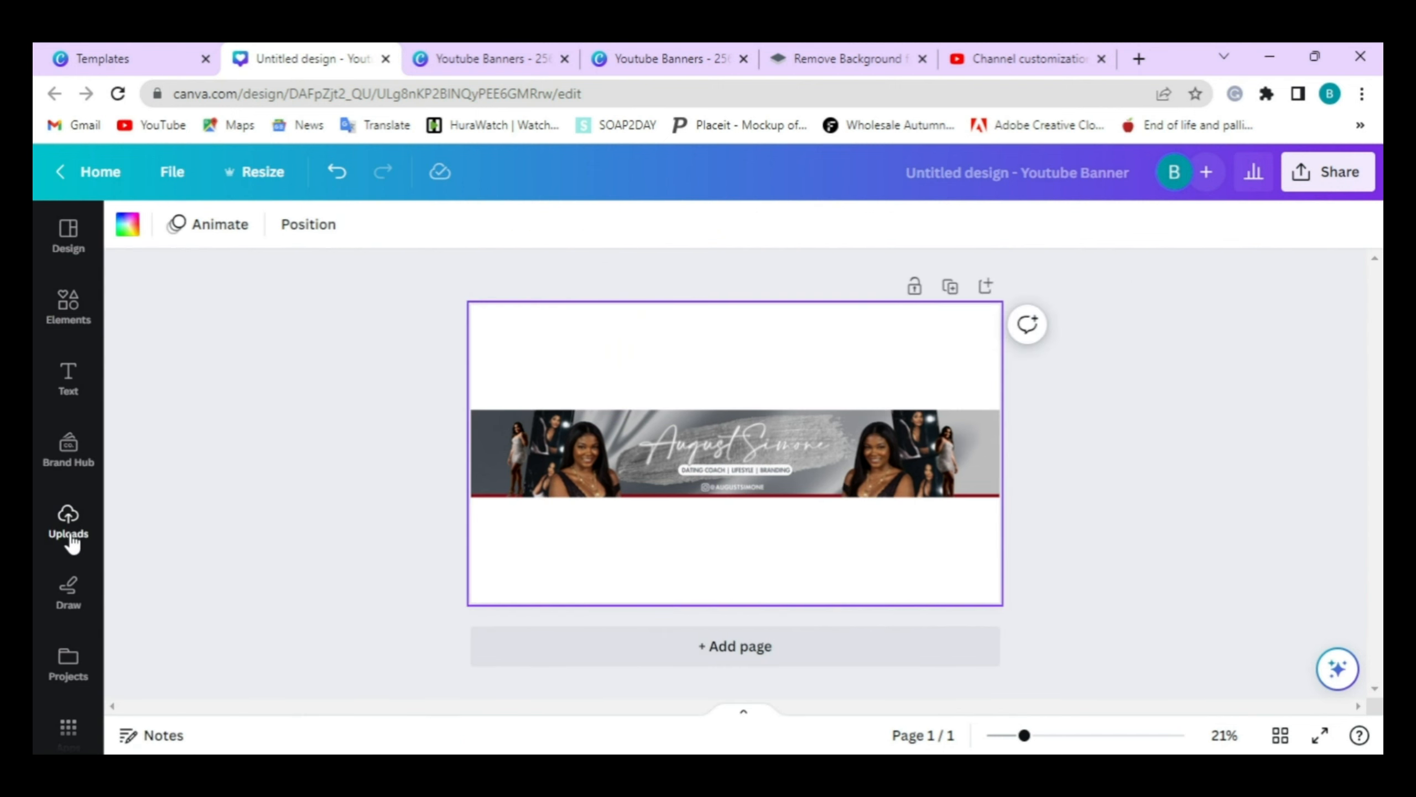
pyautogui.click(69, 537)
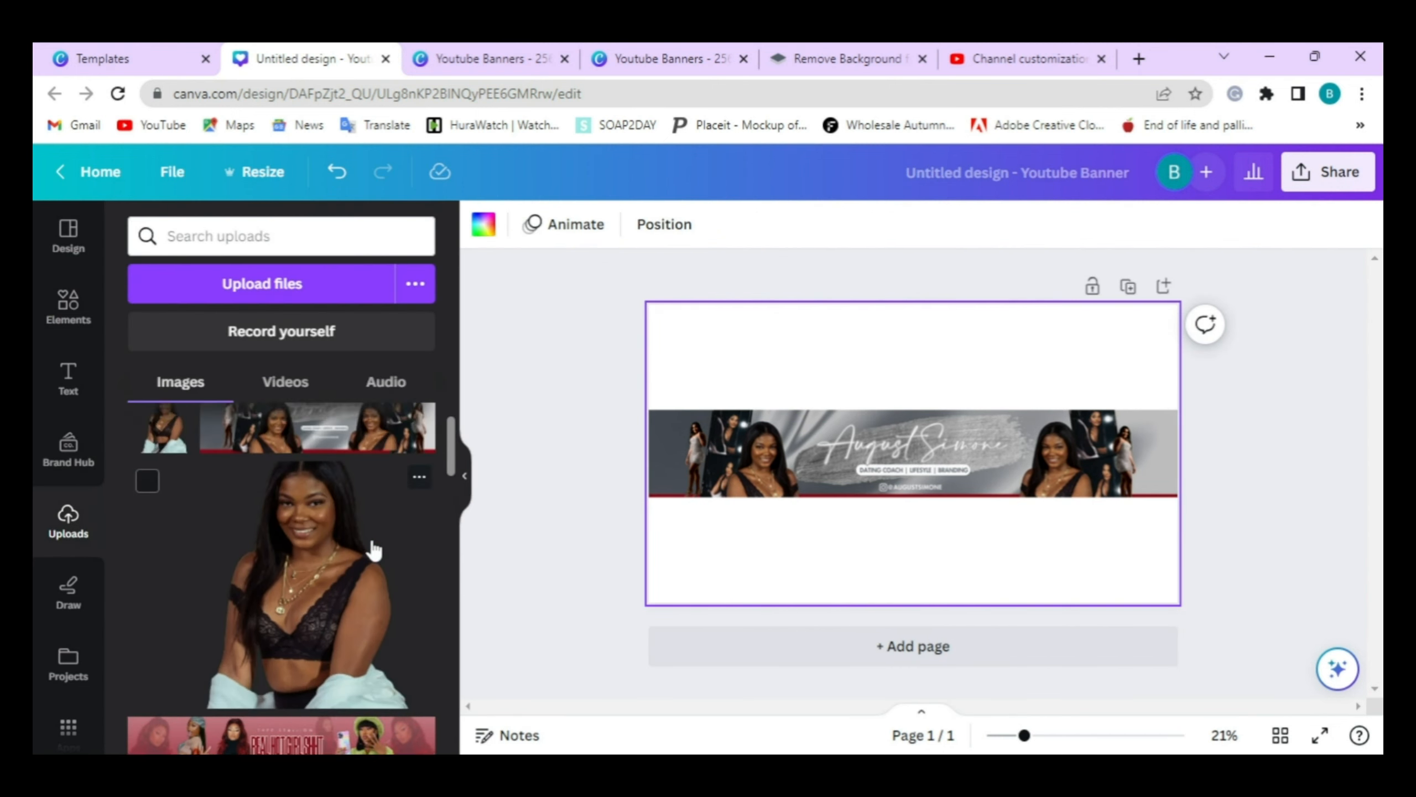
pyautogui.click(354, 637)
pyautogui.click(465, 481)
pyautogui.moveTo(769, 471); pyautogui.dragTo(545, 390)
pyautogui.moveTo(591, 458); pyautogui.dragTo(771, 608)
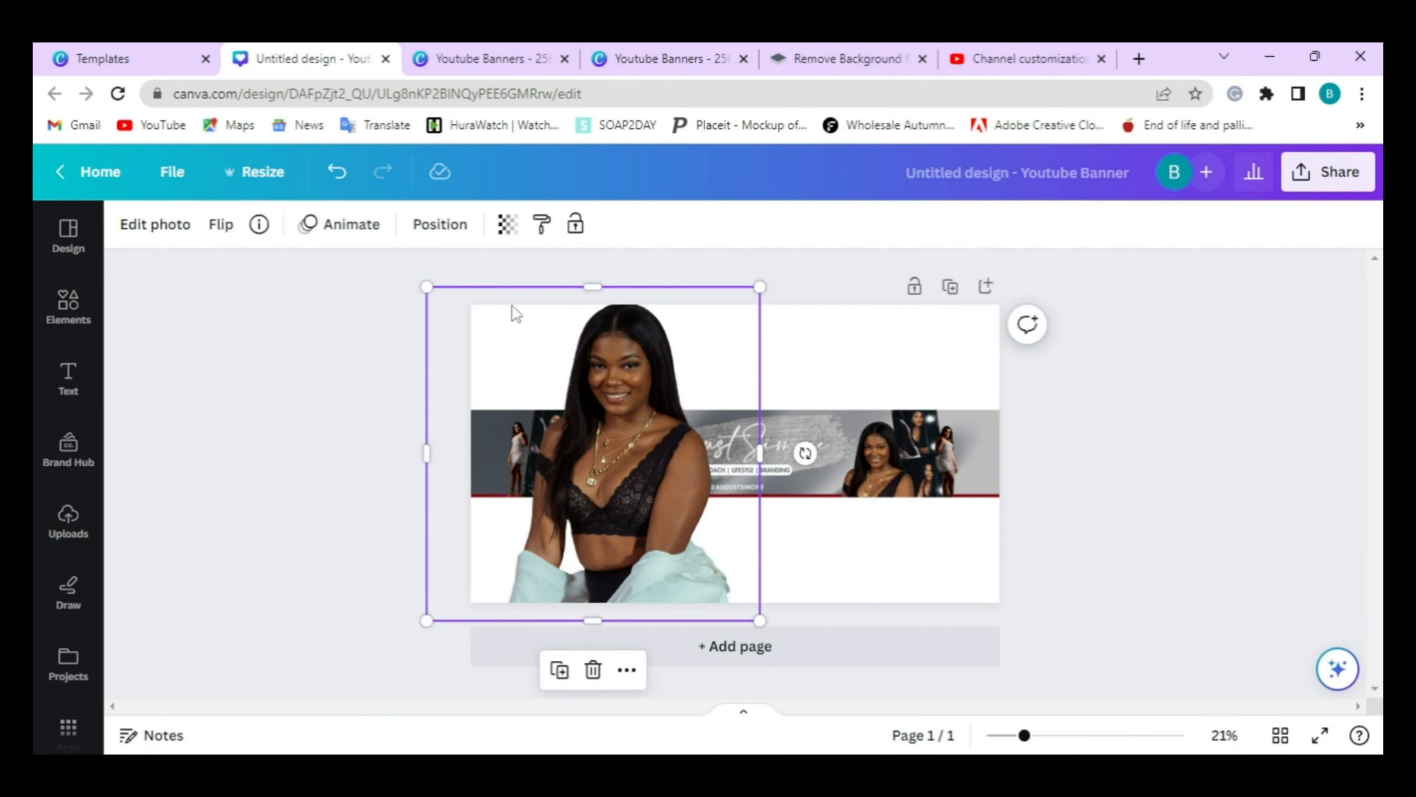
pyautogui.click(440, 224)
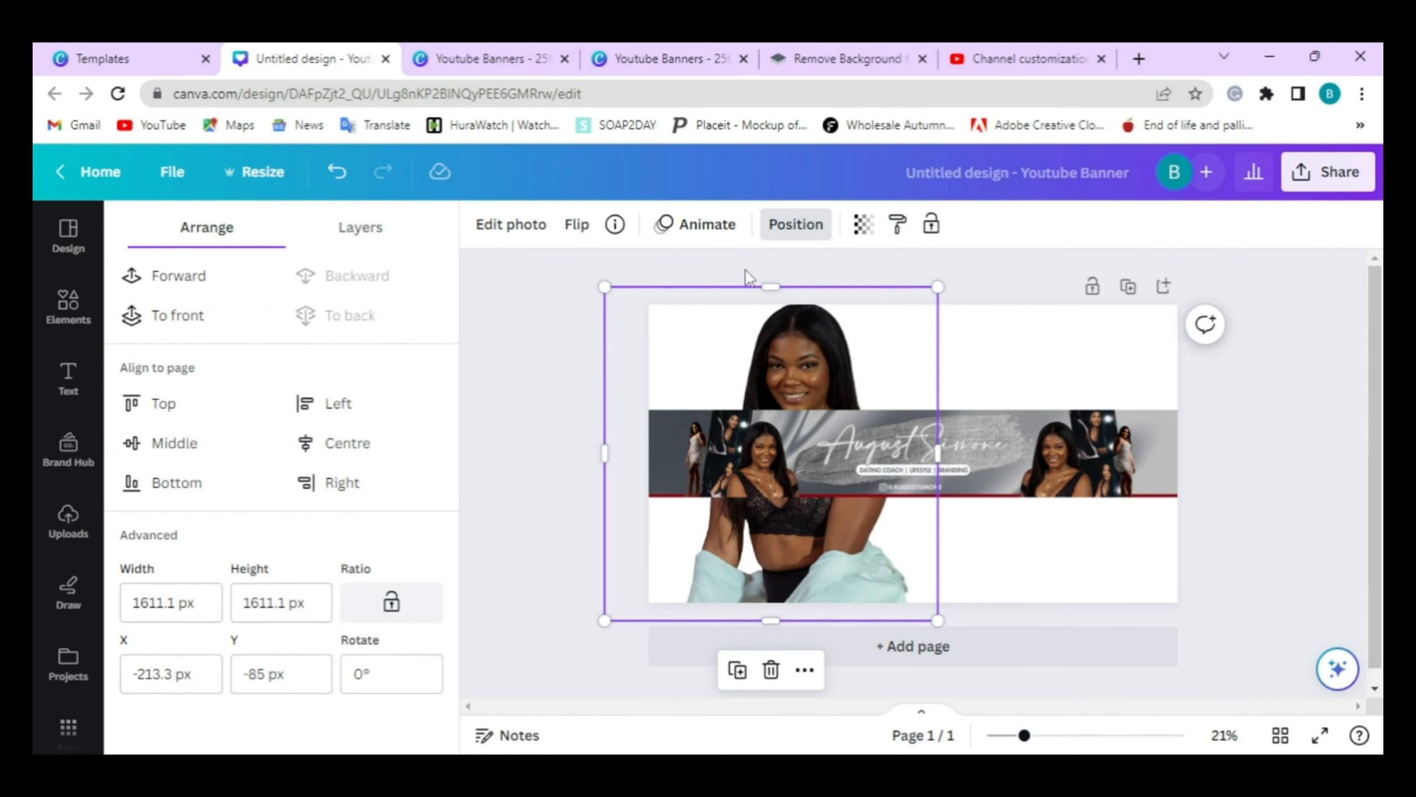
pyautogui.click(552, 332)
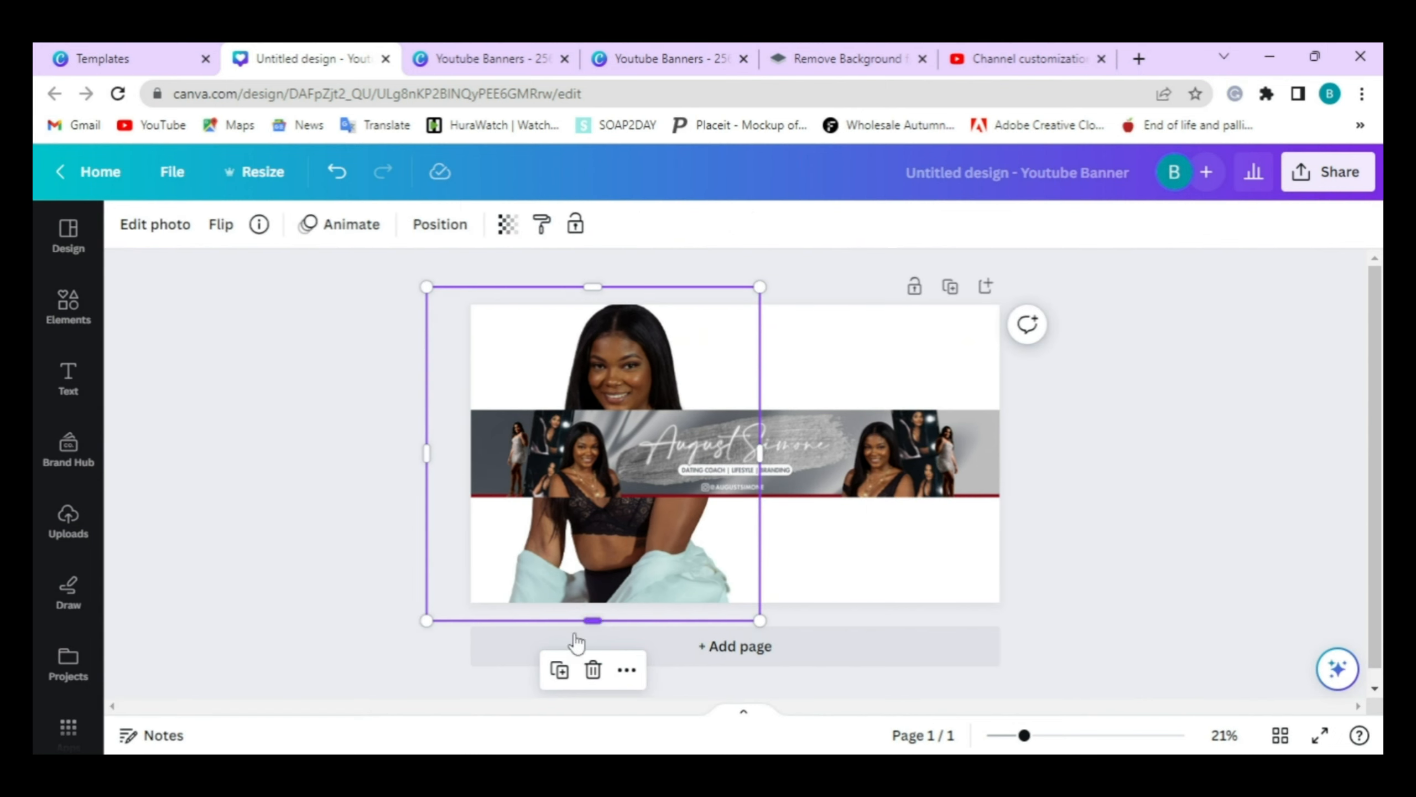
pyautogui.click(560, 670)
pyautogui.moveTo(517, 380); pyautogui.dragTo(797, 380)
pyautogui.click(457, 224)
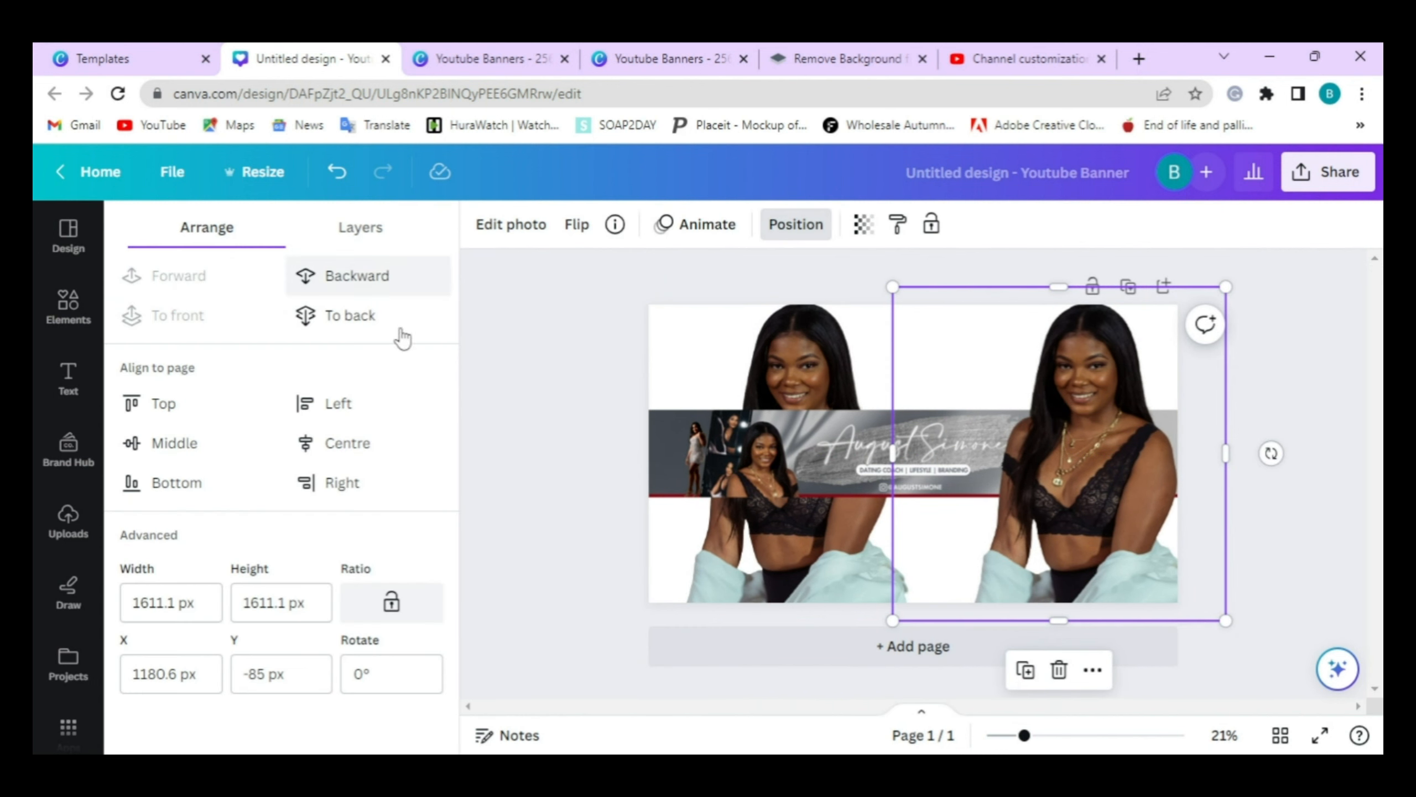
pyautogui.click(395, 326)
pyautogui.click(702, 336)
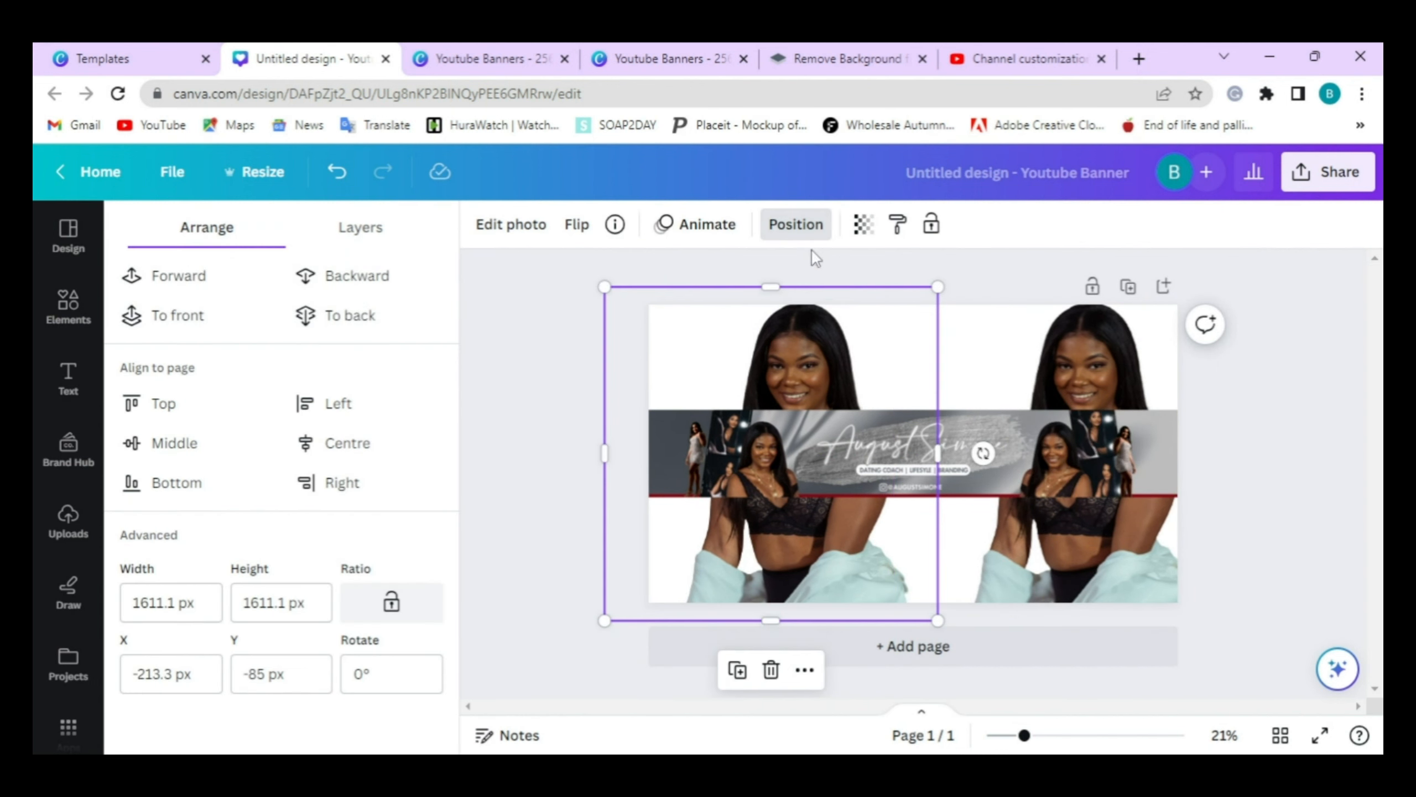
pyautogui.click(863, 224)
pyautogui.moveTo(861, 303); pyautogui.dragTo(753, 304)
pyautogui.click(1005, 368)
pyautogui.click(864, 224)
pyautogui.moveTo(861, 303); pyautogui.dragTo(756, 304)
pyautogui.click(519, 303)
pyautogui.click(517, 303)
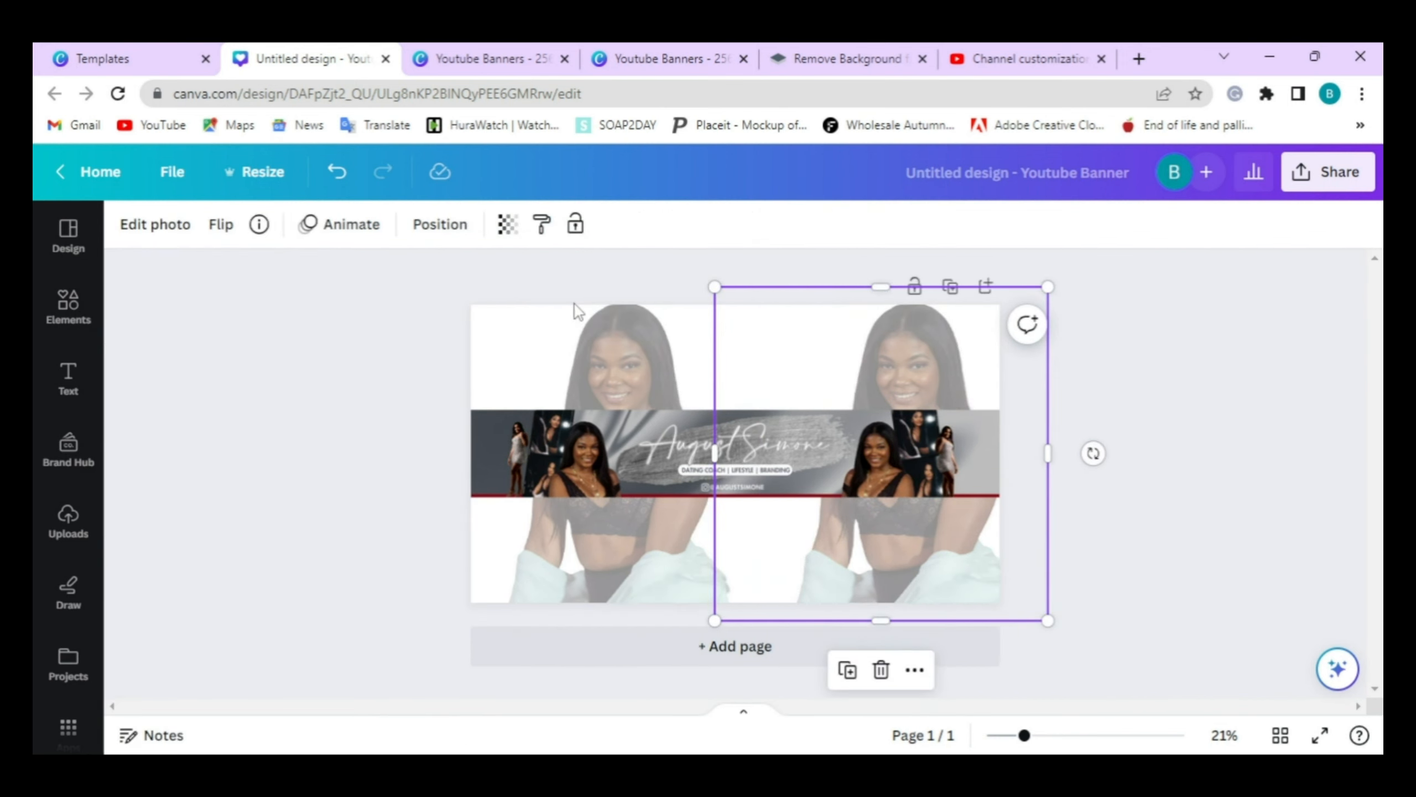
pyautogui.click(1165, 376)
pyautogui.click(967, 373)
pyautogui.click(882, 671)
pyautogui.click(682, 377)
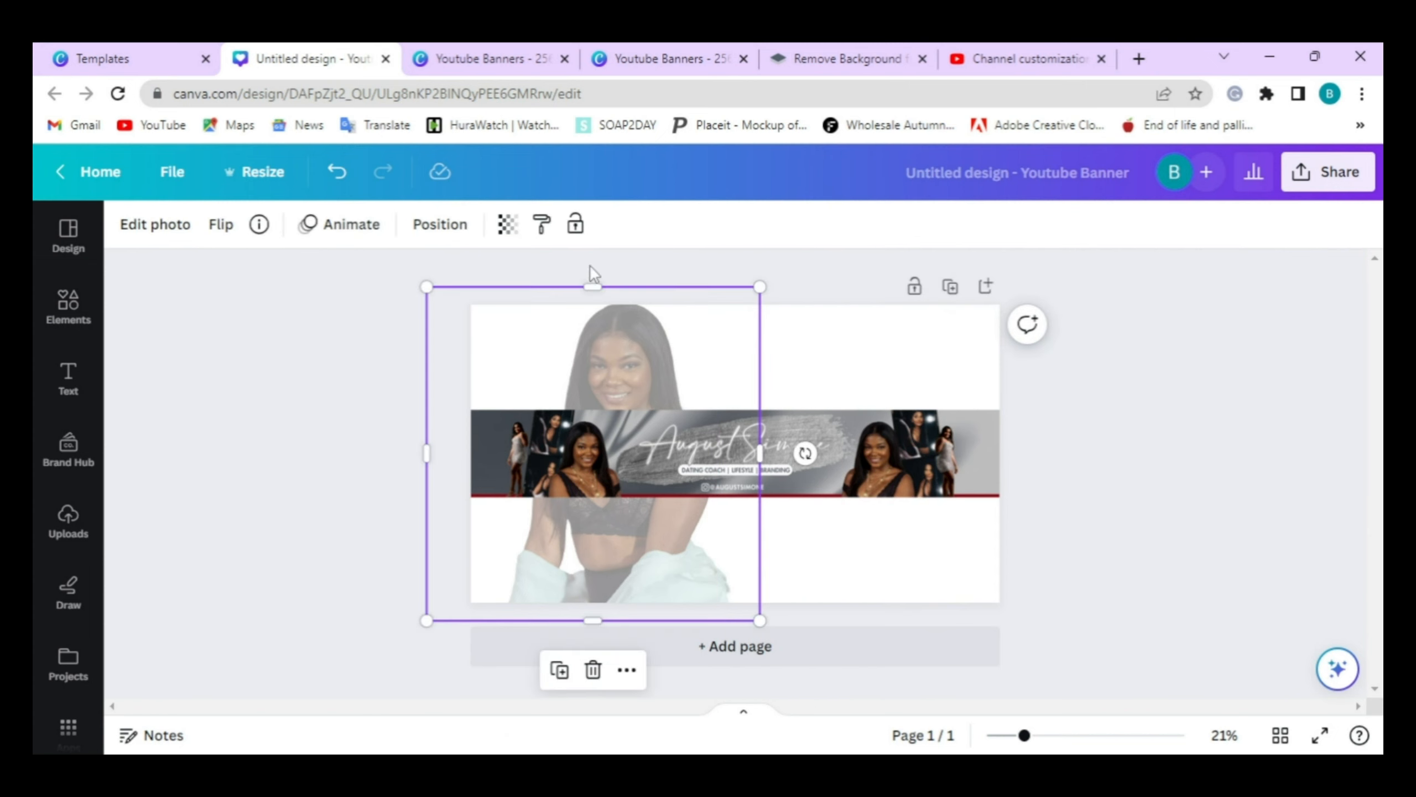
pyautogui.click(592, 669)
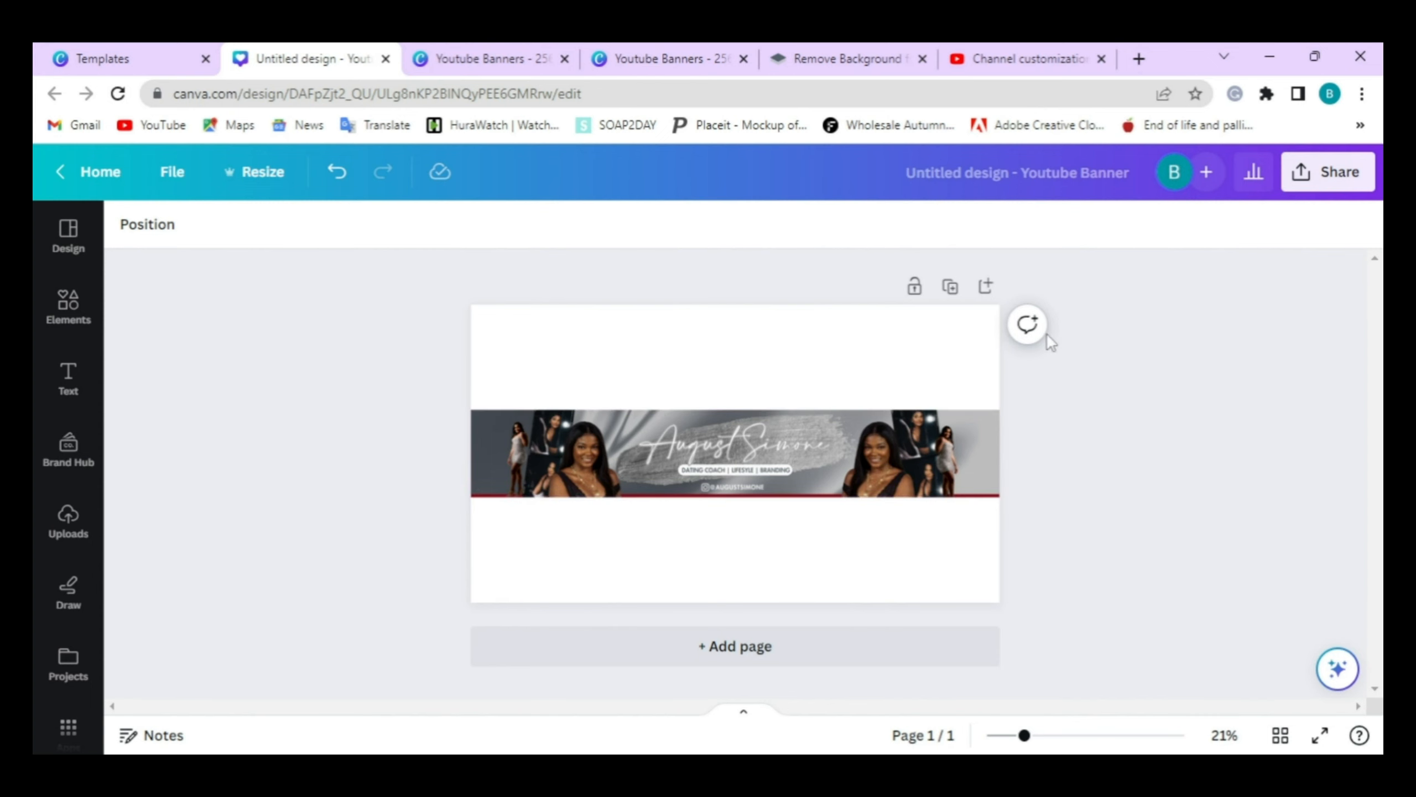
# - Download the YouTube Banner design as a 2,560 × 1,440 PNG and return to YouTube Studio
pyautogui.click(1353, 169)
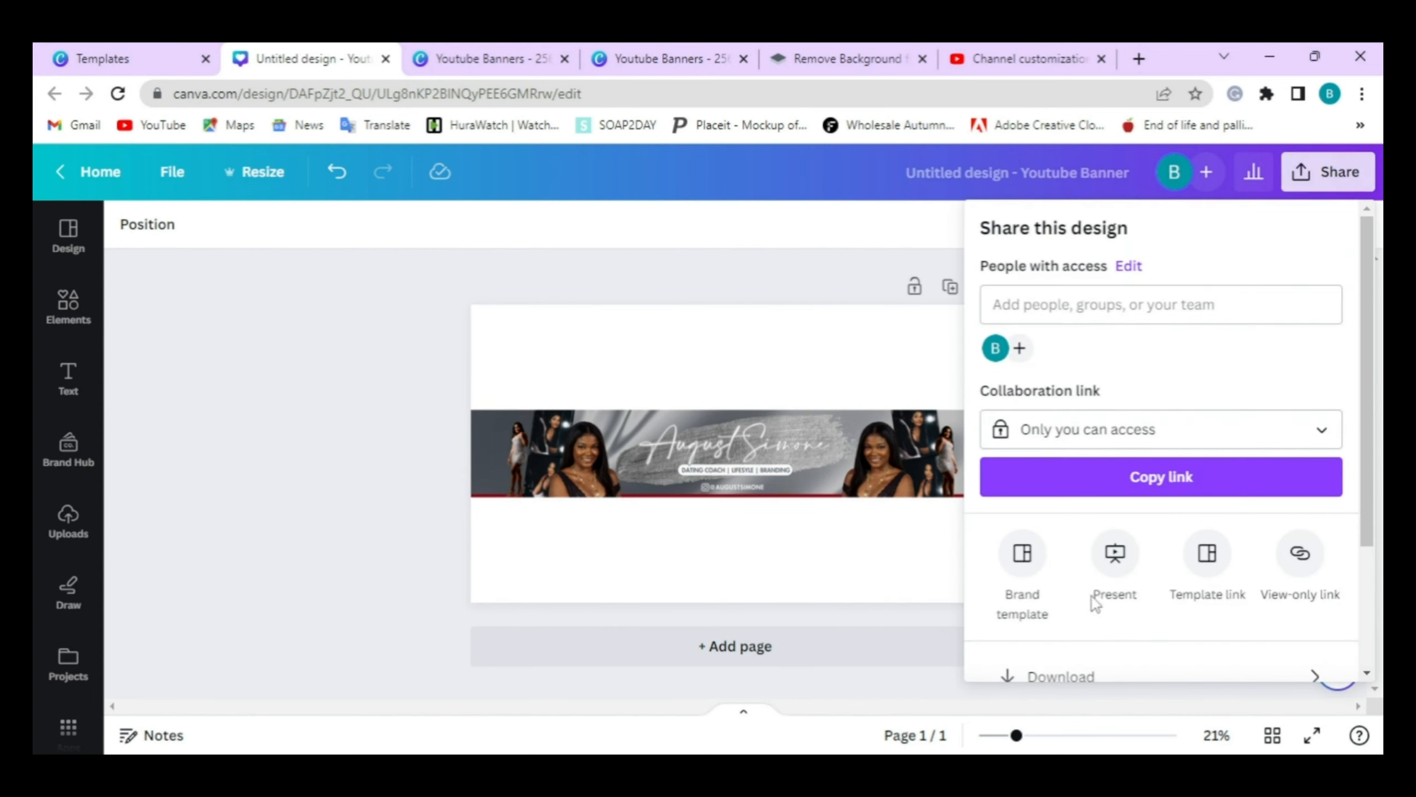
pyautogui.click(1081, 672)
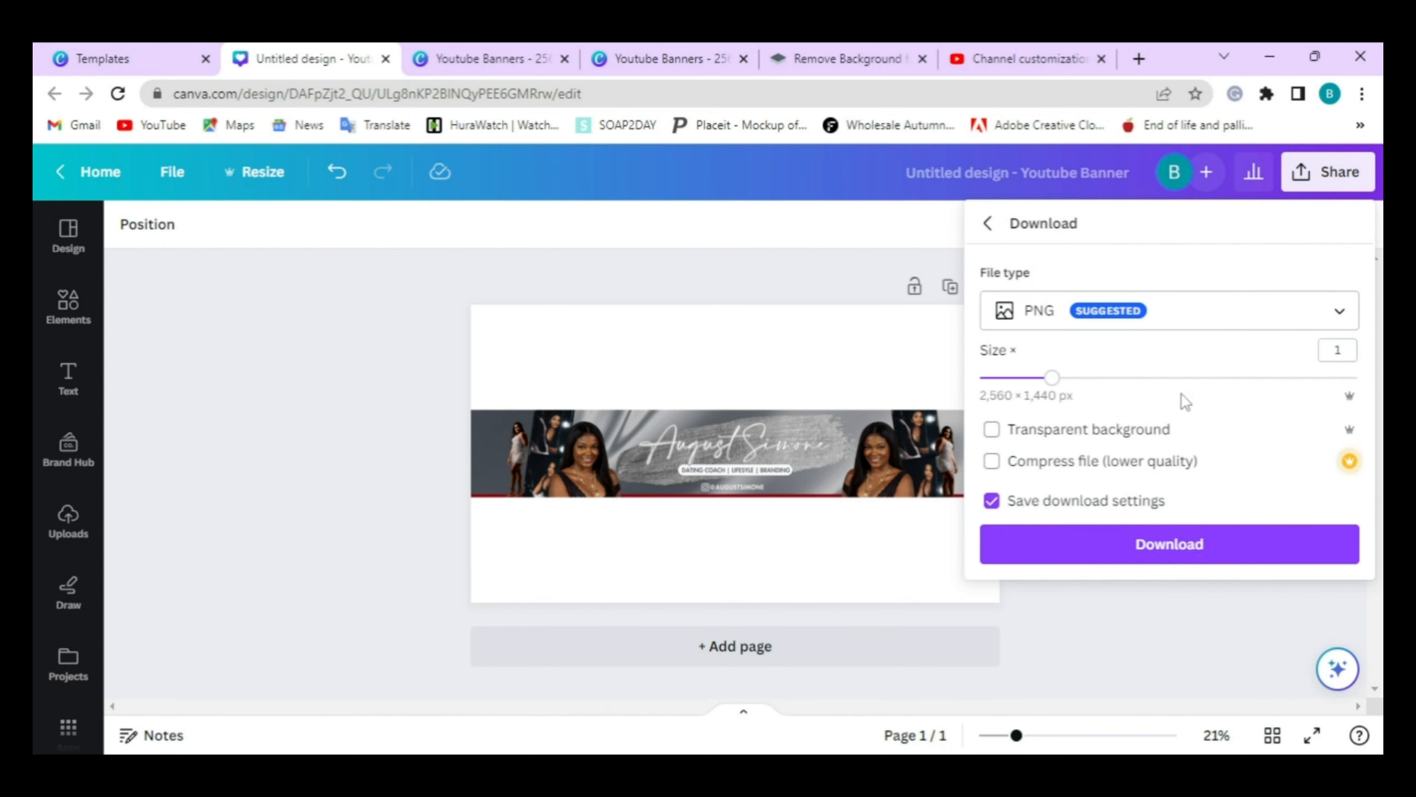
pyautogui.click(1328, 308)
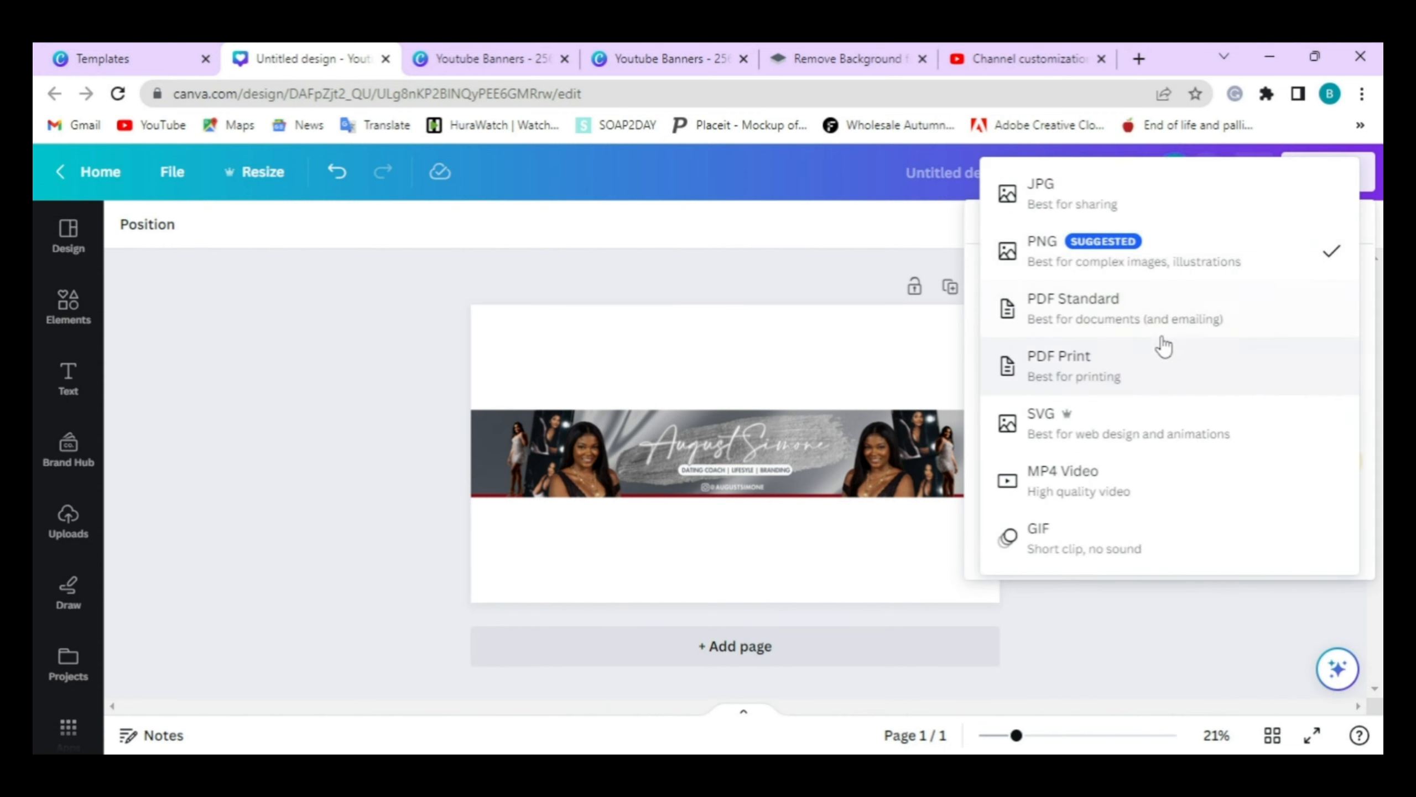
pyautogui.click(1181, 273)
pyautogui.click(1143, 544)
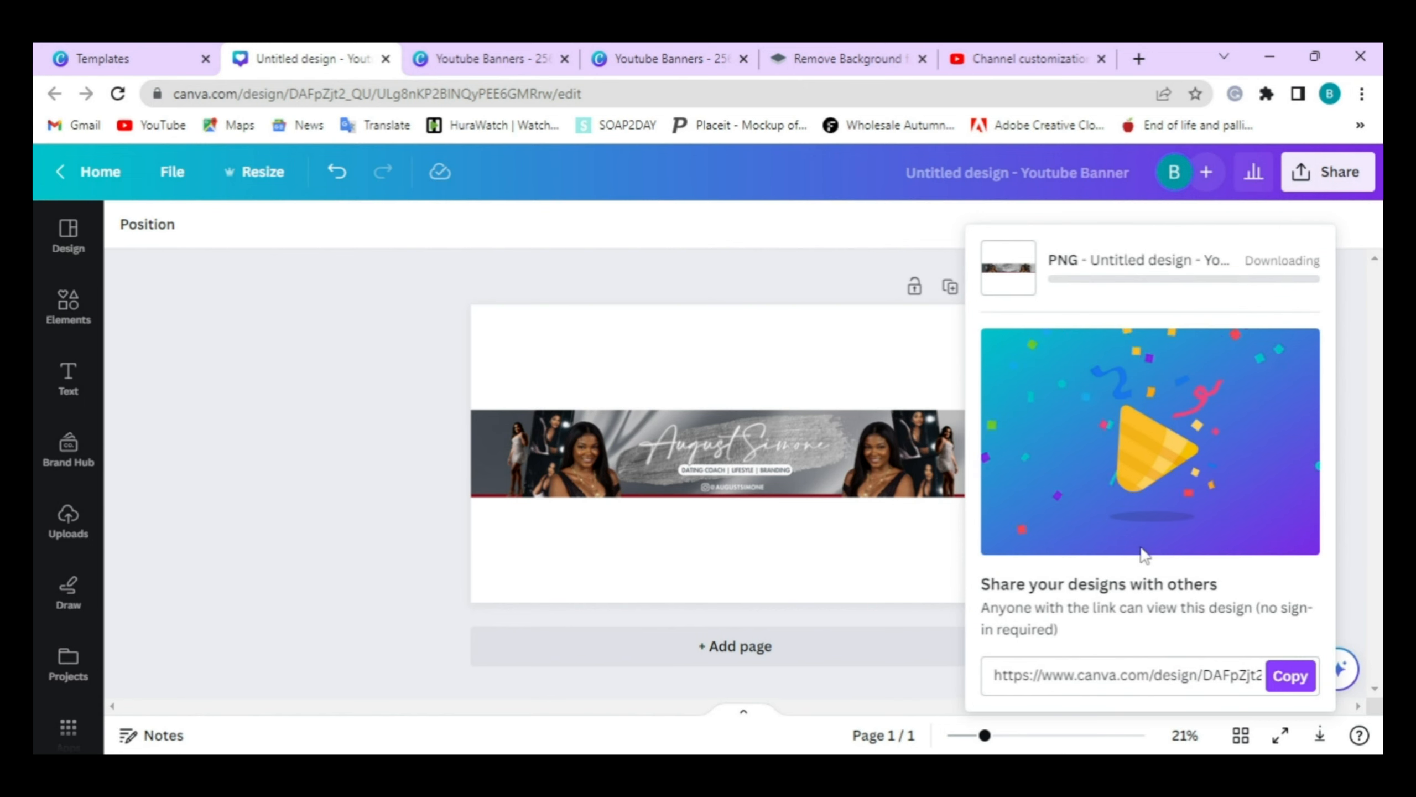
pyautogui.click(986, 52)
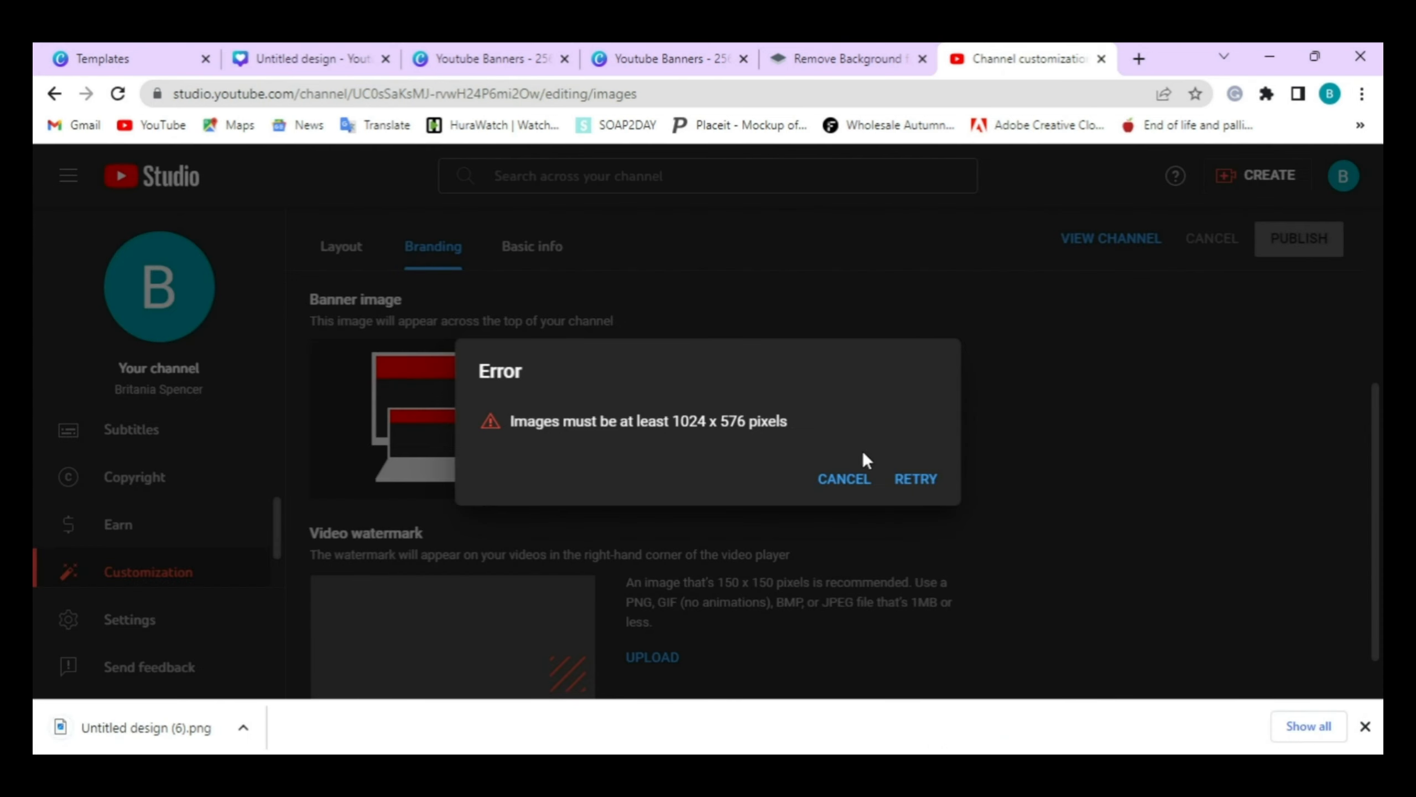
# - Dismiss the size error and upload Untitled design (6) as the channel banner image
pyautogui.click(852, 478)
pyautogui.click(1364, 726)
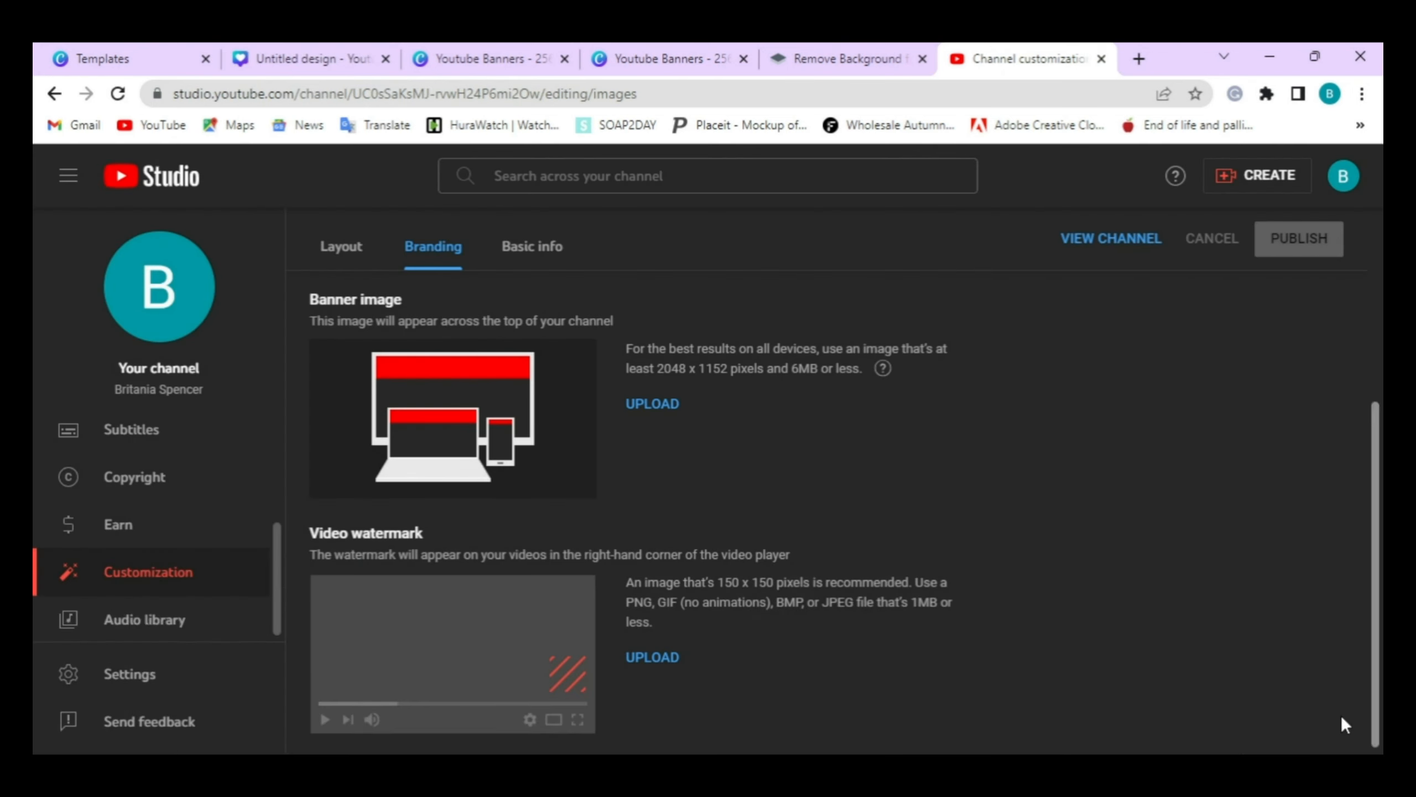
pyautogui.click(655, 405)
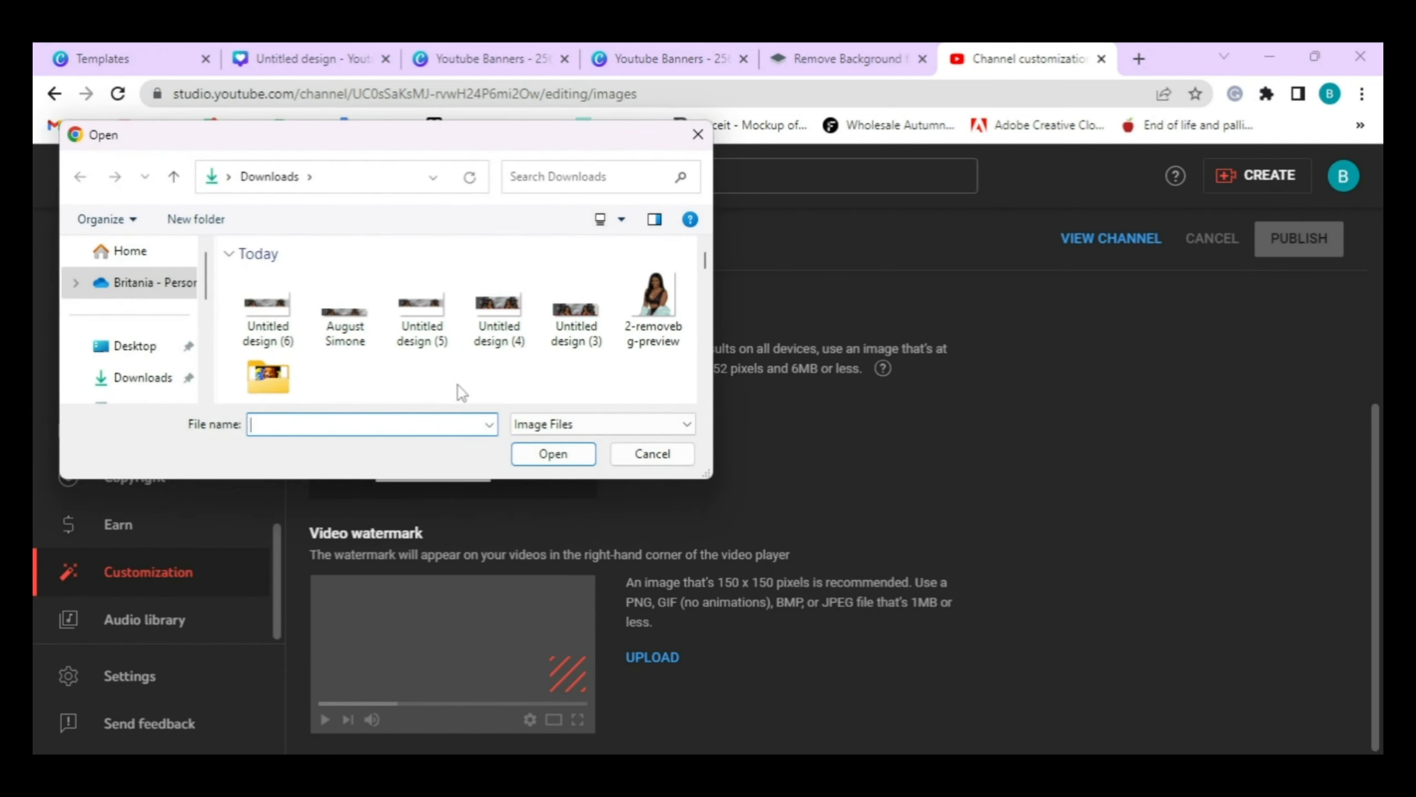
pyautogui.click(267, 313)
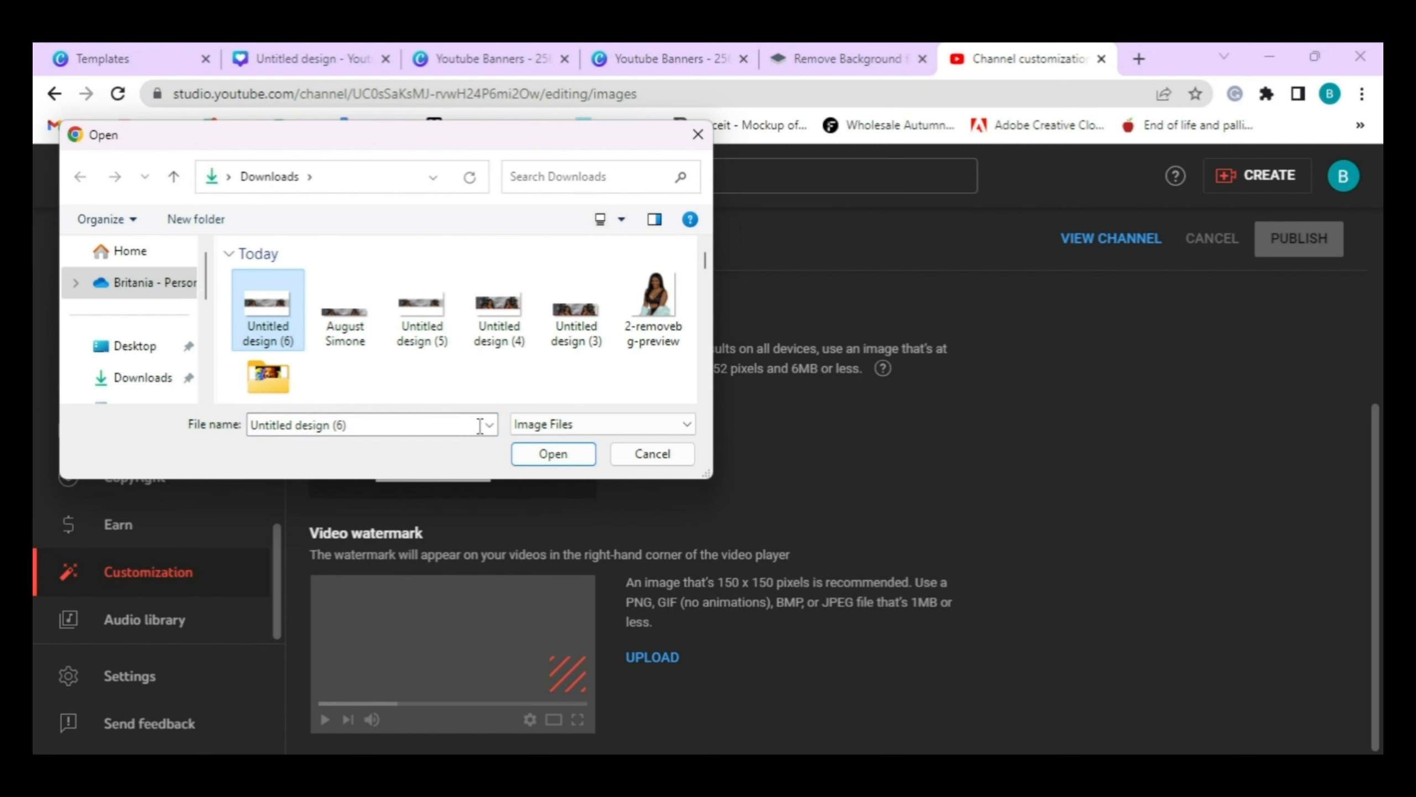
pyautogui.click(544, 453)
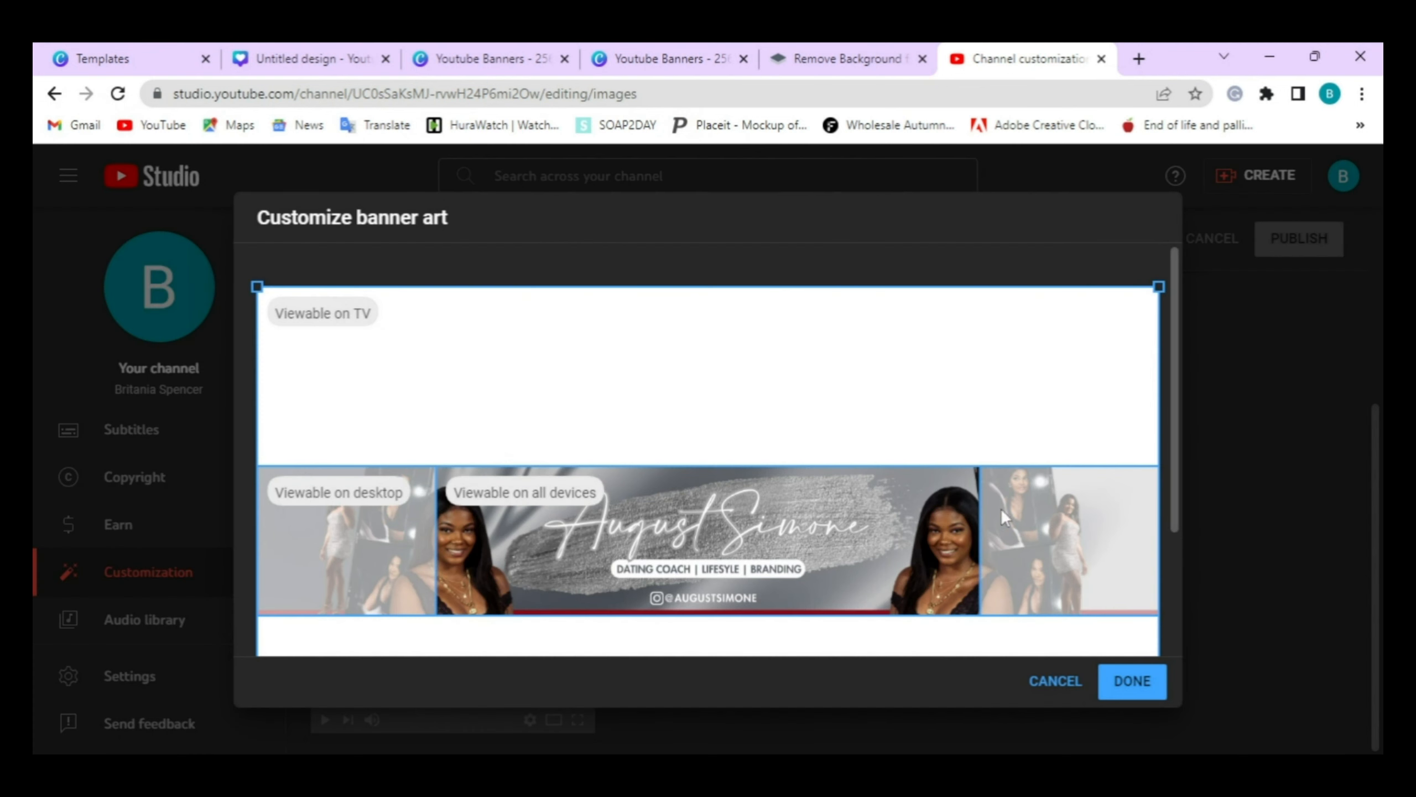